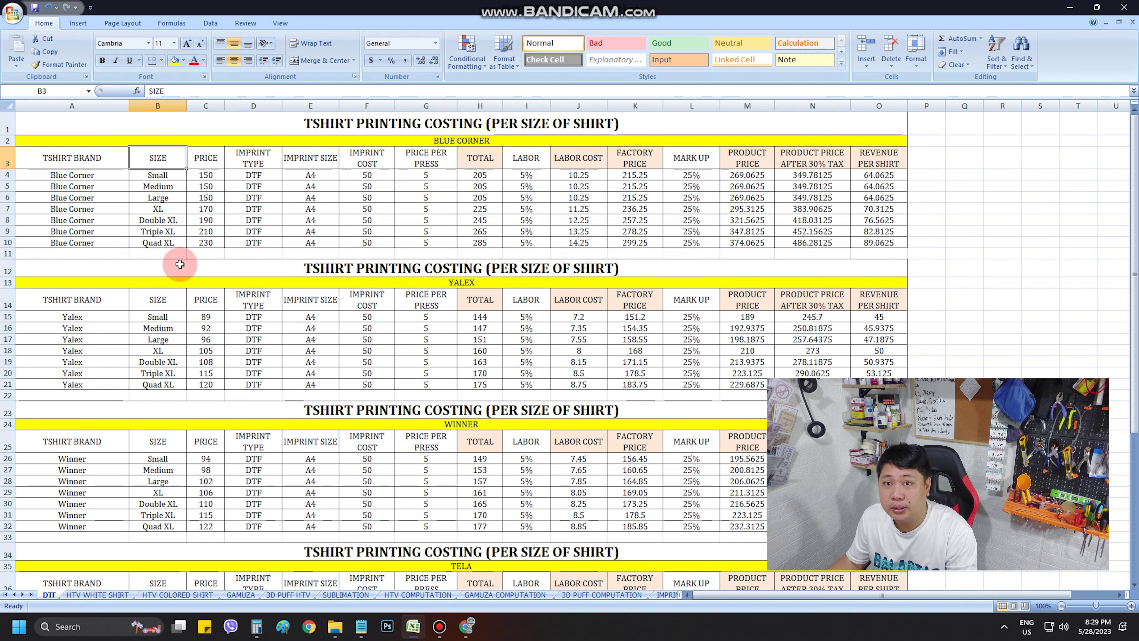
Review the Blue Corner table's price, imprint type, imprint size, imprint cost and price per press columns
left_click(197, 156)
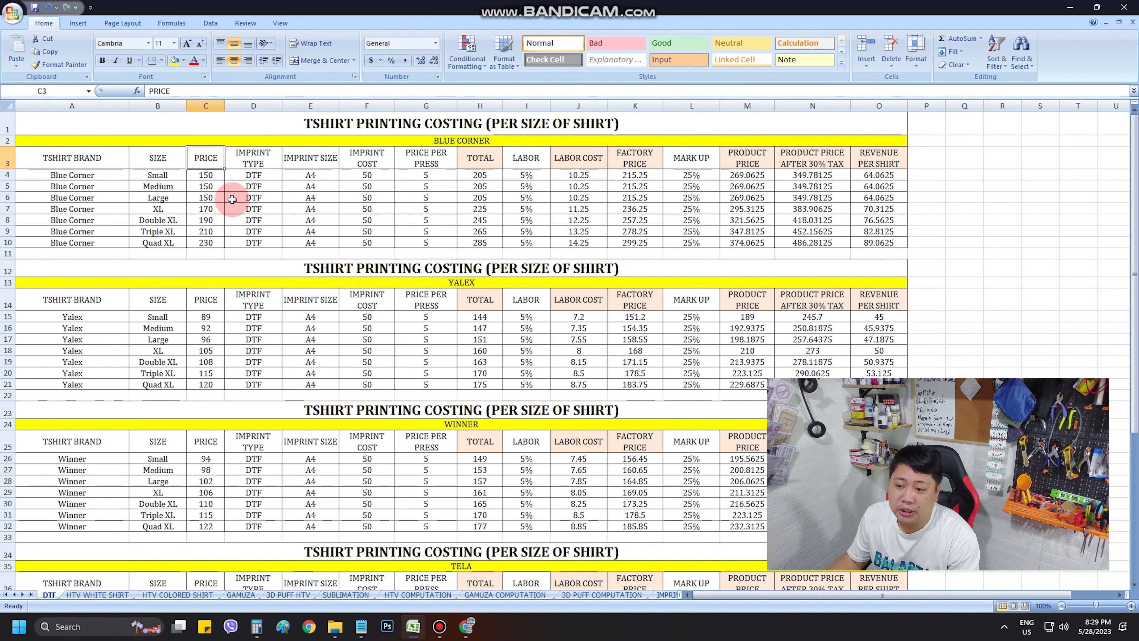
left_click(215, 220)
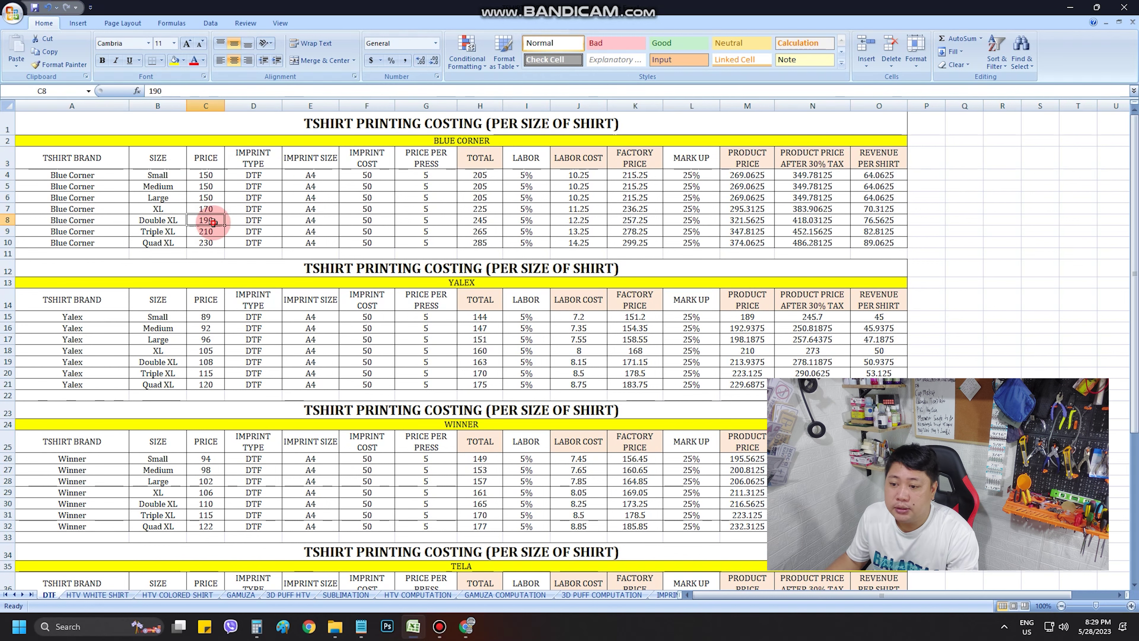
left_click(209, 232)
left_click(210, 247)
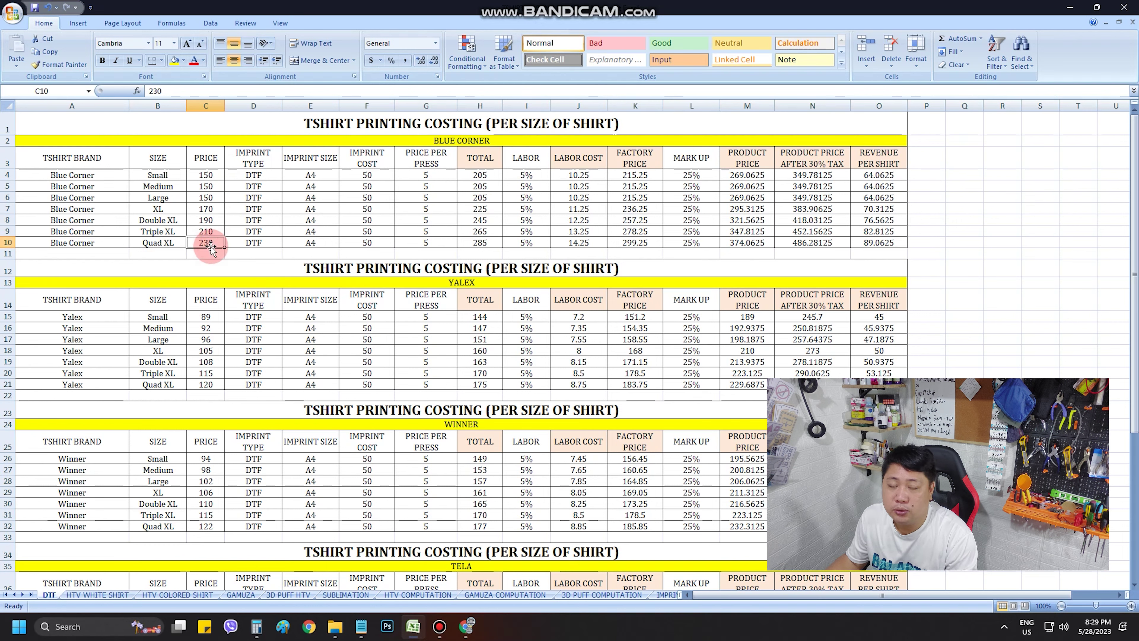
left_click_drag(254, 175, 254, 243)
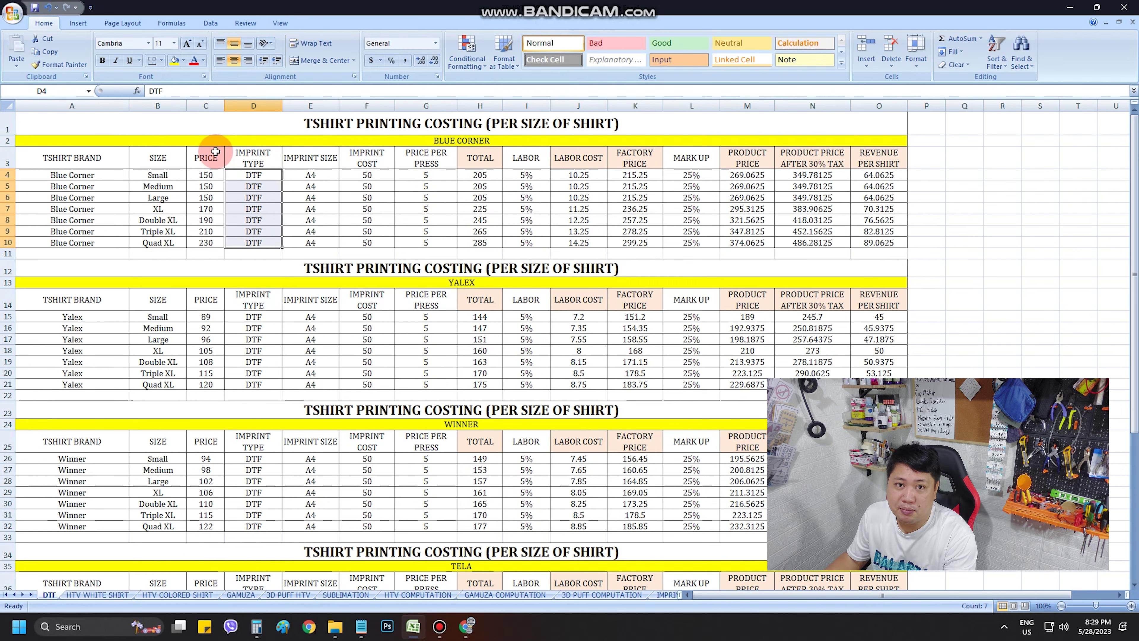
left_click(309, 157)
left_click_drag(325, 176, 326, 242)
left_click(365, 158)
left_click(372, 175)
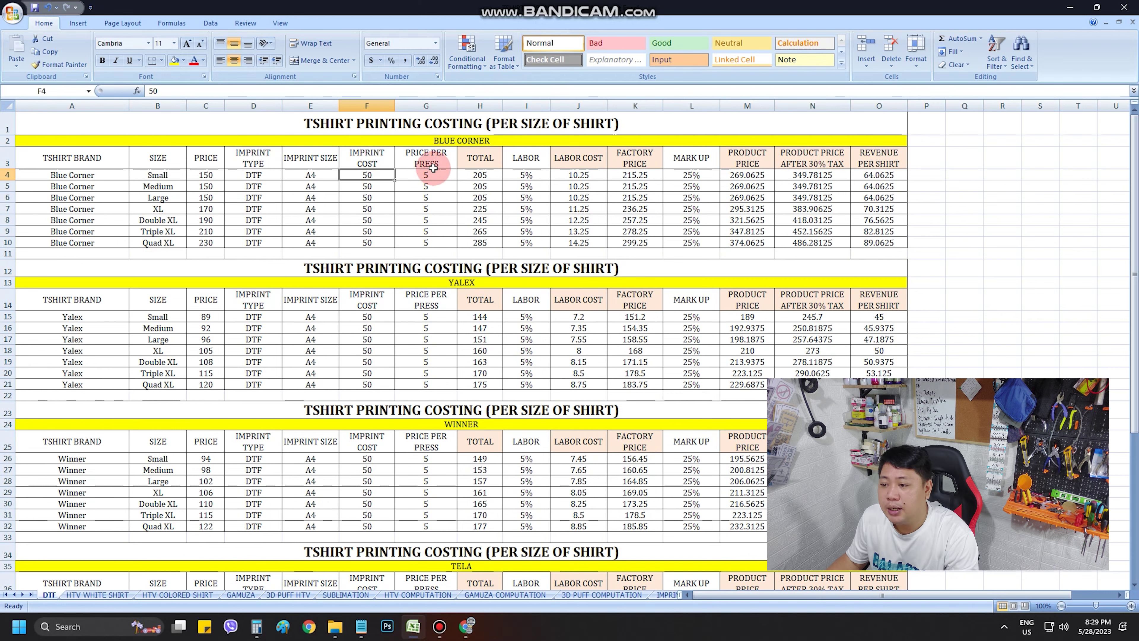
left_click(427, 174)
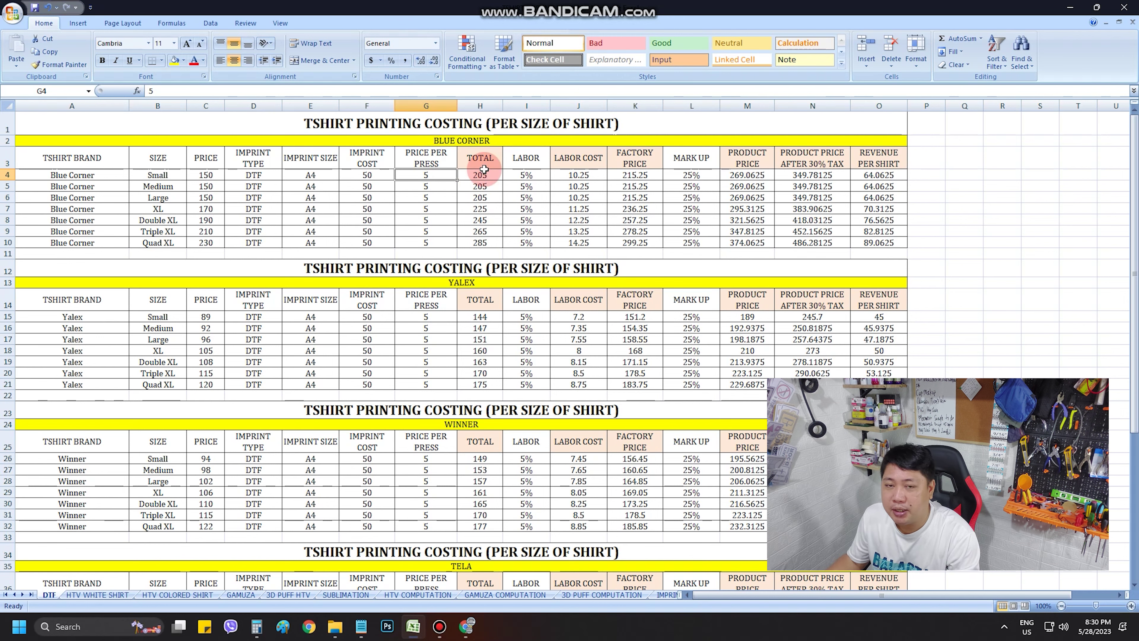
Examine how the Blue Corner total combines shirt price, imprint cost and press price, and inspect the Small shirt's labor rate and labor cost
left_click(479, 157)
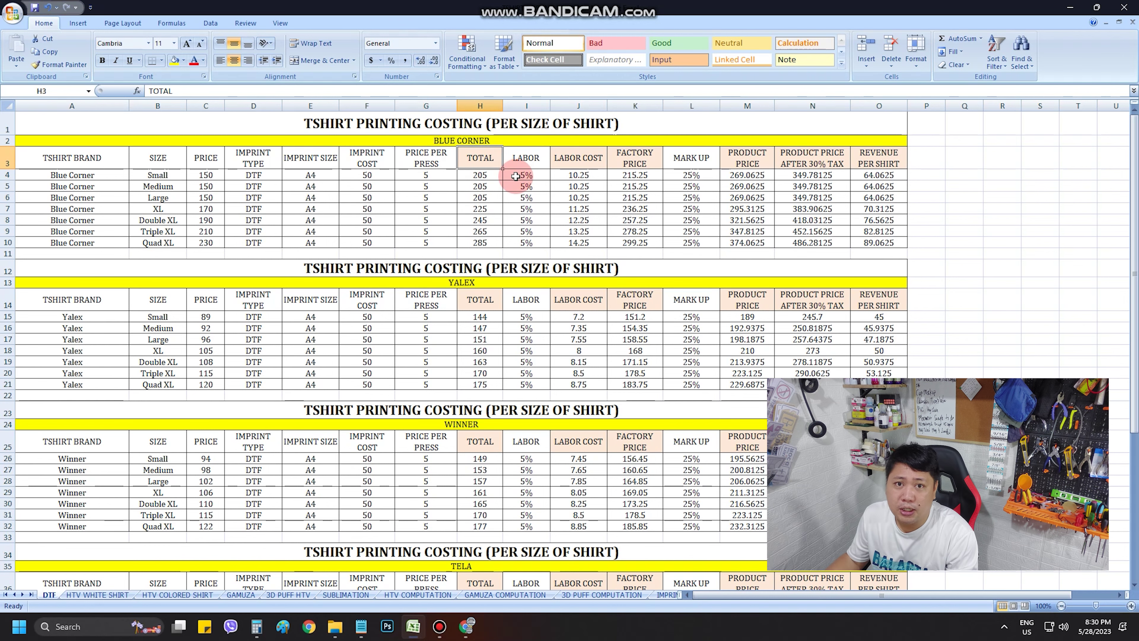
left_click(223, 178)
left_click(364, 176)
left_click(429, 176)
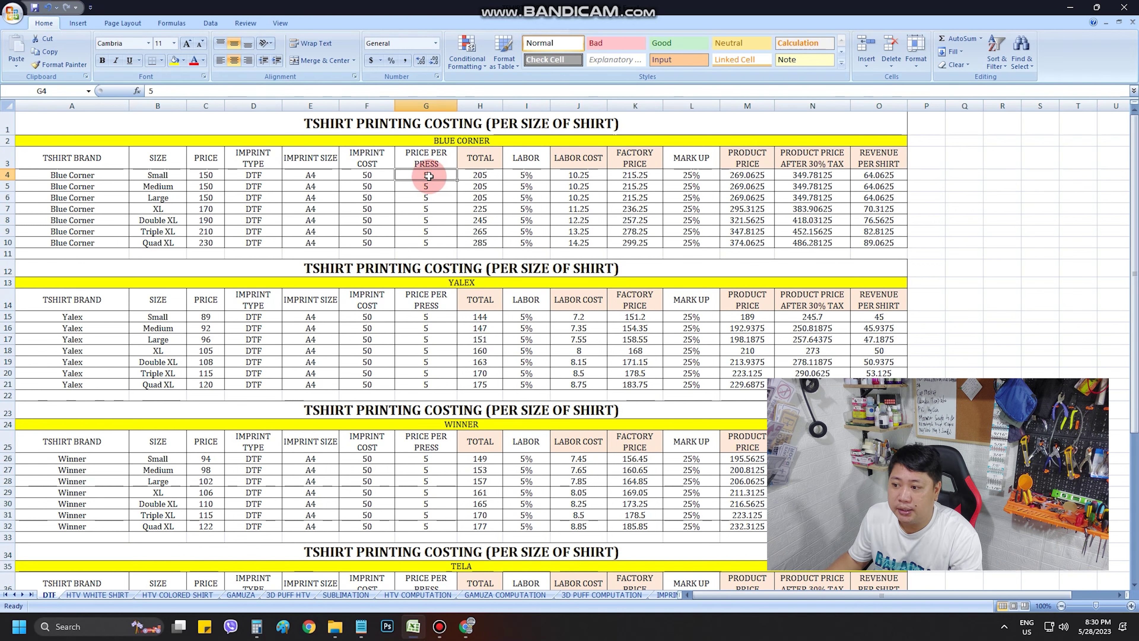
left_click(487, 178)
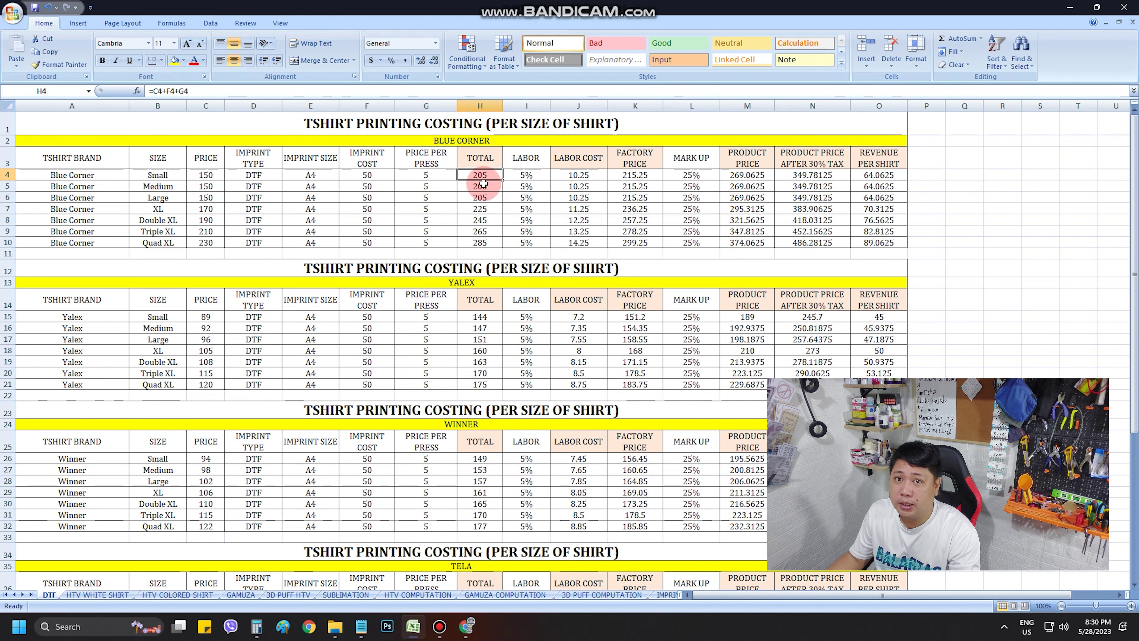
left_click_drag(480, 175, 496, 234)
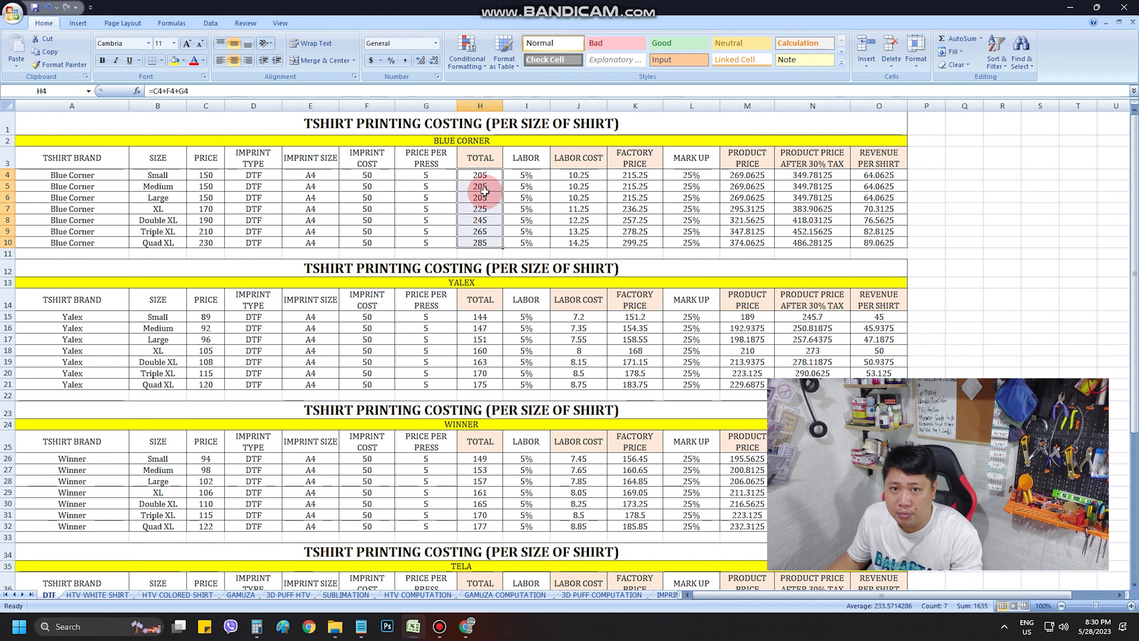
left_click(534, 167)
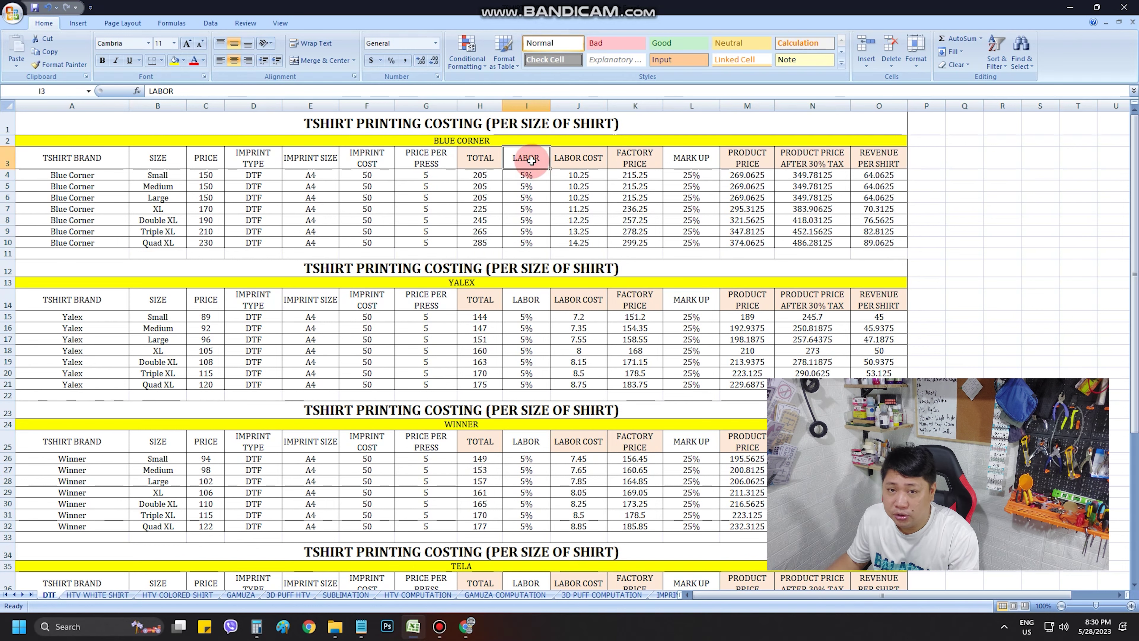
left_click(542, 176)
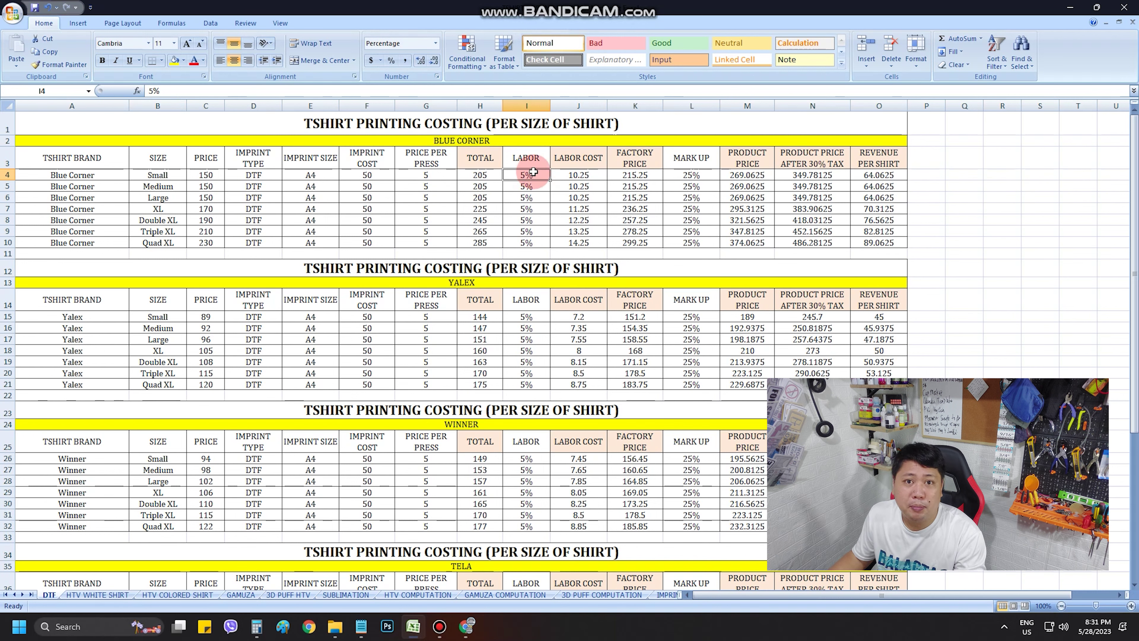
left_click(593, 176)
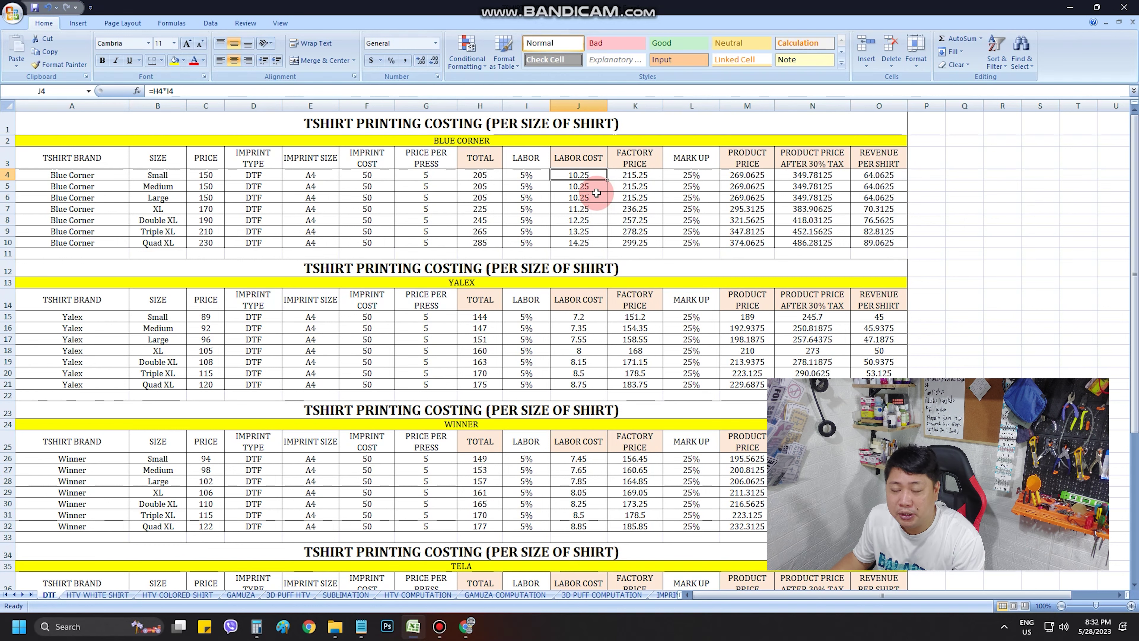
Set the labor rate for the Small Blue Corner shirt to 10% and inspect its labor cost
left_click(535, 176)
type("10")
key("Return")
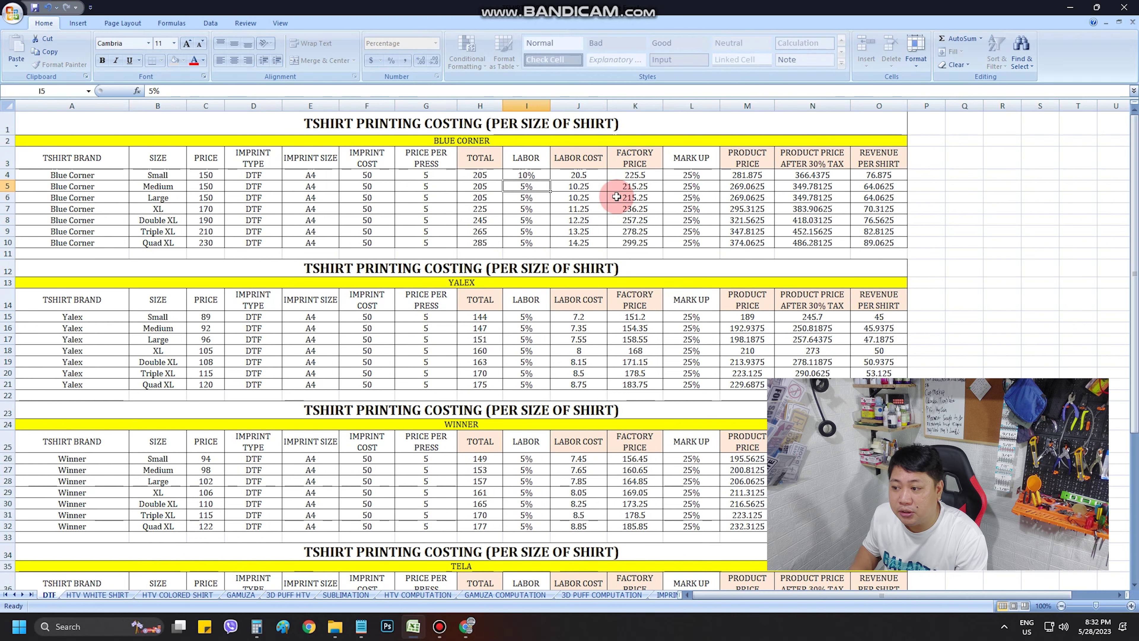
left_click(596, 175)
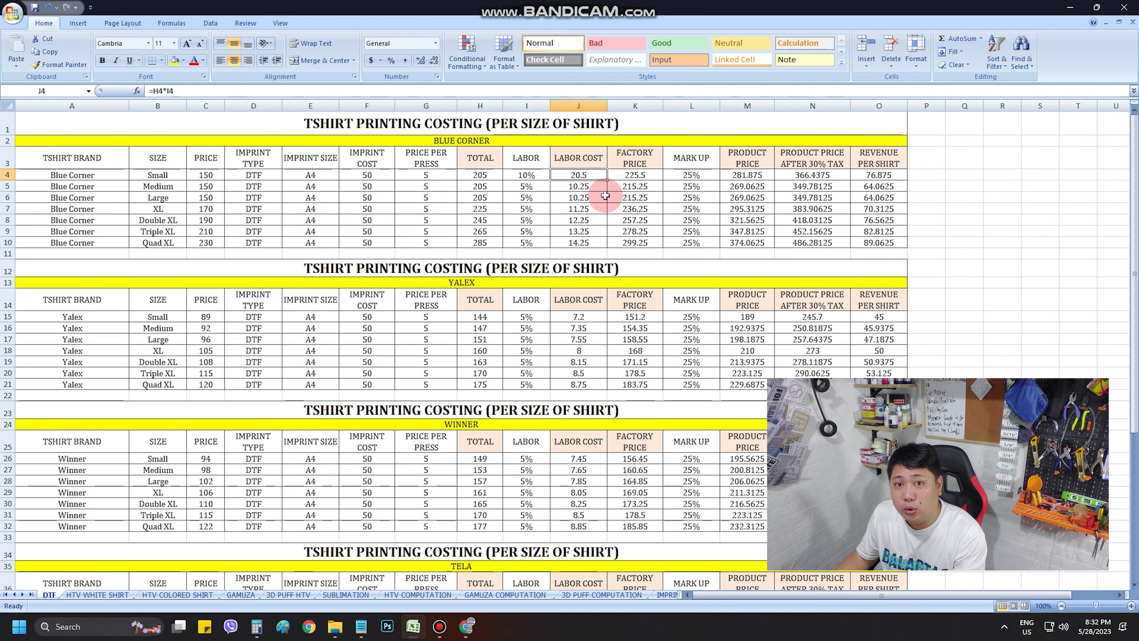
Set the labor rate for the Small Blue Corner shirt to 5% and check its labor cost formula
left_click(541, 179)
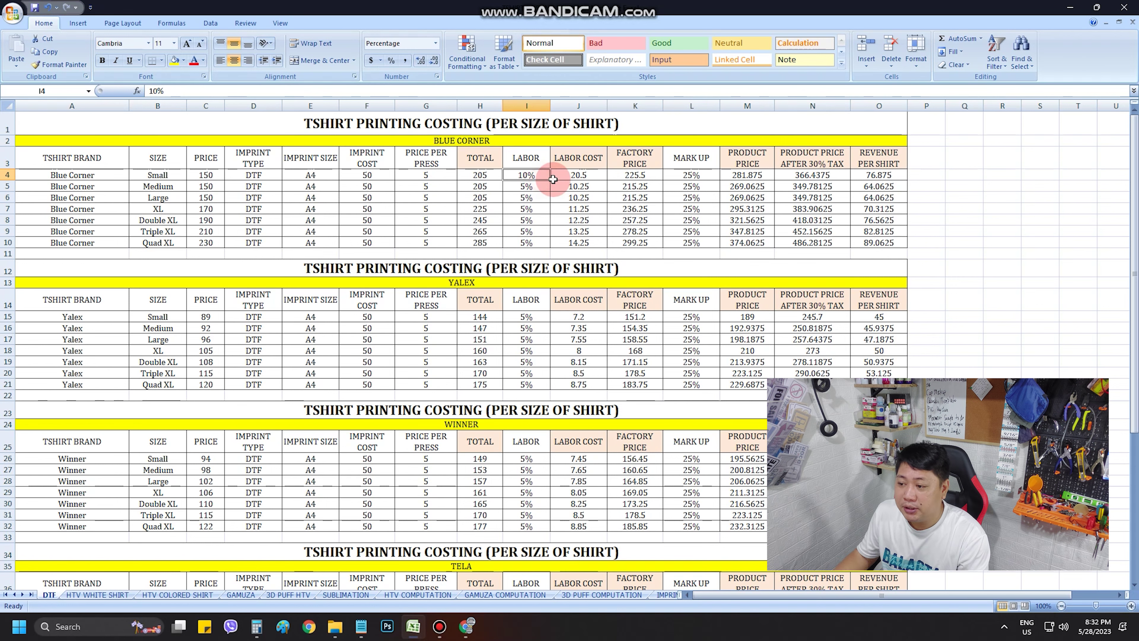
type("5")
key("Return")
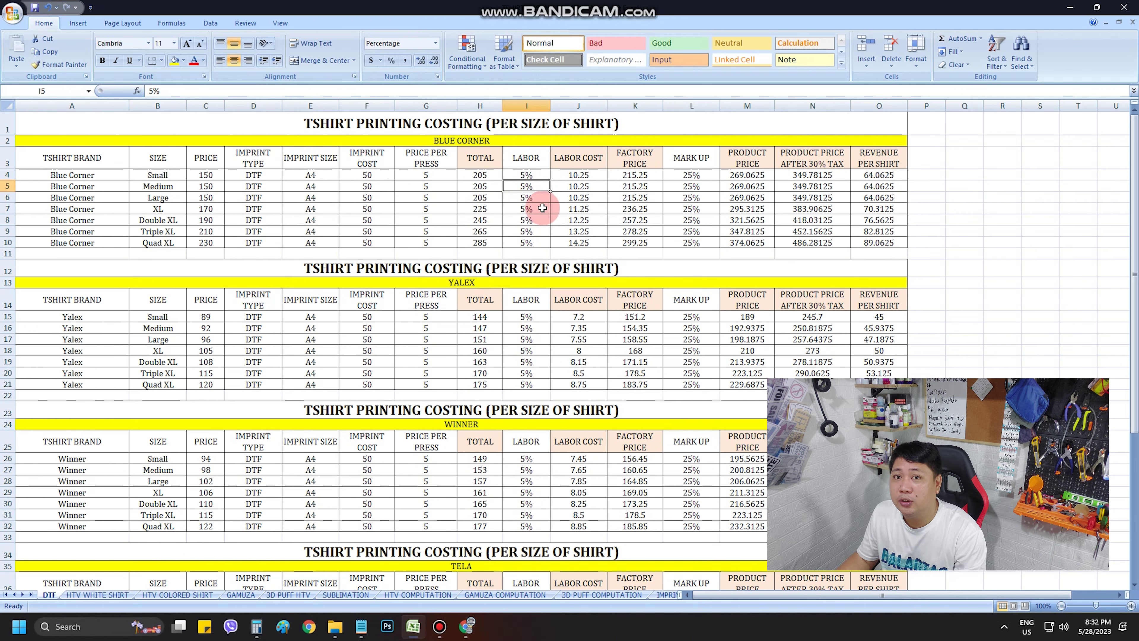
left_click(579, 176)
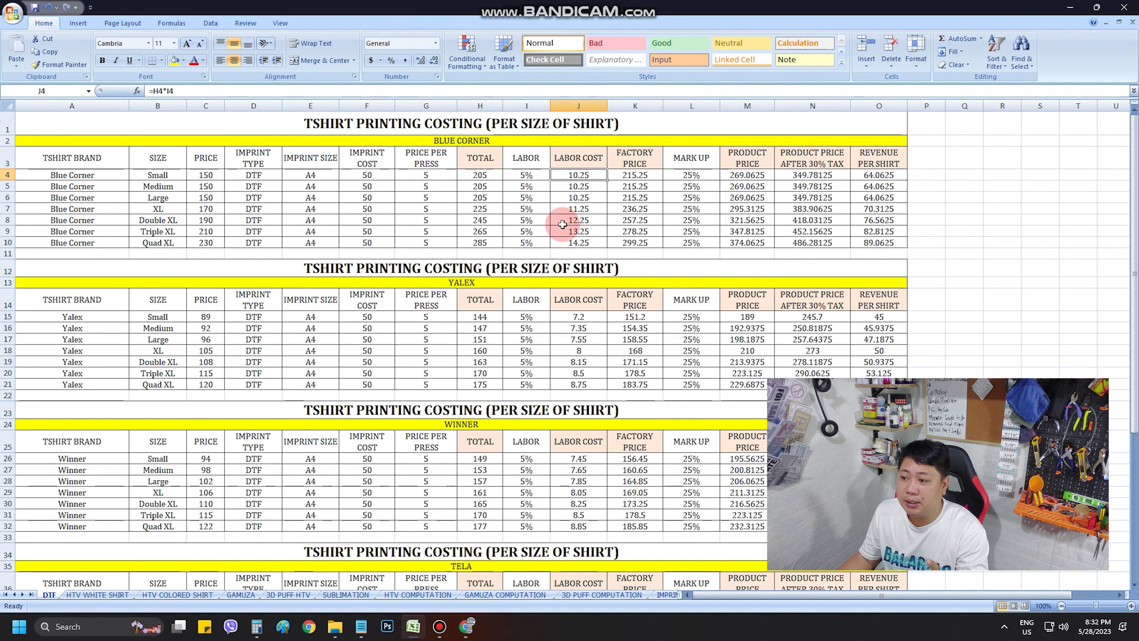
left_click(549, 179)
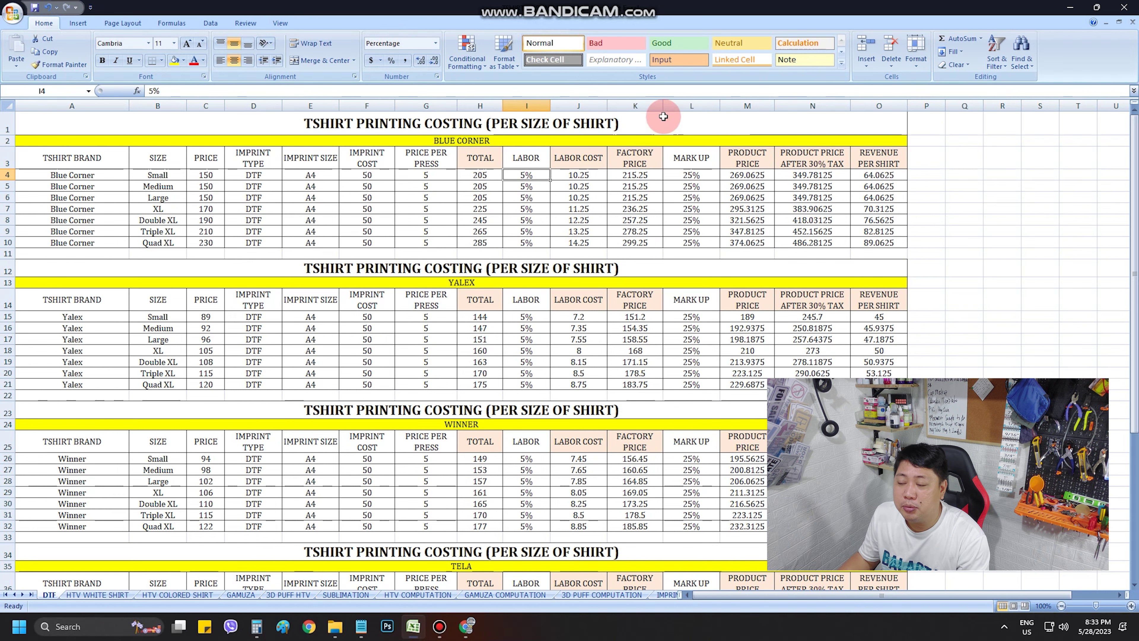
Examine the cost components and formula behind the factory price of the Small Blue Corner shirt
left_click(635, 158)
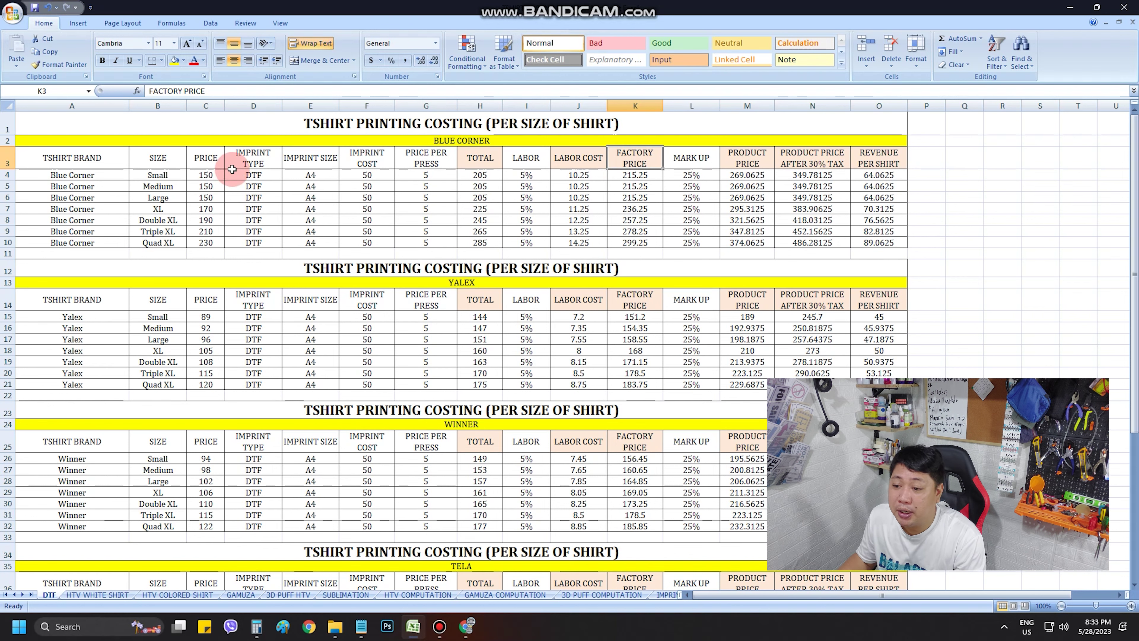
left_click(213, 175)
left_click(373, 176)
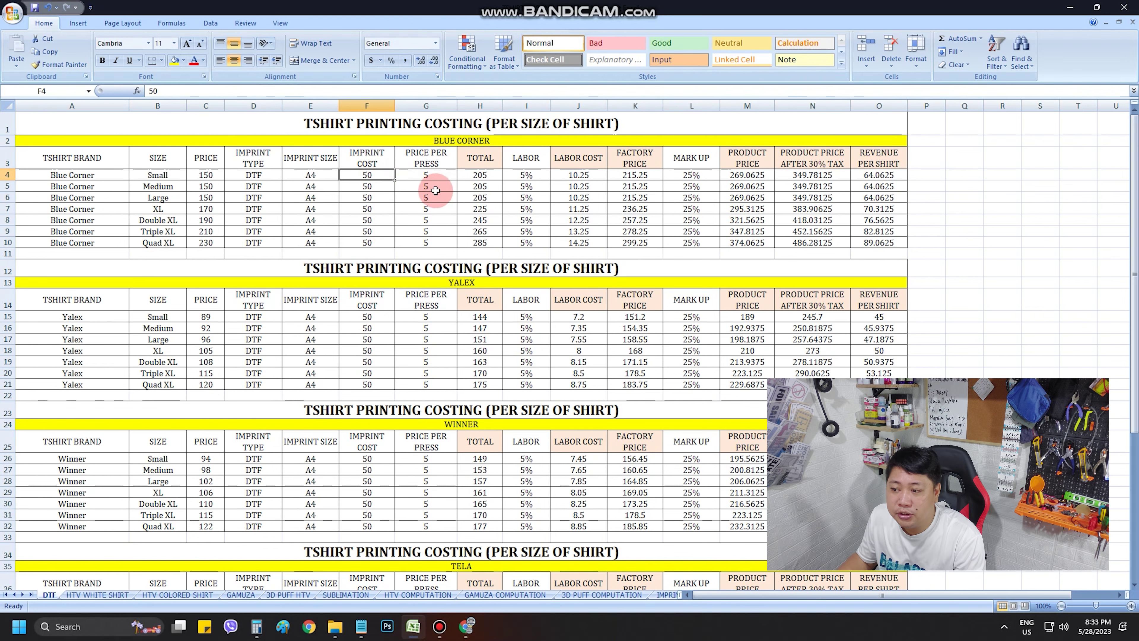
left_click(440, 178)
left_click(579, 176)
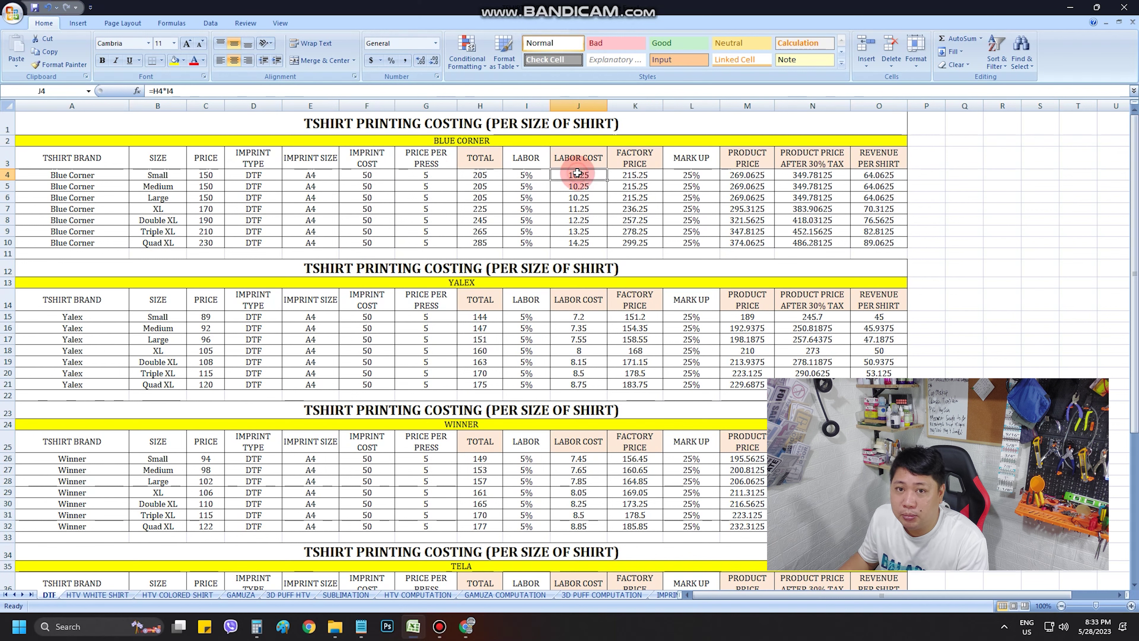
left_click(637, 175)
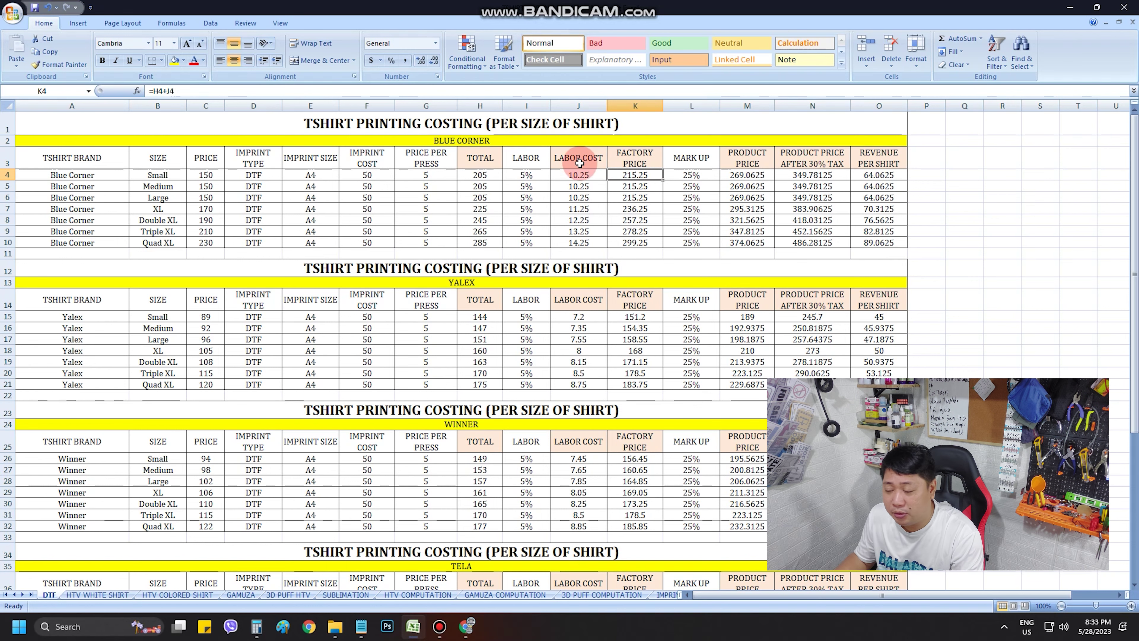
left_click(578, 176)
left_click(612, 180)
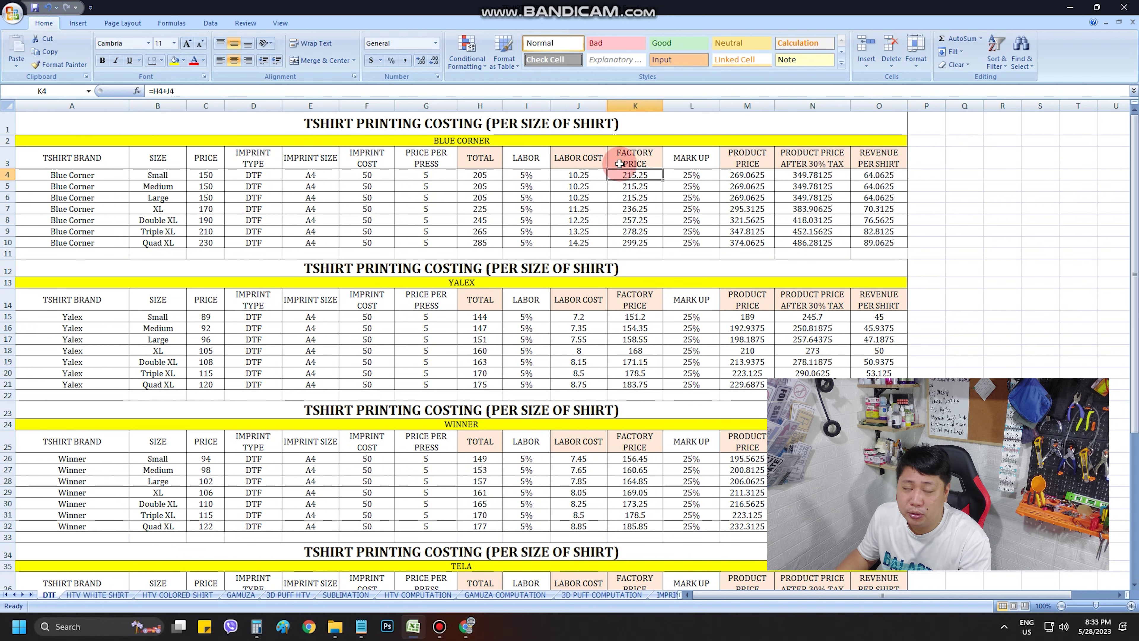
left_click(593, 175)
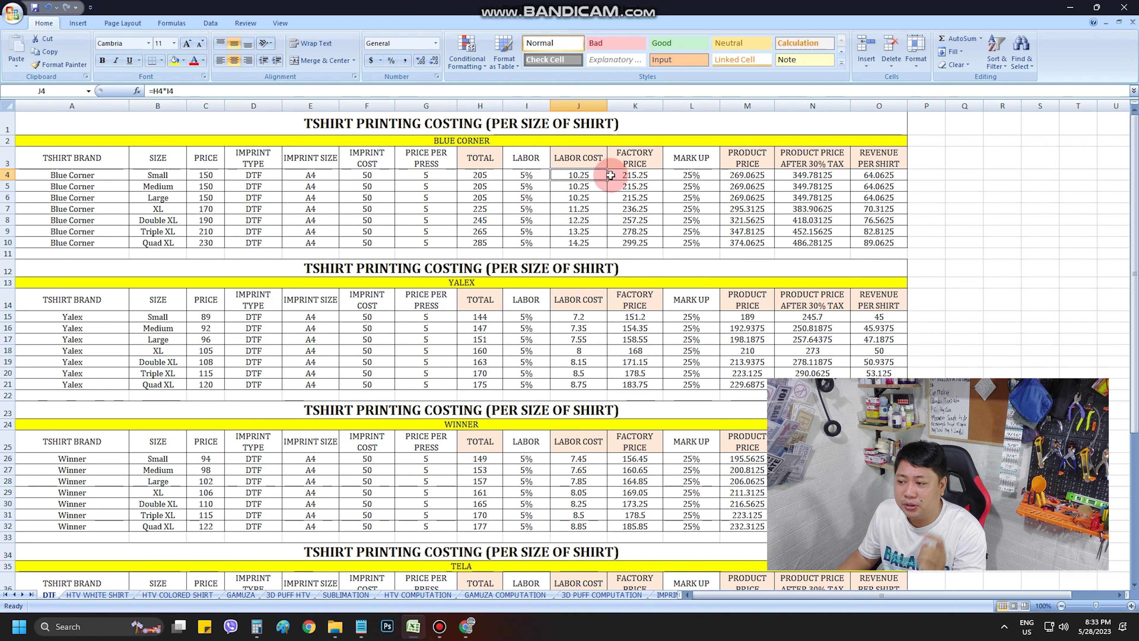
left_click(640, 164)
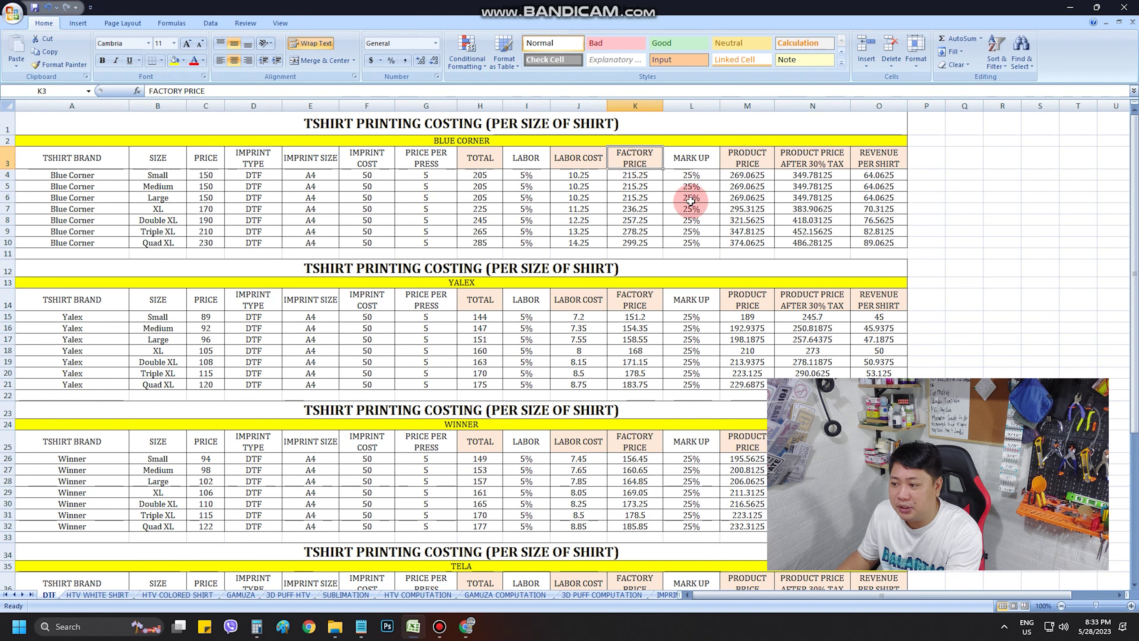
Fill the Small Blue Corner shirt's factory price formula =H4+J4 down through the Quad XL row
left_click(646, 171)
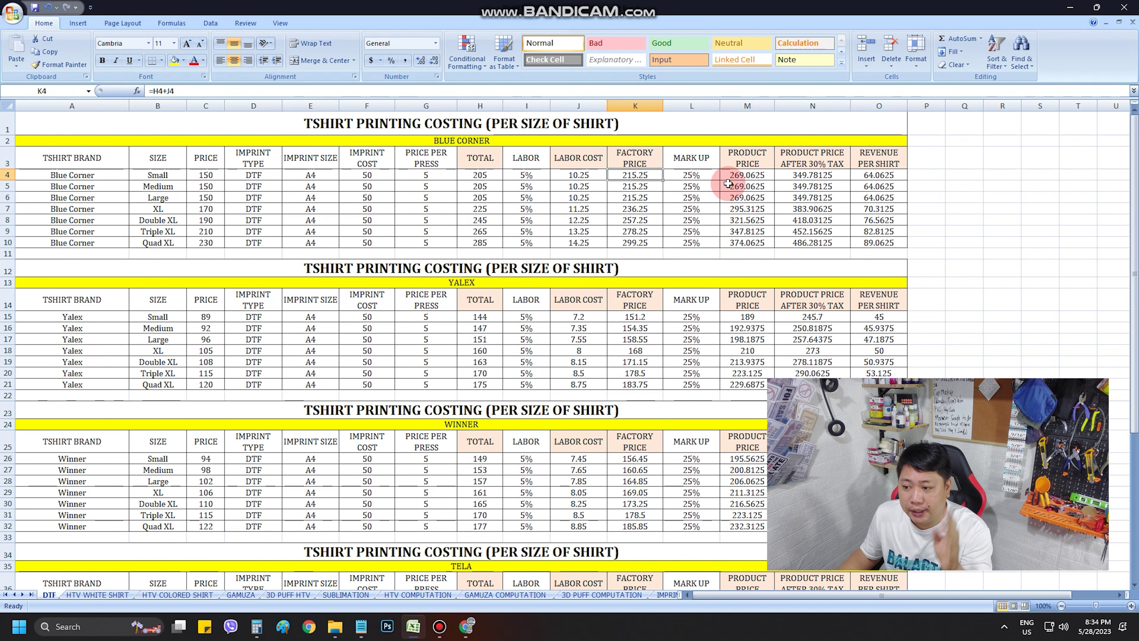
left_click_drag(663, 180, 662, 249)
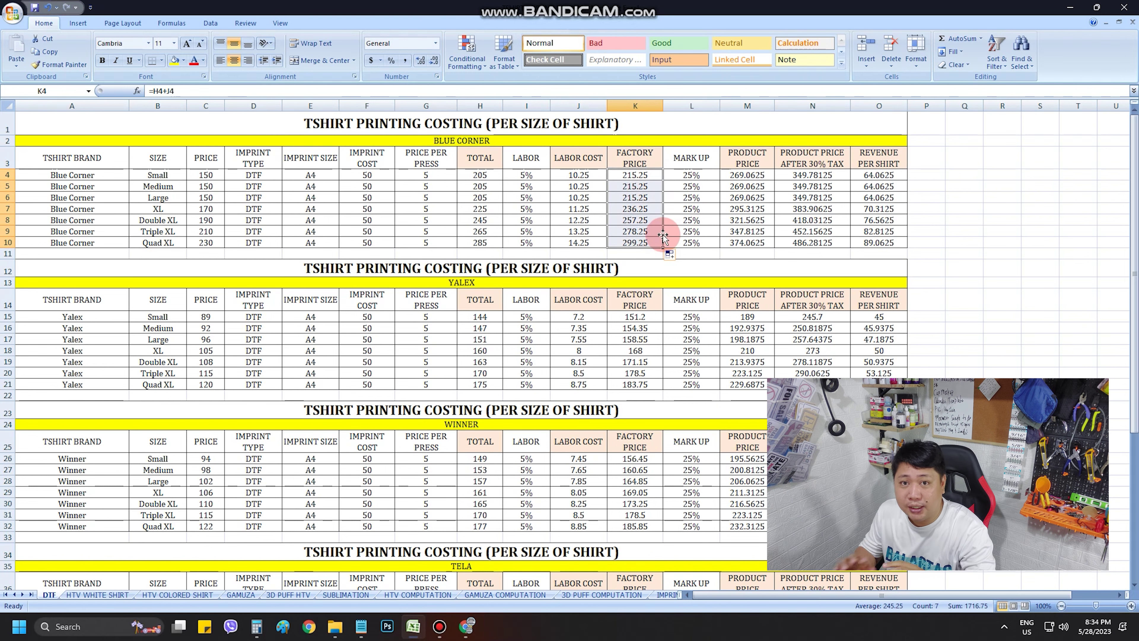
left_click(631, 176)
left_click(647, 148)
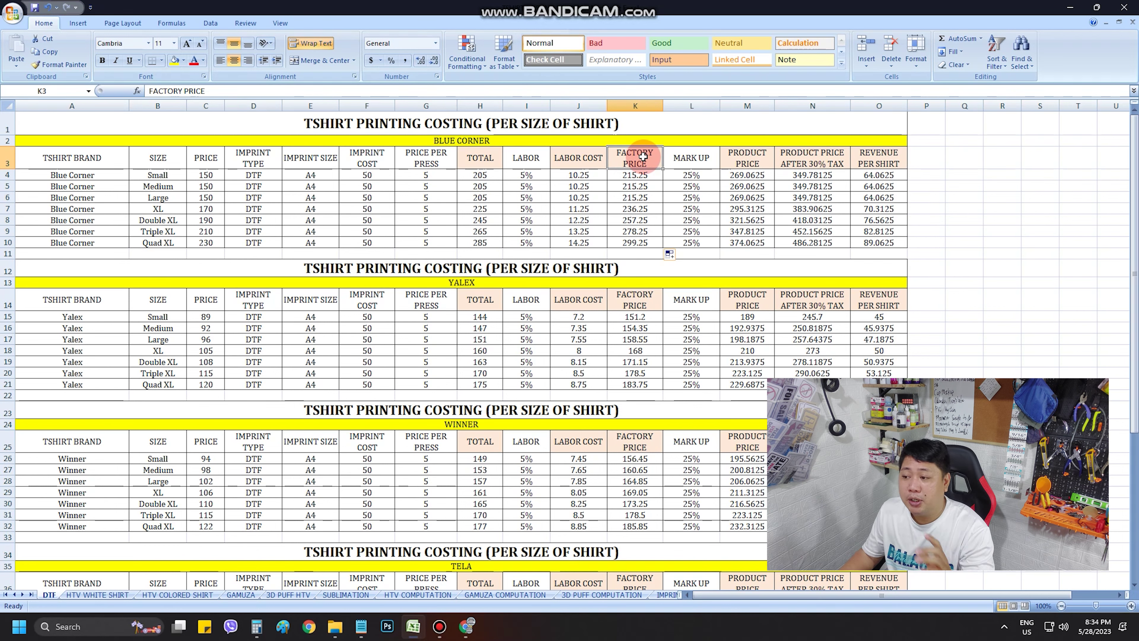
Inspect the Small Blue Corner shirt's product price formula and switch to Calculator to compute its mark-up as 215.25 × 25%
left_click(696, 162)
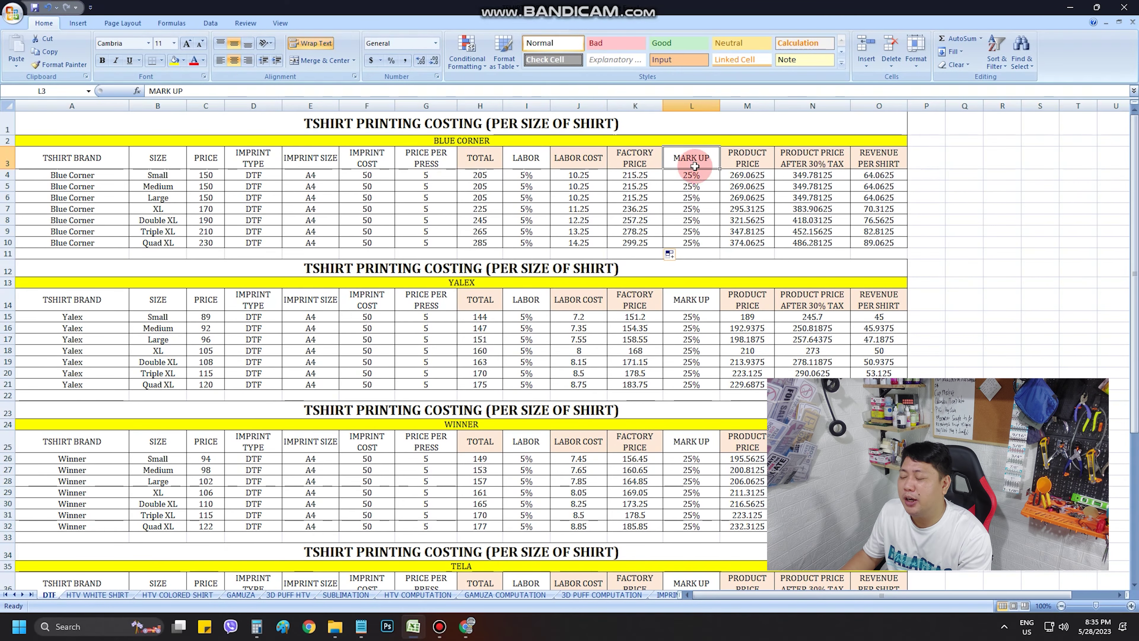
left_click(747, 175)
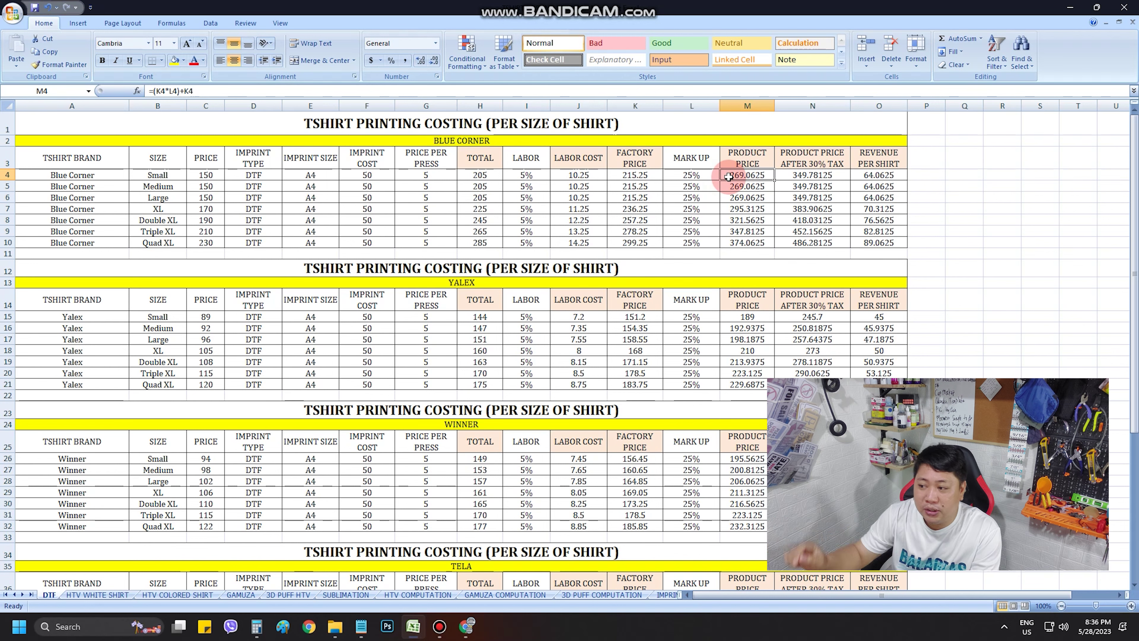
key("alt+Tab")
left_click(142, 179)
type("215.25")
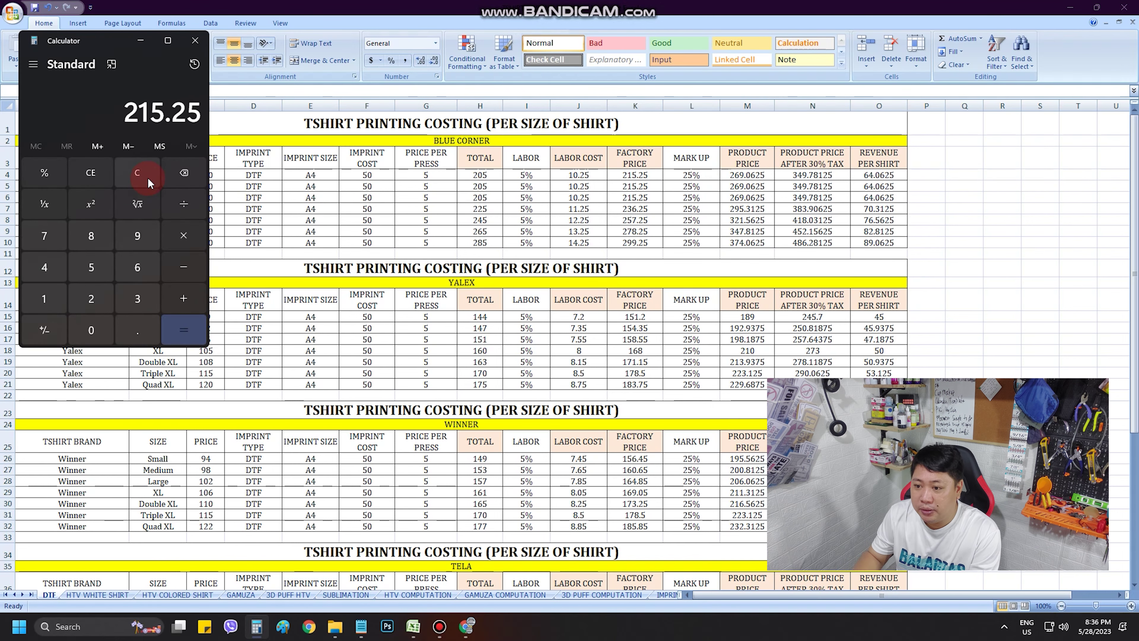
type("*25%")
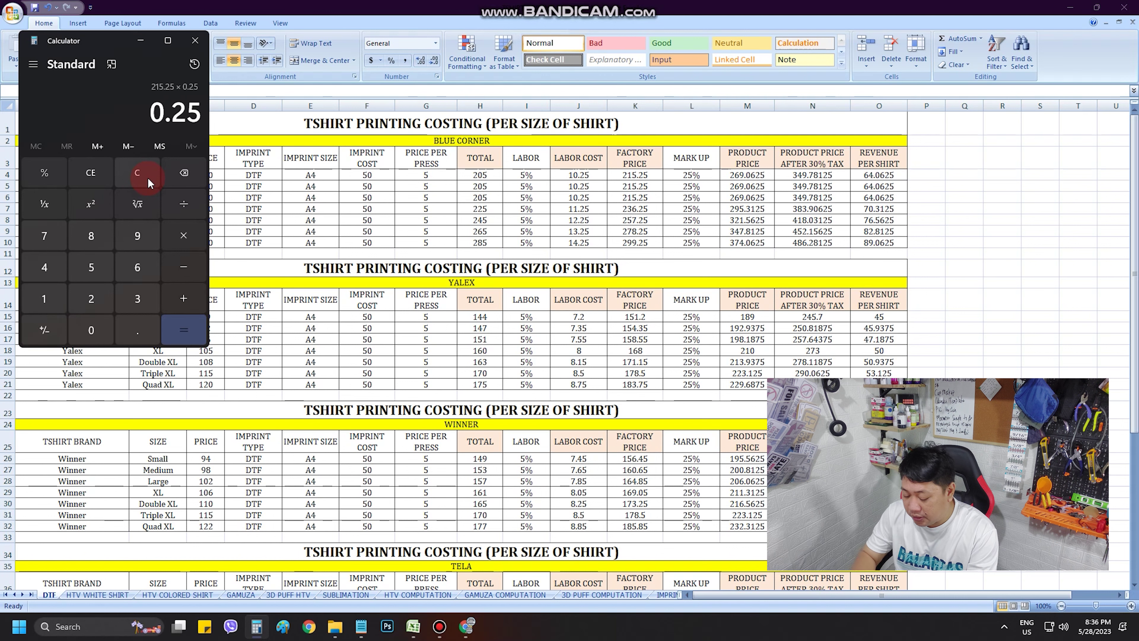
key("Return")
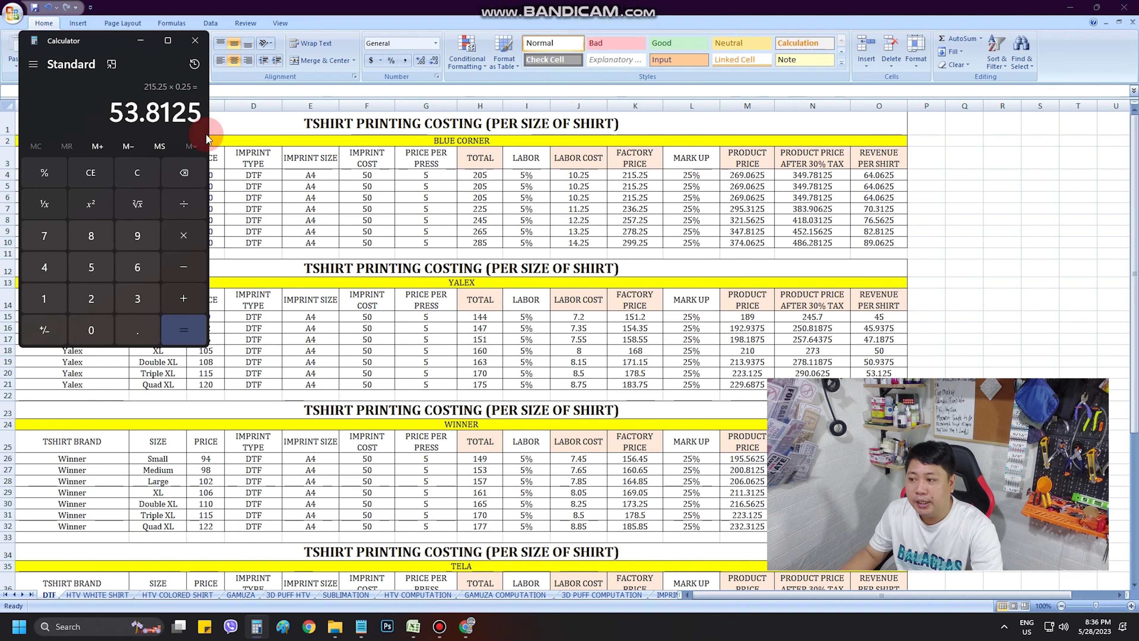
left_click(185, 144)
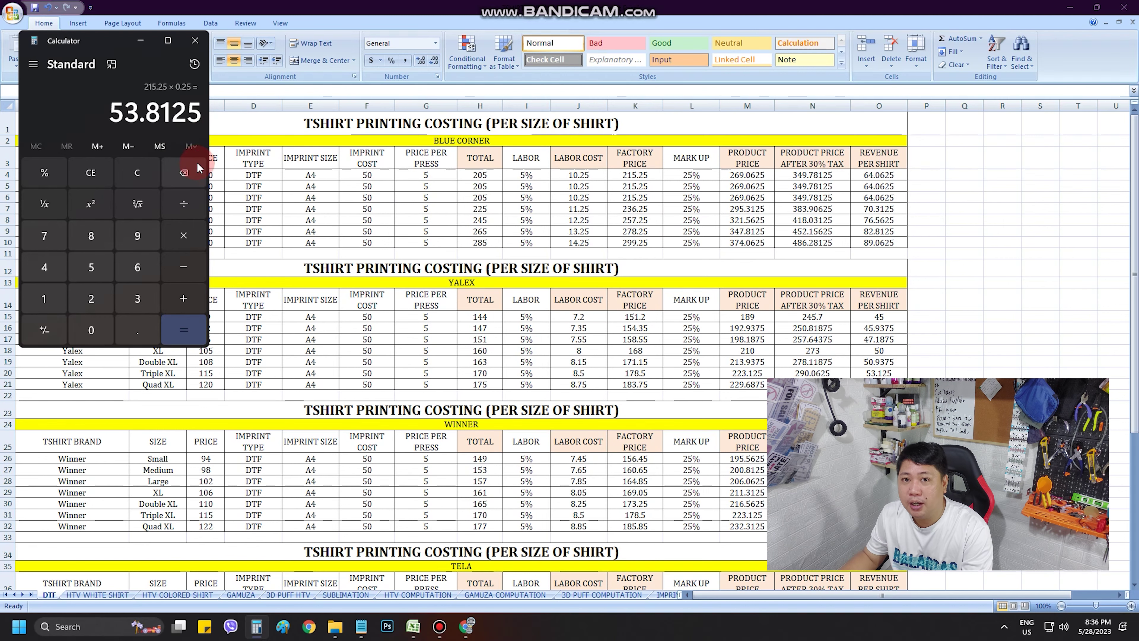
Recheck the Small Blue Corner shirt's product price formula, and switch back to Calculator to clear its previous computation
left_click(752, 177)
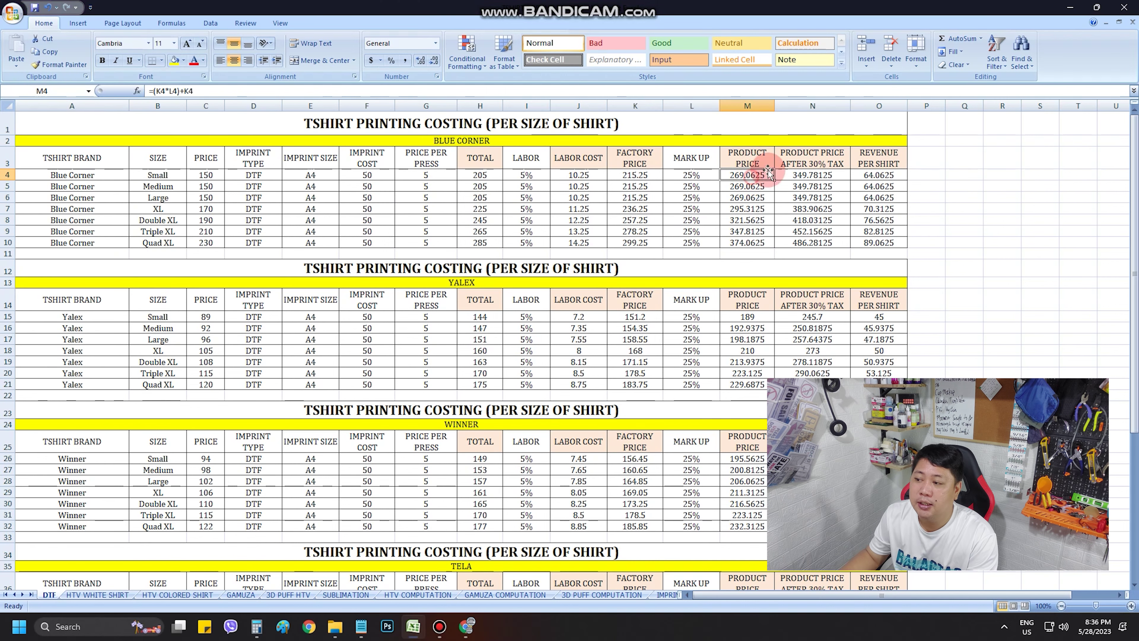
key("alt+Tab")
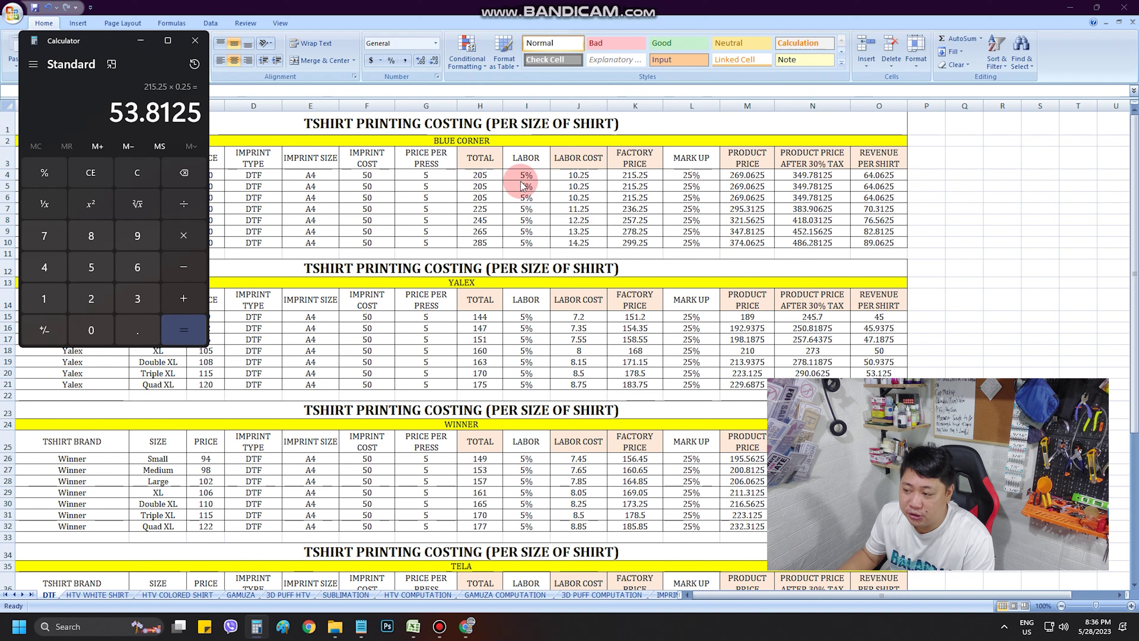
left_click(138, 171)
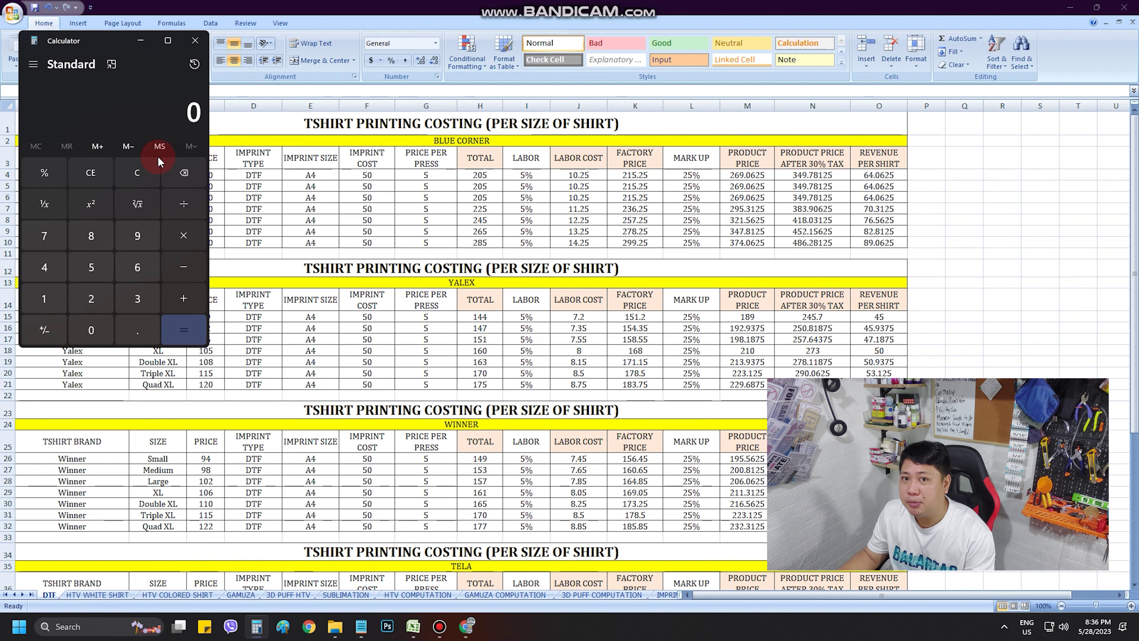
Inspect the Small Blue Corner shirt's formulas for product price after 30% tax and revenue per shirt
left_click(814, 166)
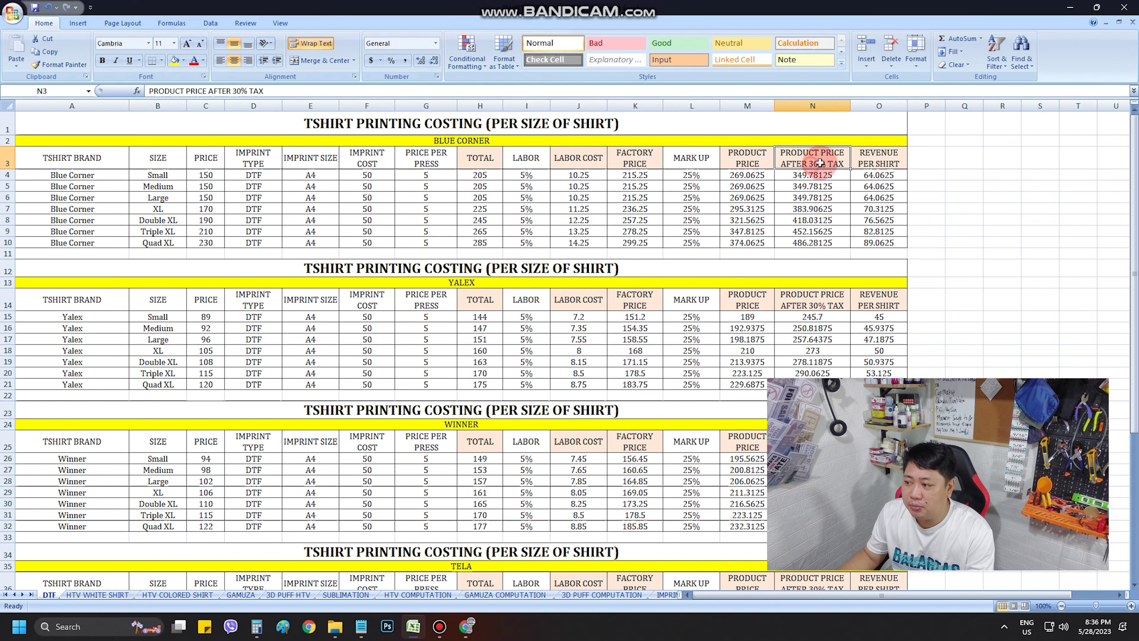
left_click(807, 175)
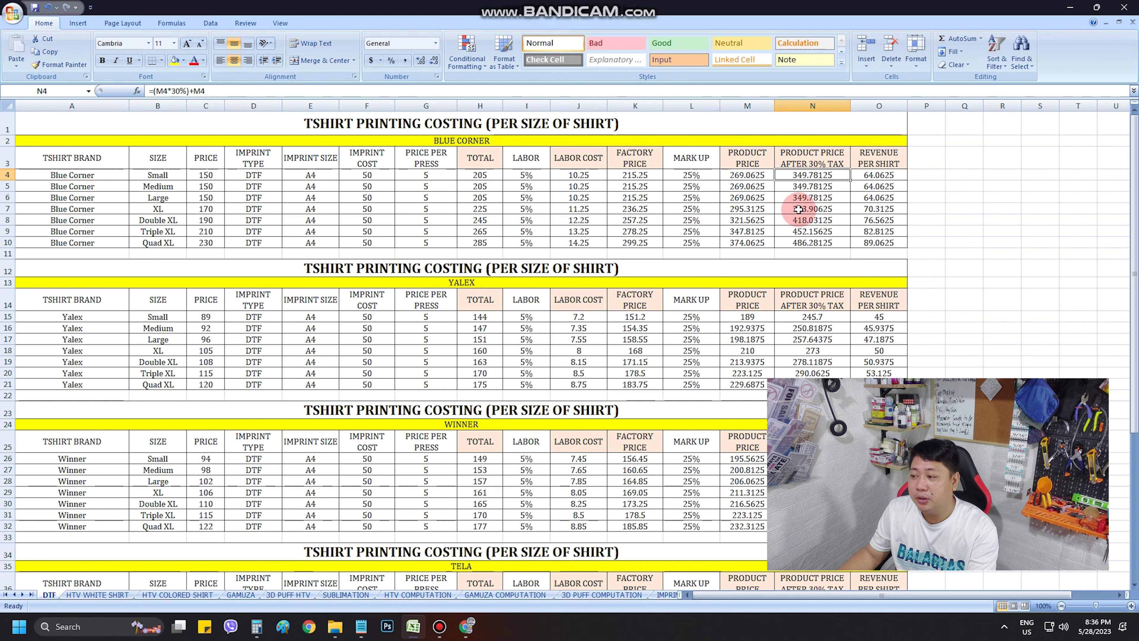
left_click(872, 166)
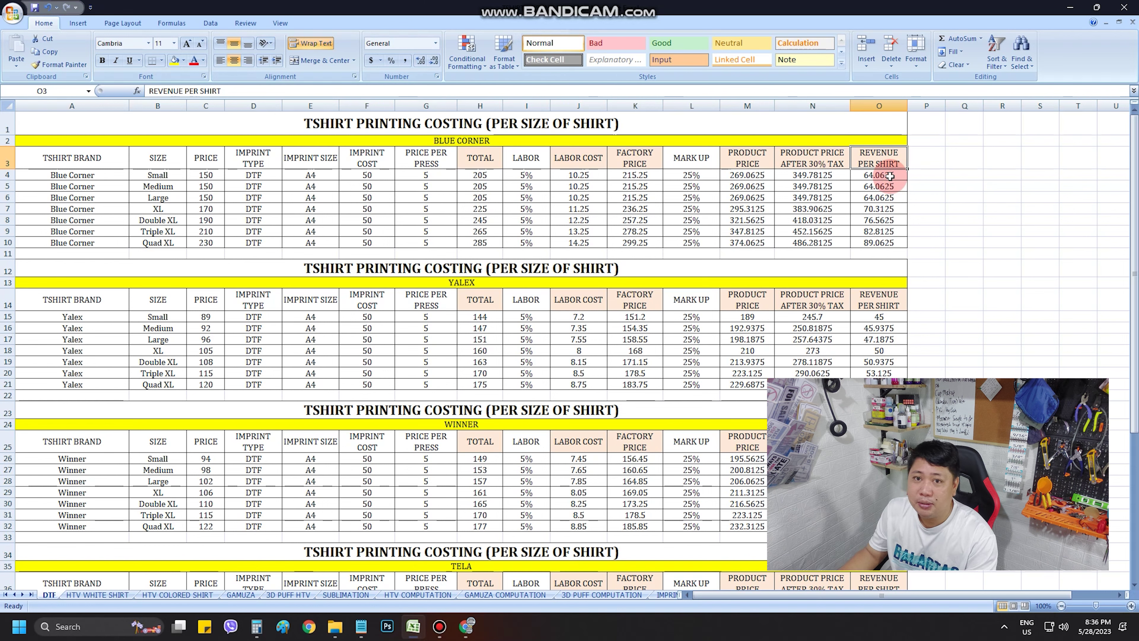
left_click(890, 176)
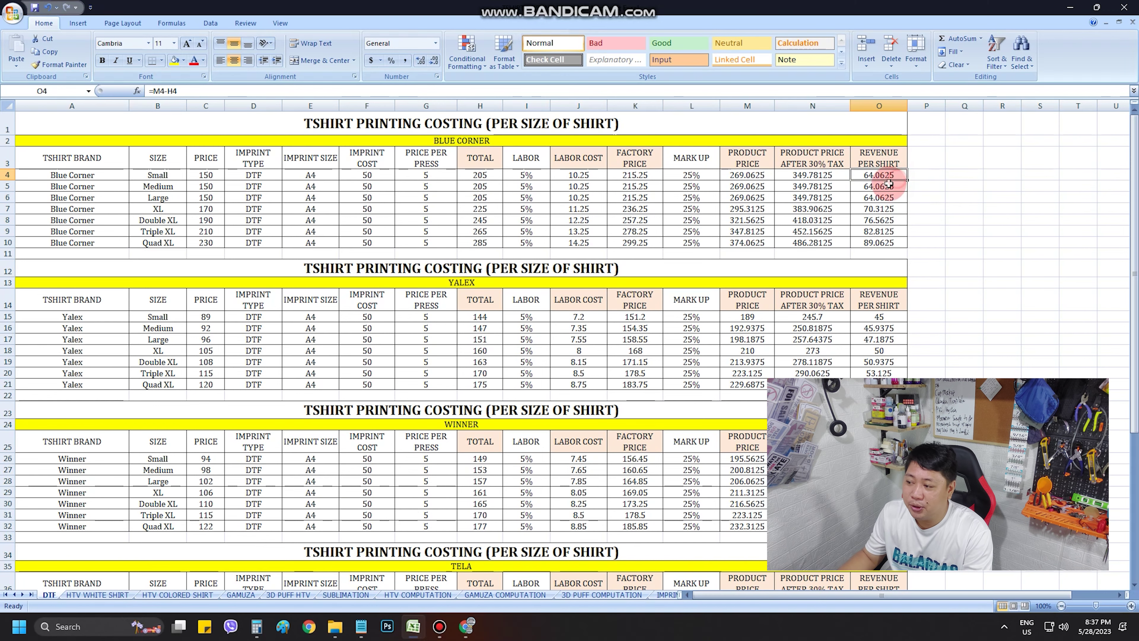
Switch to Calculator, compute 100 × 64 for the revenue on 100 shirts, and return to the worksheet
left_click(256, 626)
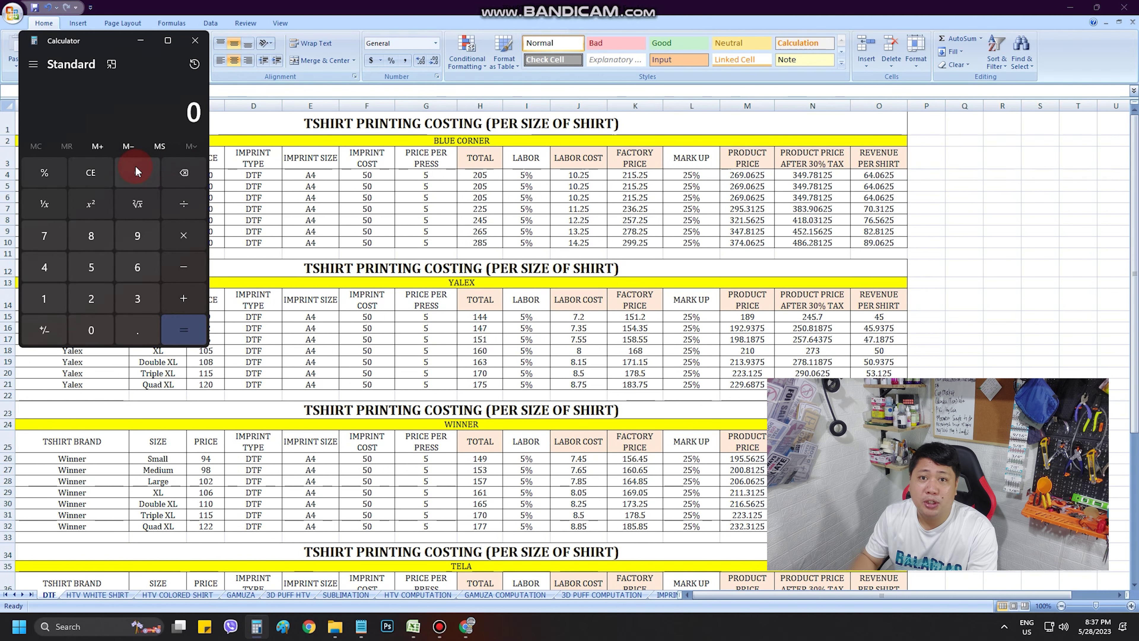
type("100*64")
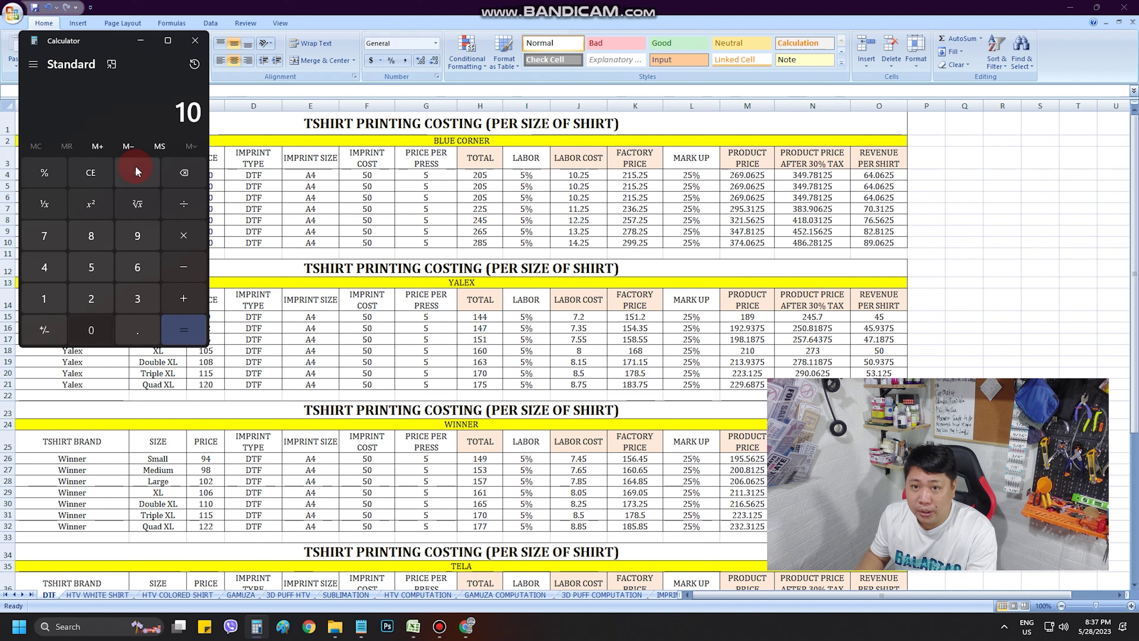
key("Return")
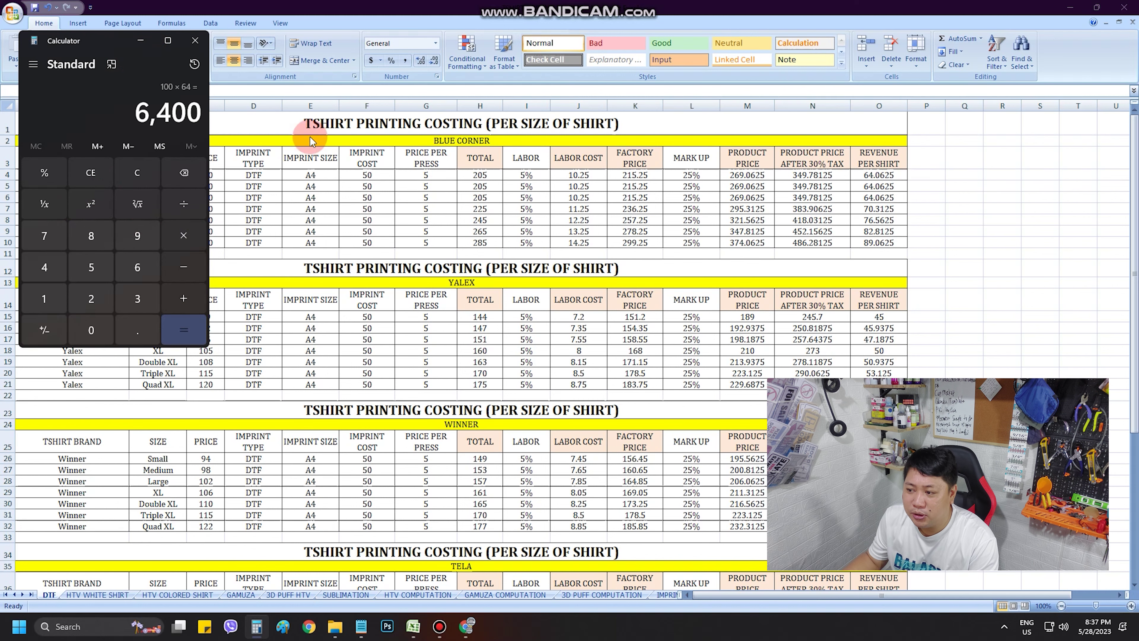
left_click(139, 43)
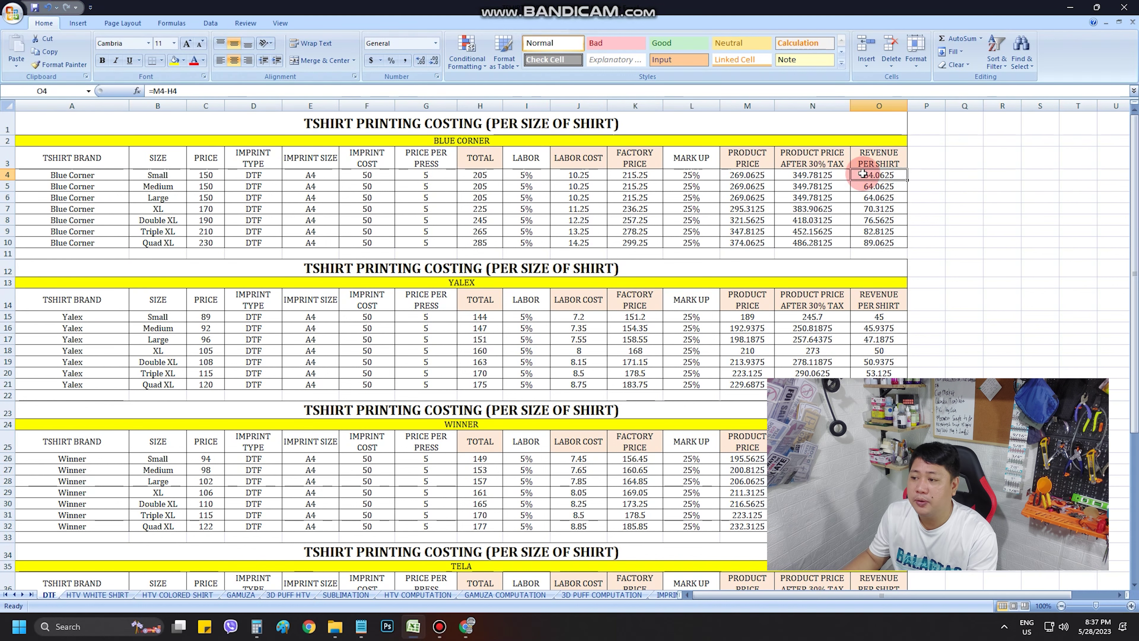
Review the shaded Blue Corner column headers from Total through Revenue Per Shirt
left_click(894, 155)
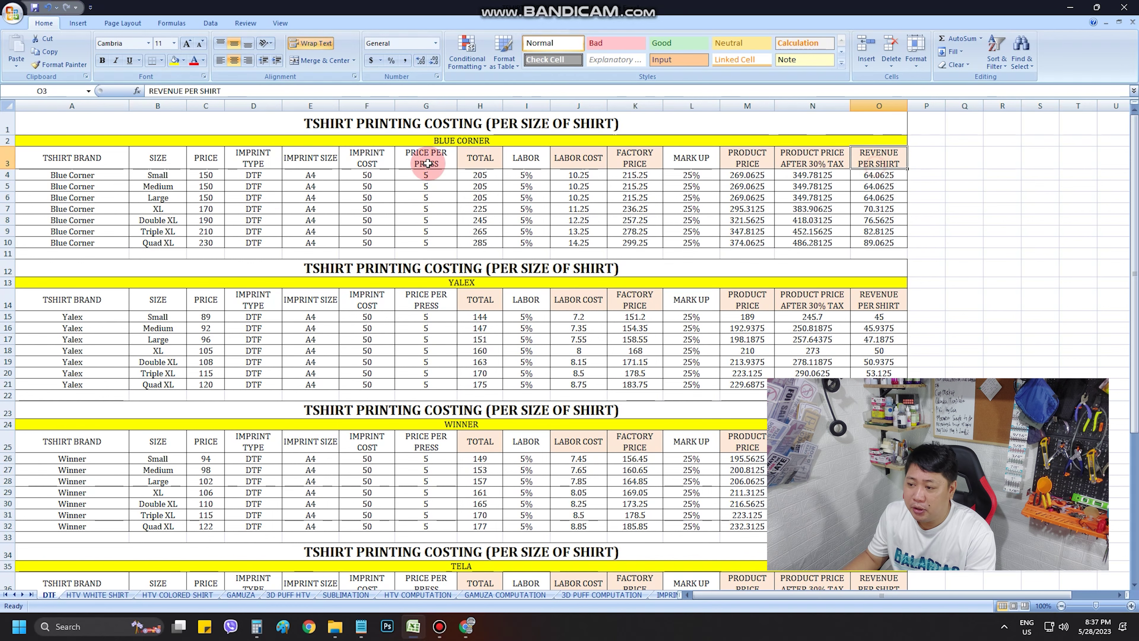
left_click(479, 158)
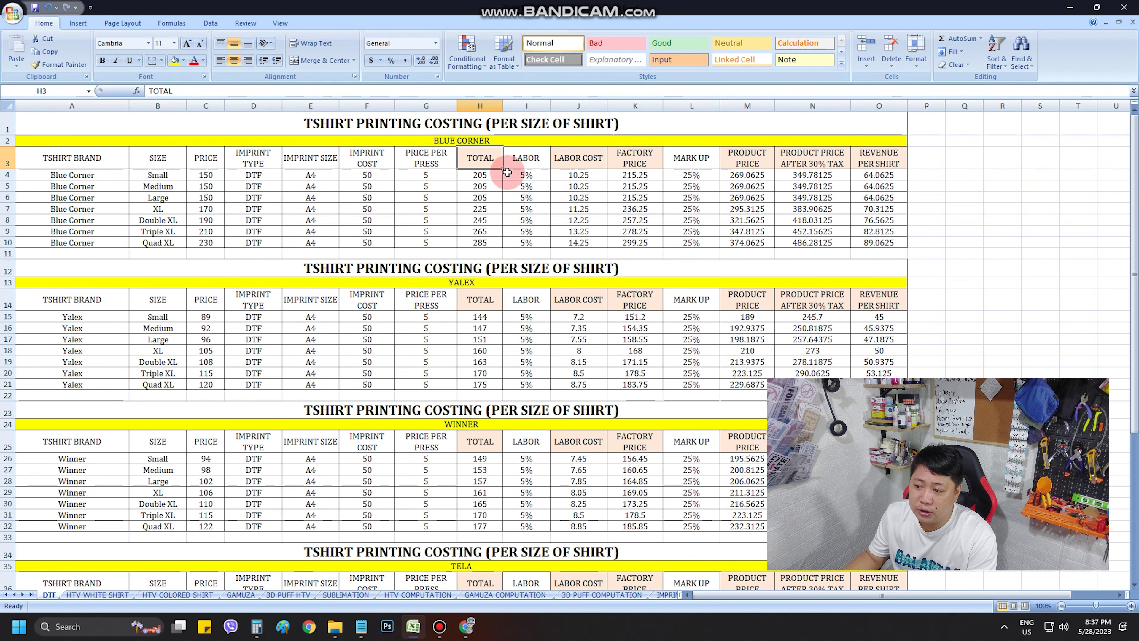
left_click(567, 159)
left_click(633, 158)
left_click(744, 158)
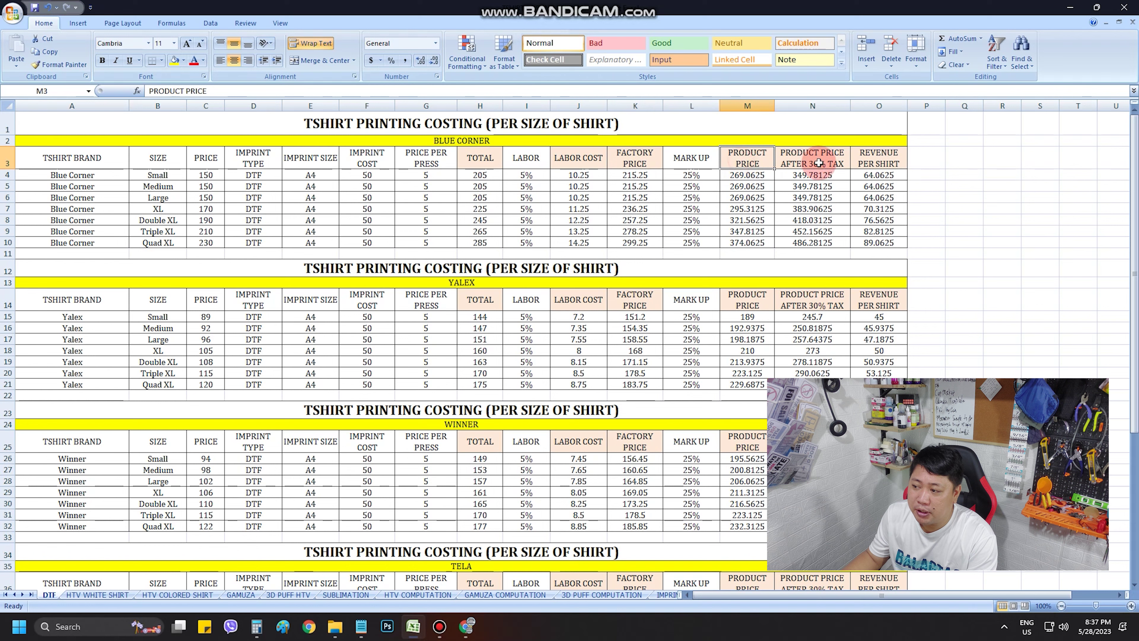
left_click(814, 160)
left_click(863, 161)
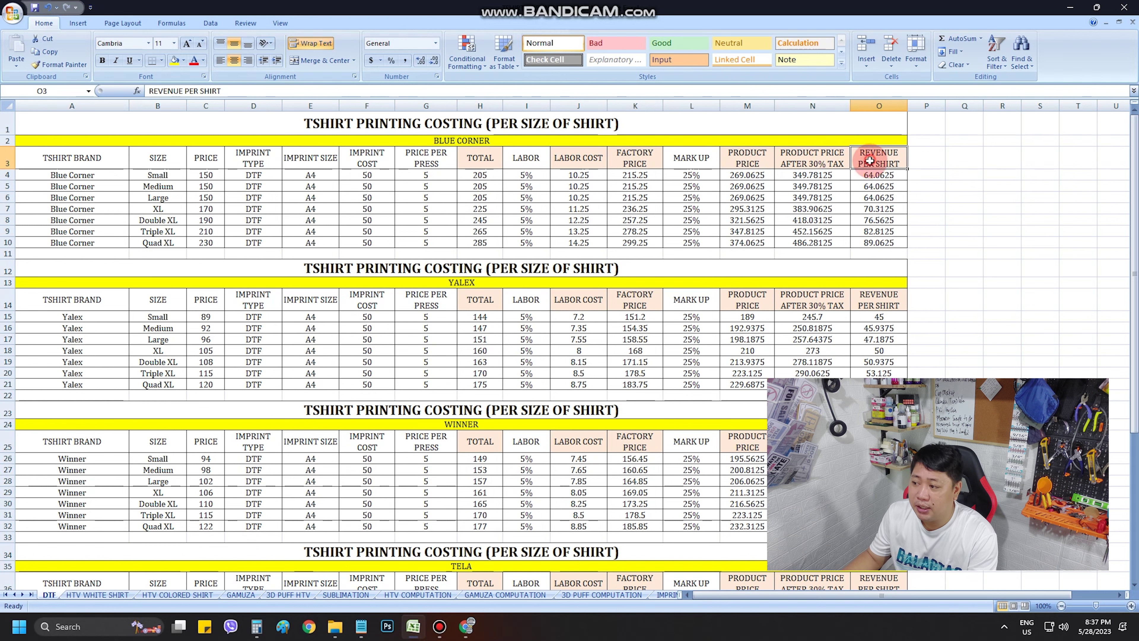
Apply the light orange theme fill to the Blue Corner Total header and move along the header row to Product Price After 30% Tax
left_click(480, 158)
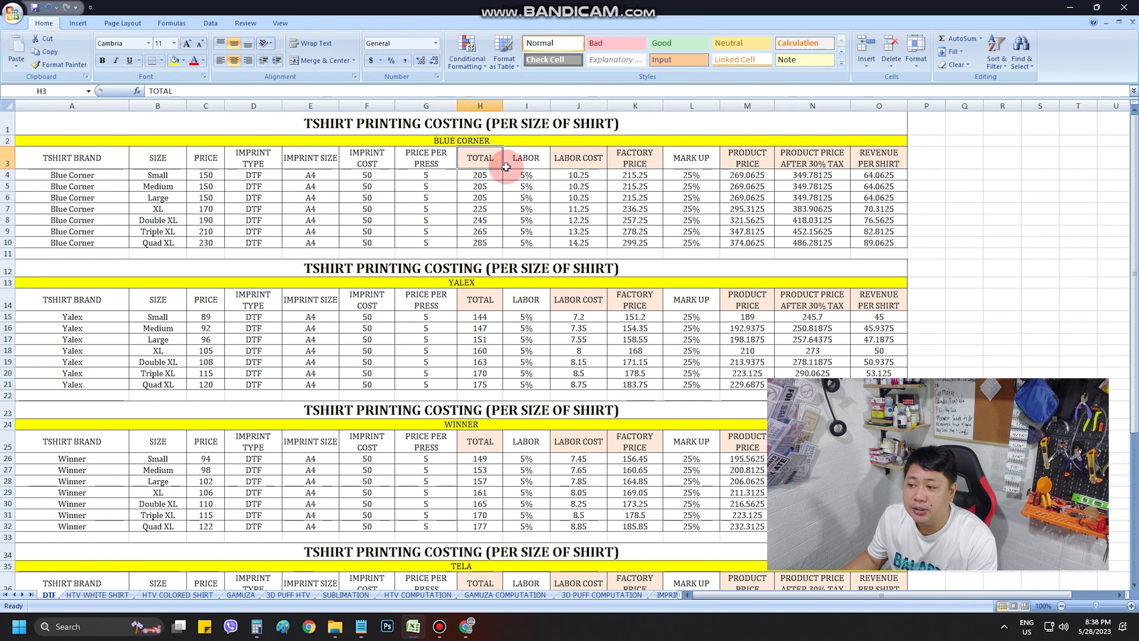
left_click(197, 84)
left_click(184, 60)
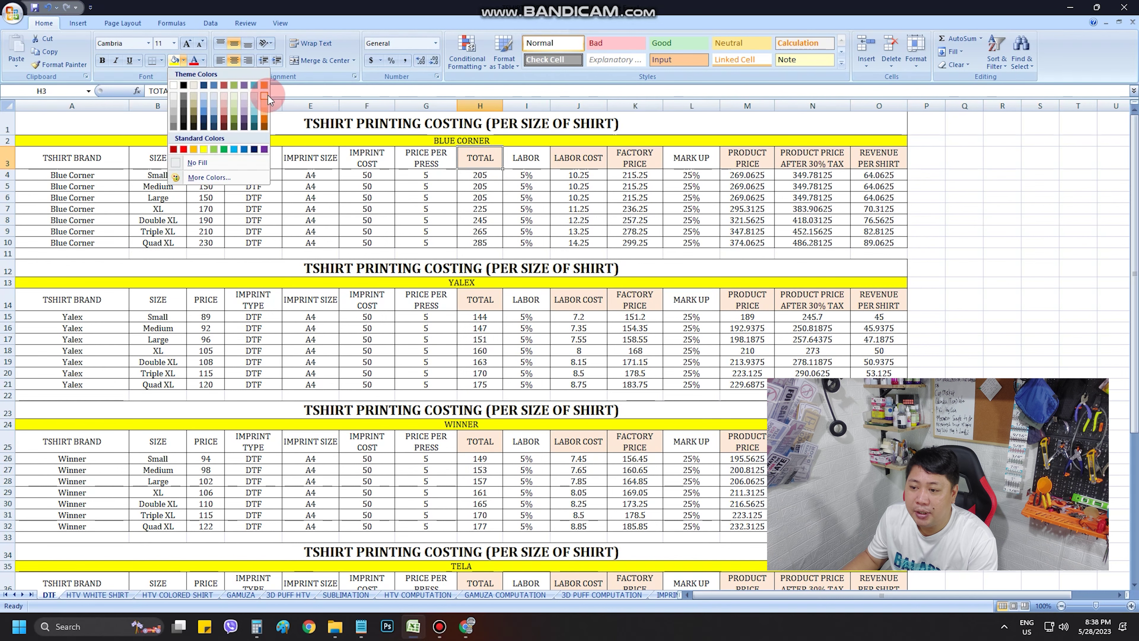
left_click(266, 95)
key("Right")
key("Right")
key("Right")
key("Right")
key("Right")
key("Right")
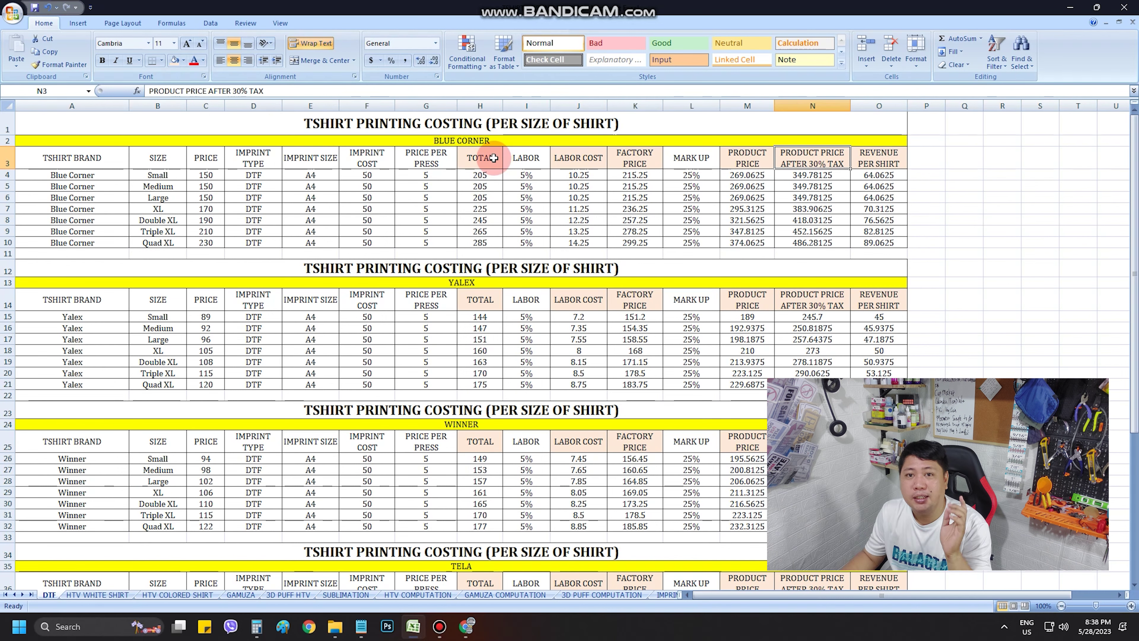
Go over the Blue Corner headers of the formula-driven columns: Total, Labor Cost, Factory Price, Product Price After 30% Tax and Revenue Per Shirt
left_click(478, 158)
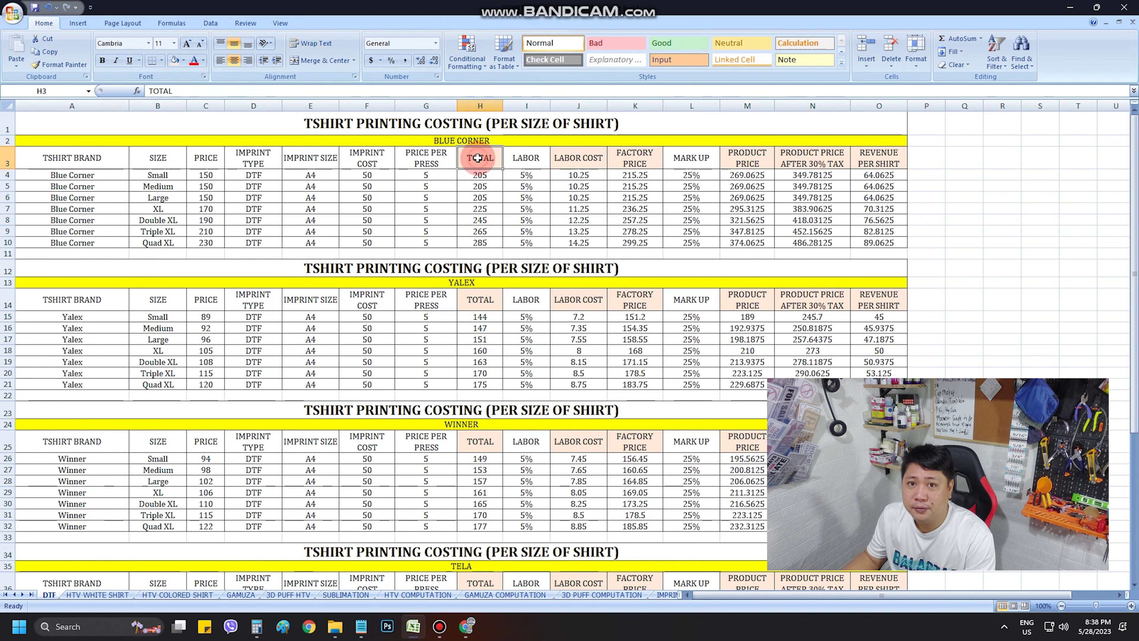
left_click(579, 163)
left_click(641, 162)
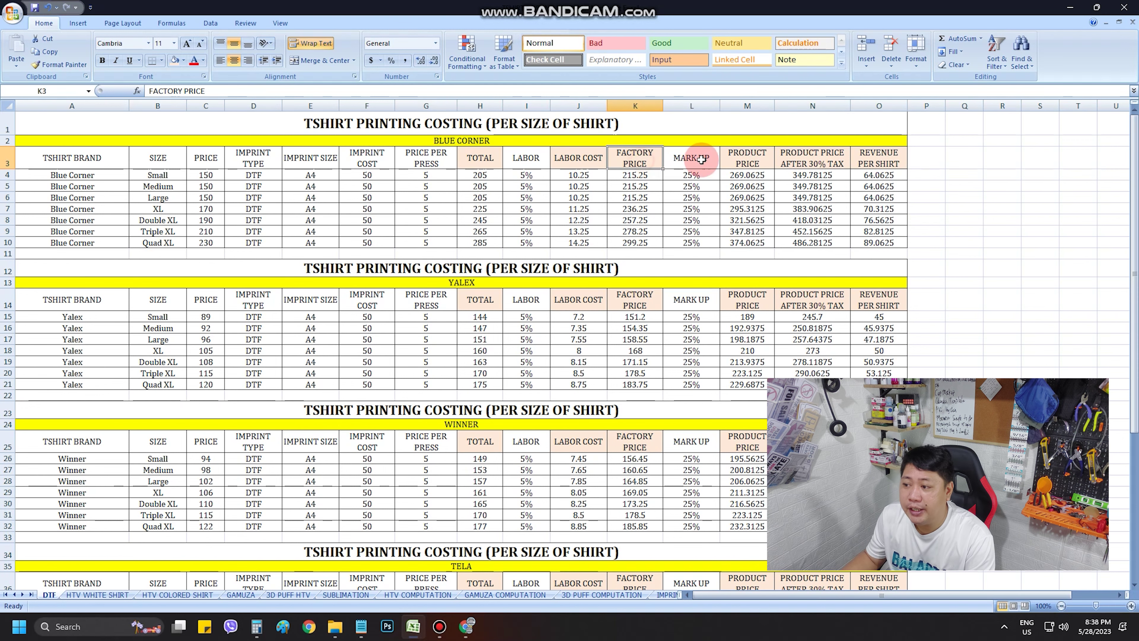
left_click(813, 157)
left_click(878, 158)
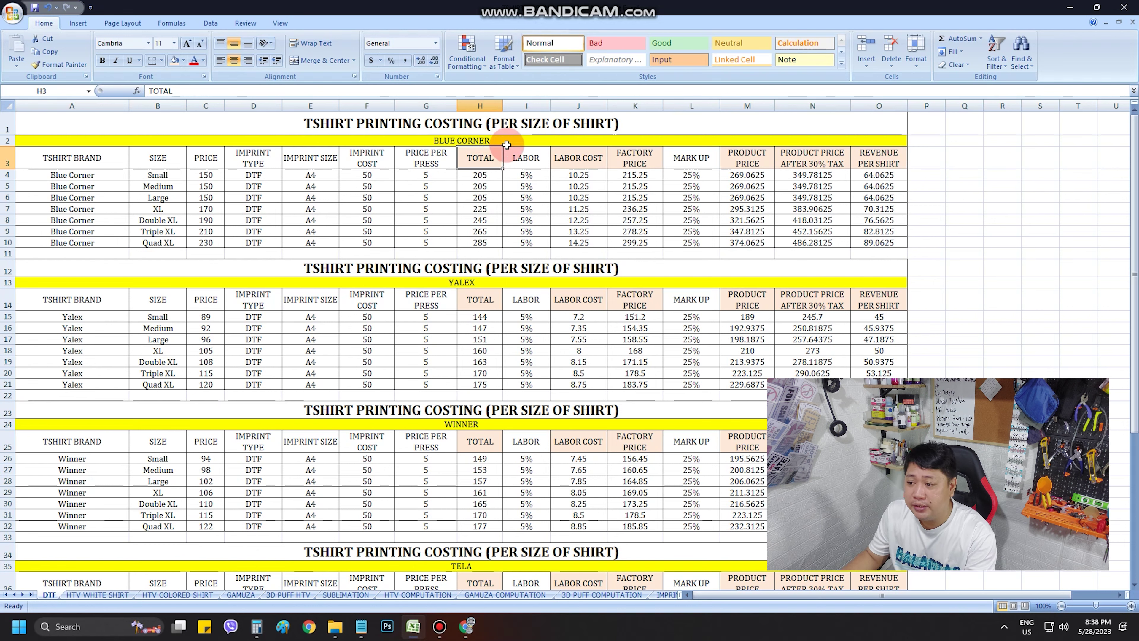
Examine the Blue Corner totals and the Small shirt's labor cost, factory price, product price, after-tax price and revenue formulas
left_click_drag(481, 176, 487, 242)
left_click(577, 176)
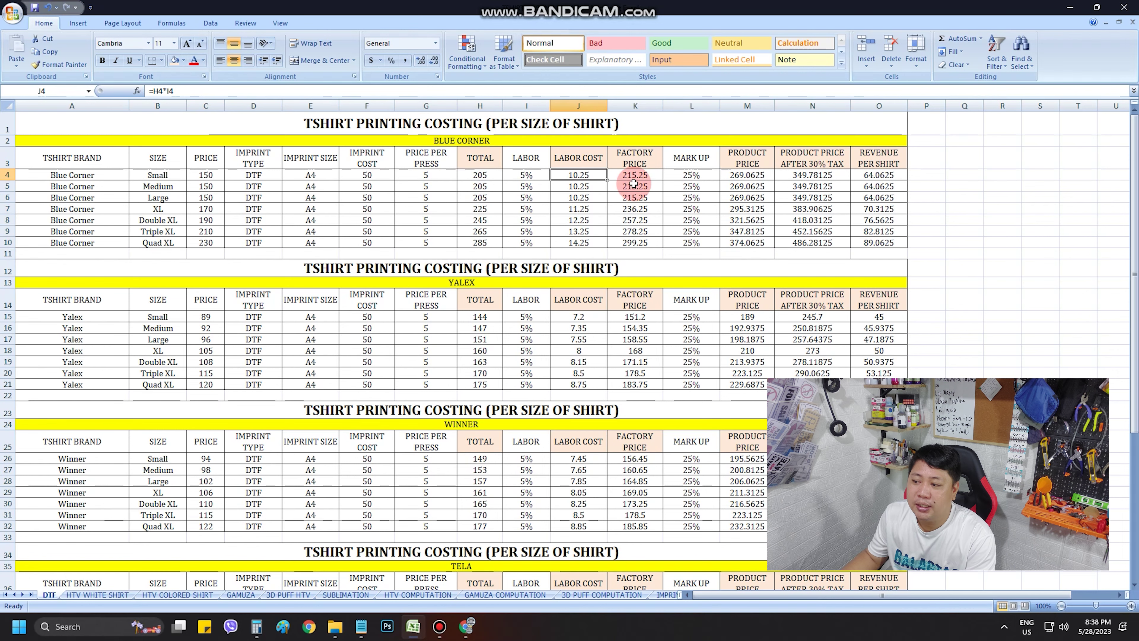
left_click(634, 178)
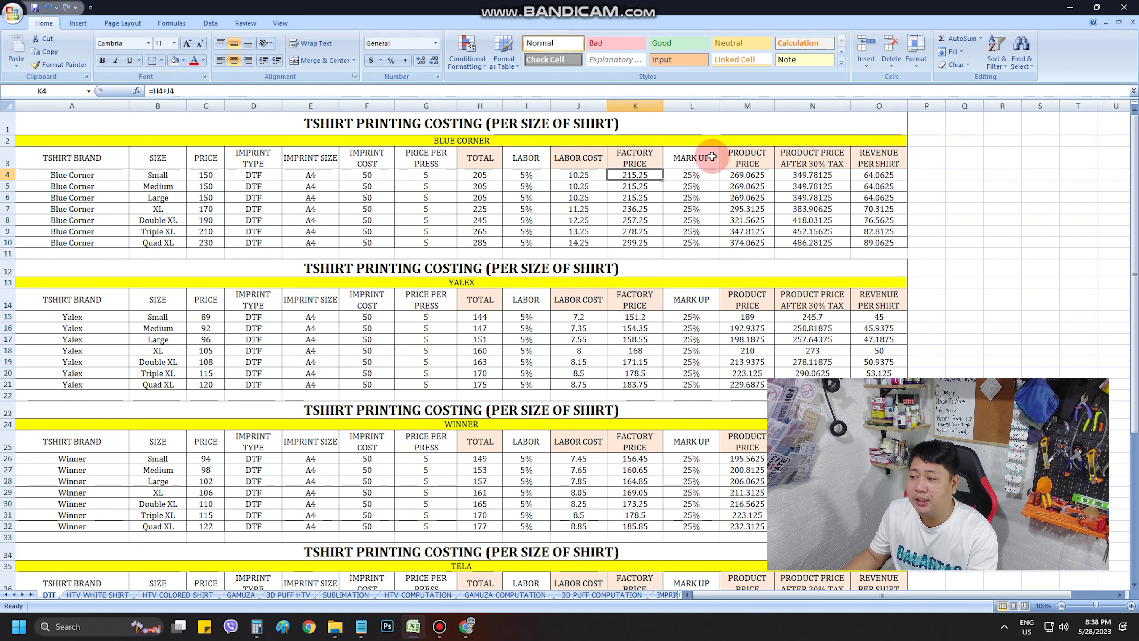
left_click(749, 176)
left_click(810, 176)
left_click(865, 174)
Examine the manually entered cells of the Small Blue Corner shirt: imprint cost, price per press, labor rate and mark-up
left_click(522, 175)
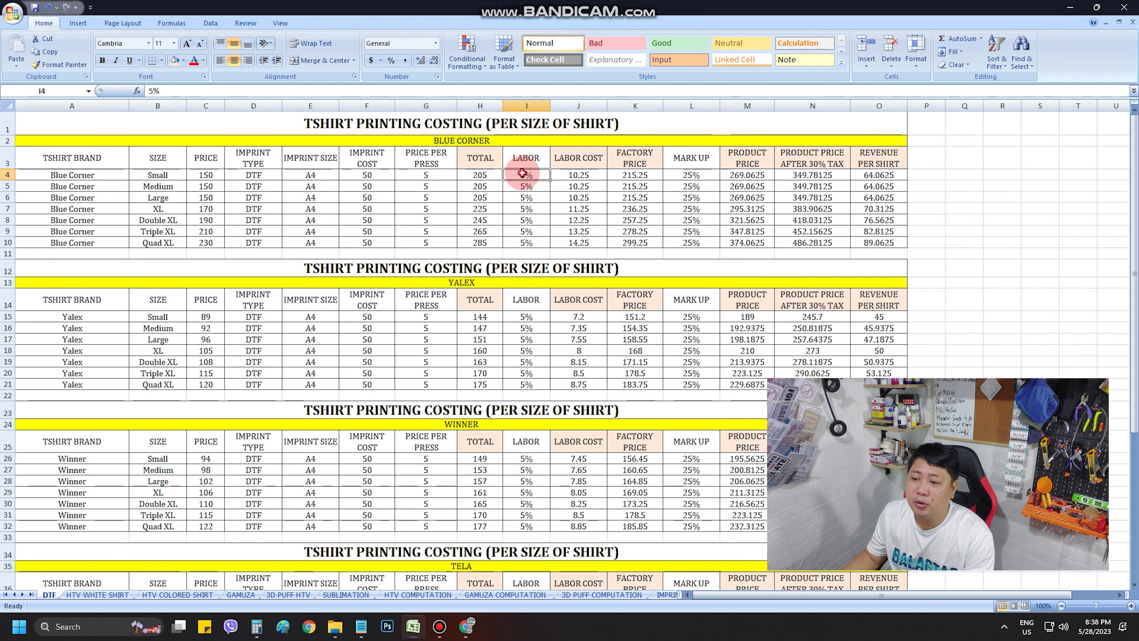
left_click(475, 160)
left_click(367, 177)
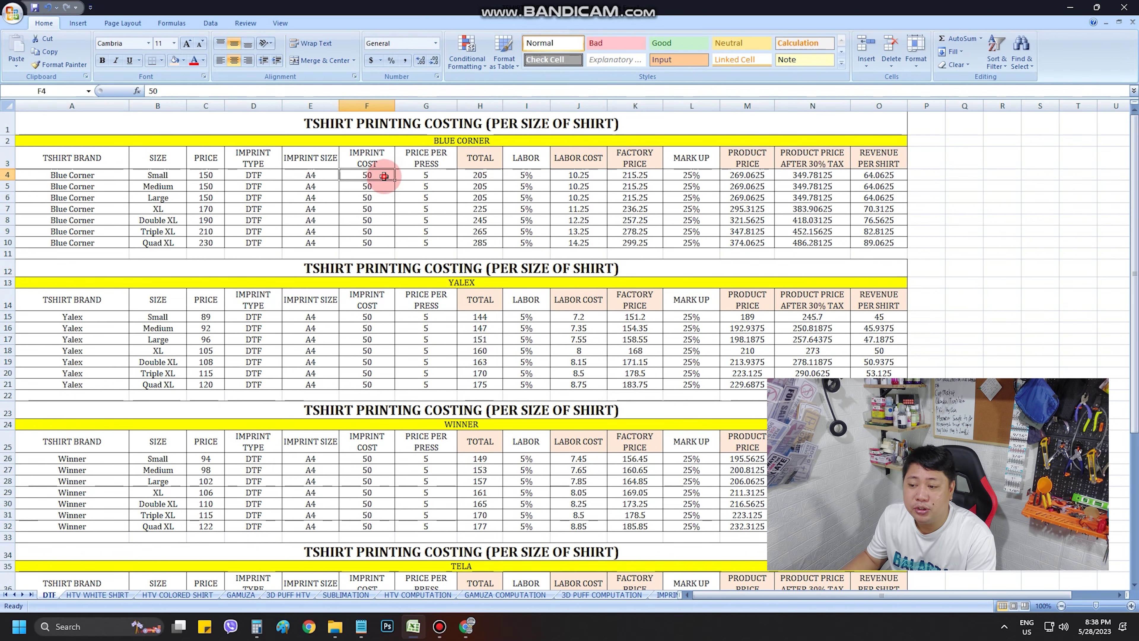
left_click(426, 176)
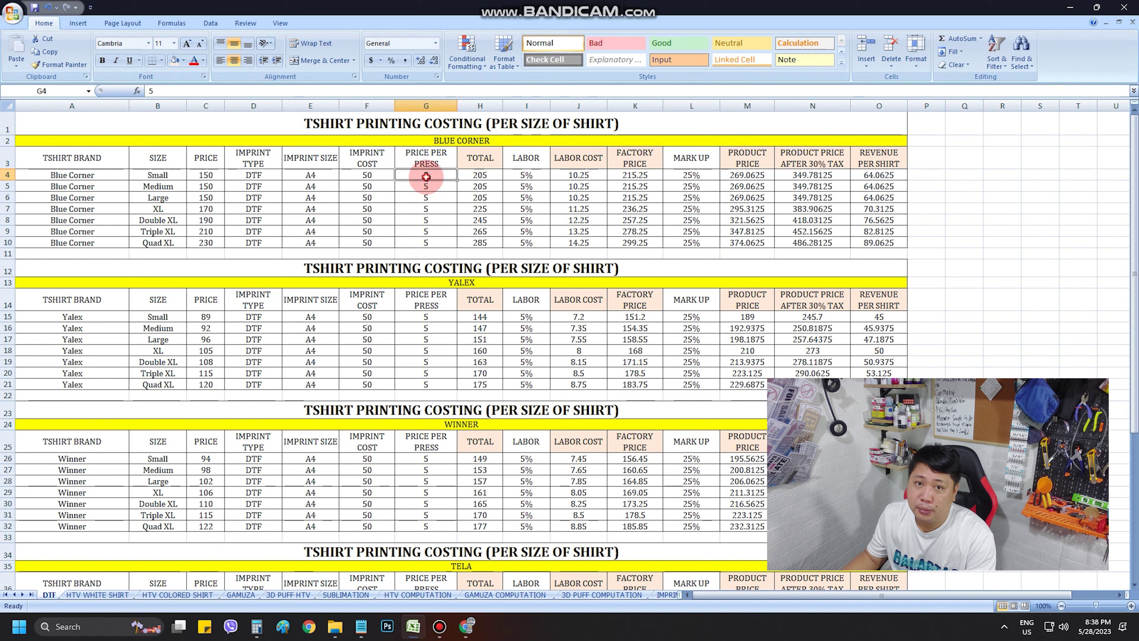
left_click(525, 176)
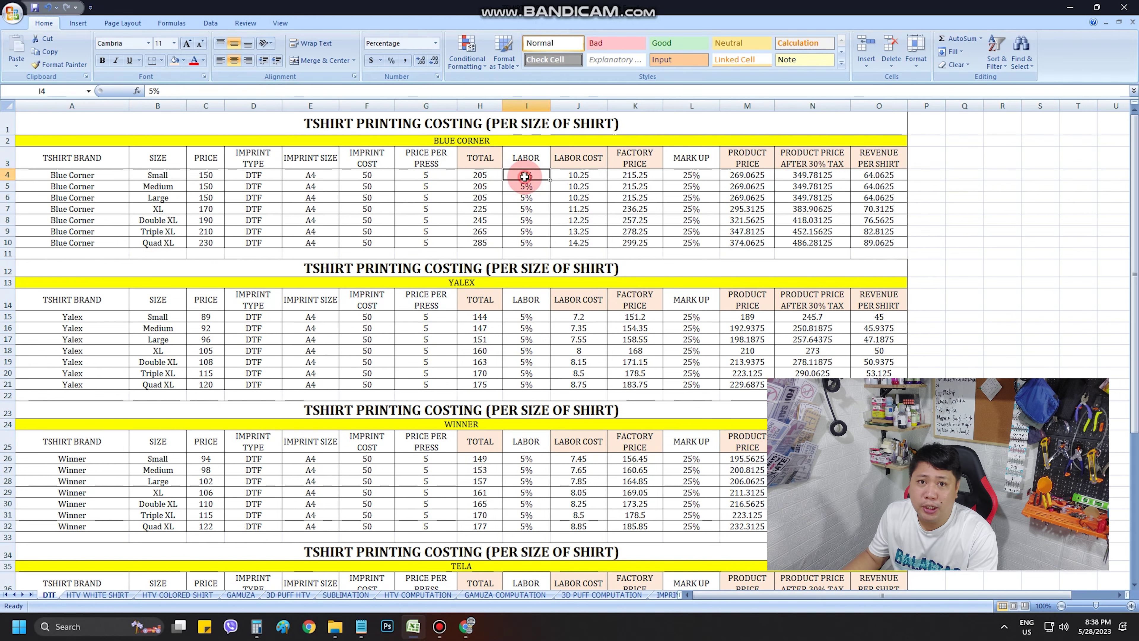
left_click(703, 177)
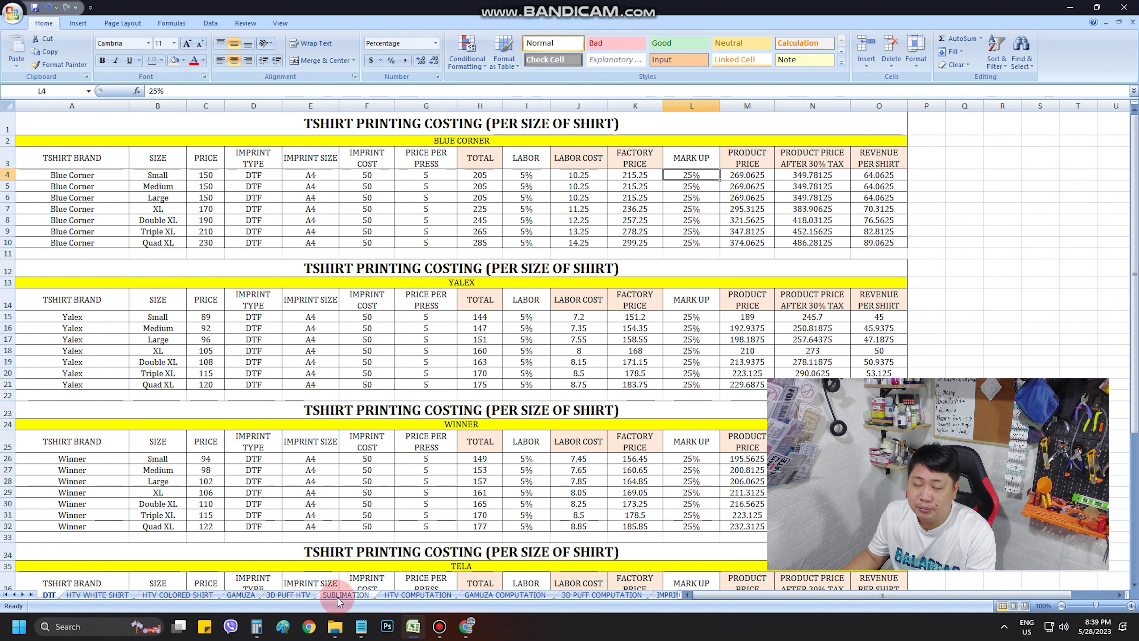
Open the HTV WHITE SHIRT sheet and examine the Blue Corner imprint type, imprint size, imprint cost, price per press and labor columns
left_click(99, 598)
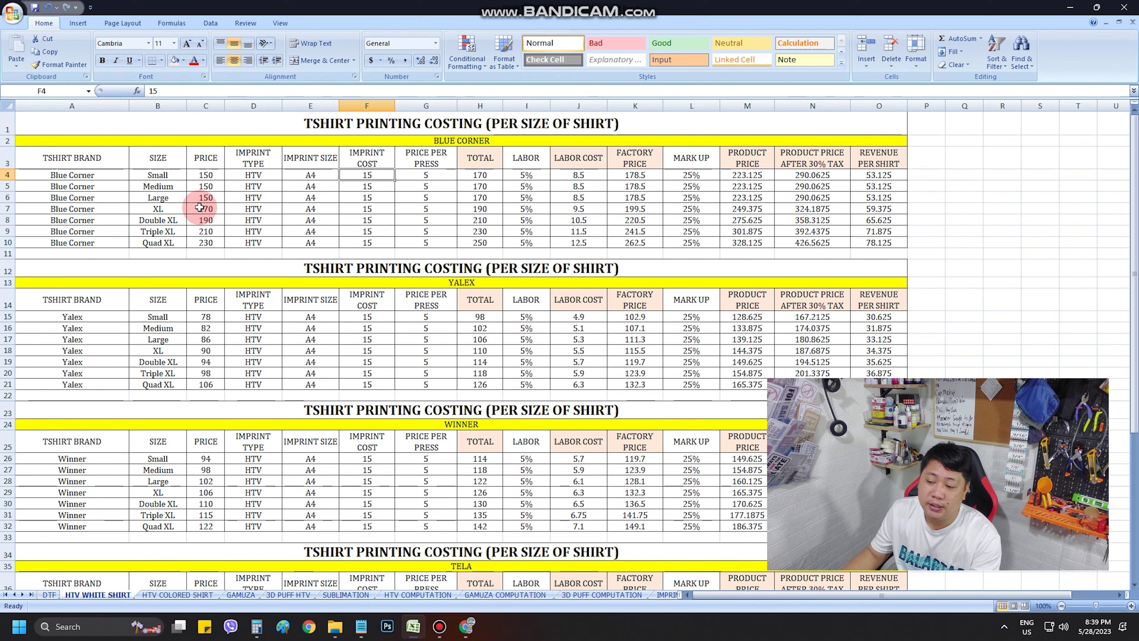
left_click(262, 165)
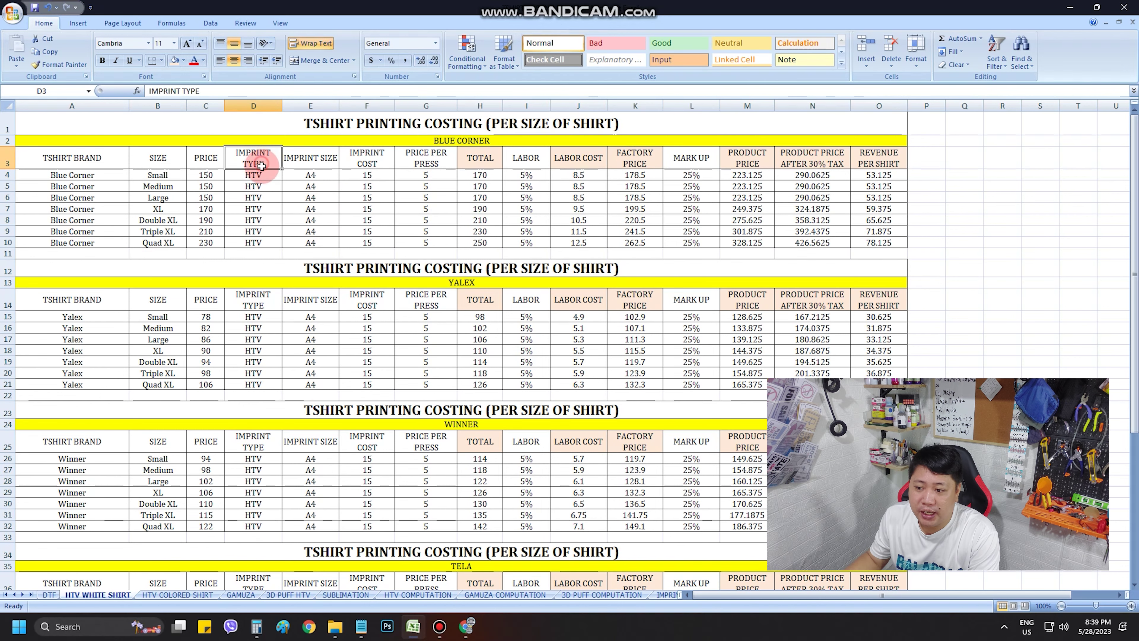
left_click_drag(263, 172, 254, 231)
left_click(314, 176)
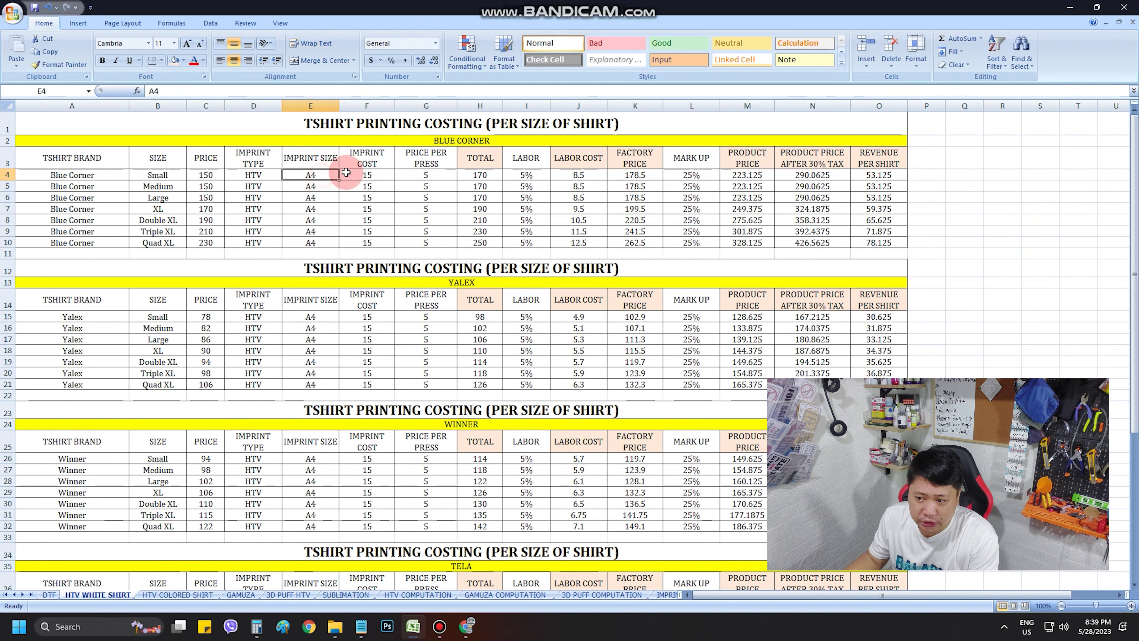
left_click(365, 174)
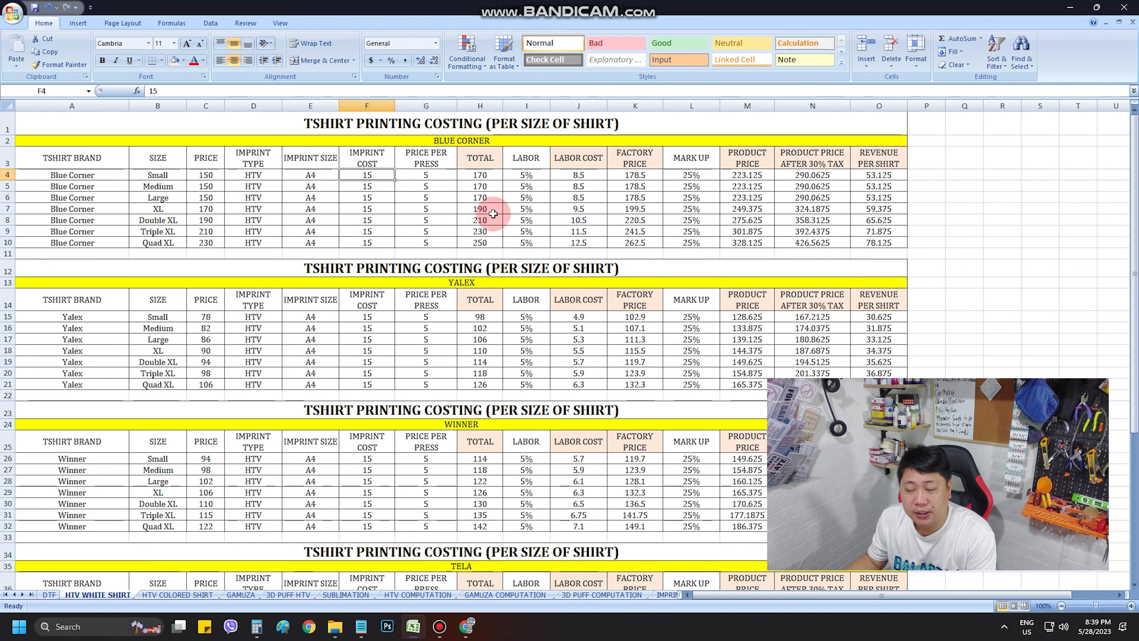
left_click(437, 172)
left_click(523, 166)
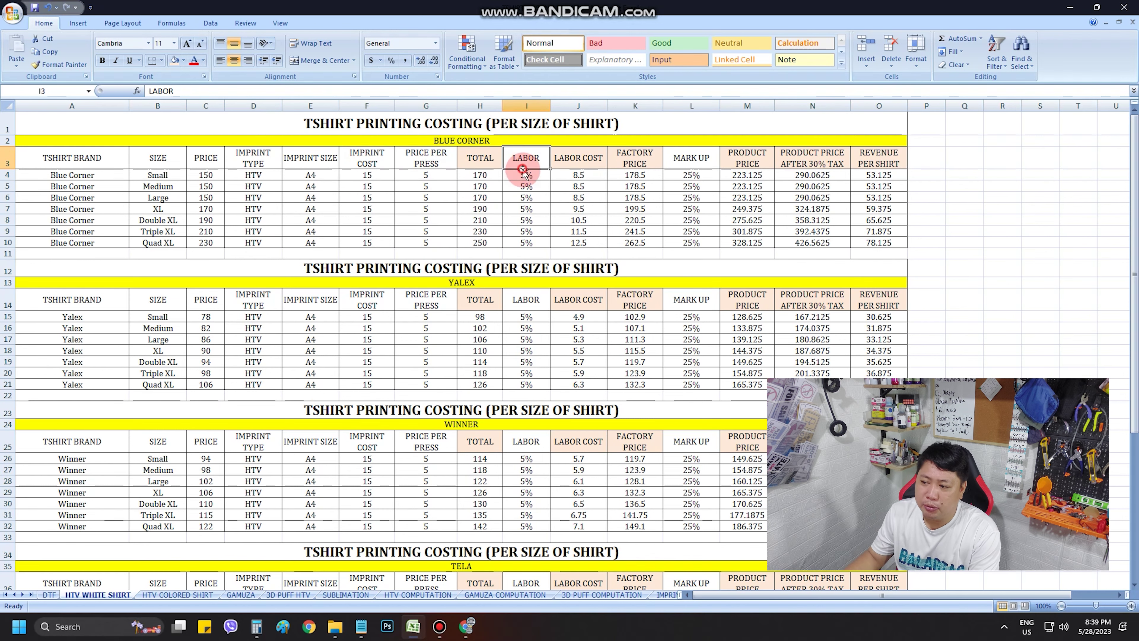
left_click(331, 174)
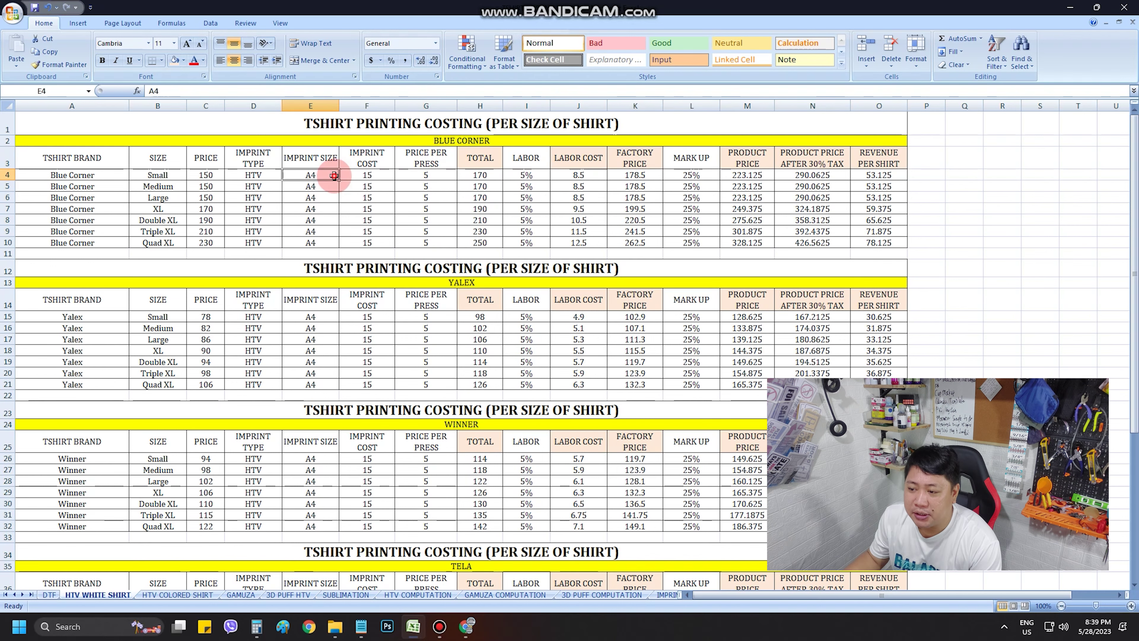
left_click(360, 174)
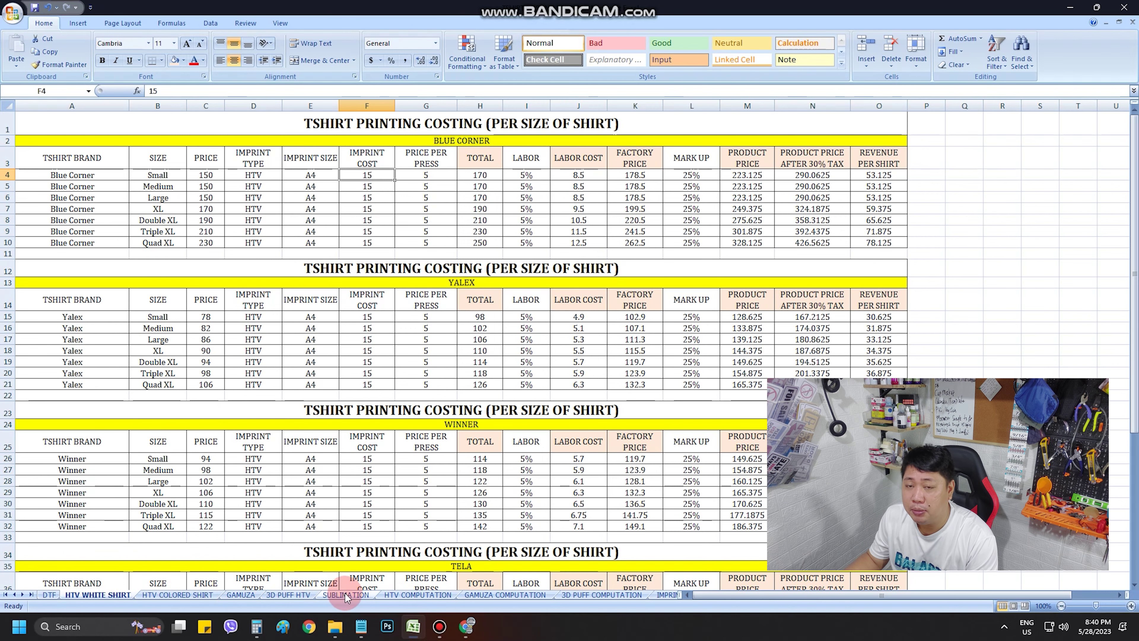
Open the HTV COMPUTATION sheet and examine the A4 table's brand, price per roll length, square inches, price per square inch and A4 area header
left_click(397, 597)
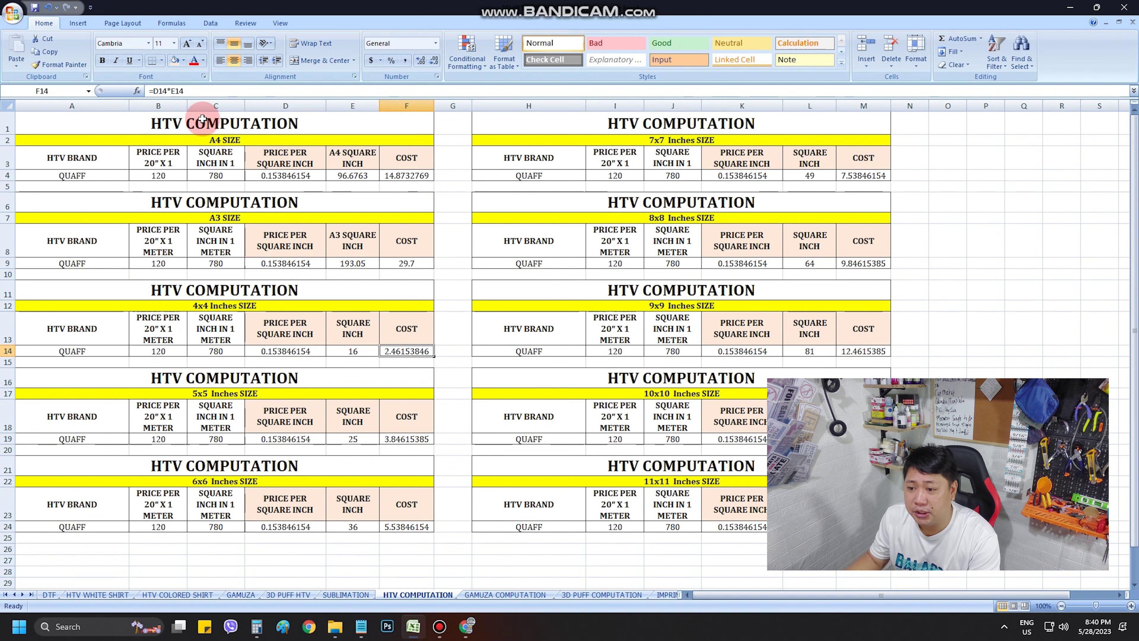
left_click(111, 176)
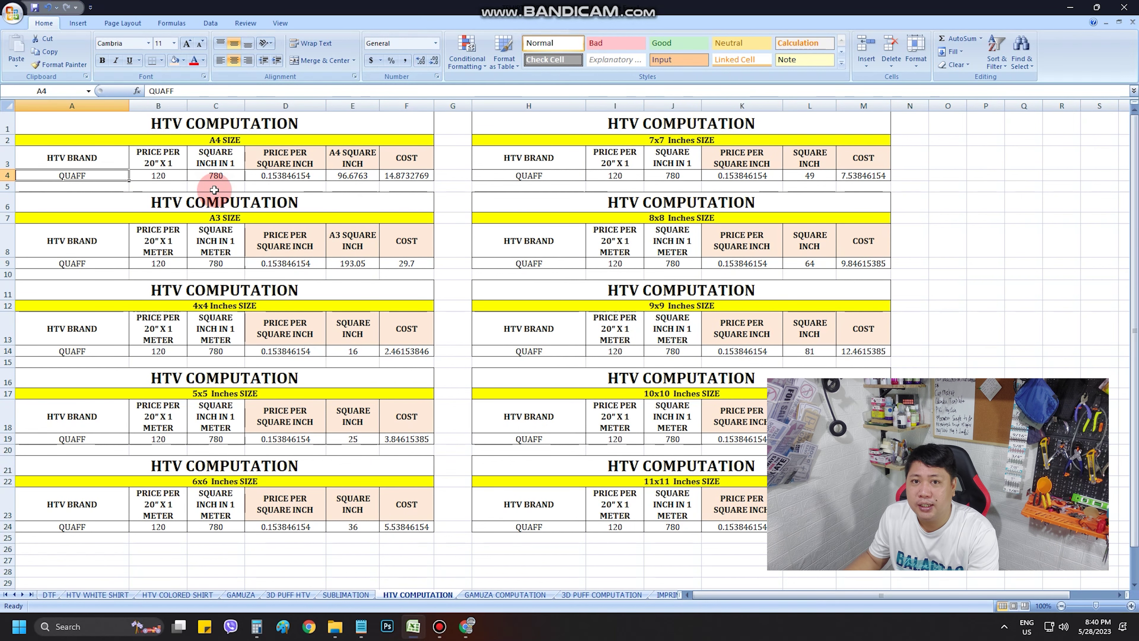
left_click(164, 179)
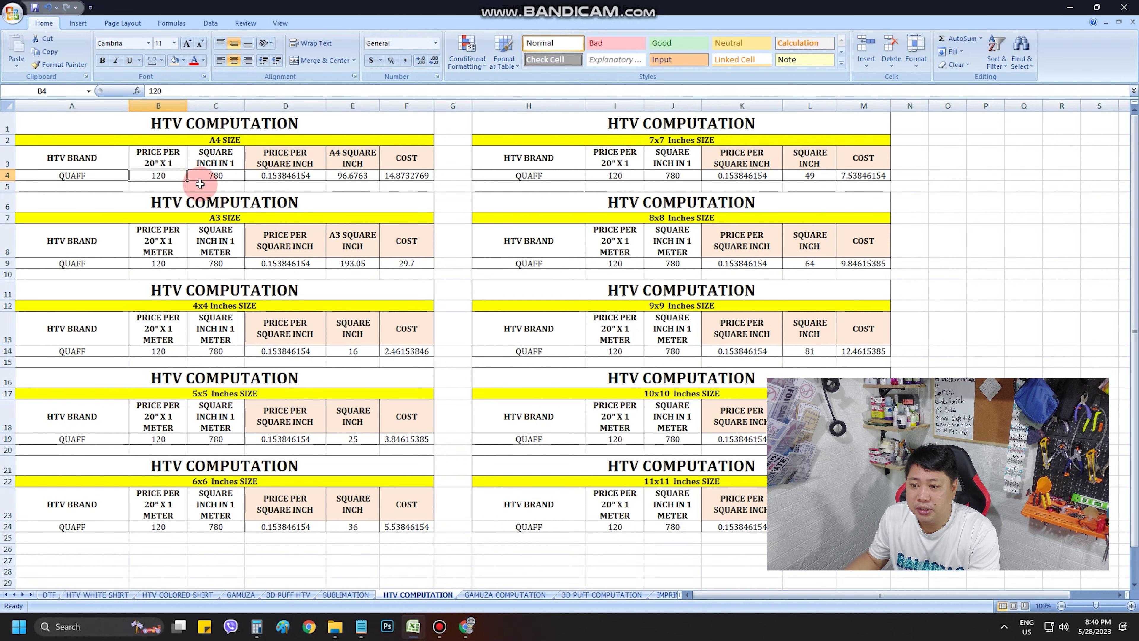
left_click(214, 179)
left_click(231, 161)
left_click(242, 178)
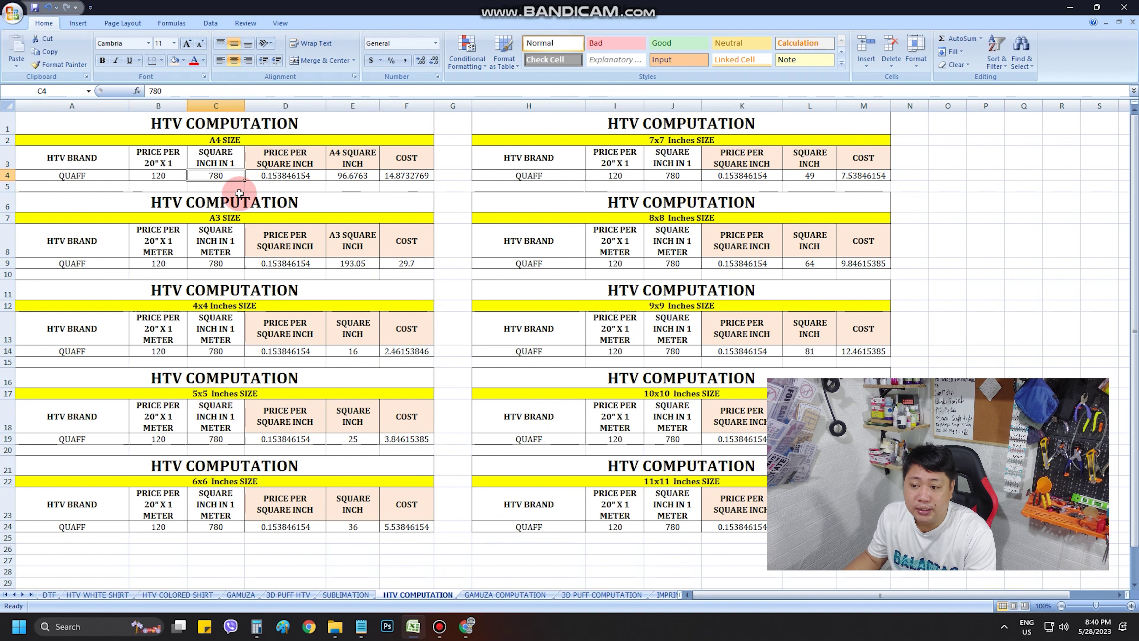
left_click(290, 177)
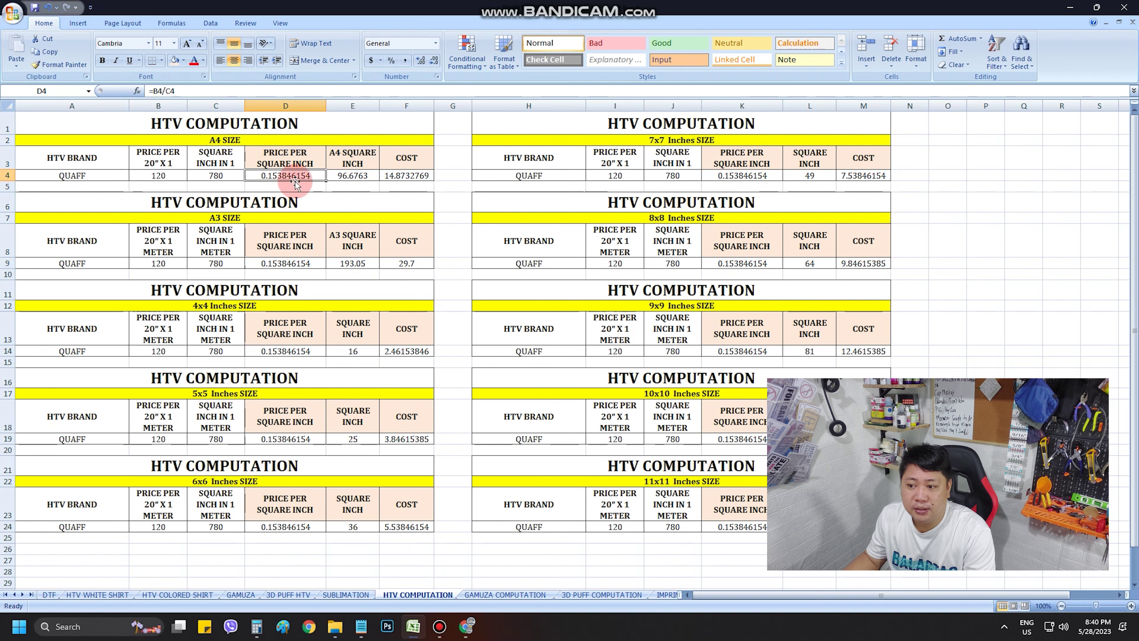
left_click(351, 165)
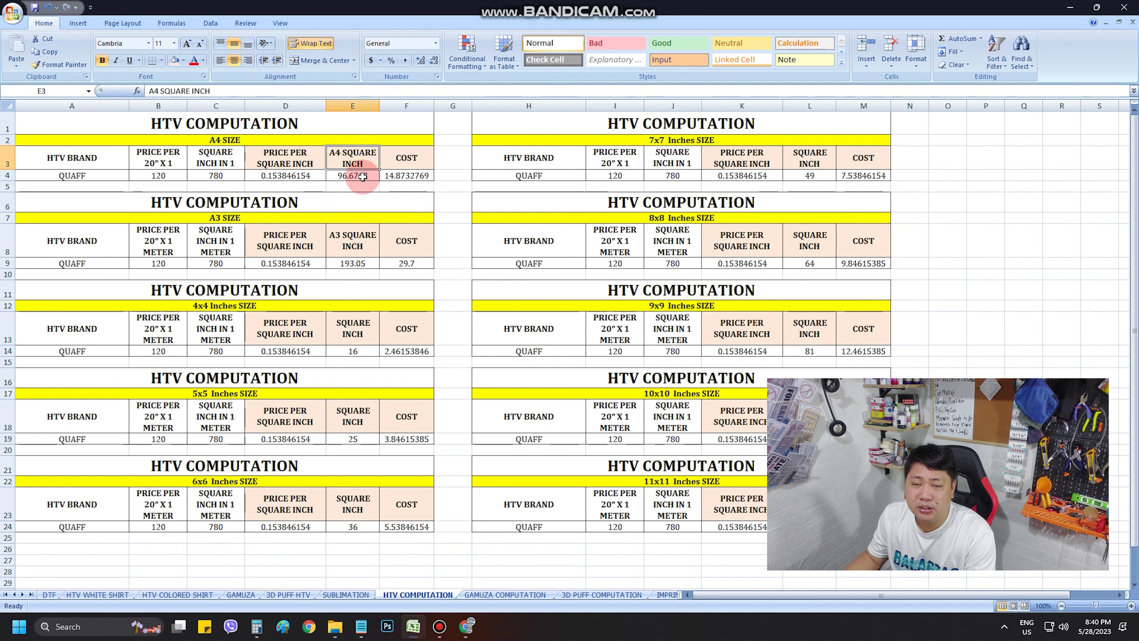
Switch to Calculator and multiply 8.27 by 11.69 to work out the A4 square inches, then return to the workbook
left_click(256, 626)
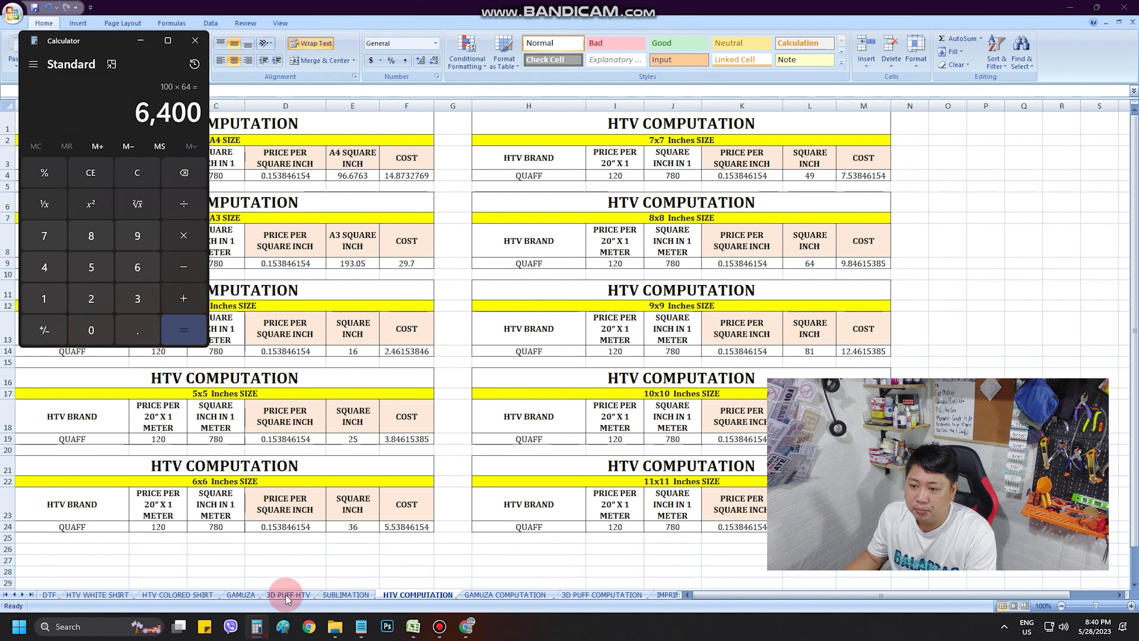
key("Escape")
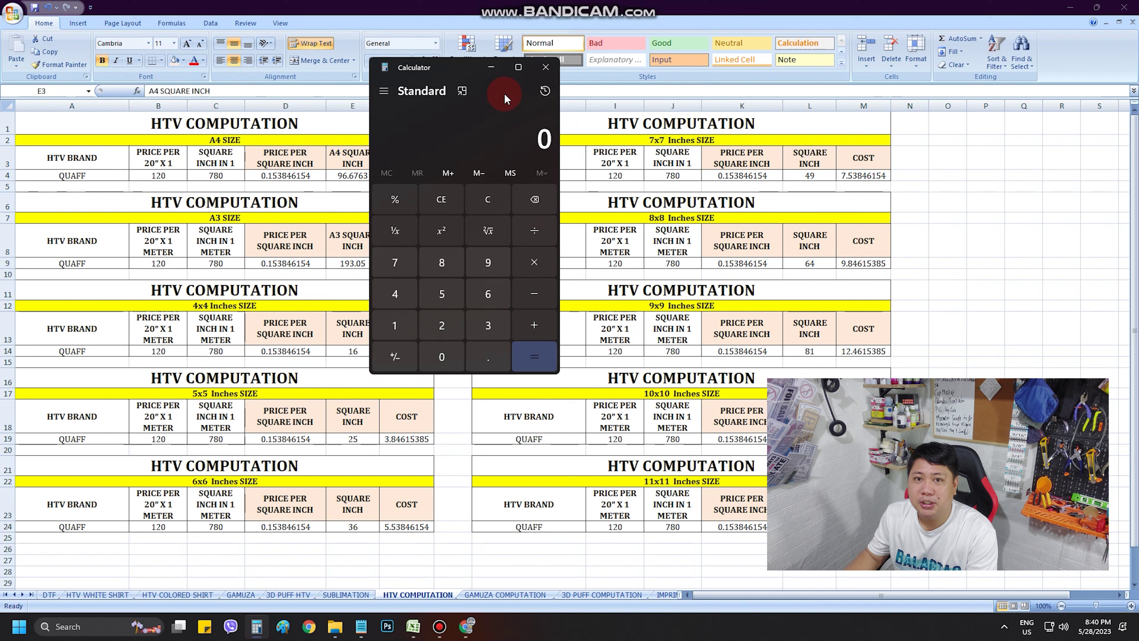
type("8.2")
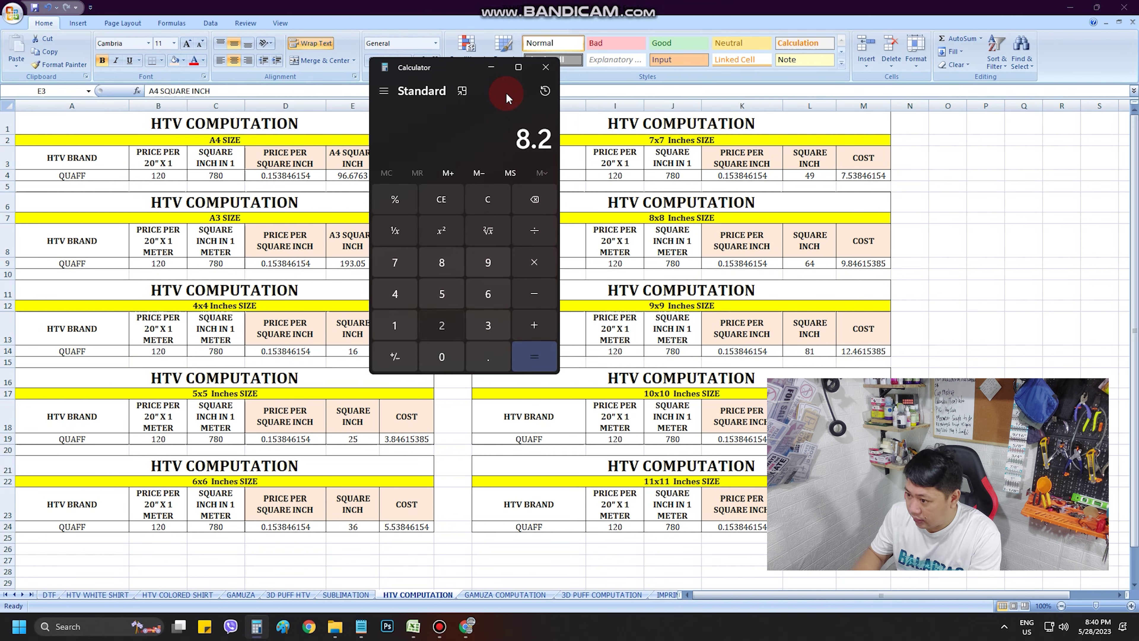
type("7*11.69")
key("Return")
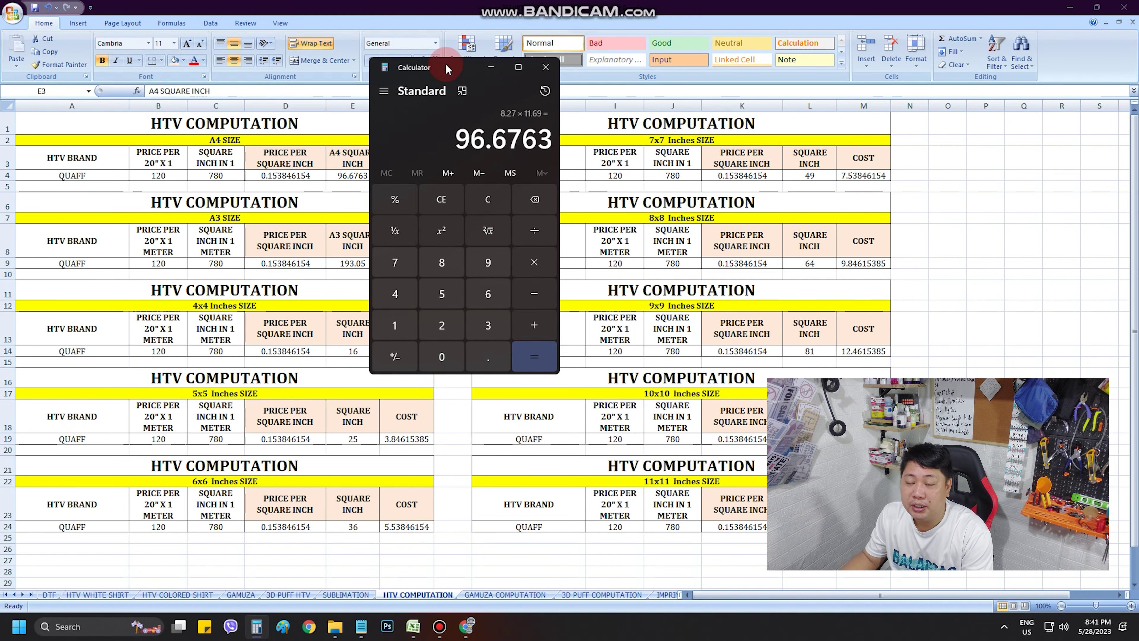
left_click(457, 13)
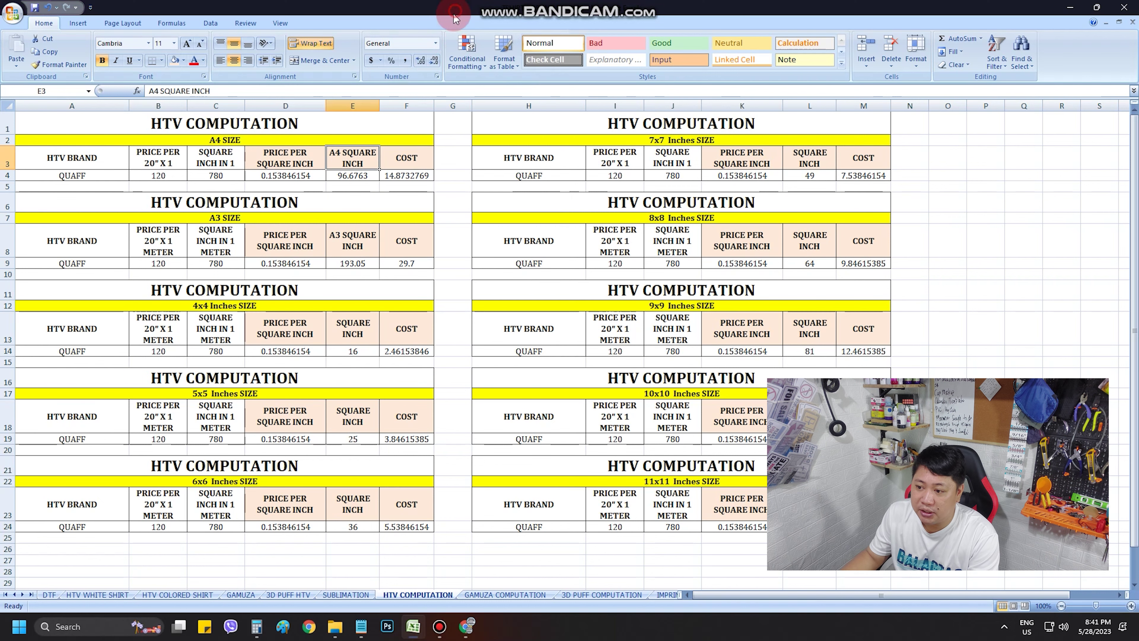
Examine the A4 table's formulas for square inches, price per square inch and cost
left_click(371, 173)
left_click(349, 178)
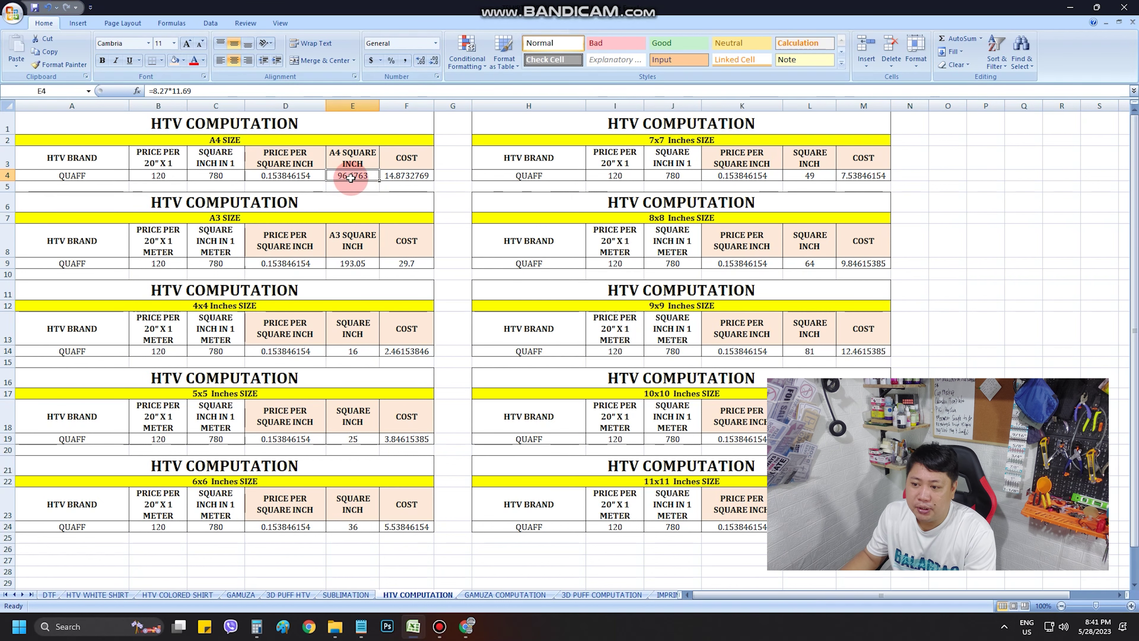
left_click(306, 165)
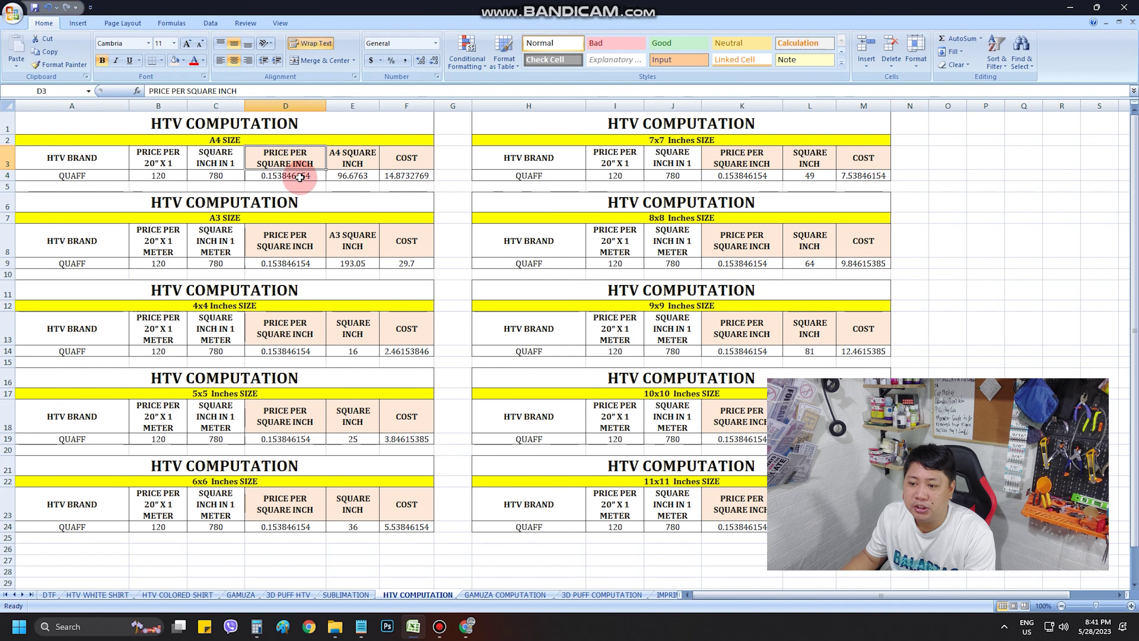
left_click(299, 177)
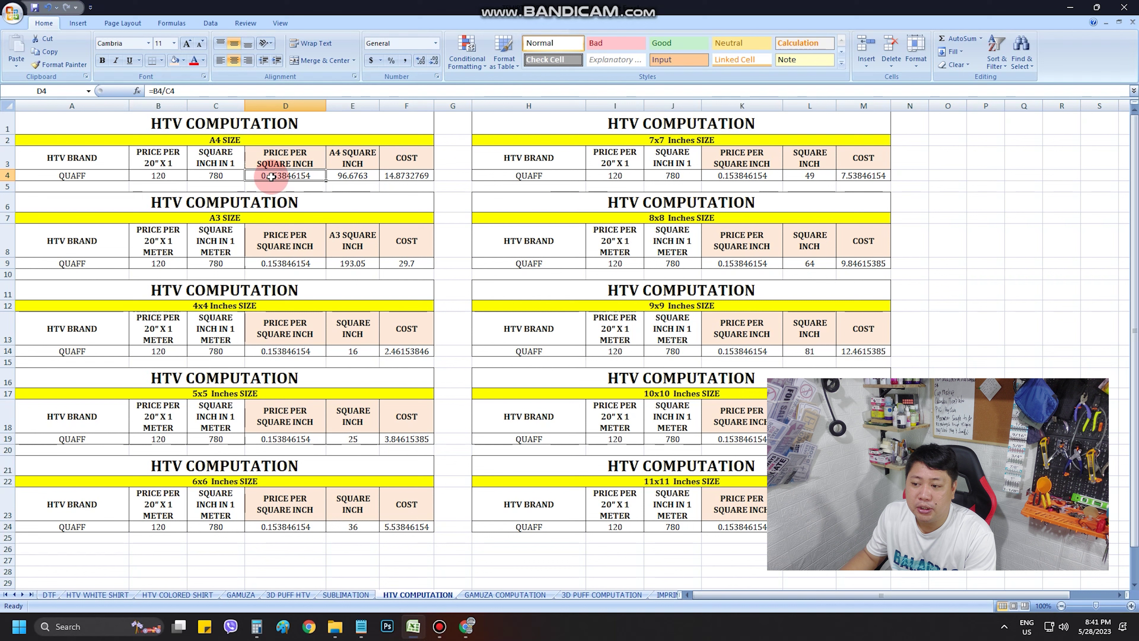
left_click(353, 175)
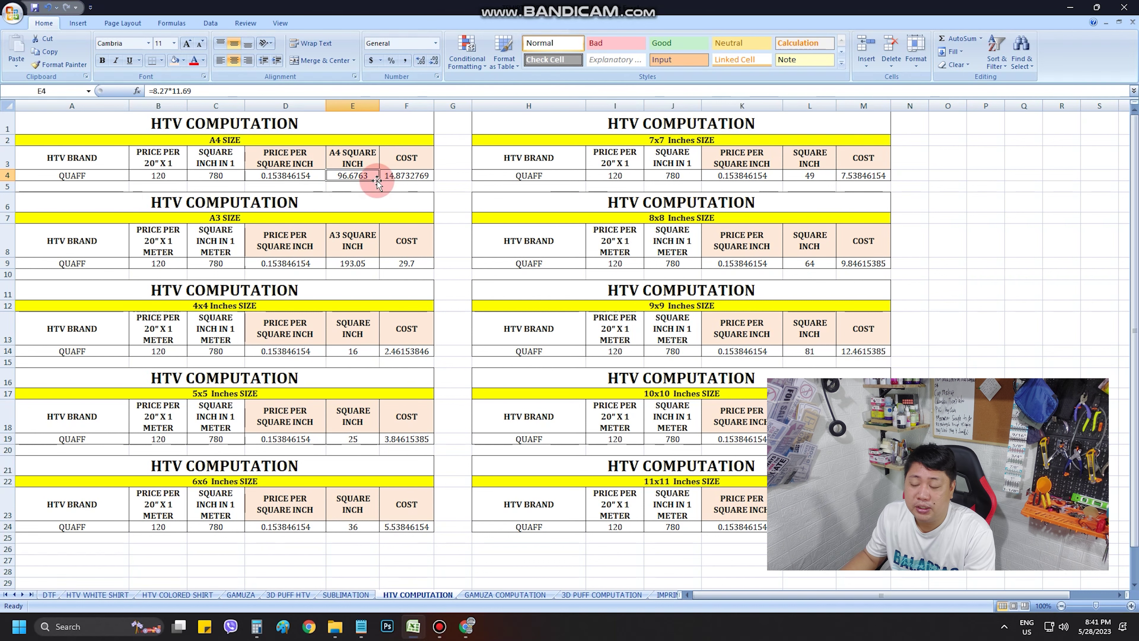
left_click(401, 179)
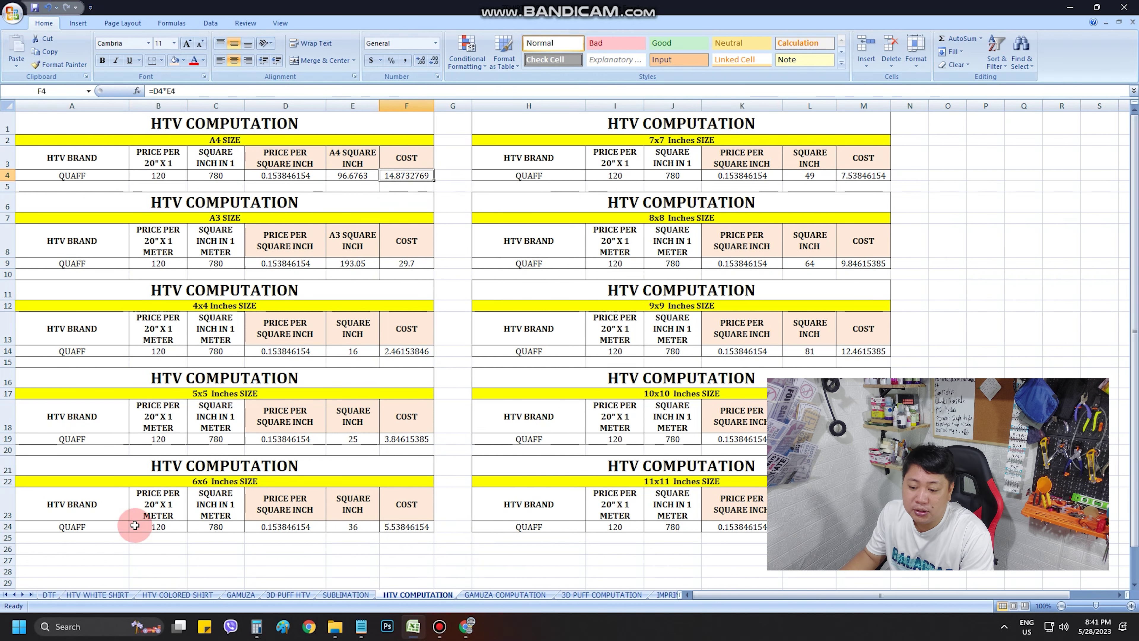
Compare the A4 cost in HTV COMPUTATION with the Small Blue Corner imprint cost in HTV WHITE SHIRT
left_click(120, 595)
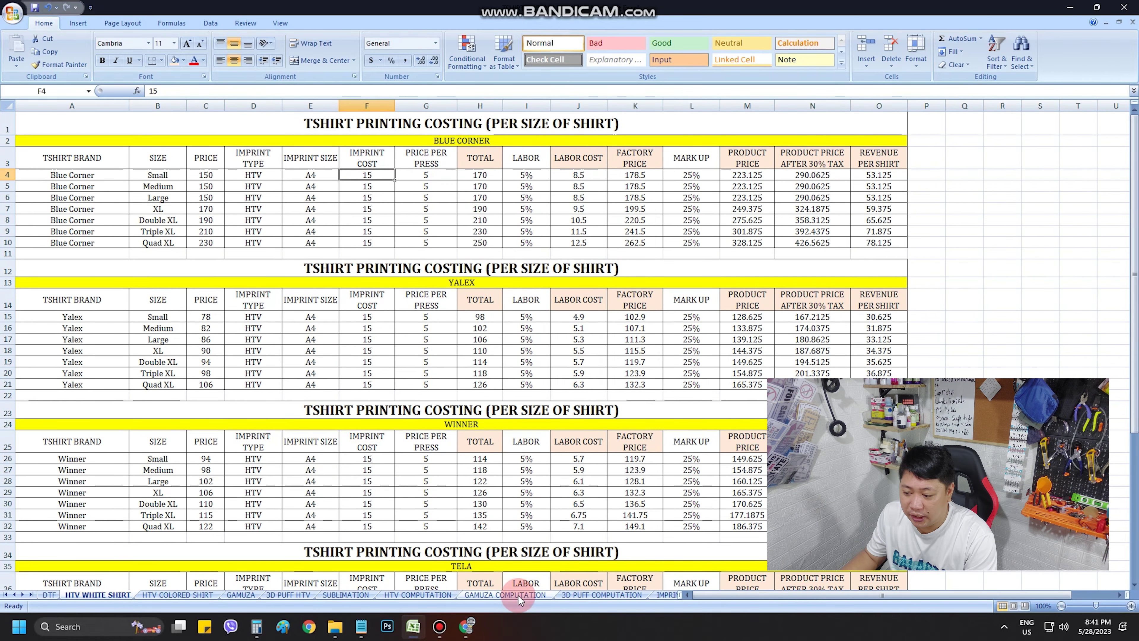
left_click(441, 597)
left_click(407, 173)
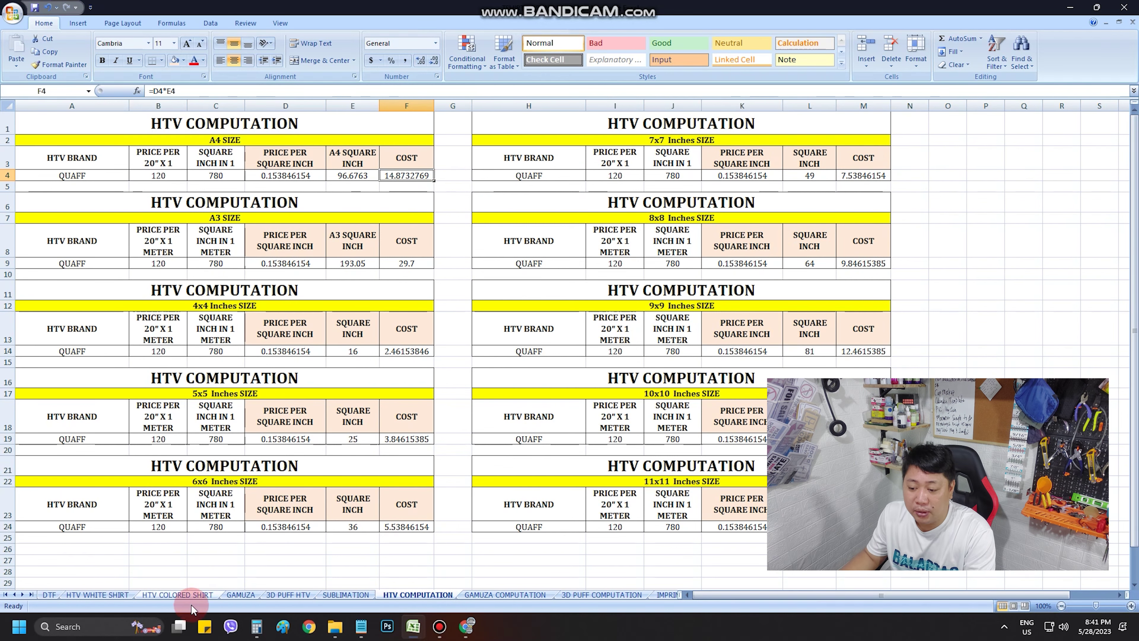
left_click(98, 594)
left_click(367, 174)
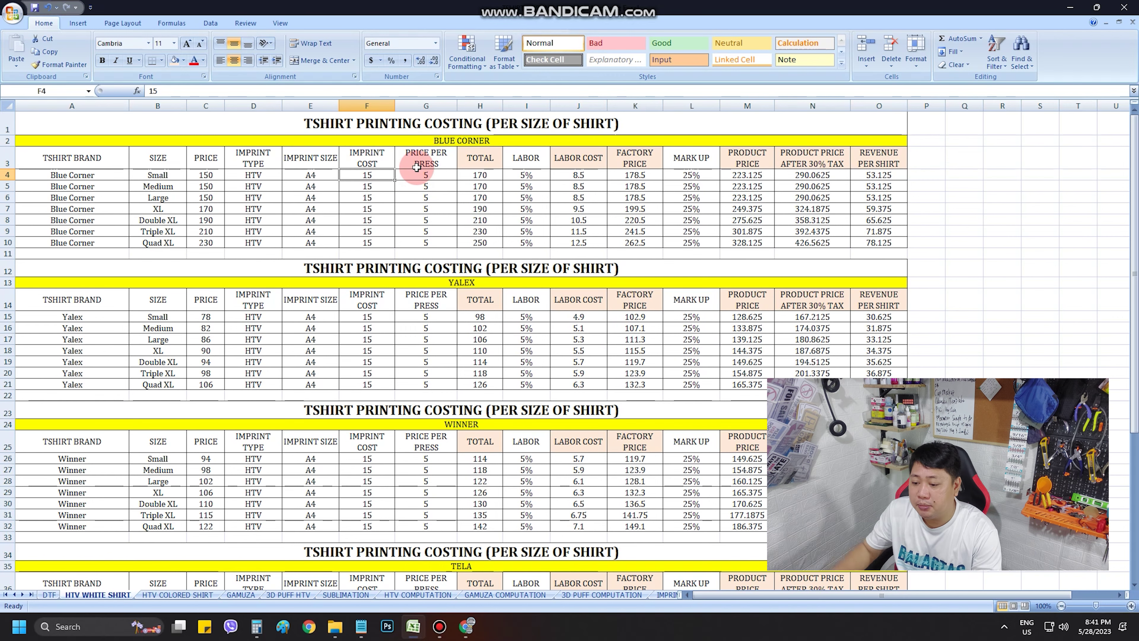
Examine the GAMUZA sheet's Blue Corner imprint cost, brand, price and labor columns, and compare the sheet with HTV WHITE SHIRT
left_click(155, 595)
left_click(241, 595)
left_click_drag(367, 175, 385, 245)
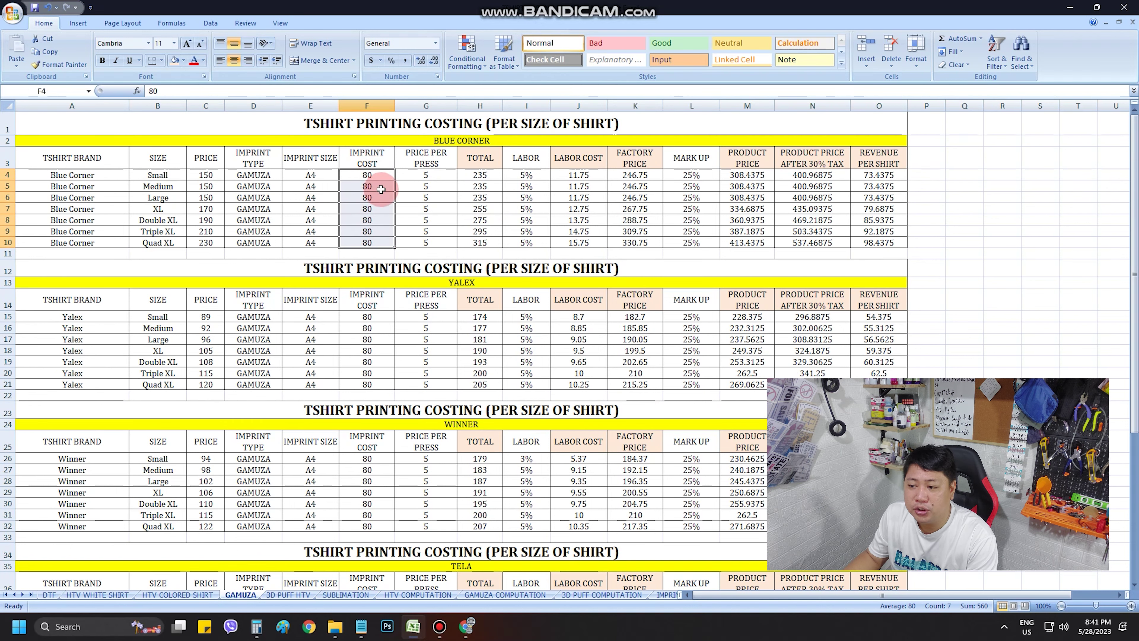
left_click_drag(68, 176, 71, 243)
left_click_drag(206, 175, 206, 243)
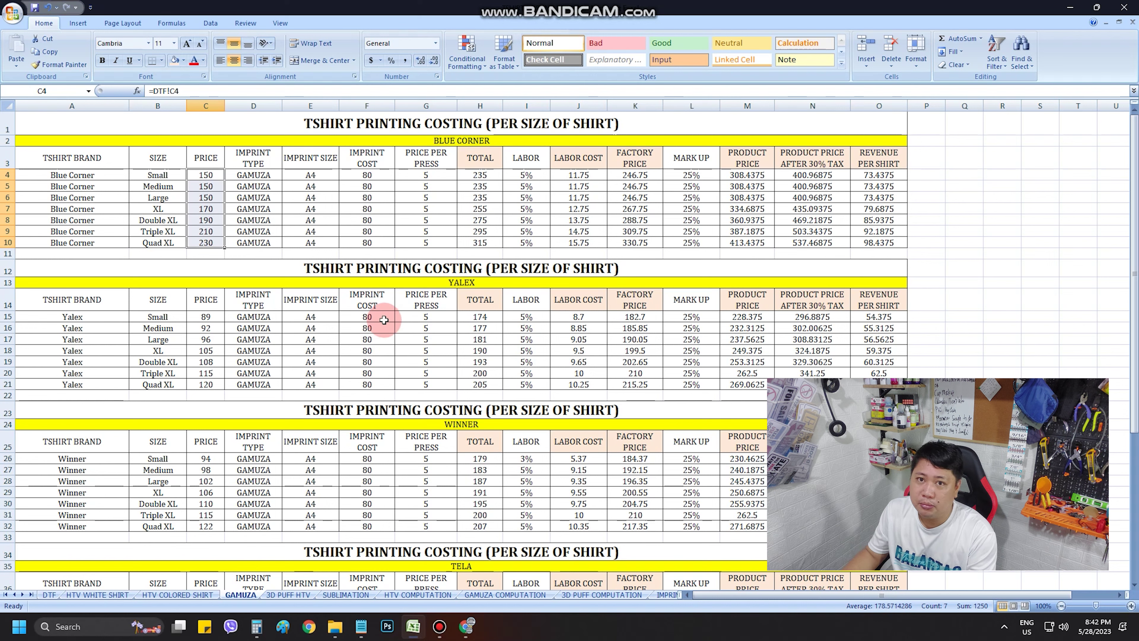
left_click_drag(527, 175, 528, 232)
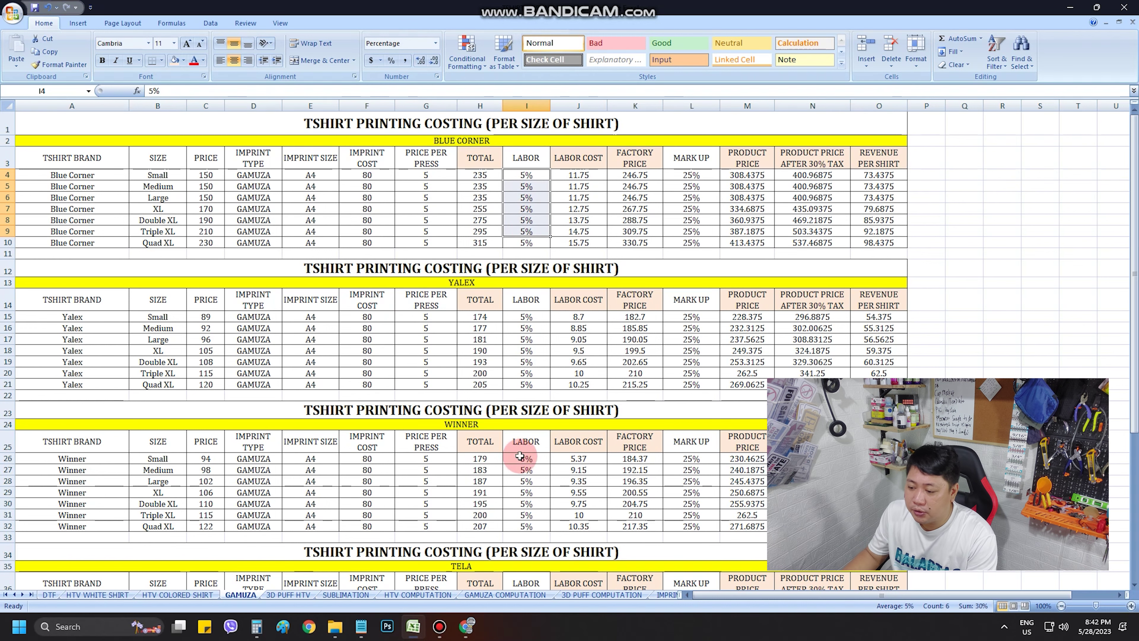
left_click(90, 595)
left_click(242, 596)
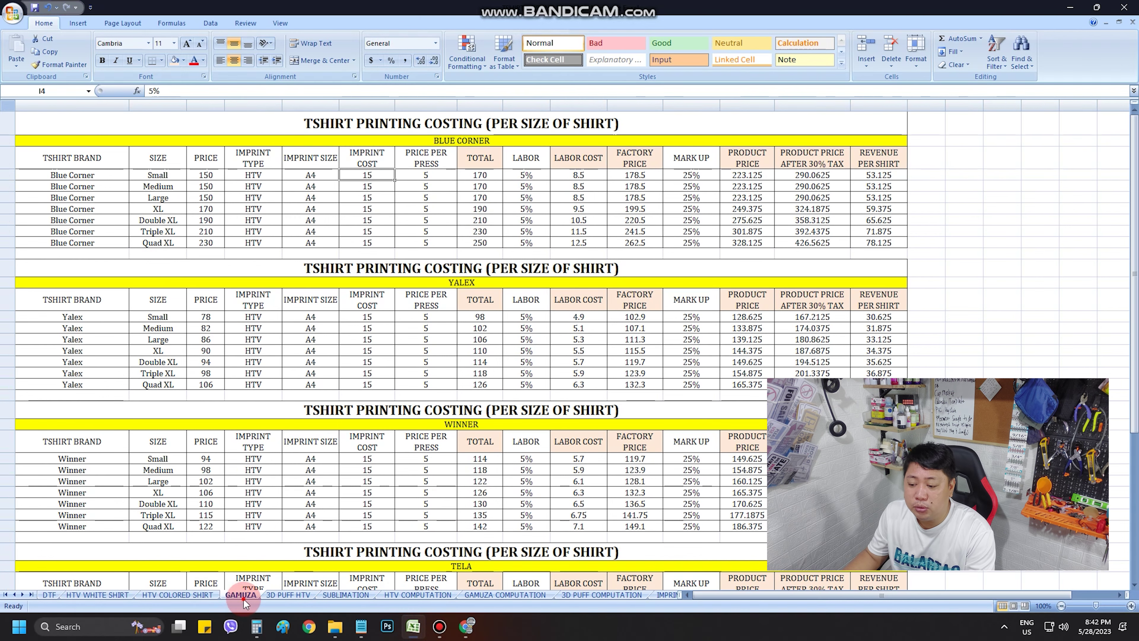
Go past 3D PUFF HTV to the SUBLIMATION sheet and examine the DRIFIT table's brand, imprint cost, price per press and revenue columns
left_click(287, 595)
key("ctrl+Page_Down")
left_click(157, 121)
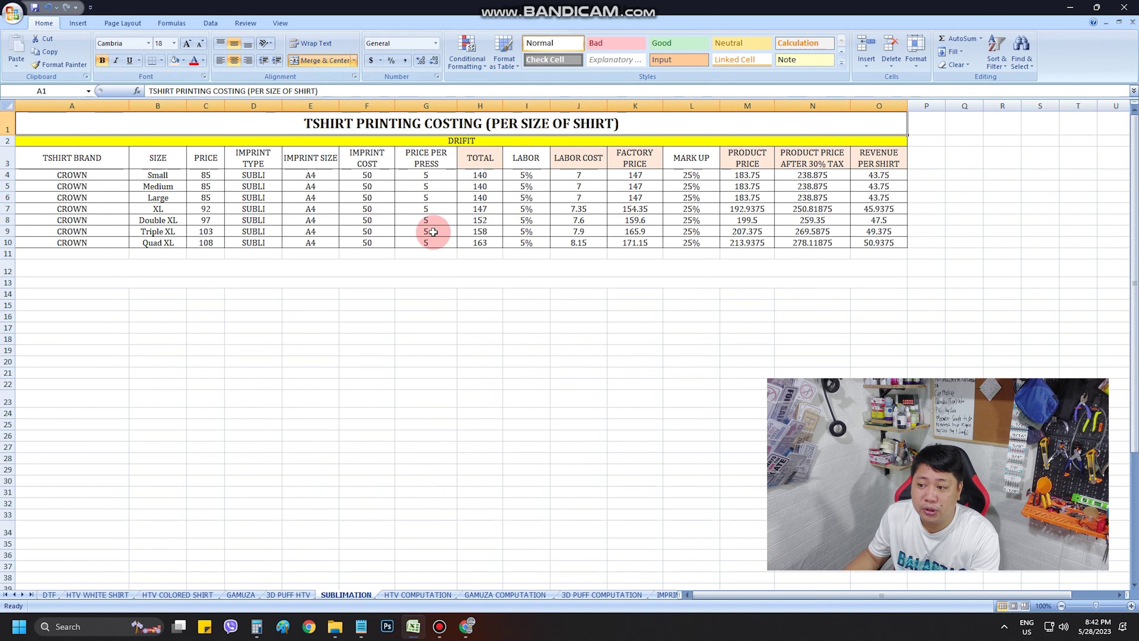
left_click(432, 141)
left_click_drag(103, 178, 102, 242)
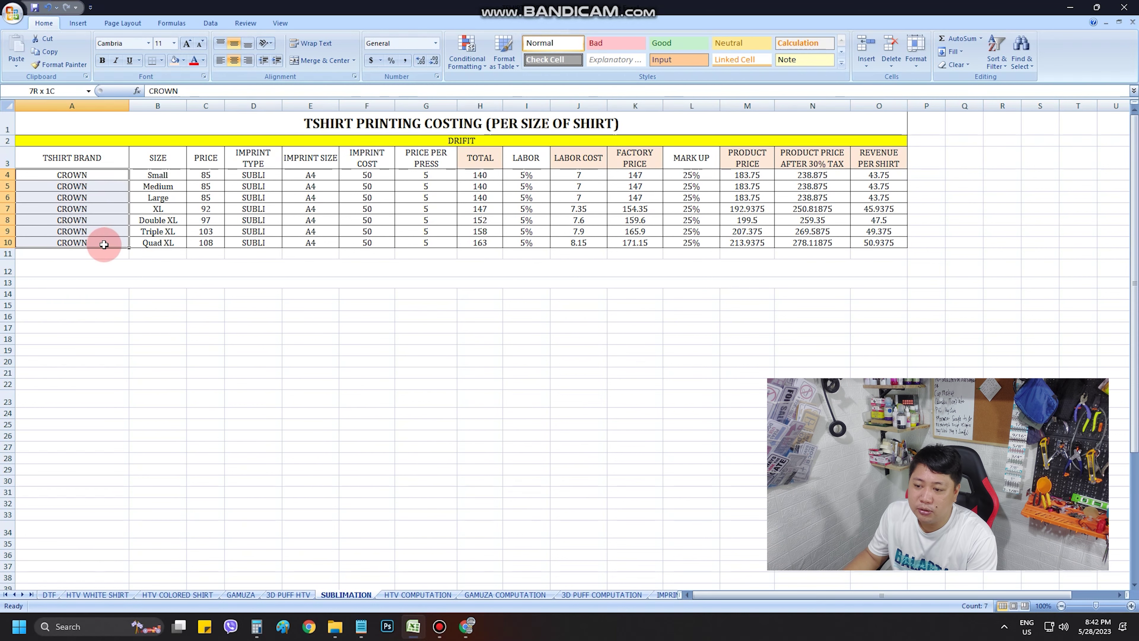
left_click_drag(372, 176, 372, 239)
left_click_drag(426, 175, 426, 197)
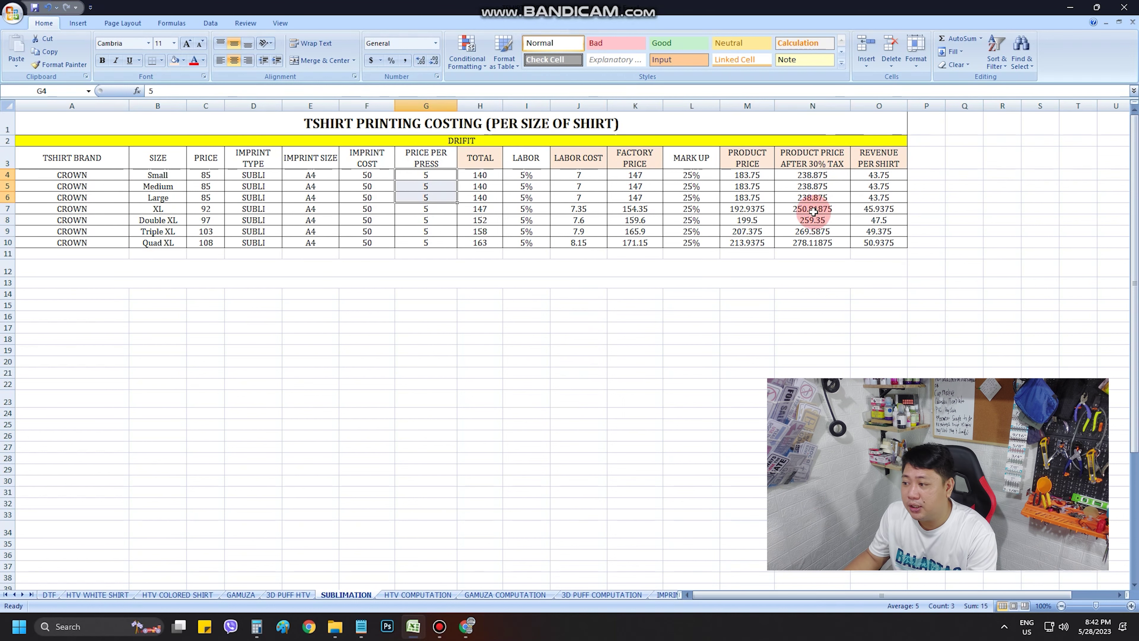
left_click(877, 174)
left_click(894, 190)
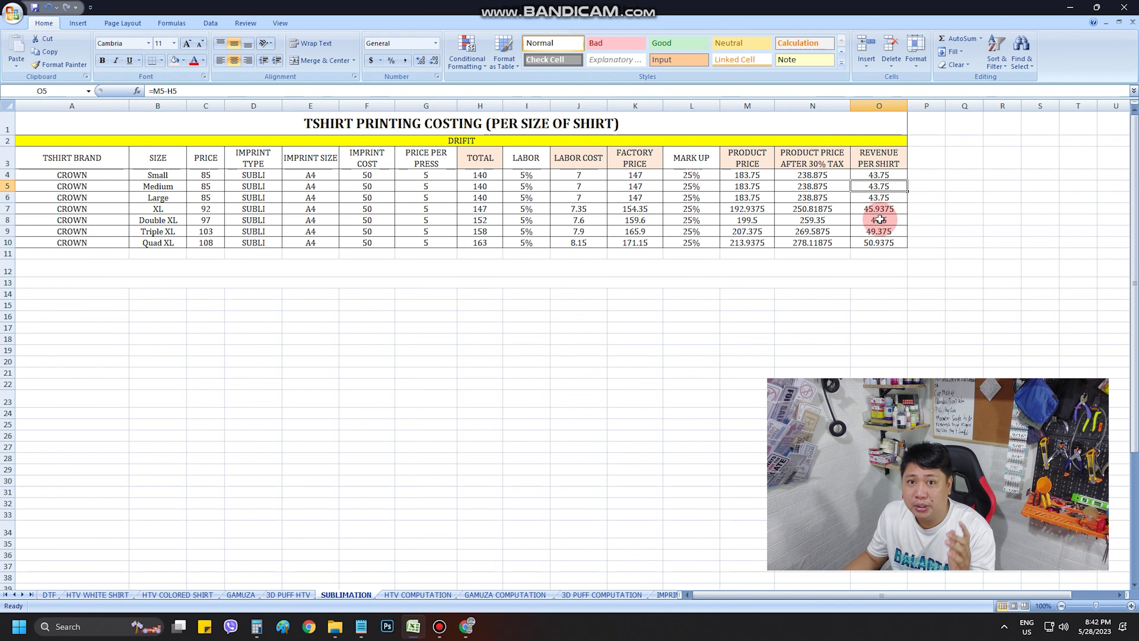
Look over the HTV COMPUTATION, IMPRINT COMPUTATION and HTV COLORED SHIRT sheets
left_click(453, 595)
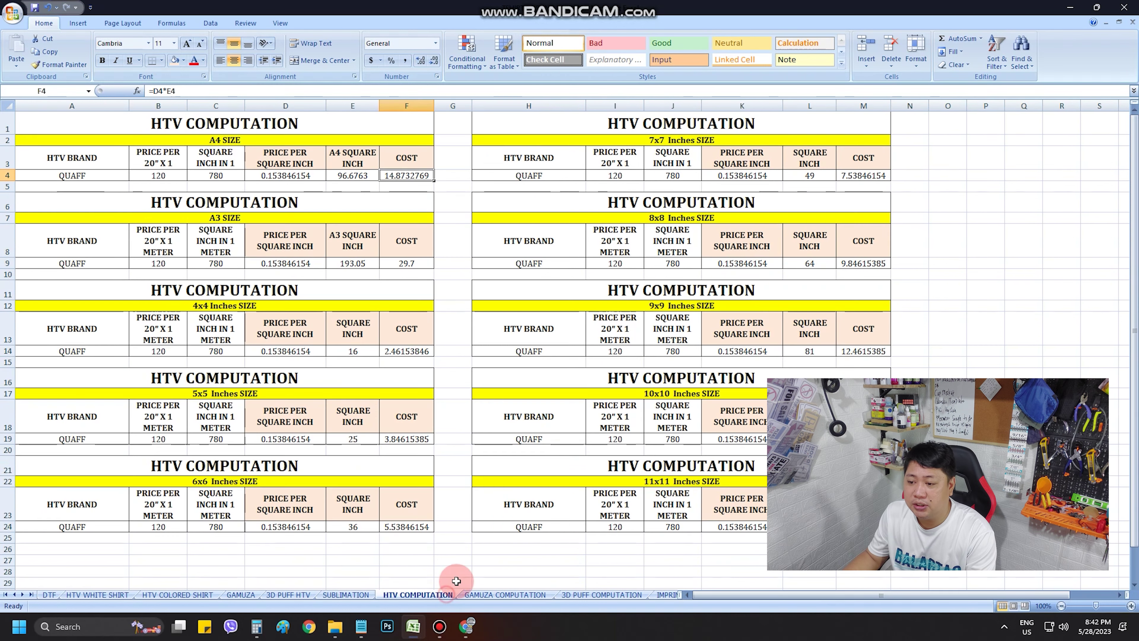
left_click(667, 597)
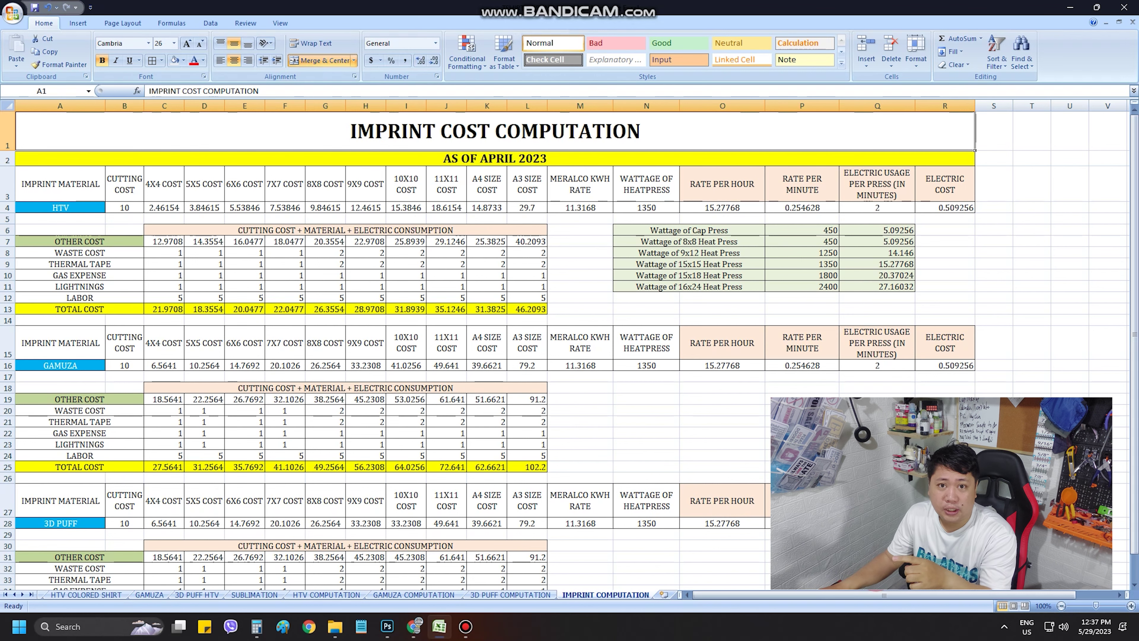
left_click(637, 598)
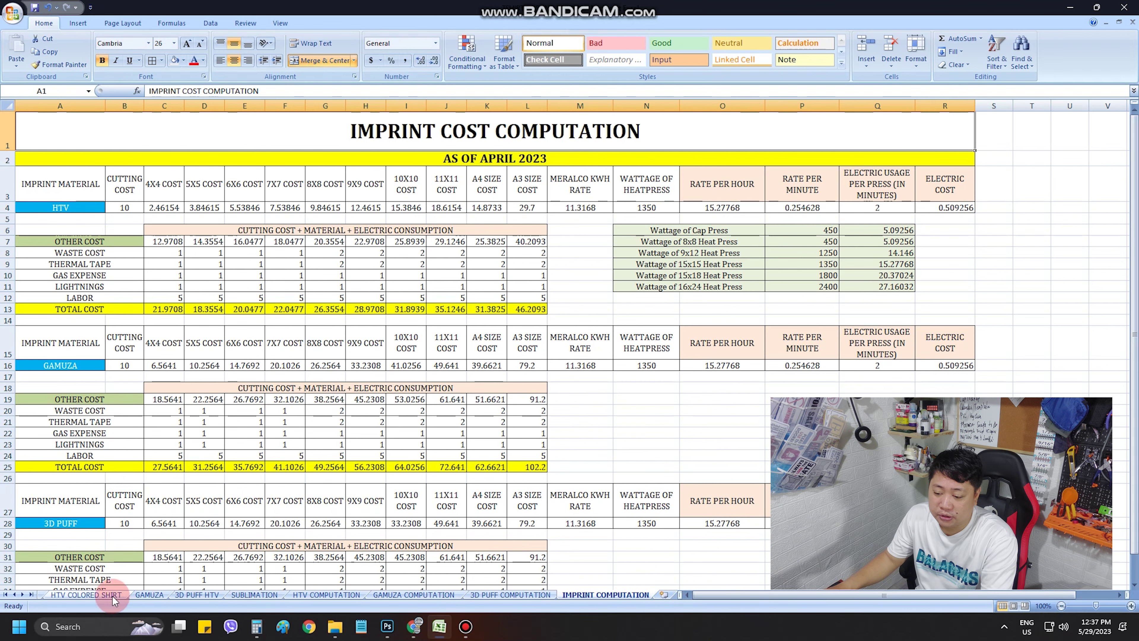
left_click(103, 596)
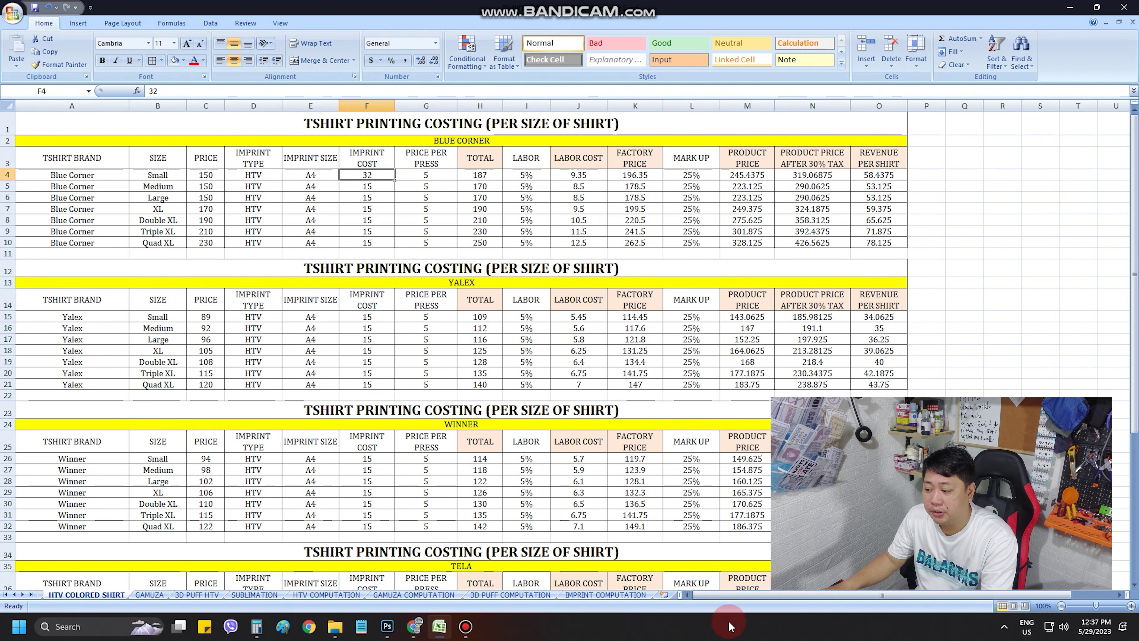
Return to the IMPRINT COMPUTATION sheet and examine its date heading, imprint material column and HTV entry
left_click(634, 596)
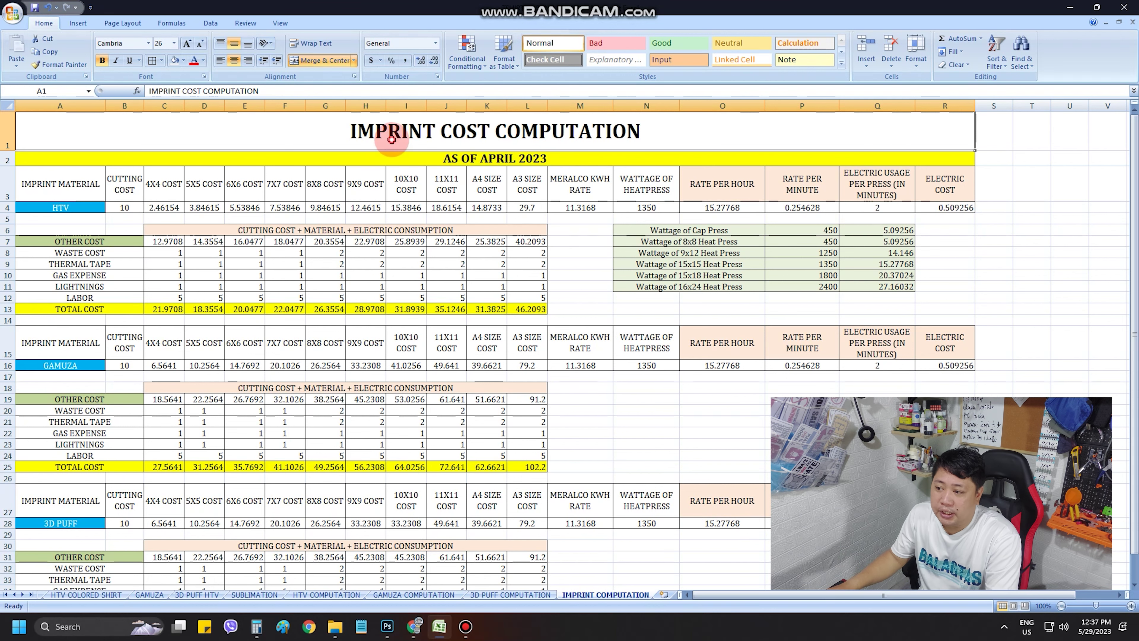
left_click(520, 157)
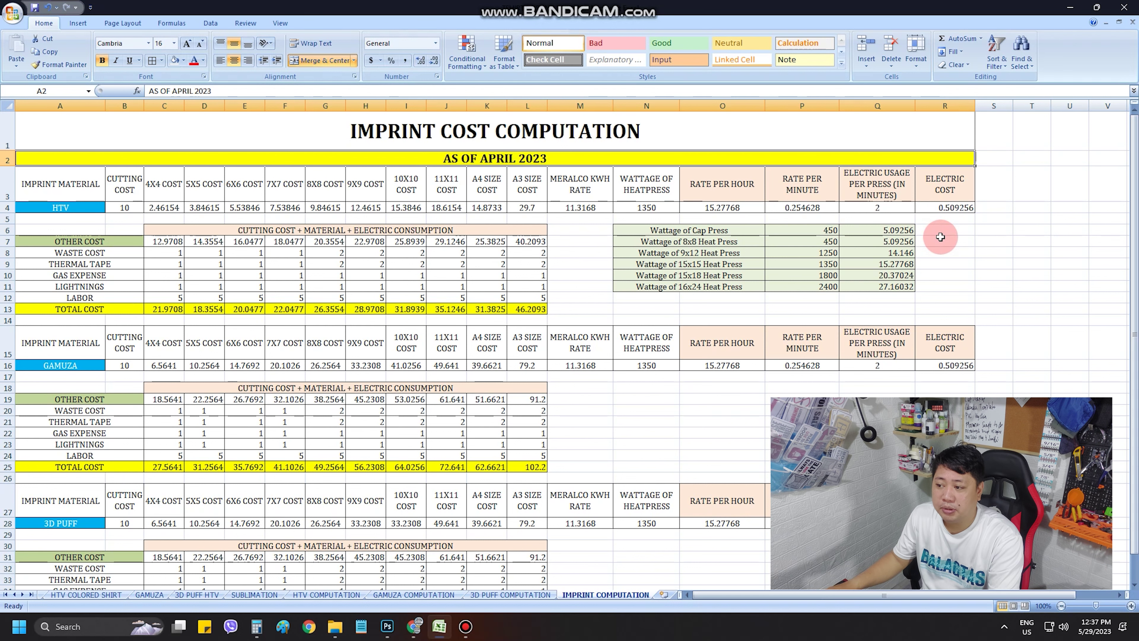
left_click(94, 185)
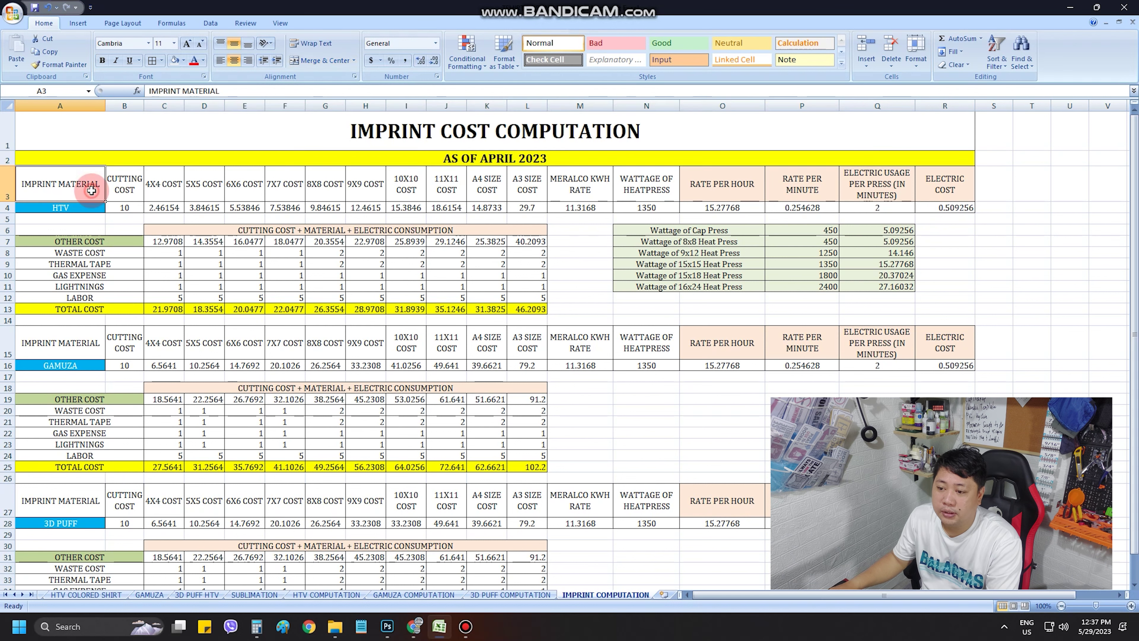
left_click(82, 208)
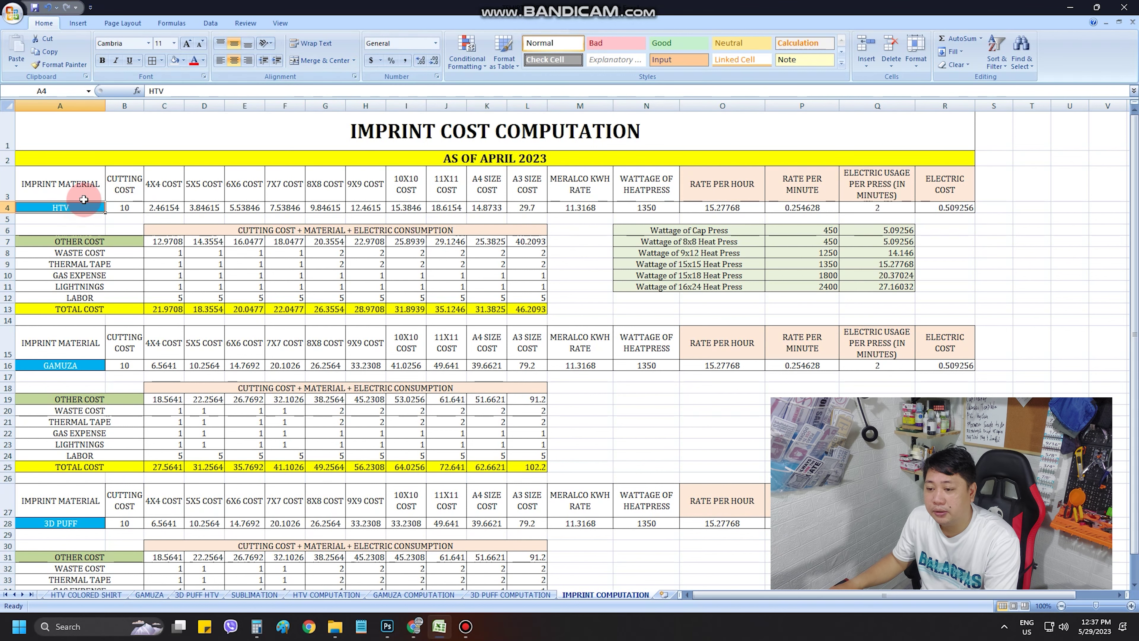
Examine the HTV row's cutting cost and the size cost columns from 4X4 to A3, including the formula behind the 4X4 cost
left_click(117, 181)
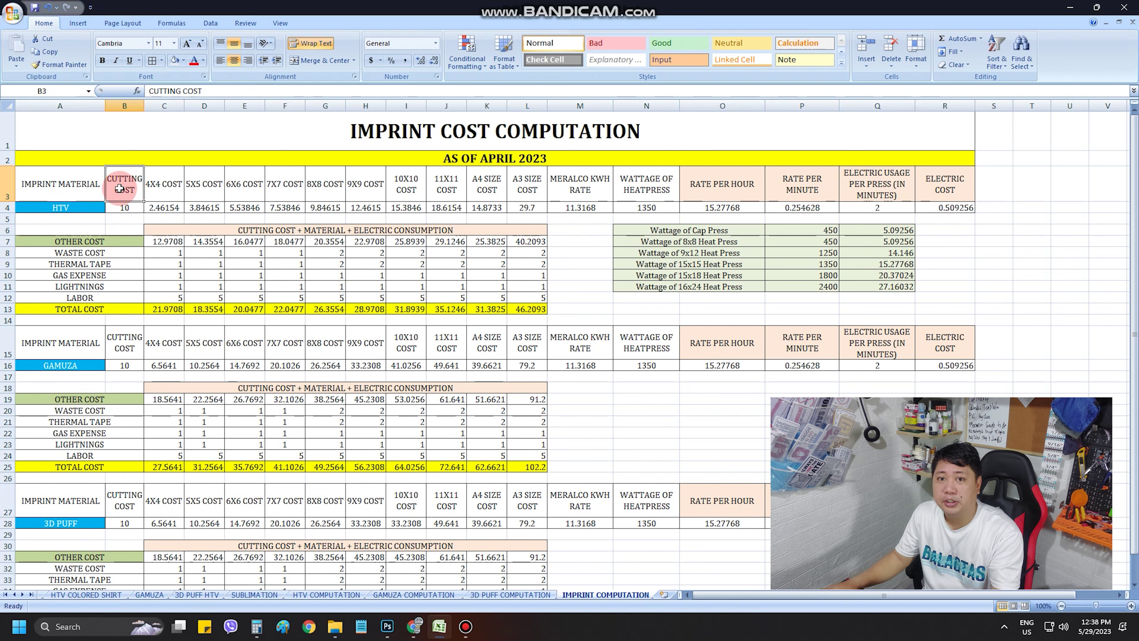
left_click(122, 207)
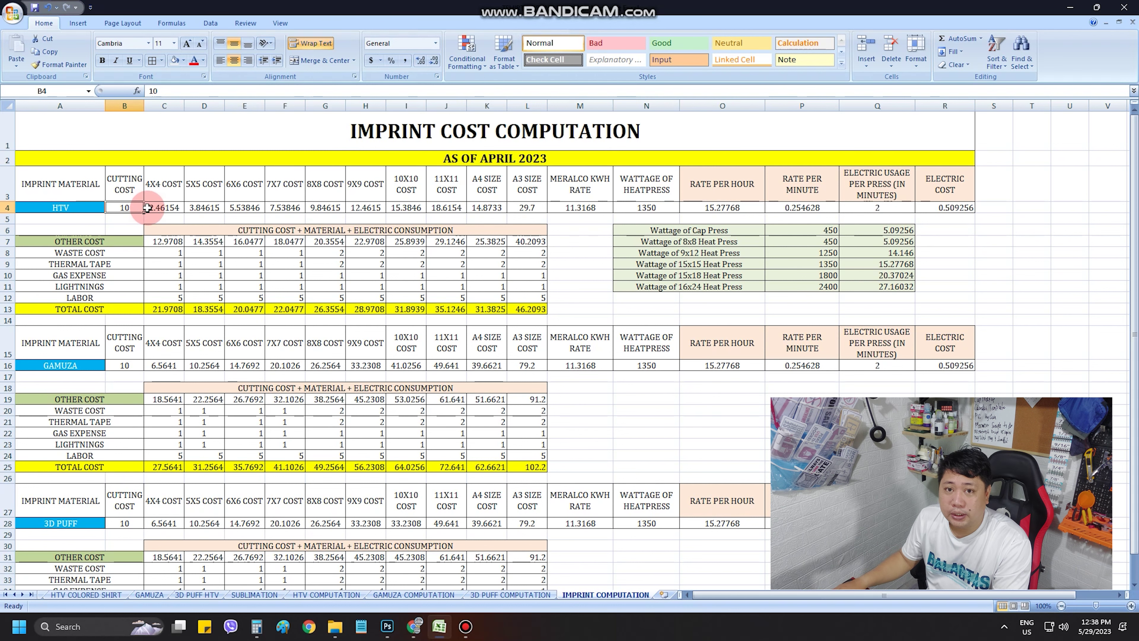
left_click(174, 203)
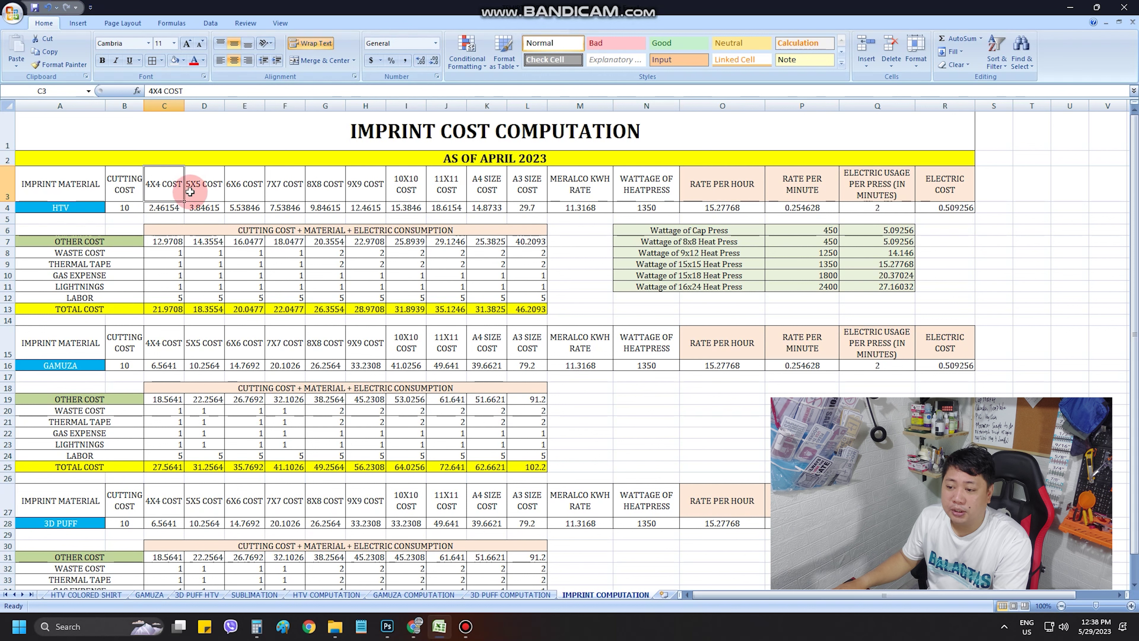
left_click(529, 184)
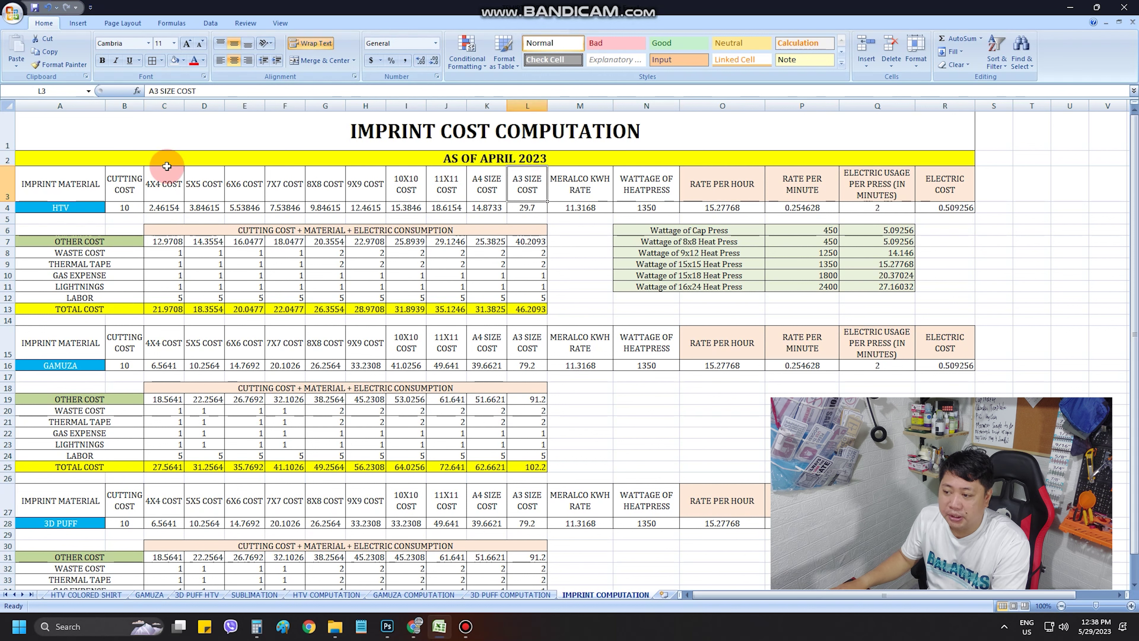
left_click(164, 199)
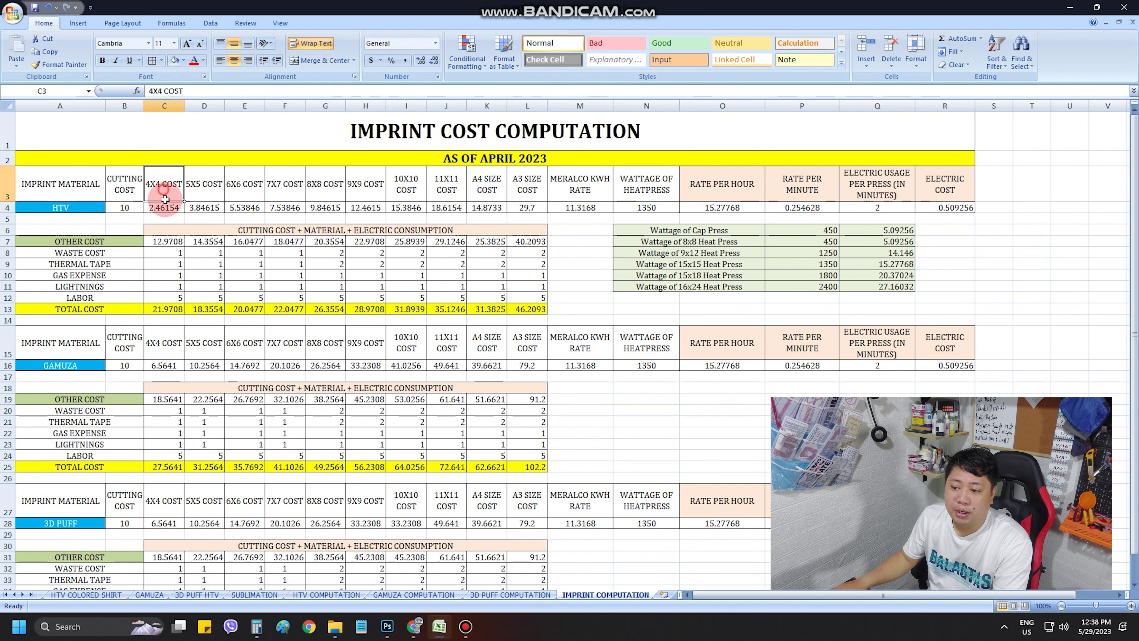
left_click(166, 207)
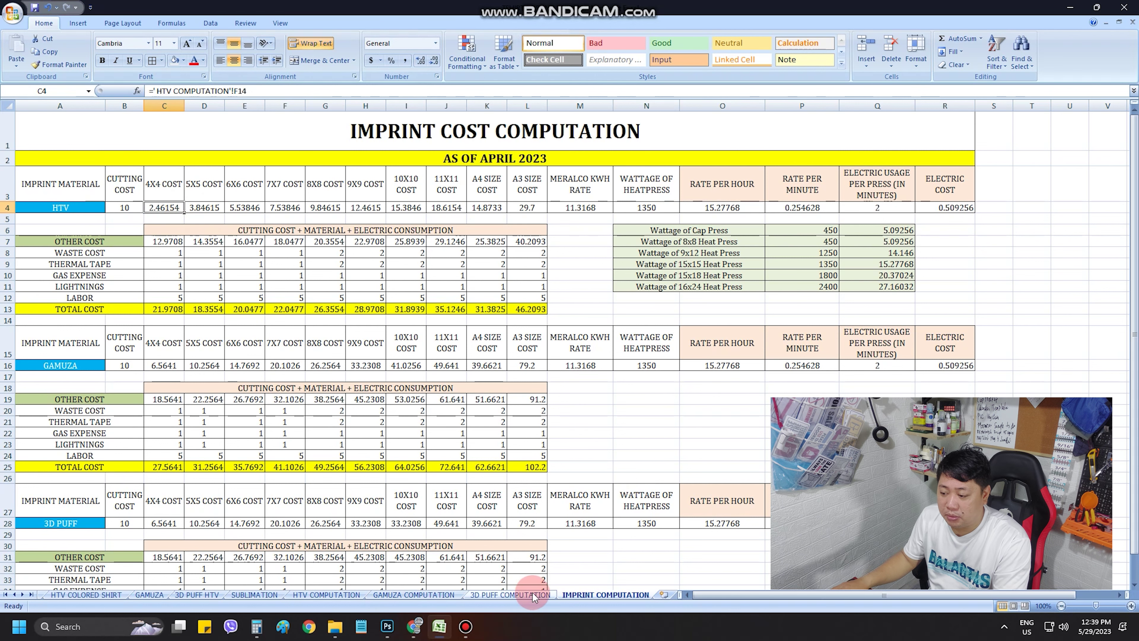
Go to the HTV COMPUTATION sheet and examine the A4 table's brand, roll price, square inch and price per square inch columns
left_click(334, 595)
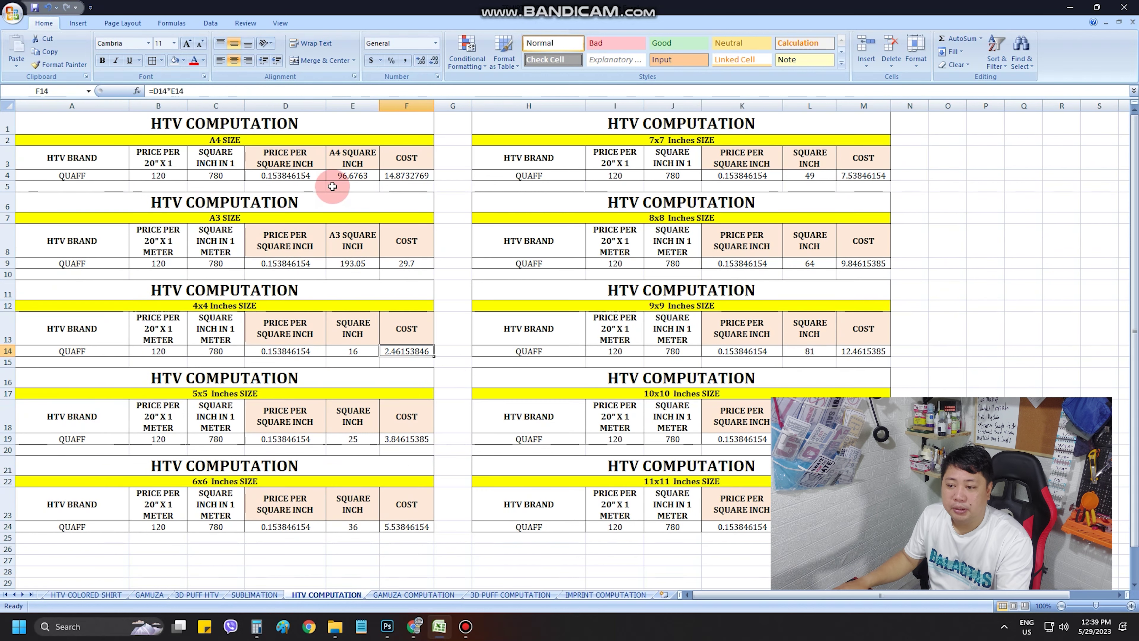
left_click(95, 159)
left_click(161, 160)
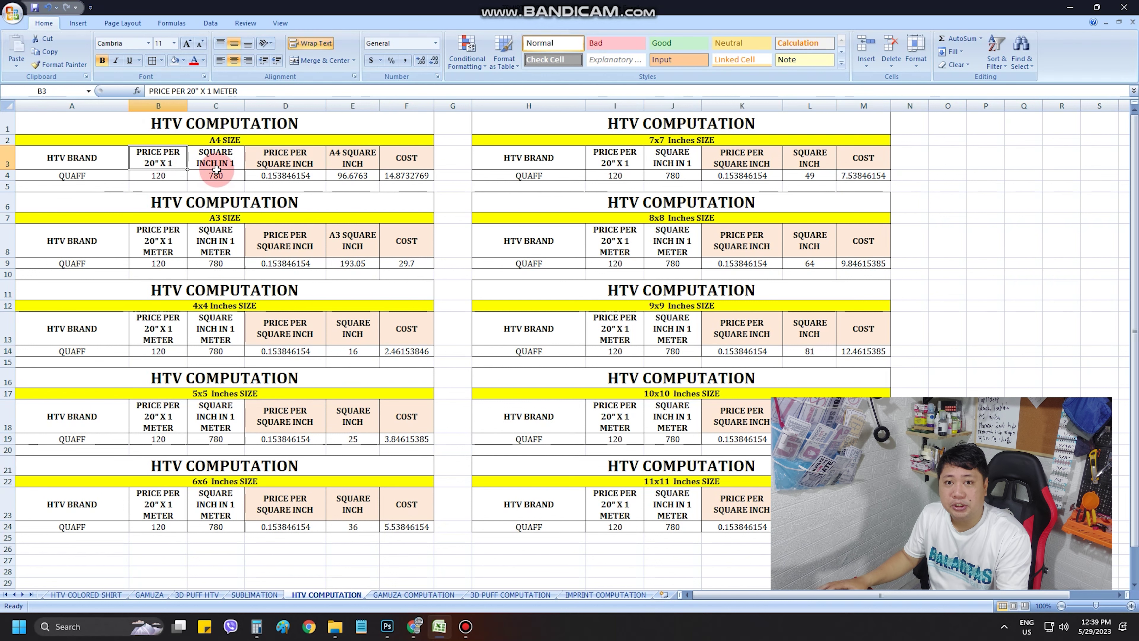
left_click(211, 162)
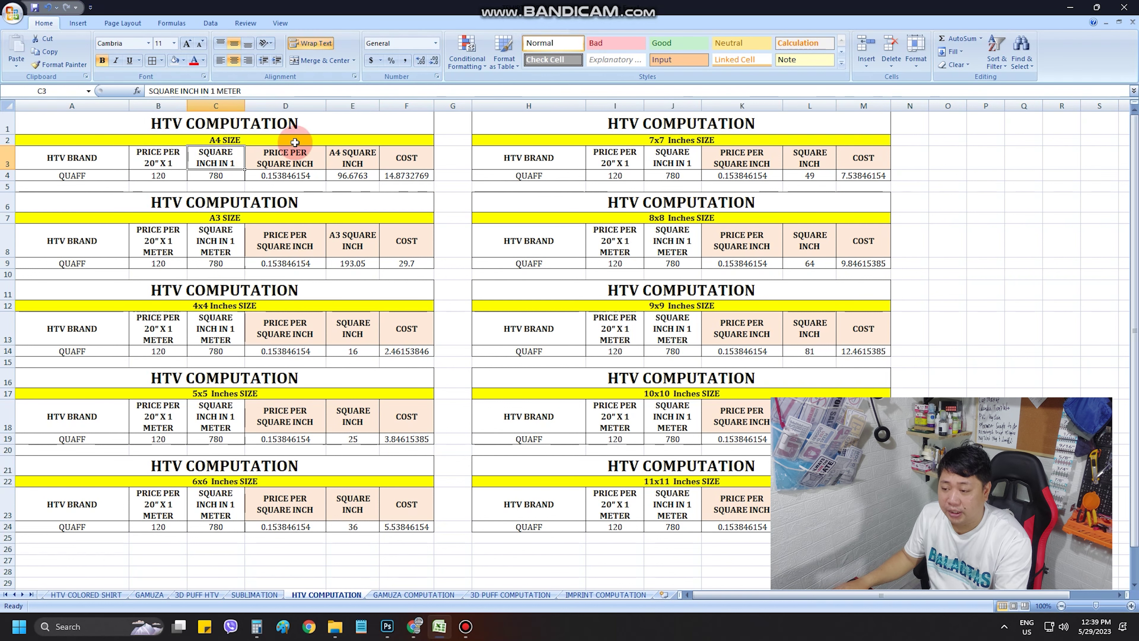
left_click(301, 164)
left_click(337, 164)
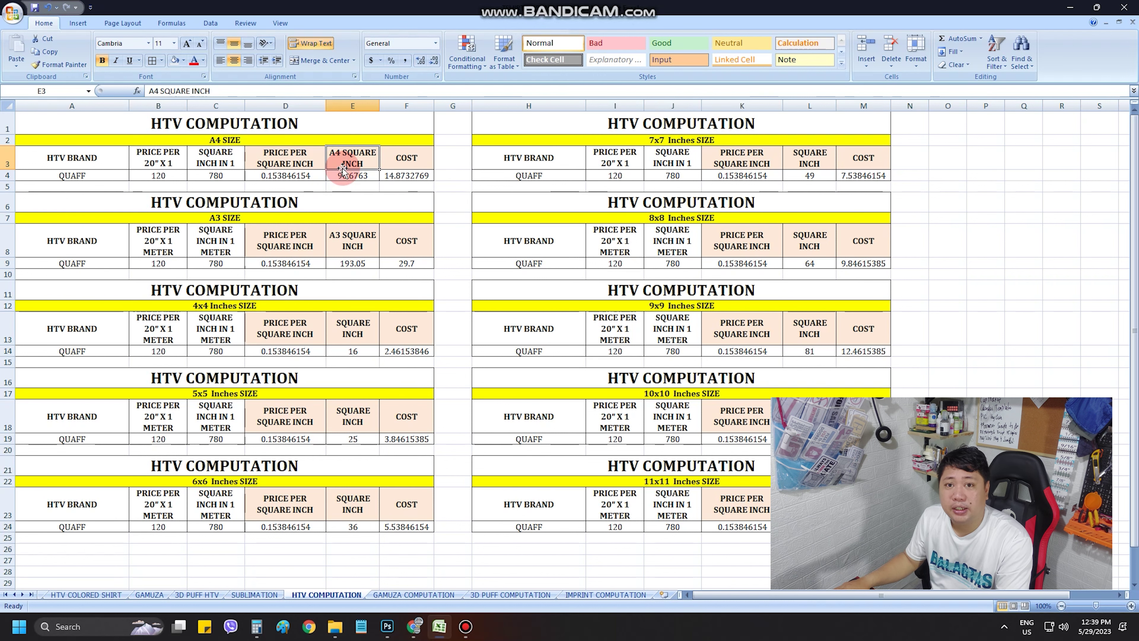
Switch to Calculator and multiply 8.27 by 11.69 to work out the A4 area in square inches
left_click(257, 626)
key("Escape")
left_click_drag(384, 66, 585, 67)
type("8.27")
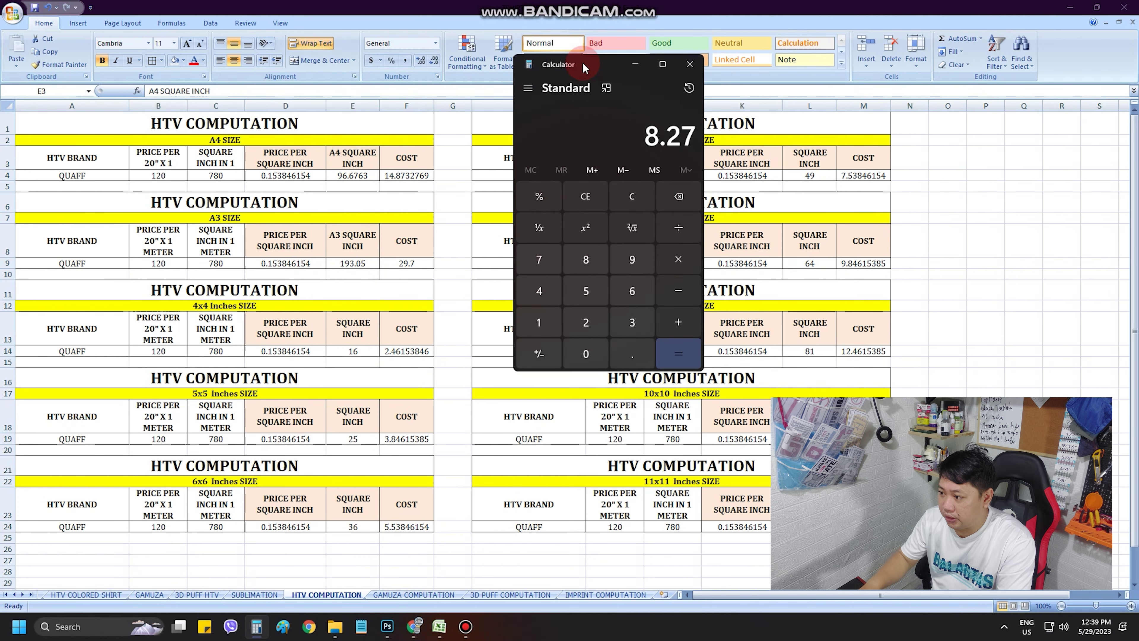
type(" × 11.69")
key("Return")
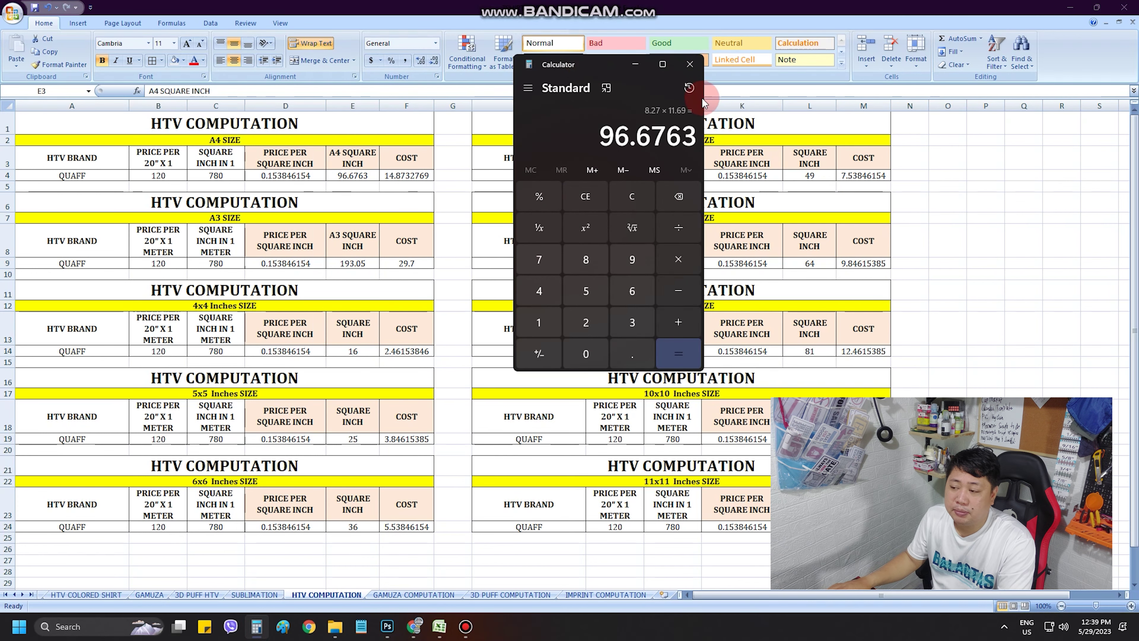
Check the A4 square inch and cost formulas in the workbook, and compare that cost with the HTV A4 size cost on IMPRINT COMPUTATION
left_click(369, 174)
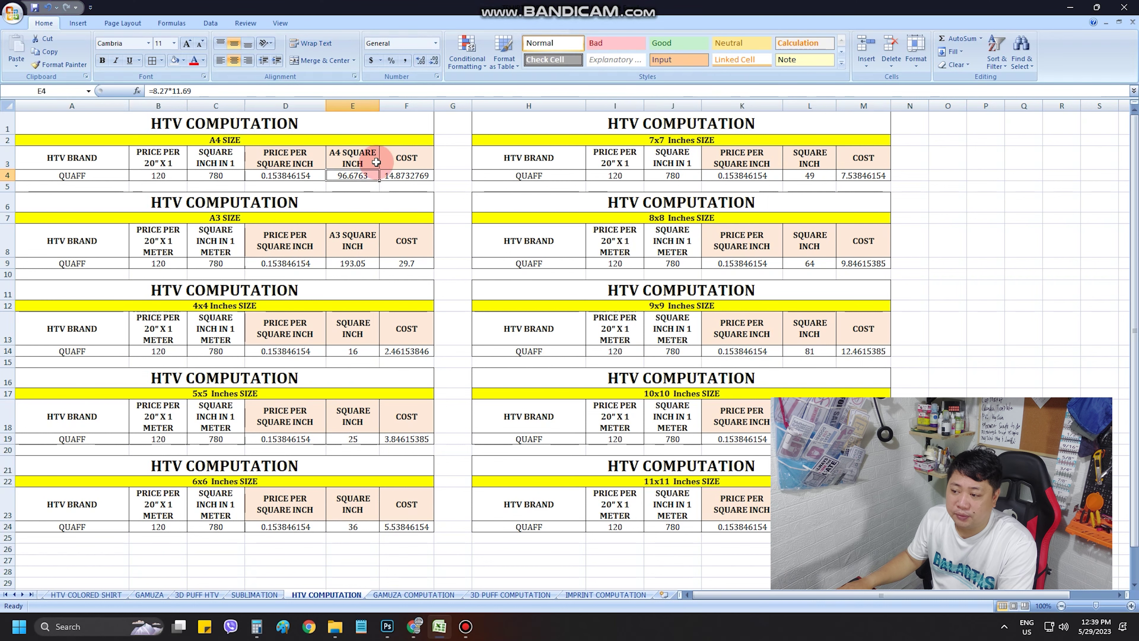
left_click(420, 177)
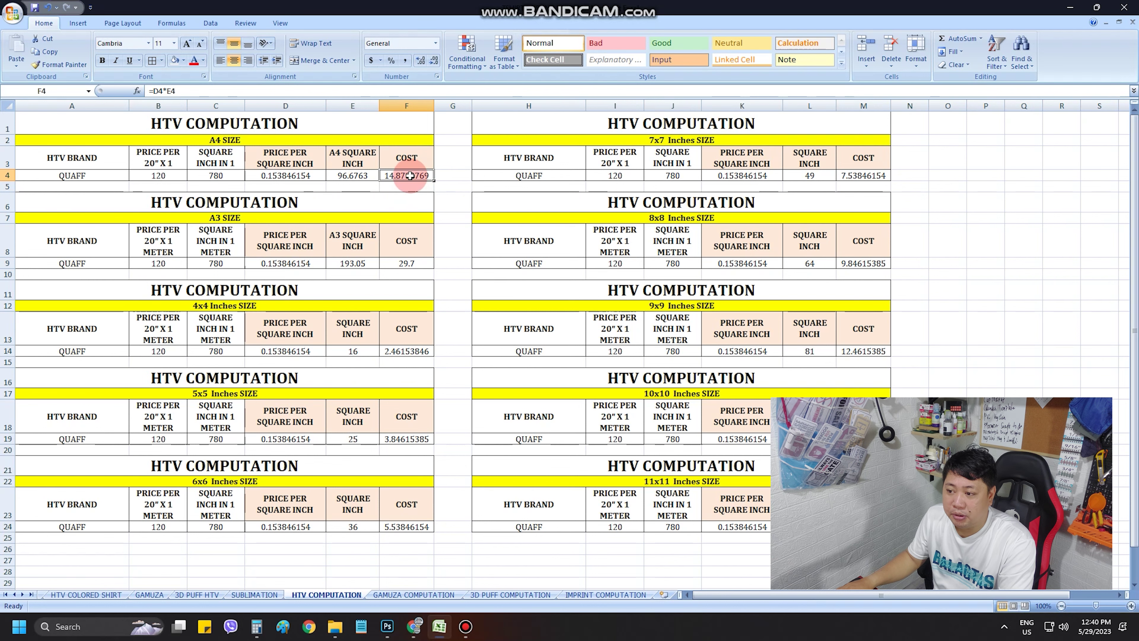
left_click(639, 598)
left_click(488, 209)
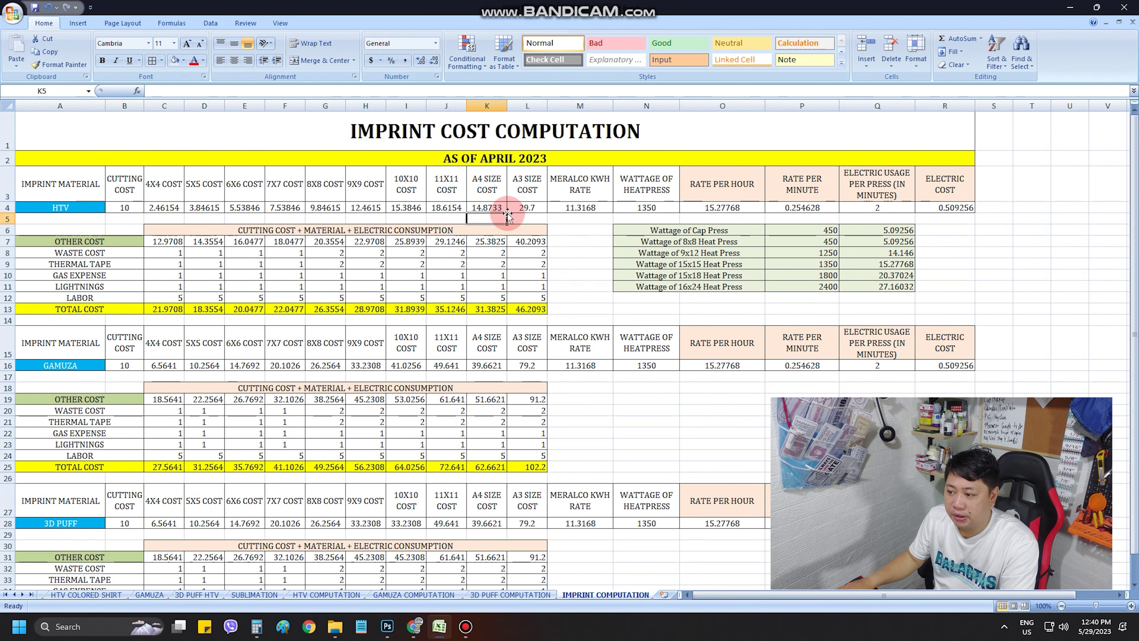
left_click(327, 595)
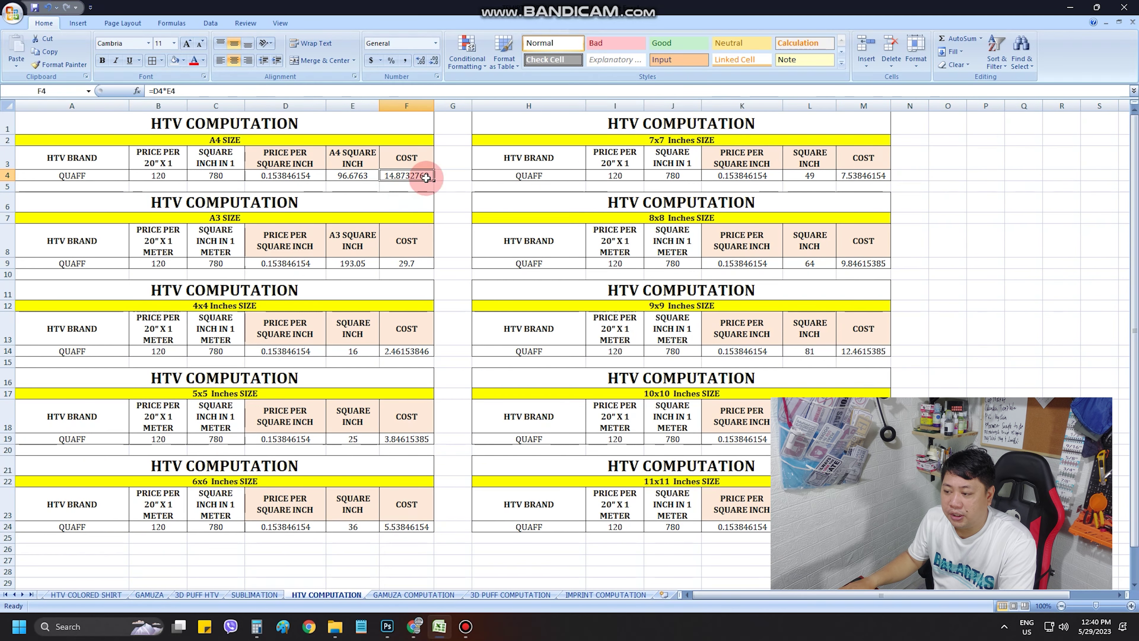
left_click(590, 597)
left_click(492, 208)
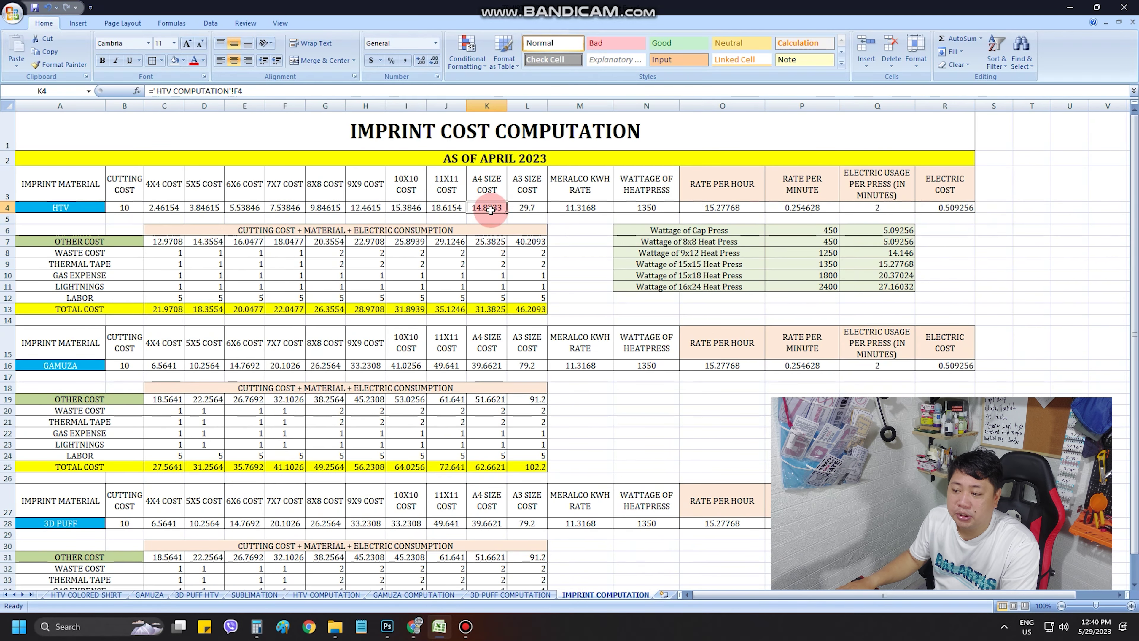
Review the HTV costs from 4X4 to A3 on IMPRINT COMPUTATION against the A4 table's roll price on HTV COMPUTATION
left_click(164, 187)
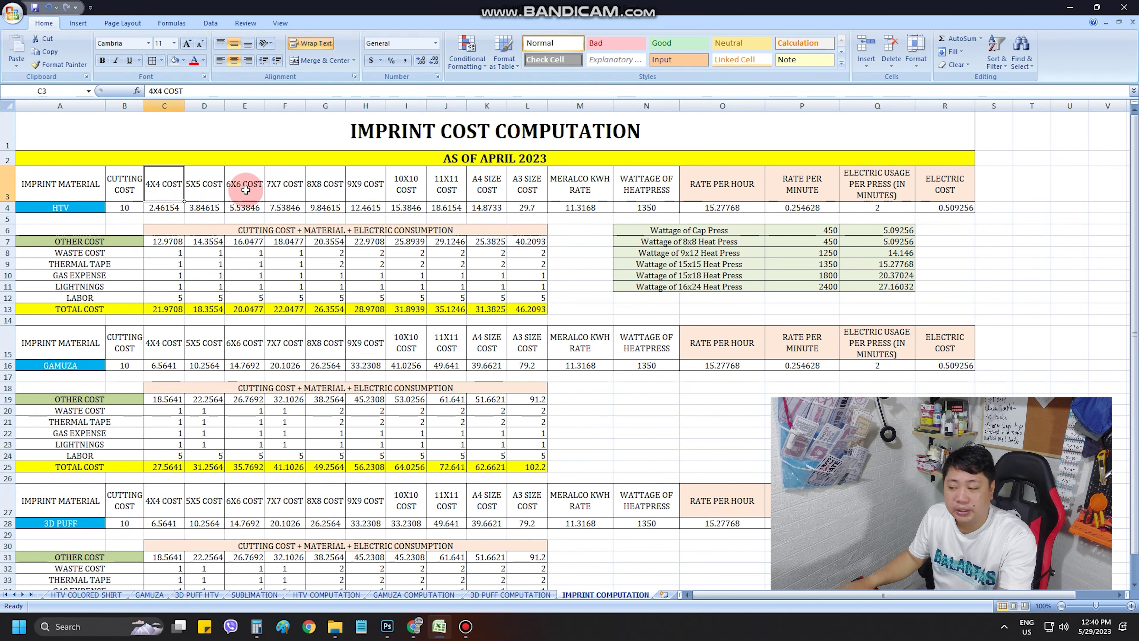
left_click_drag(164, 206, 527, 208)
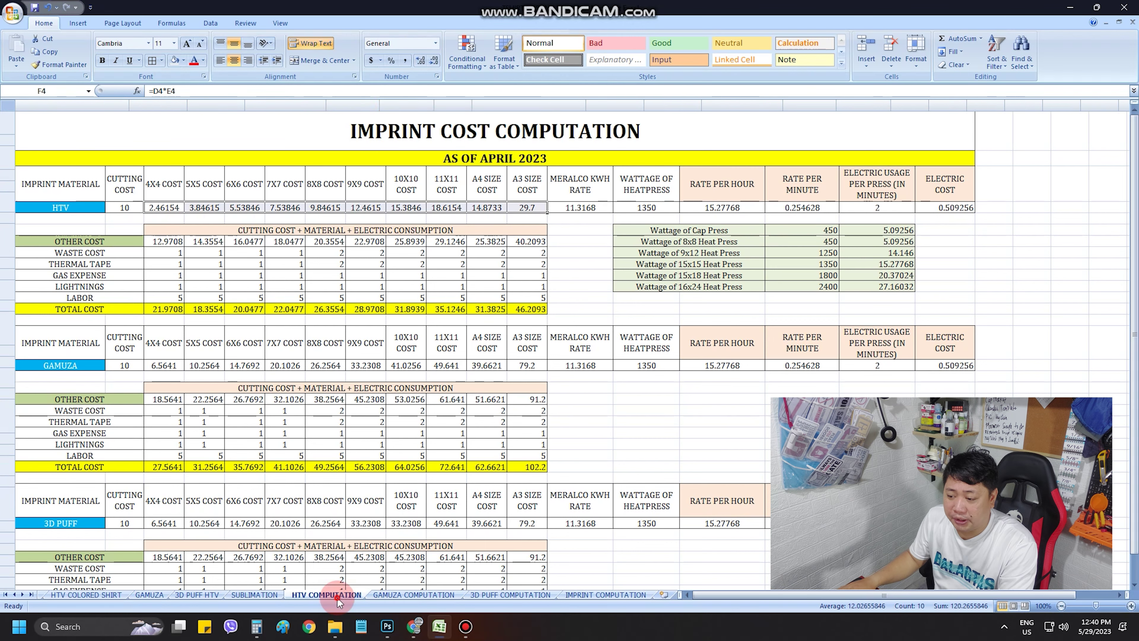
left_click(326, 595)
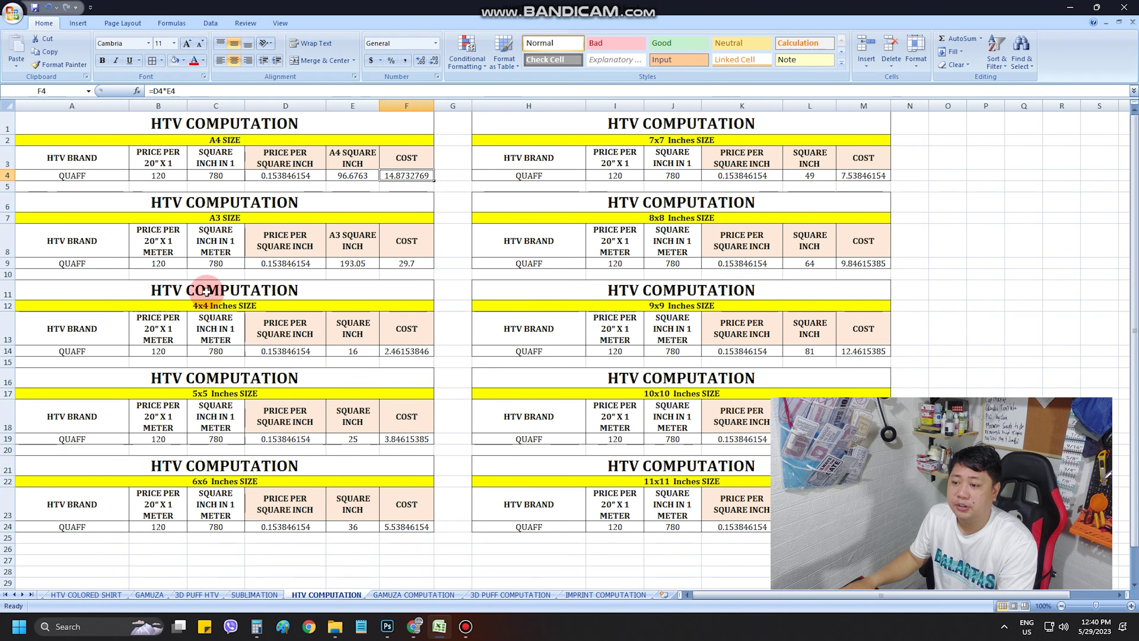
left_click(167, 176)
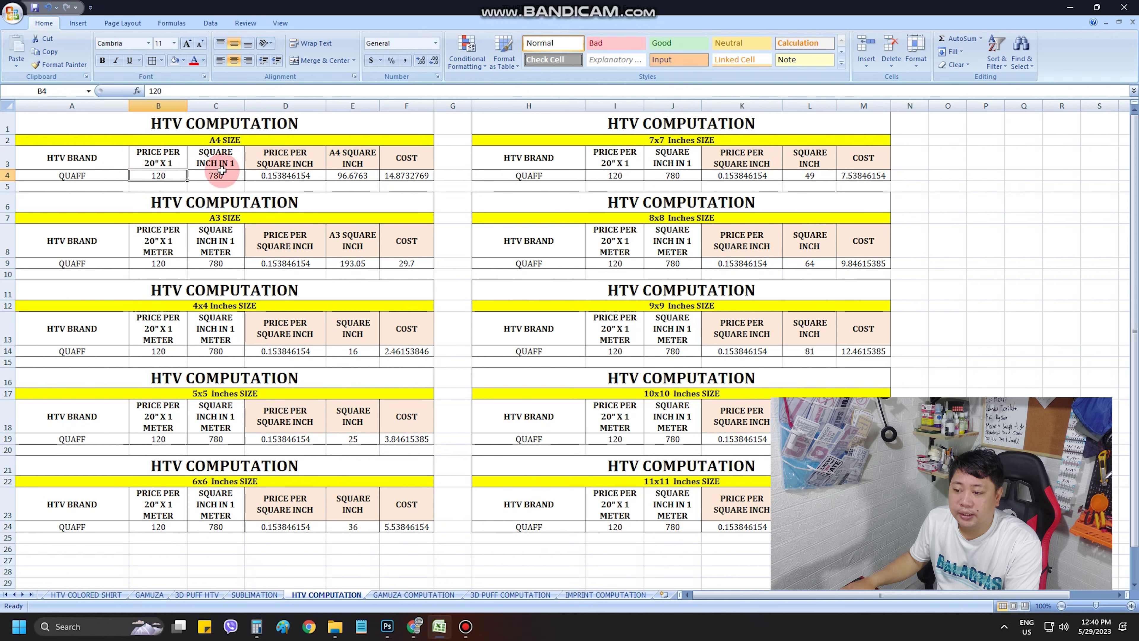
left_click(630, 589)
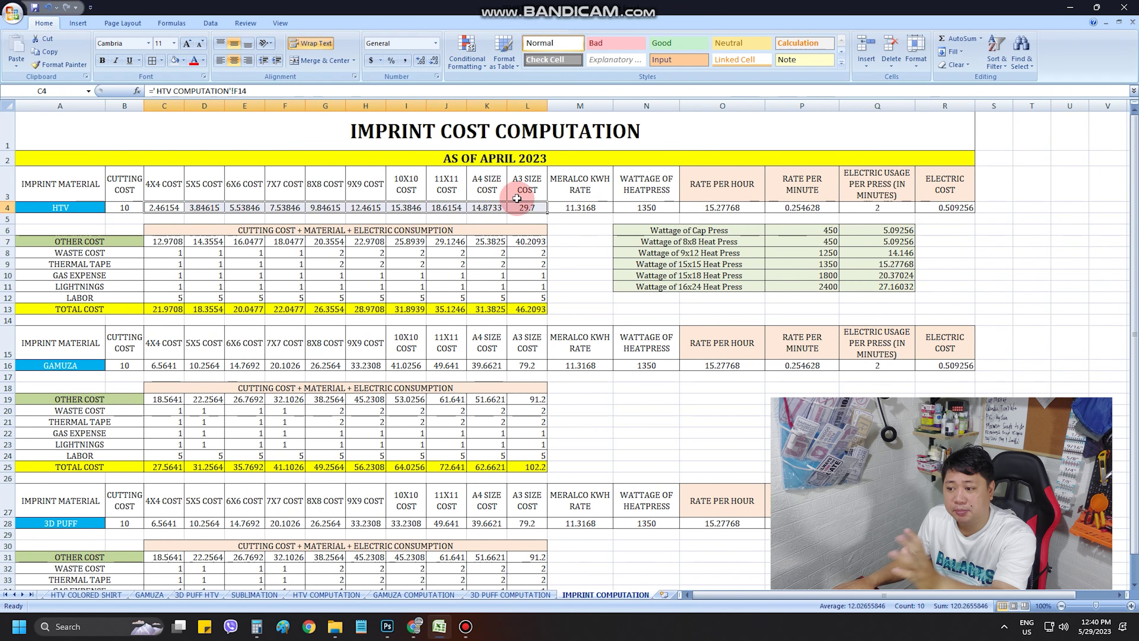
left_click_drag(528, 209, 172, 207)
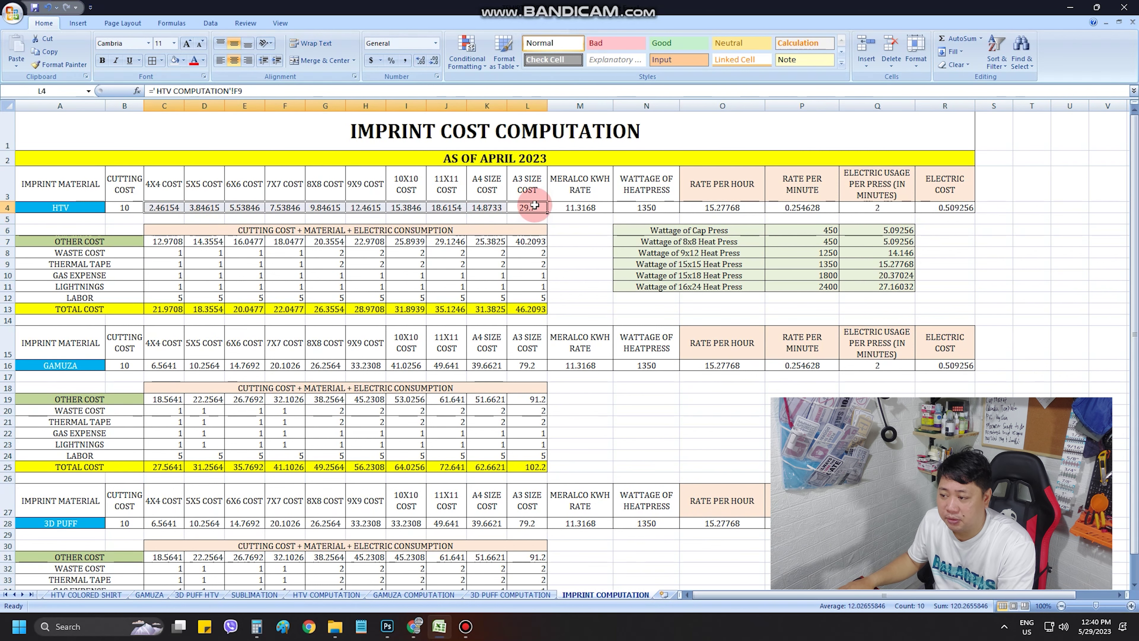
Examine the HTV row's Meralco kWh rate and heat press wattage on IMPRINT COMPUTATION, along with the sheet's date heading
left_click(578, 188)
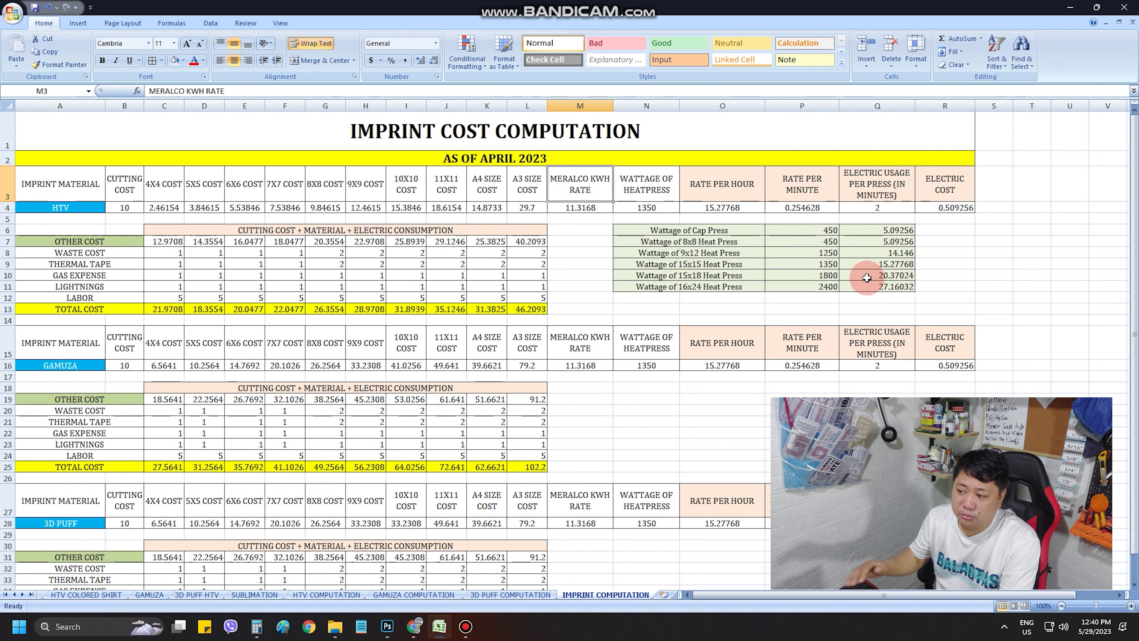
left_click(586, 207)
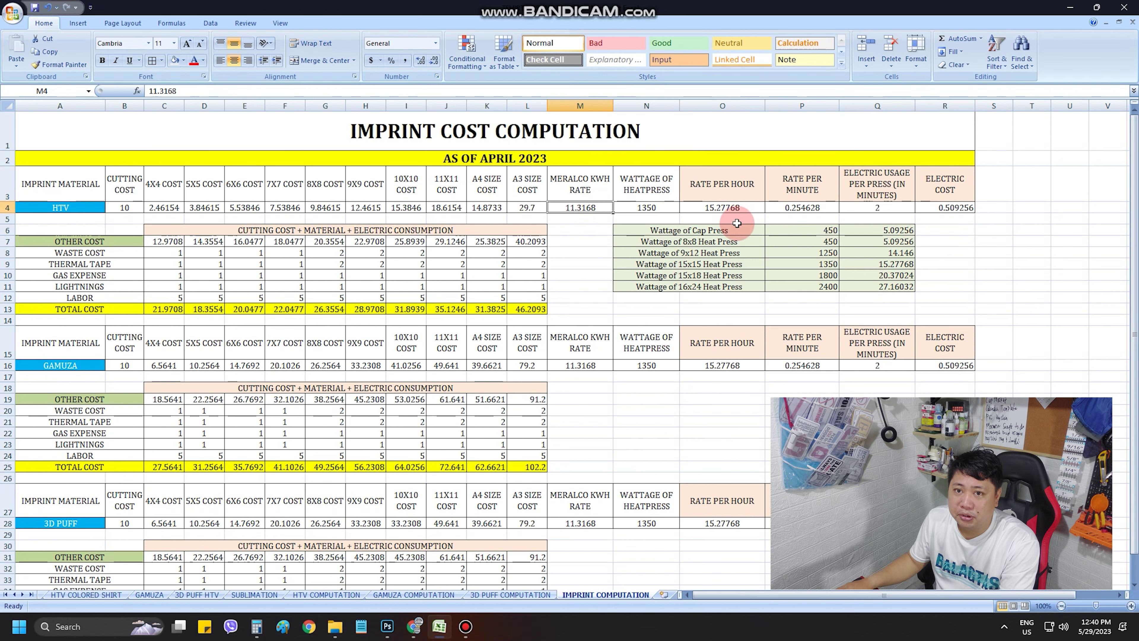
left_click(482, 161)
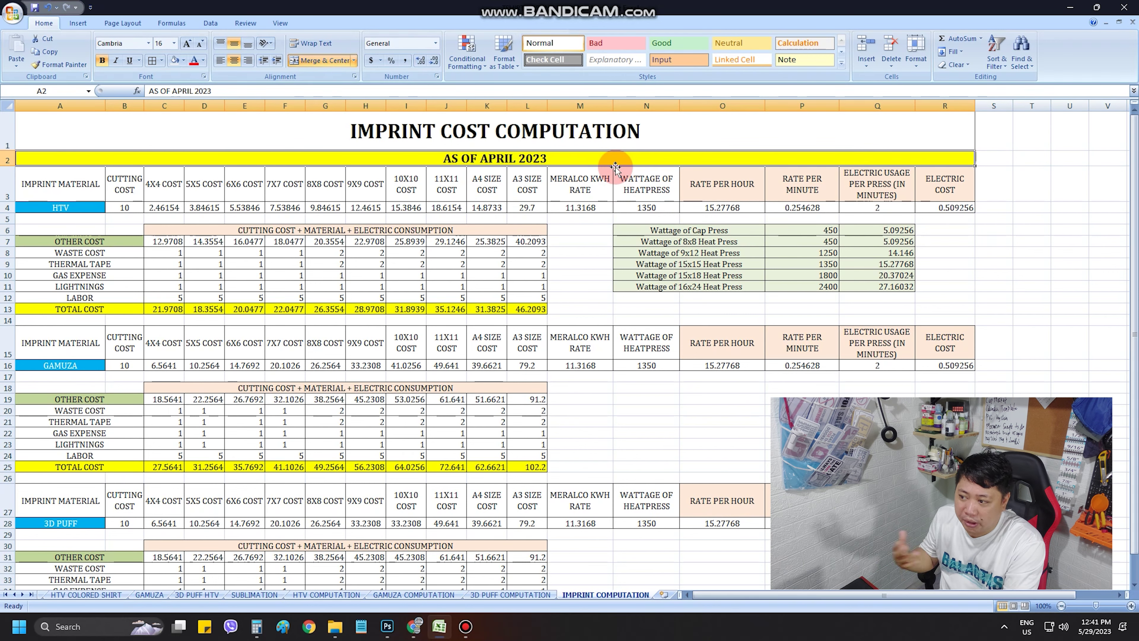
left_click(610, 208)
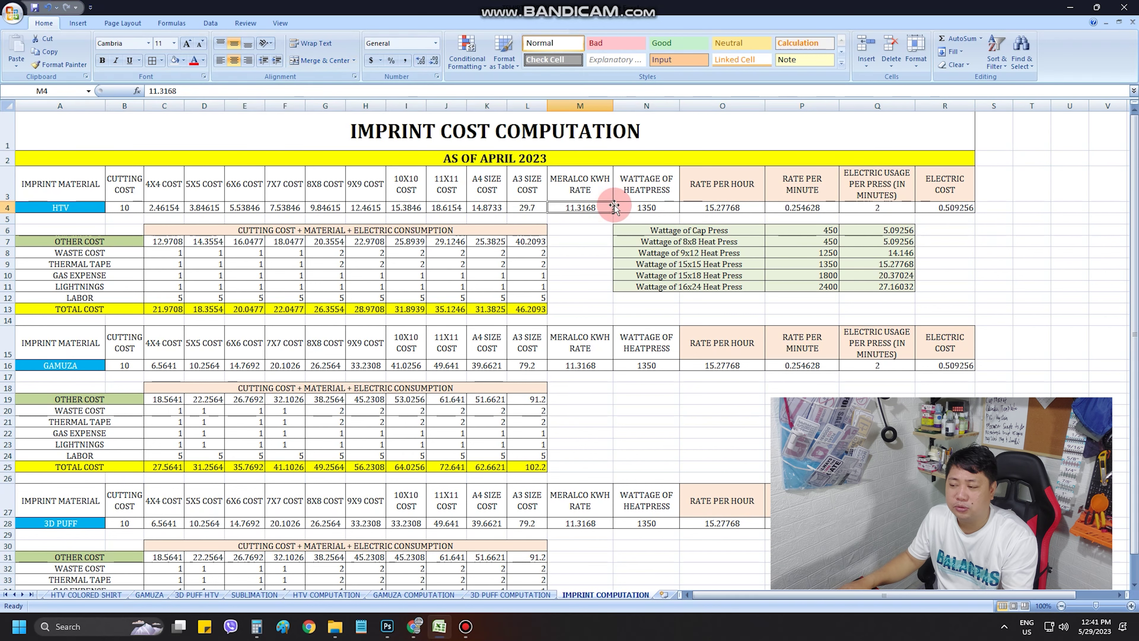
left_click(648, 207)
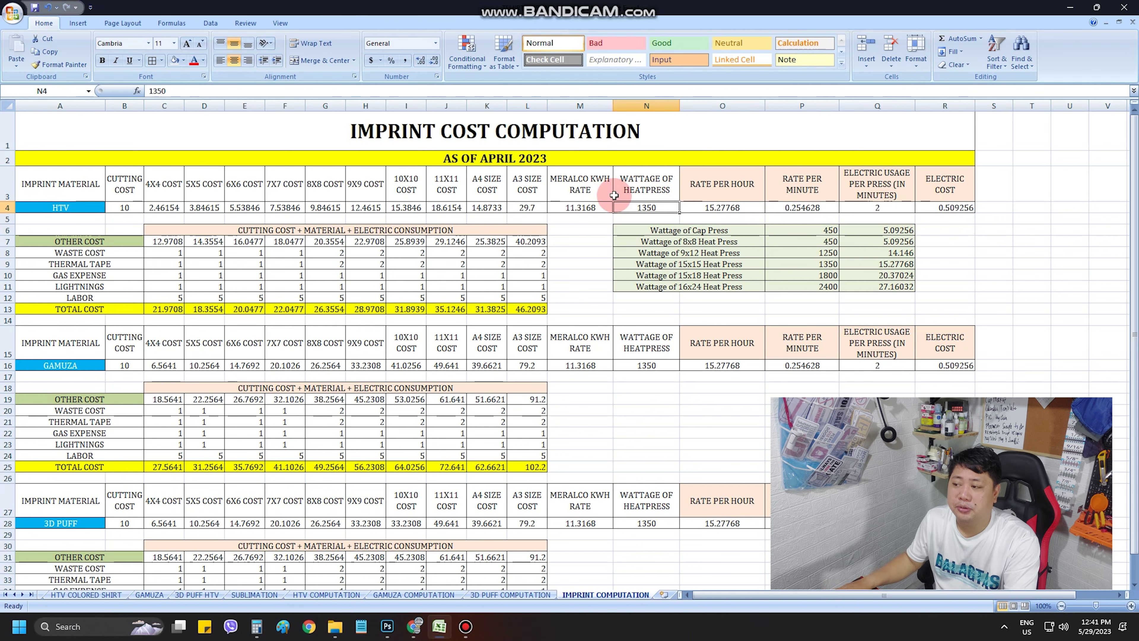
Go through the heat press types in the wattage reference table, from Cap Press to 16x24 Heat Press
left_click(709, 230)
left_click(750, 248)
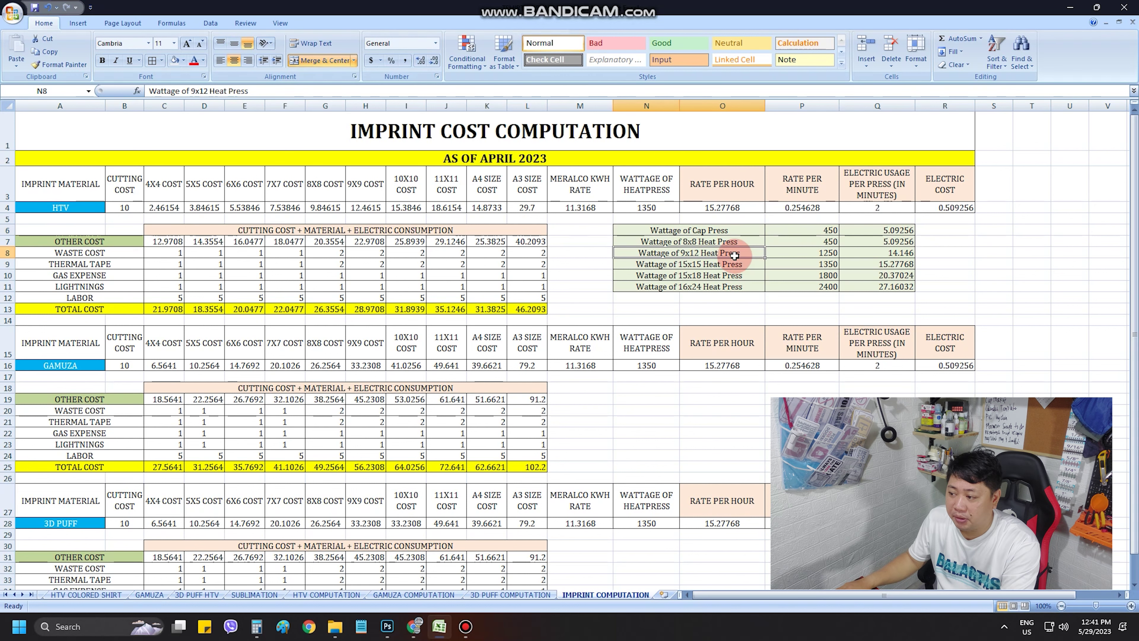
left_click(741, 267)
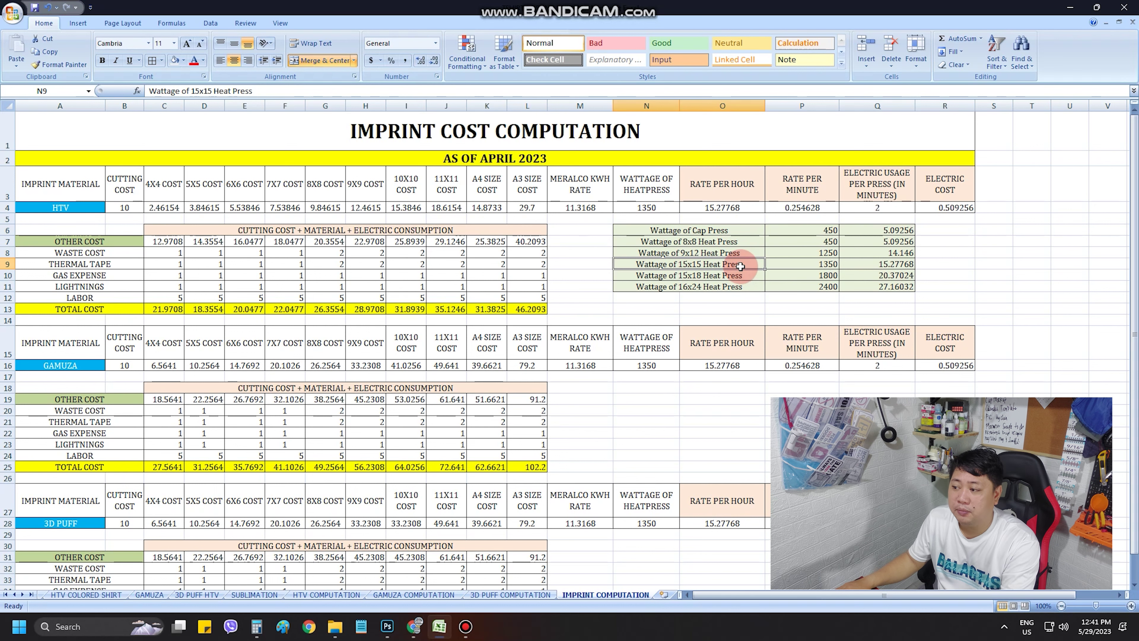
left_click(740, 278)
left_click(738, 287)
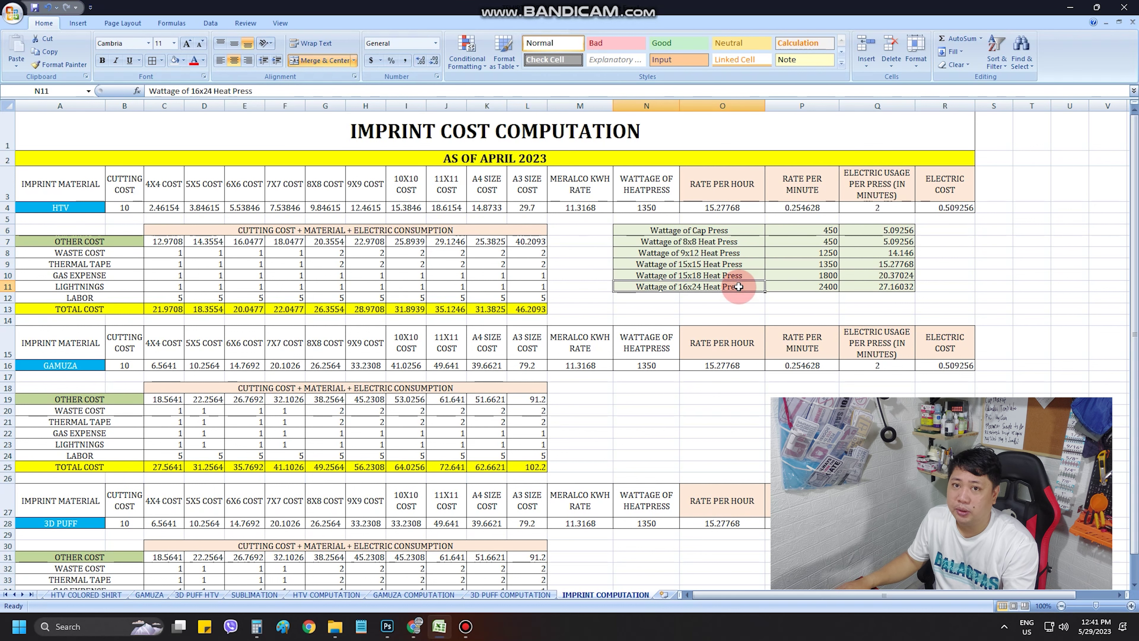
Examine the wattage values in the reference table from the Cap Press down to the largest heat press
mouse_move(814, 231)
left_mouse_down()
mouse_move(807, 287)
mouse_move(806, 236)
left_mouse_up()
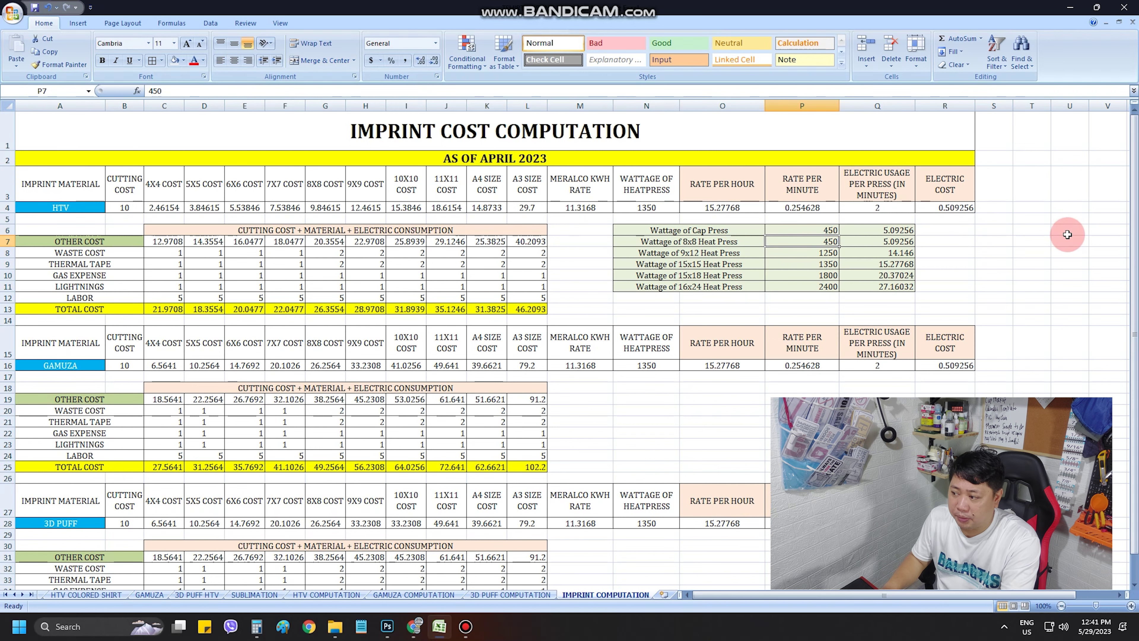
key("Down")
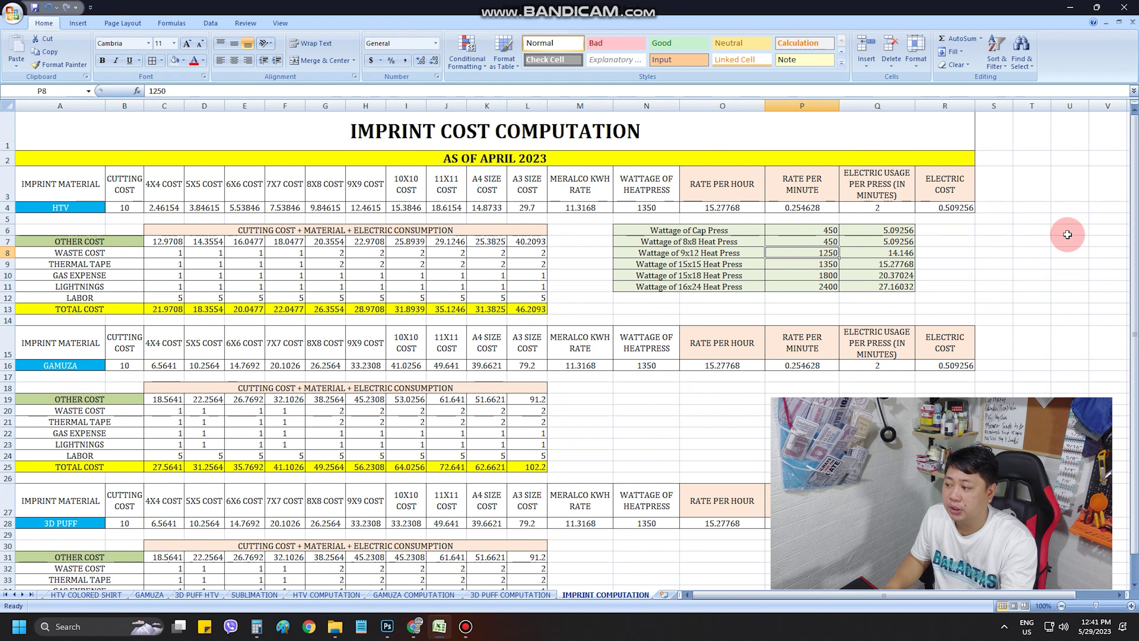
key("Down")
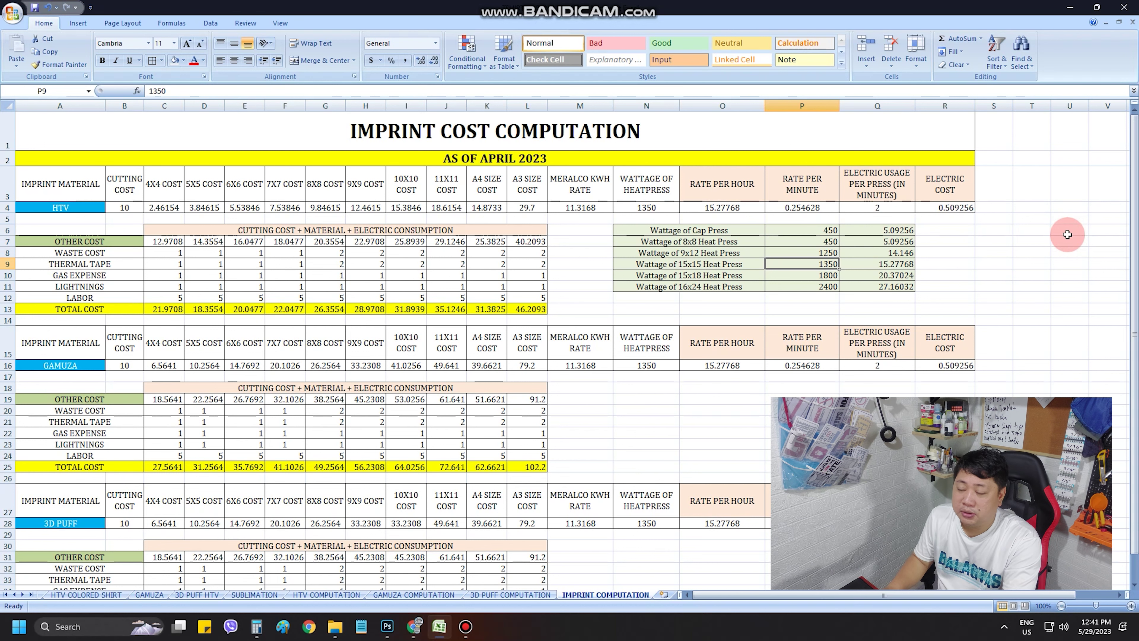
key("Down")
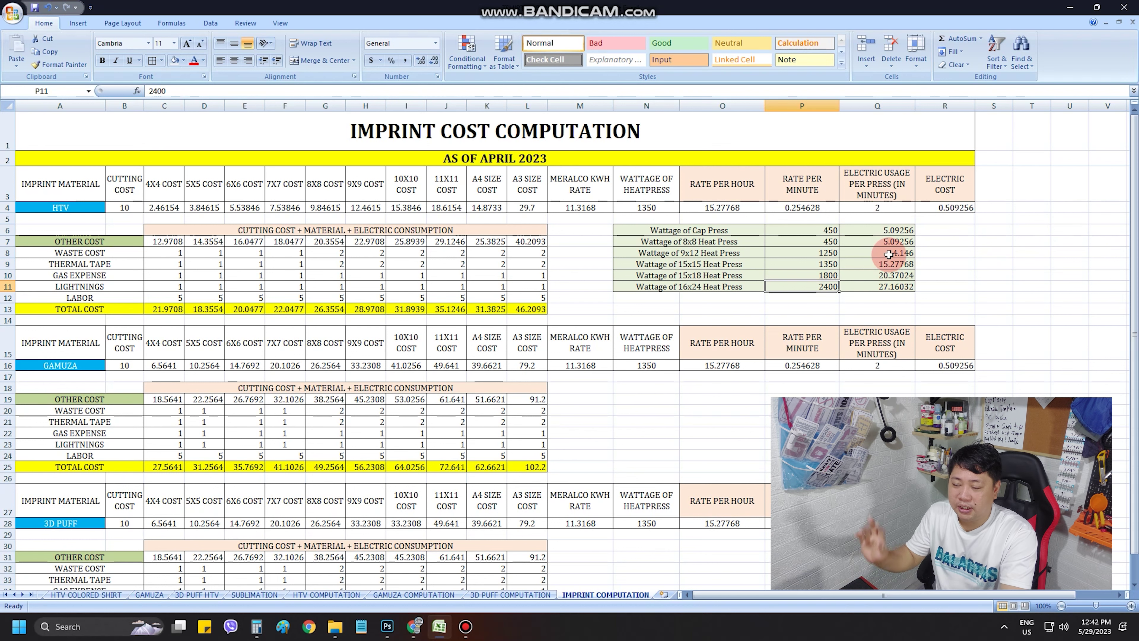
Examine the electricity cost formulas beside each heat press's wattage in the reference table, from Cap Press to 16x24 Heat Press
left_click(819, 231)
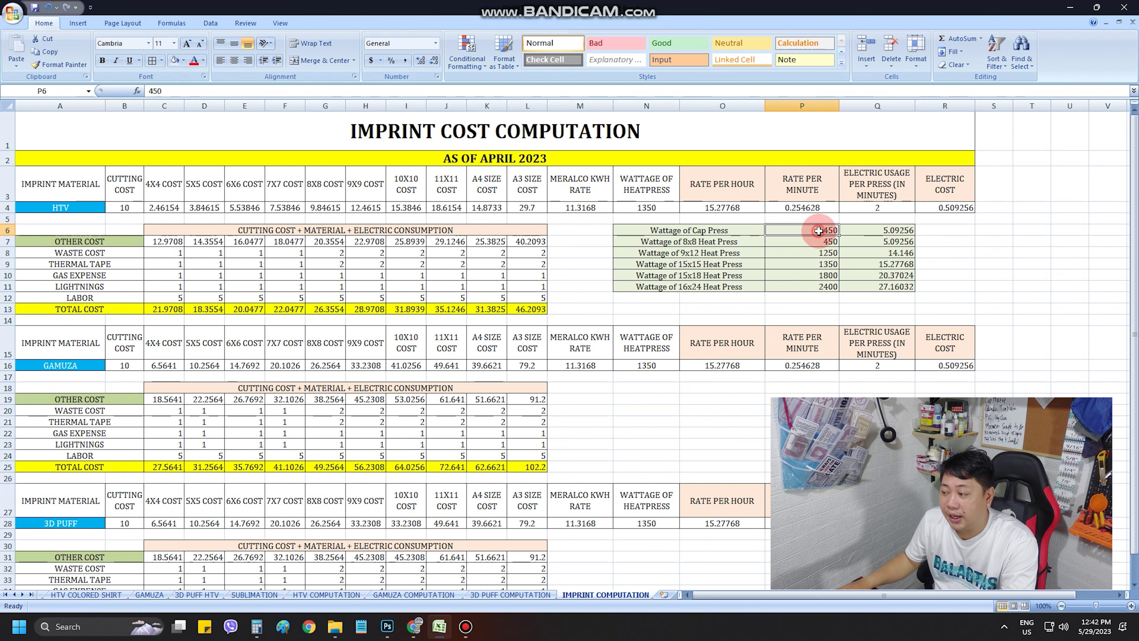
left_click(867, 233)
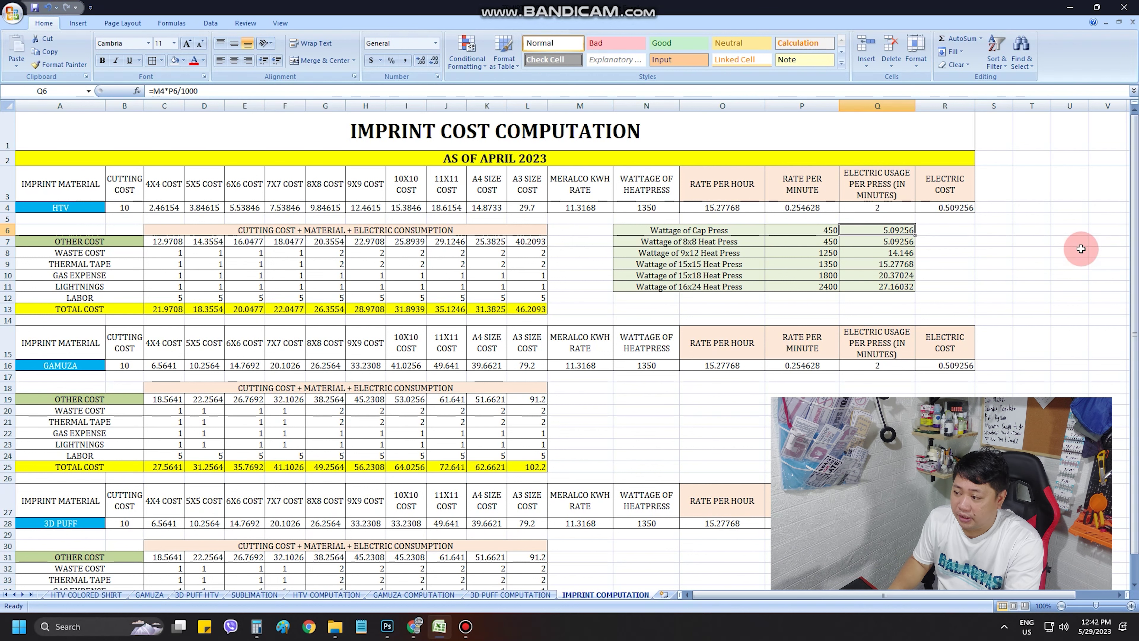
left_click(906, 264)
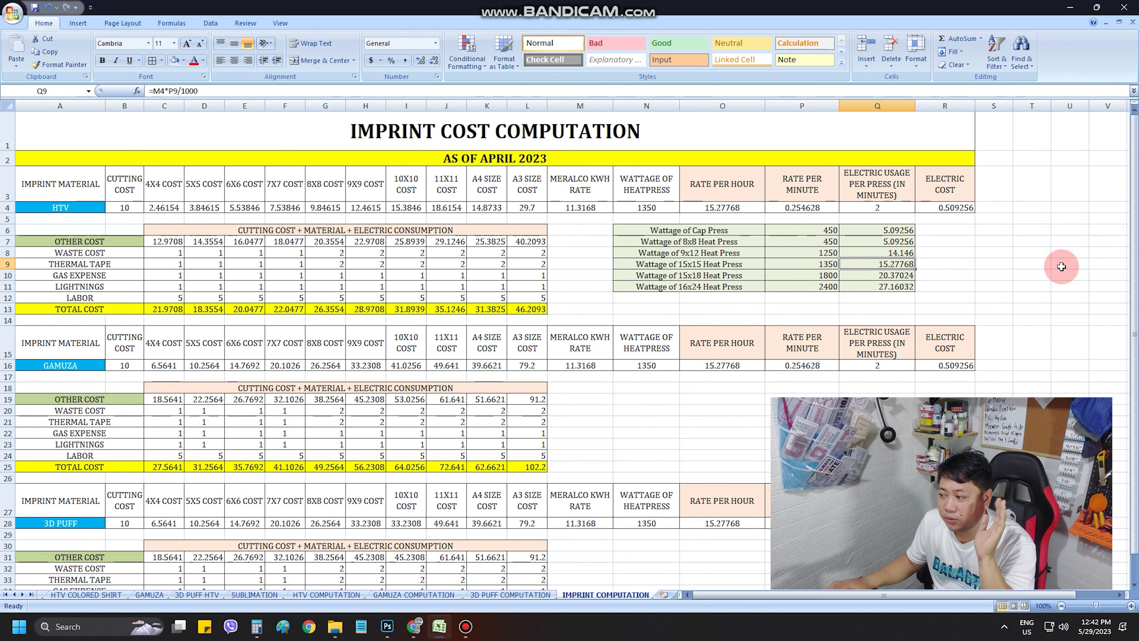
left_click(894, 229)
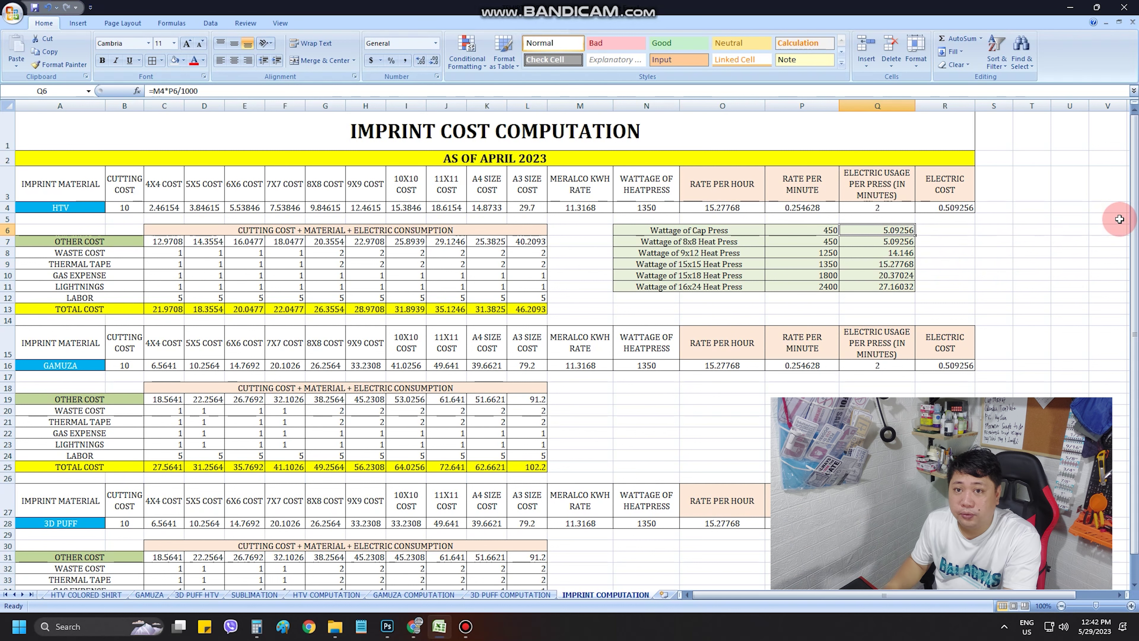
key("Down")
key("Down")
key("Down")
key("Down")
key("Down")
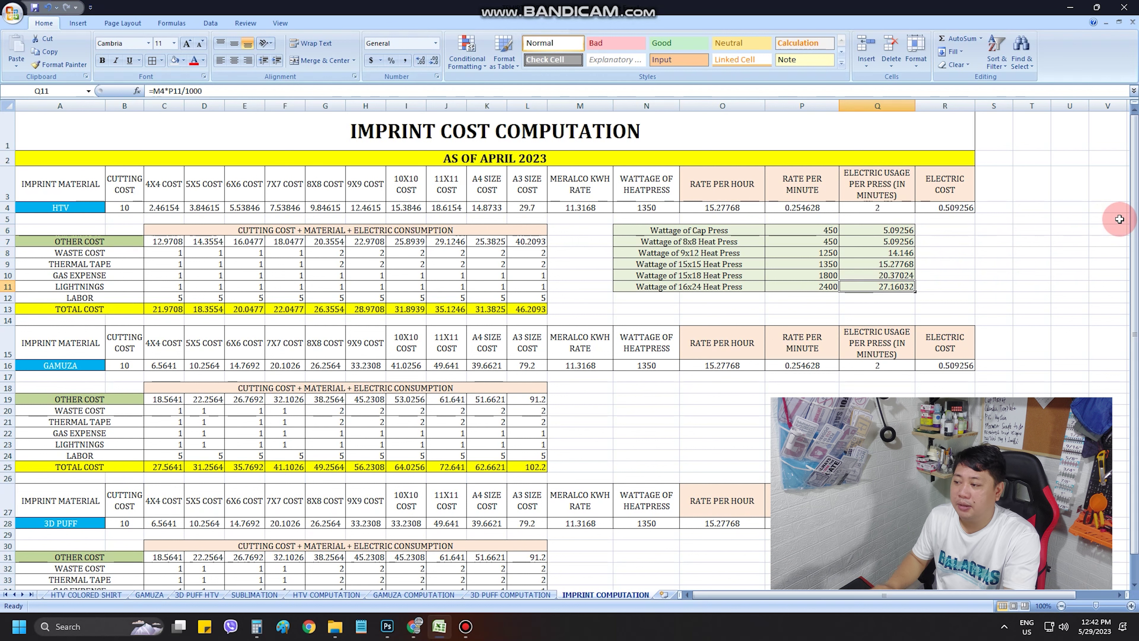
left_click_drag(877, 219, 882, 286)
left_click_drag(821, 229, 827, 278)
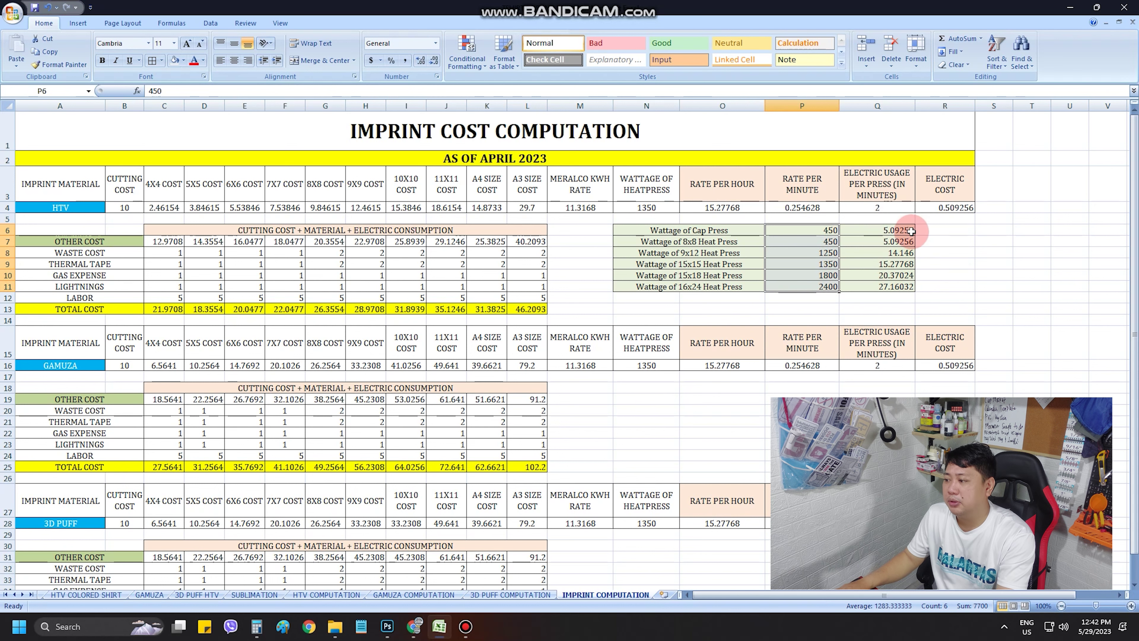
left_click(902, 230)
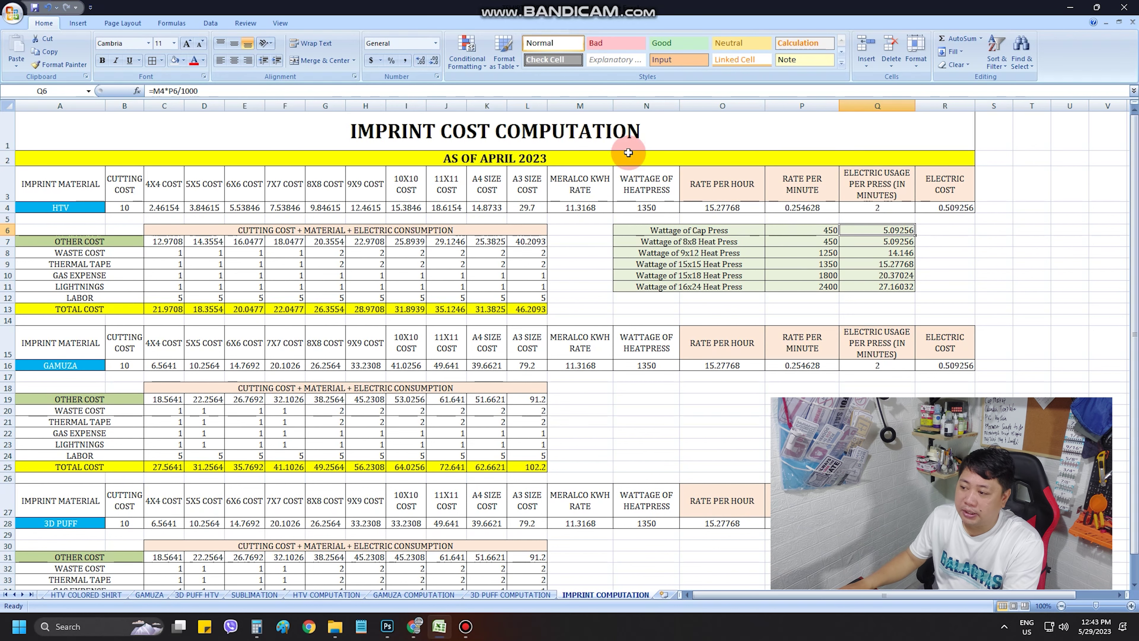
Examine how the HTV row's rate per hour and rate per minute derive from the Meralco kWh rate and heat press wattage
left_click(595, 181)
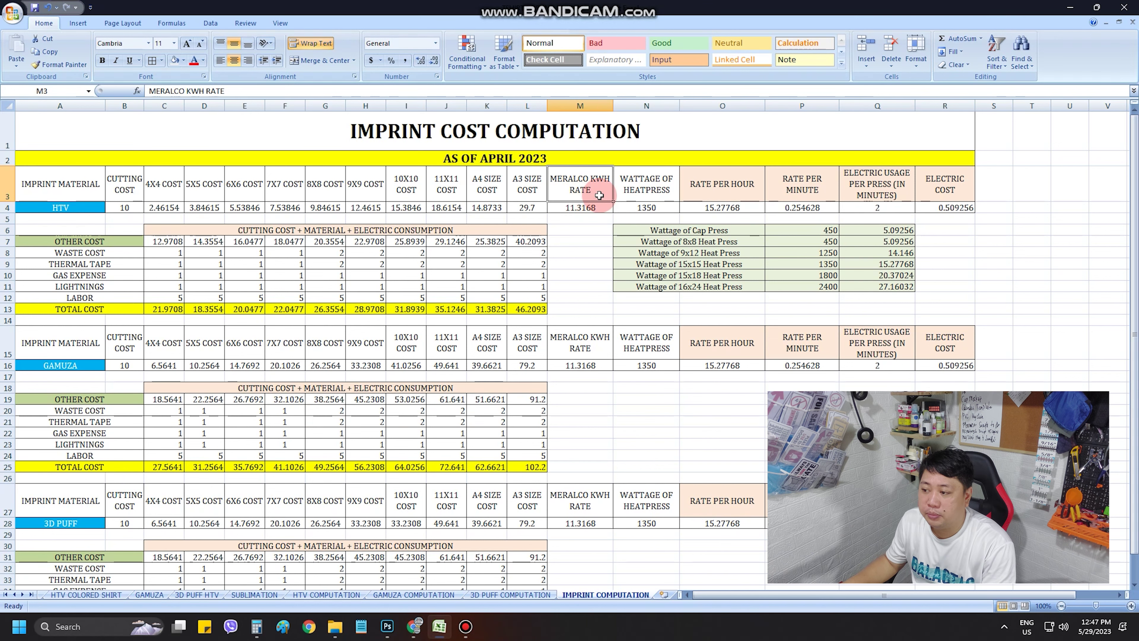
left_click(636, 191)
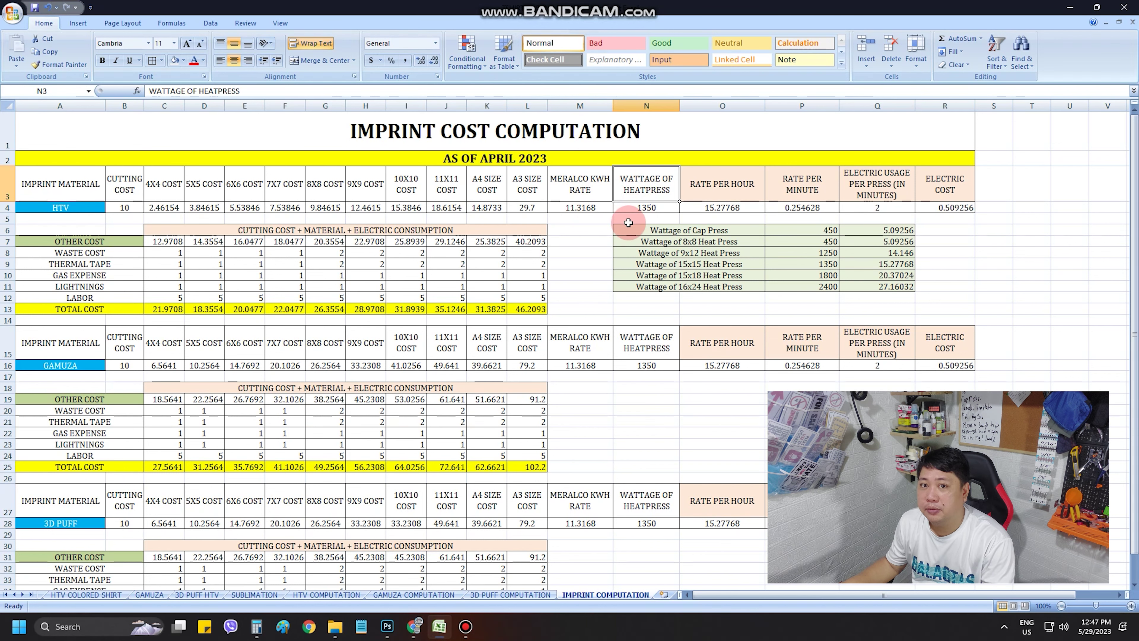
left_click(718, 188)
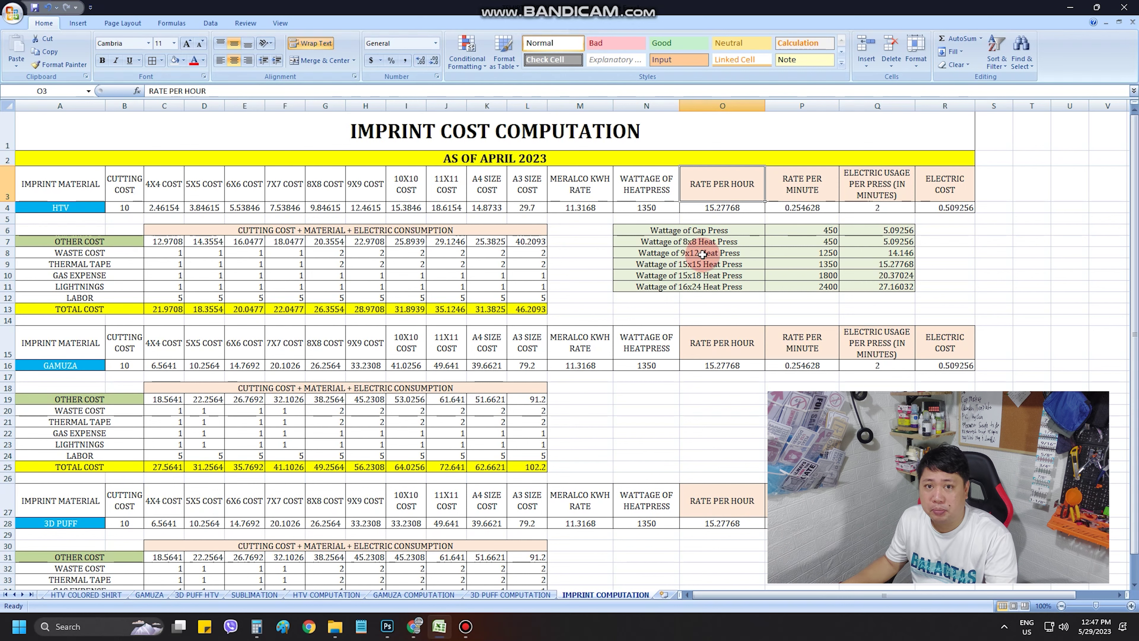
left_click(719, 209)
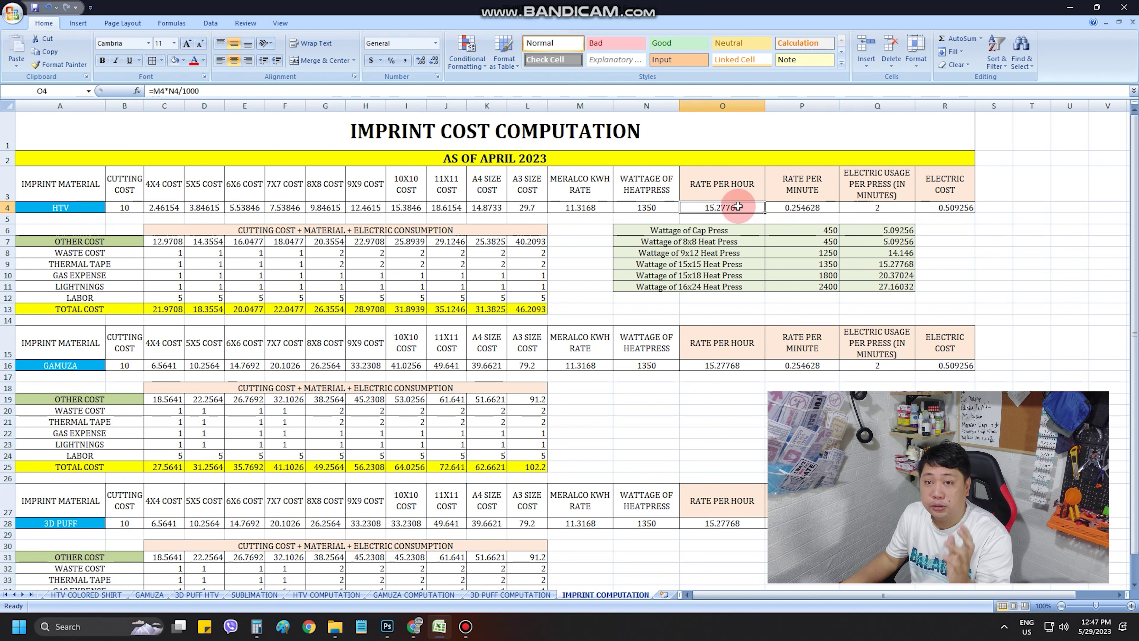
left_click(795, 198)
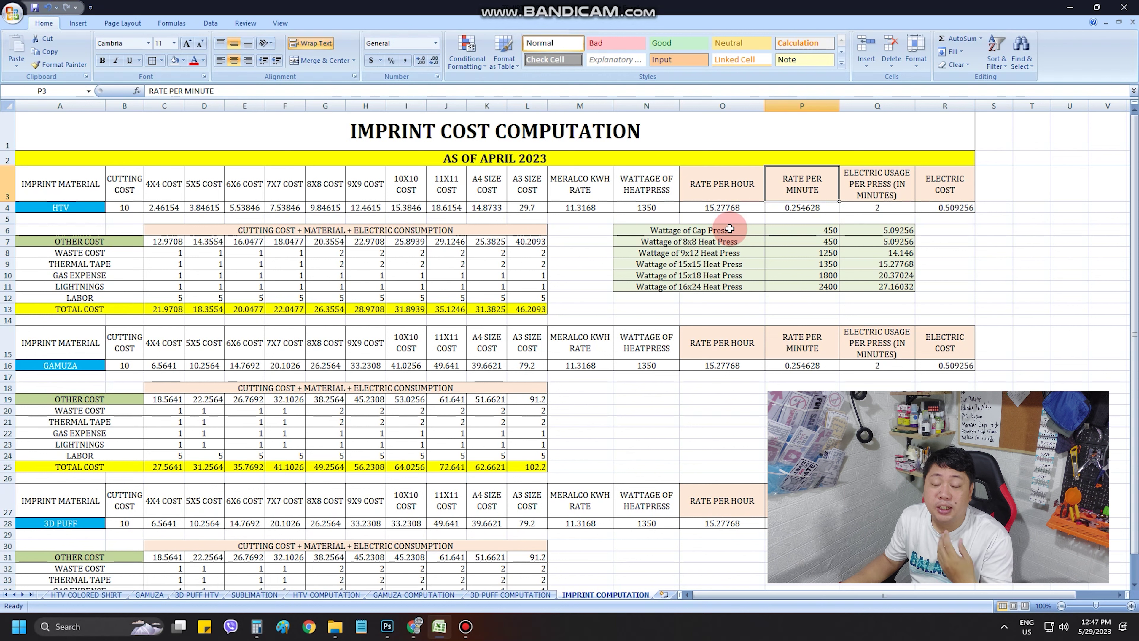
left_click(813, 207)
left_click(808, 200)
left_click(808, 208)
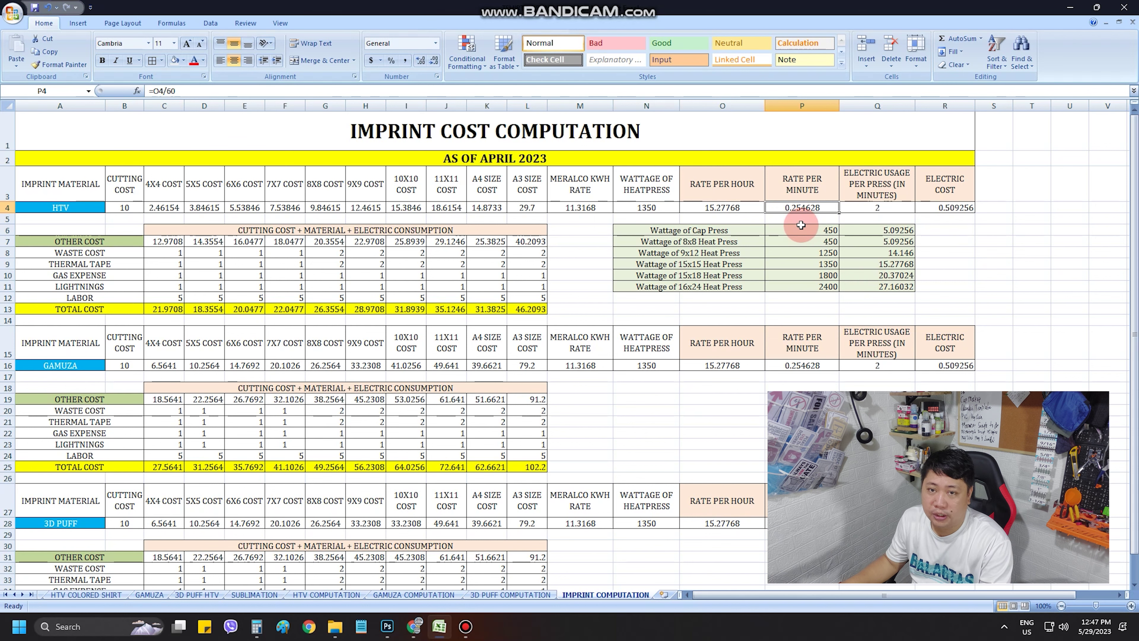
Examine how the HTV row's electric cost is calculated from the rate per minute and the electric usage per press
left_click(908, 184)
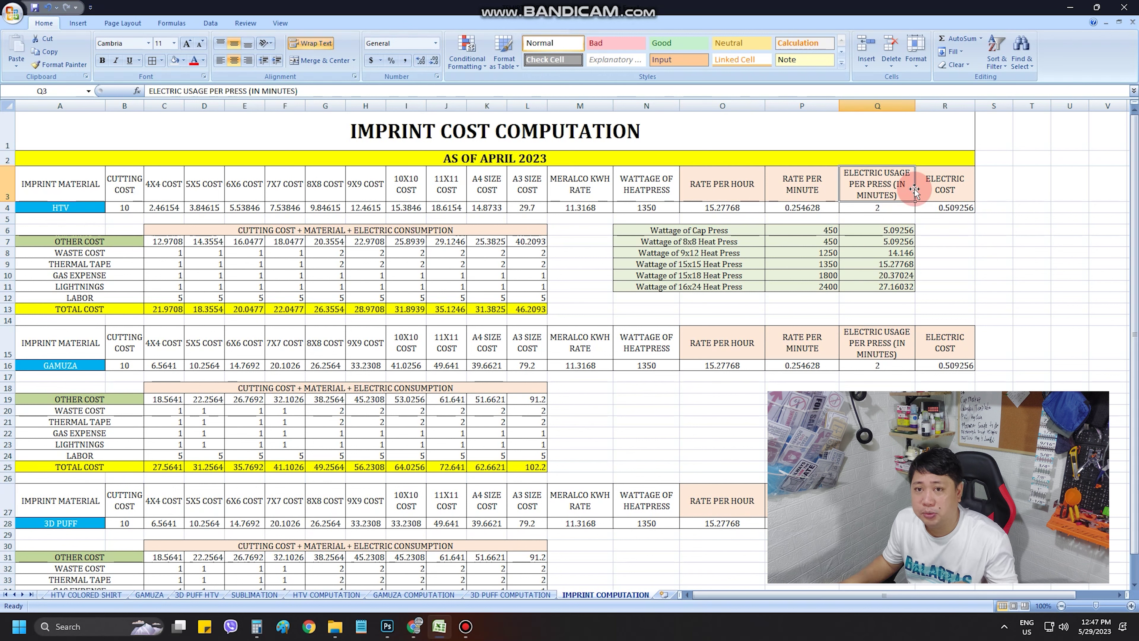
left_click(881, 213)
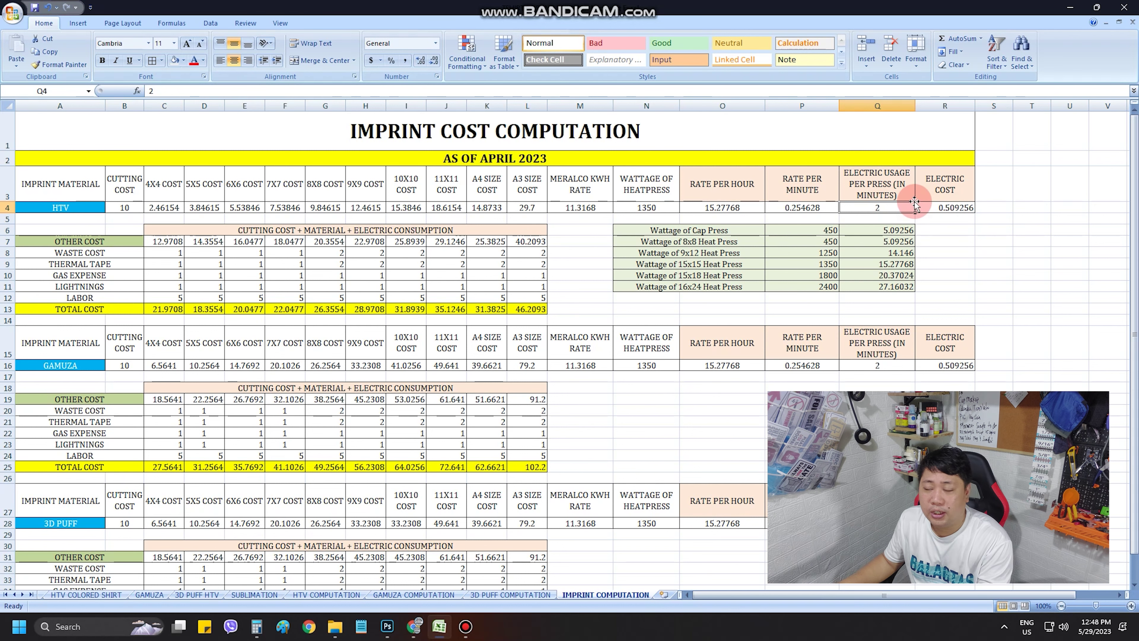
left_click(938, 206)
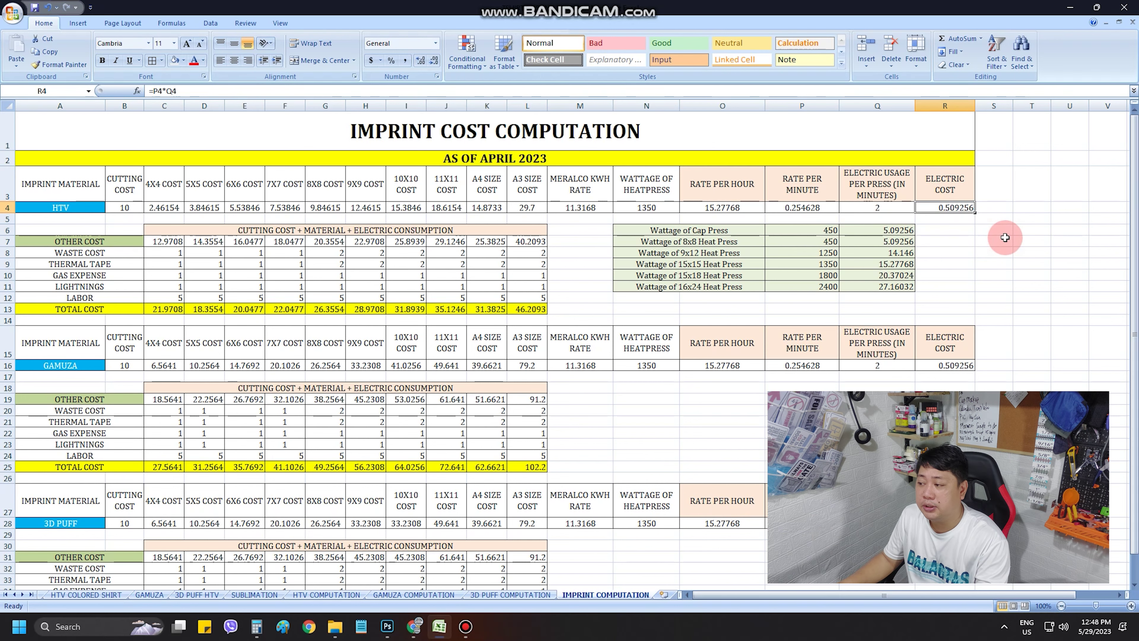
left_click(884, 209)
left_click(950, 208)
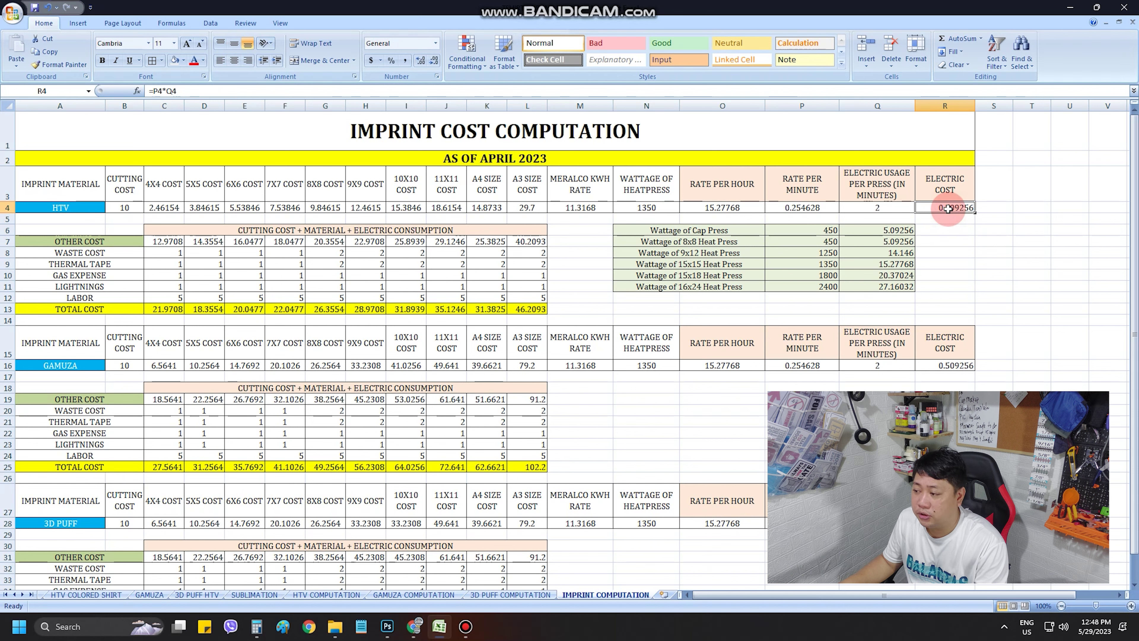
left_click(899, 207)
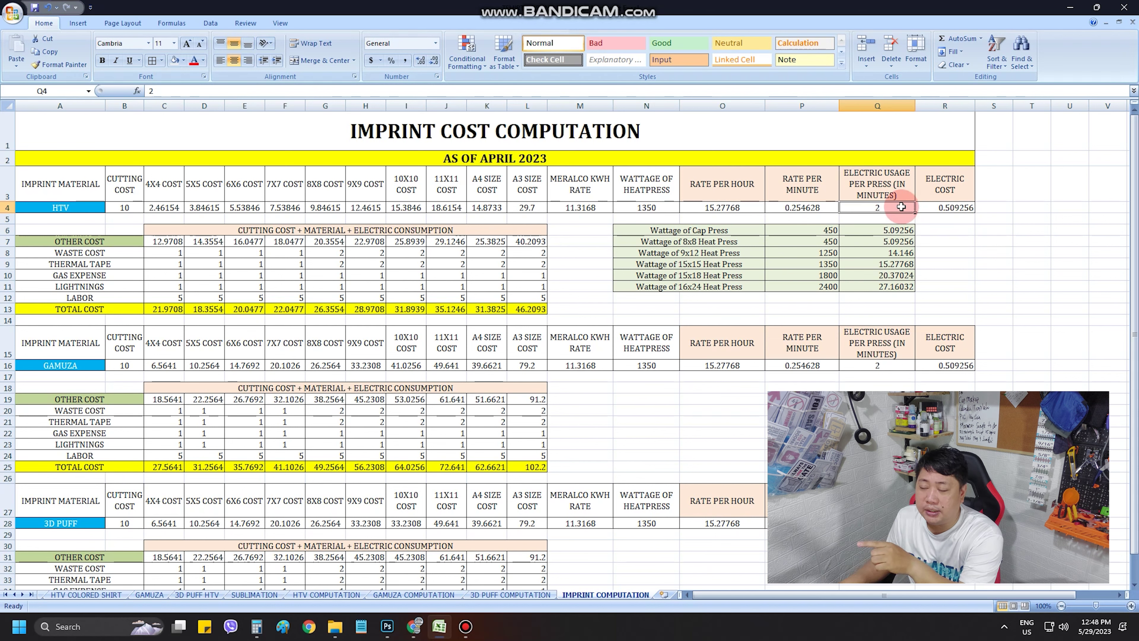
left_click(768, 209)
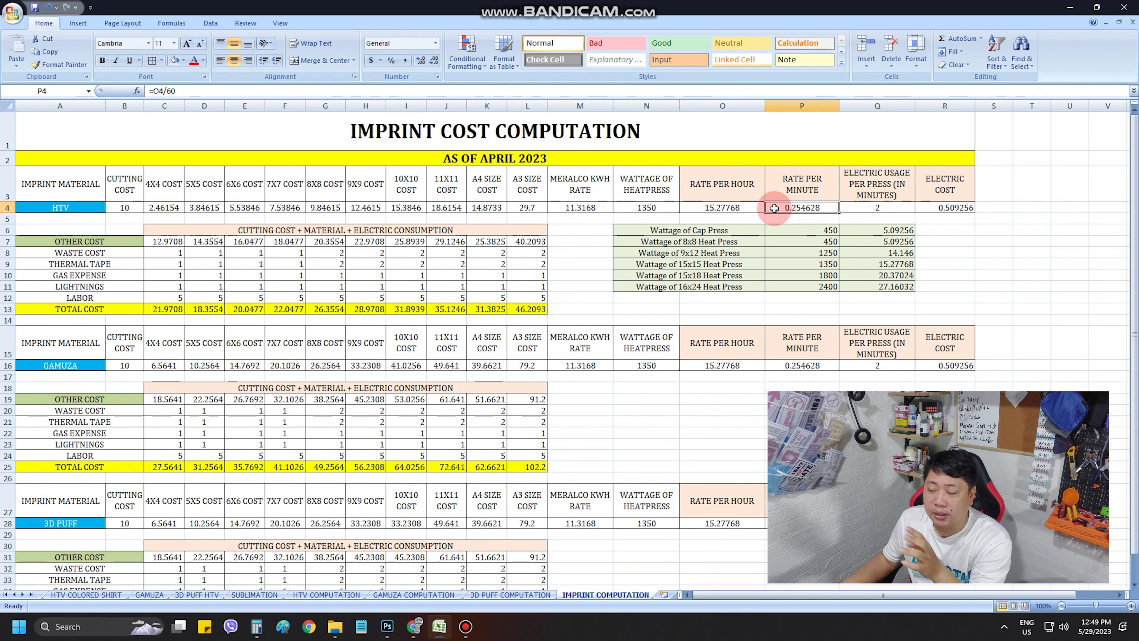
left_click(951, 209)
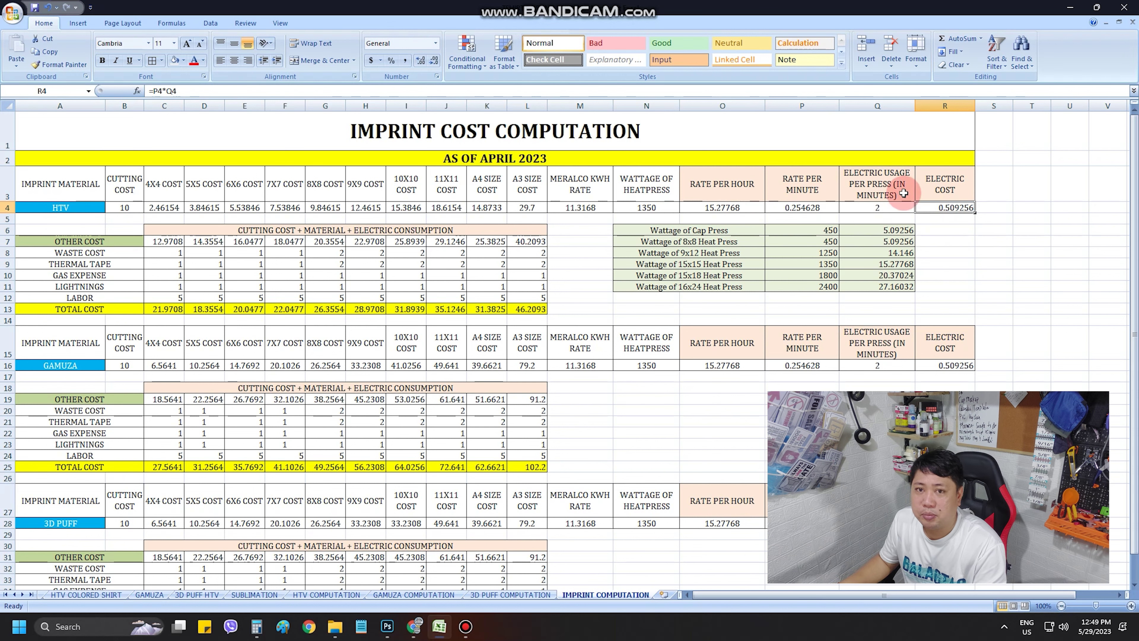
Review the HTV section's combined cost heading and its other cost items, from waste cost and thermal tape to gas expense
left_click(179, 230)
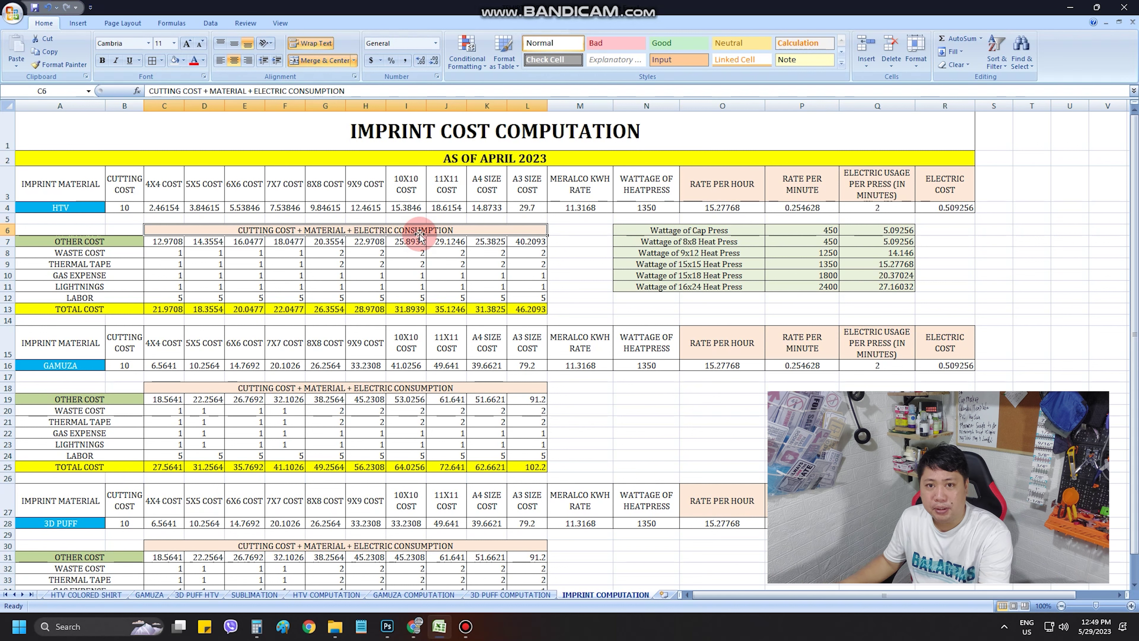
left_click(93, 242)
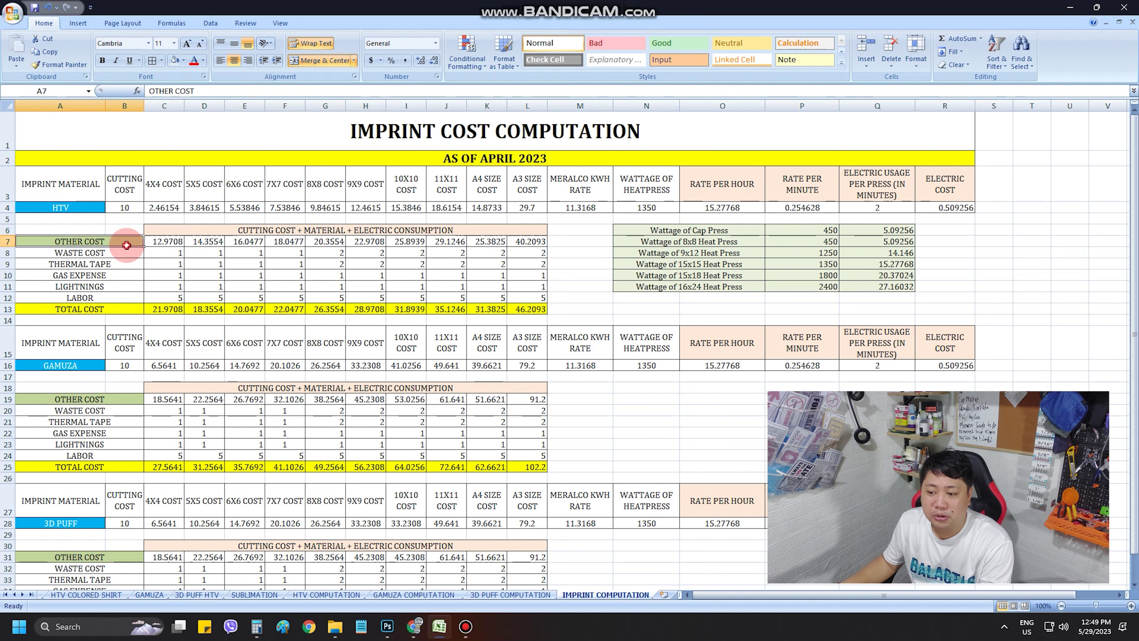
left_click_drag(93, 242, 92, 265)
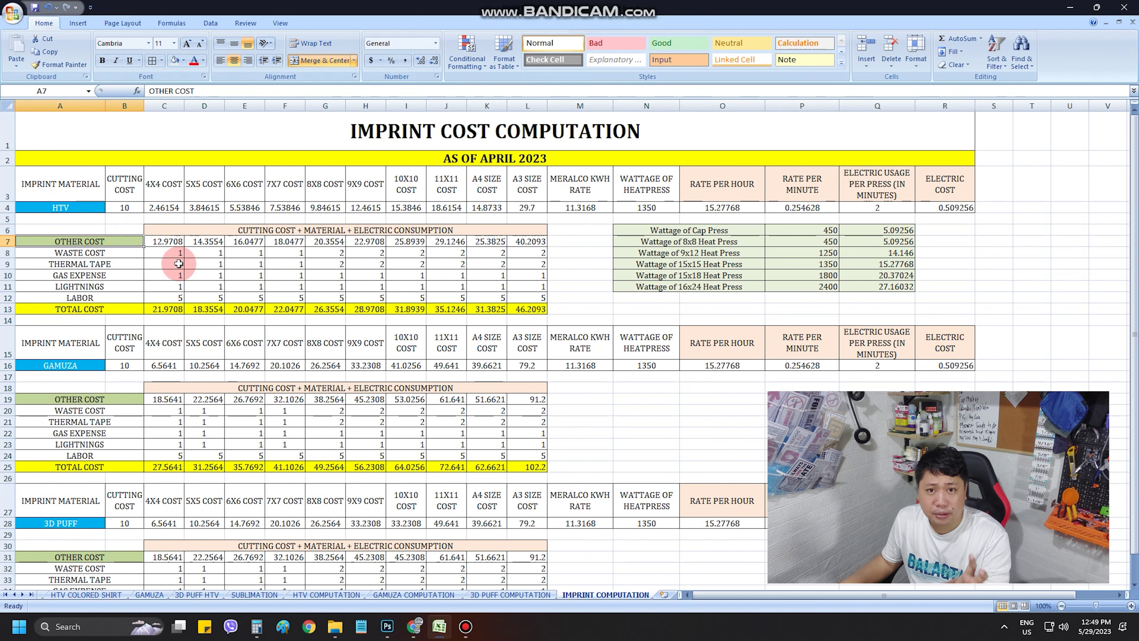
left_click(92, 254)
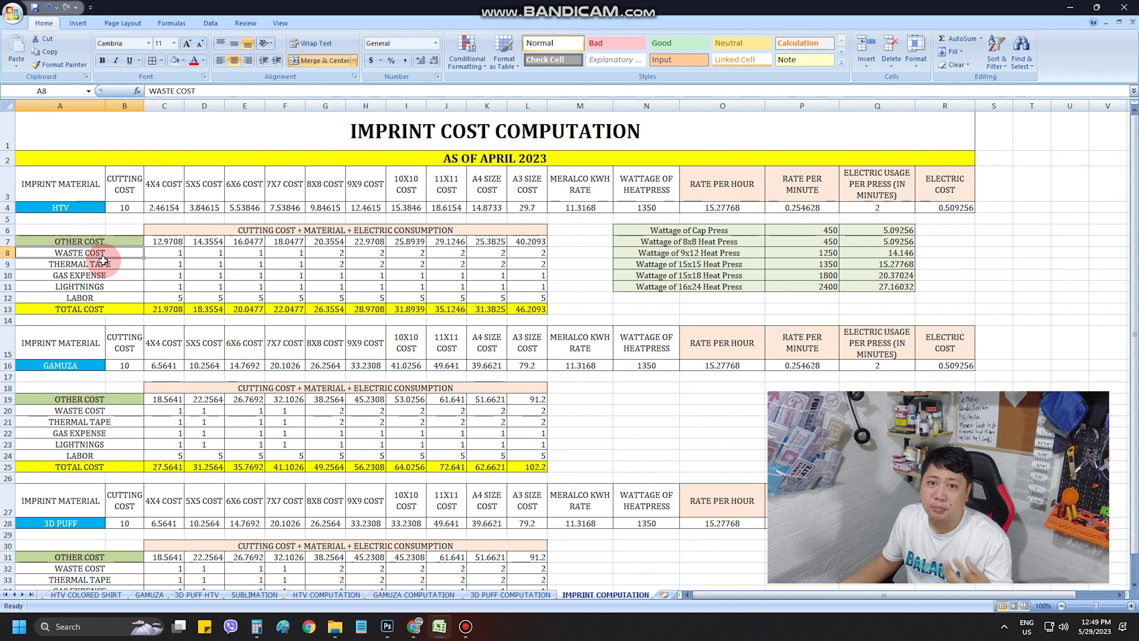
left_click(130, 267)
left_click(124, 255)
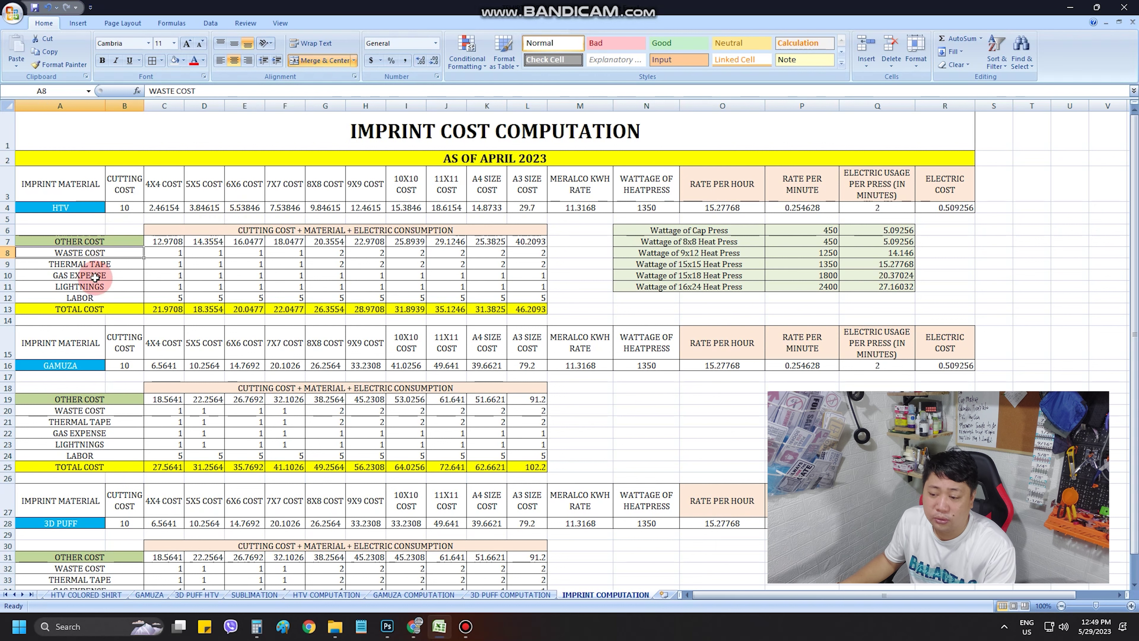
left_click(100, 263)
left_click(107, 253)
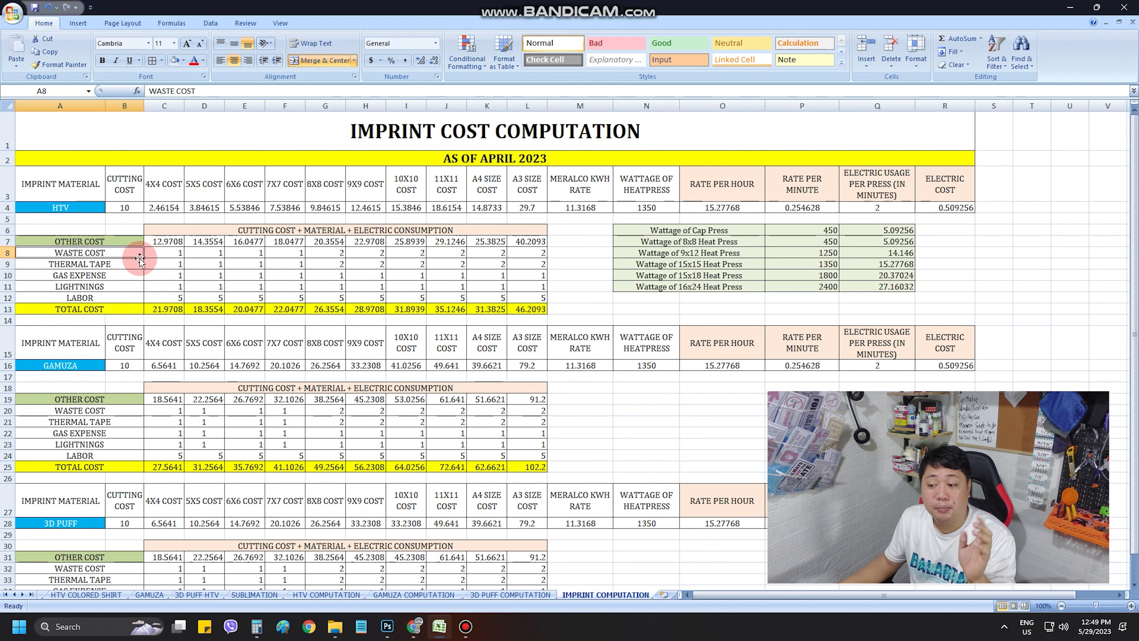
left_click(166, 255)
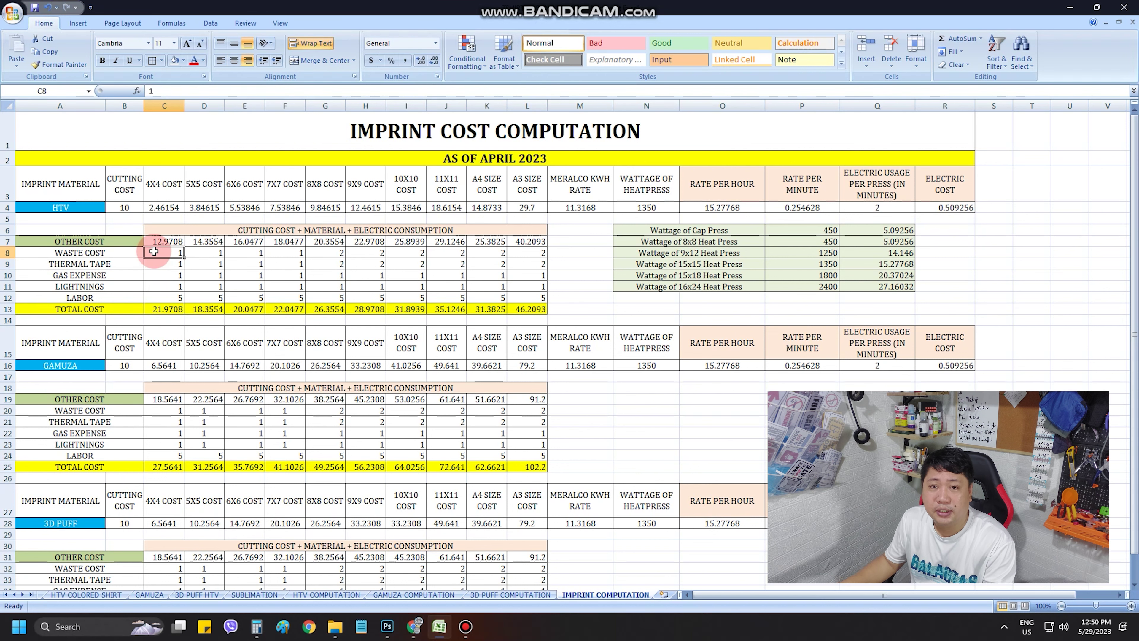
left_click(118, 263)
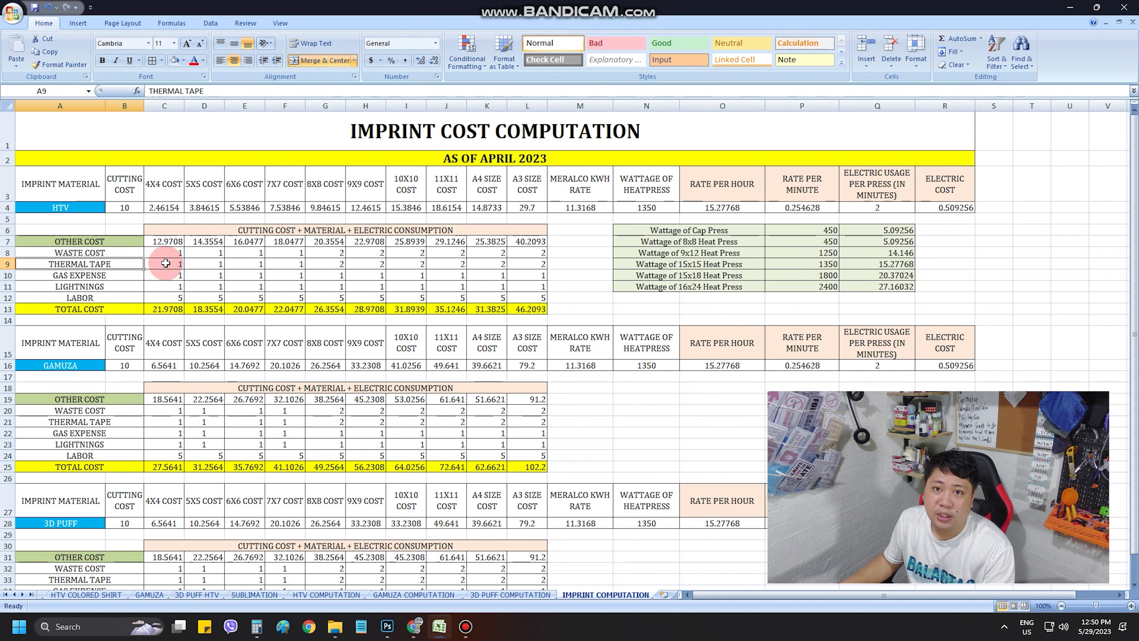
left_click(125, 279)
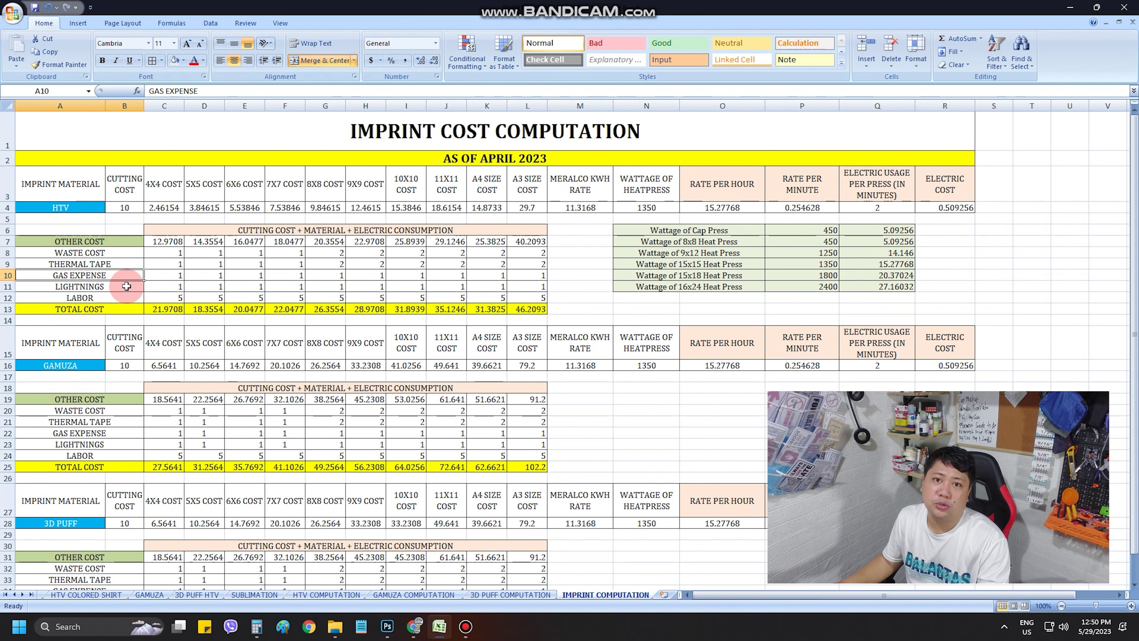
Try gas expenses of 5, 2 and 3 for the 4X4 size in the HTV section and set it back to 1
left_click(168, 275)
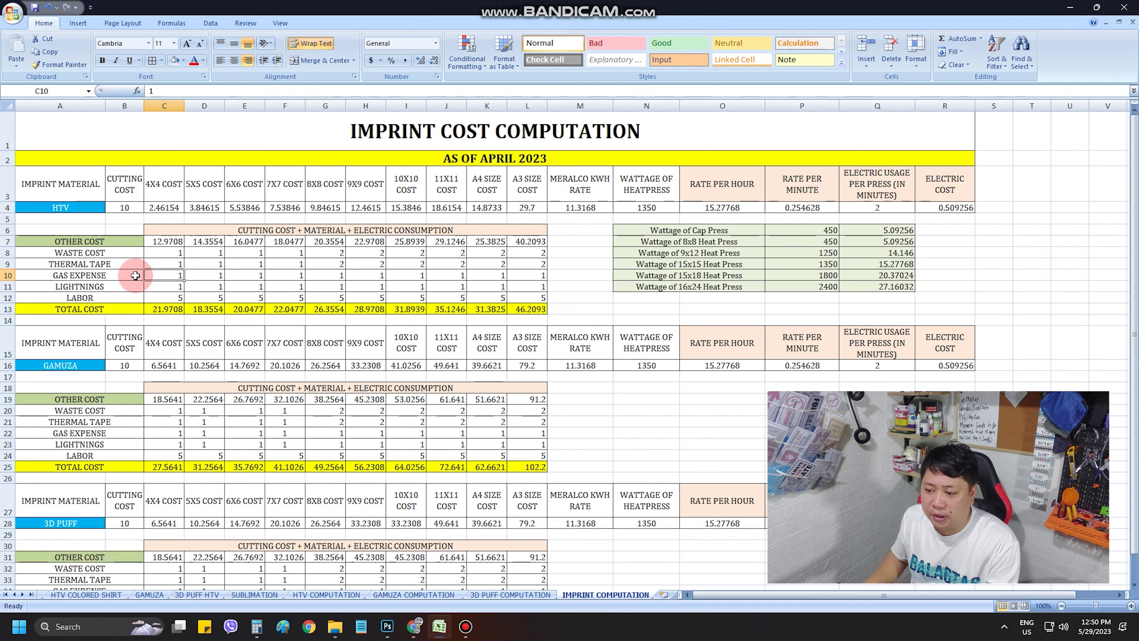
type("5")
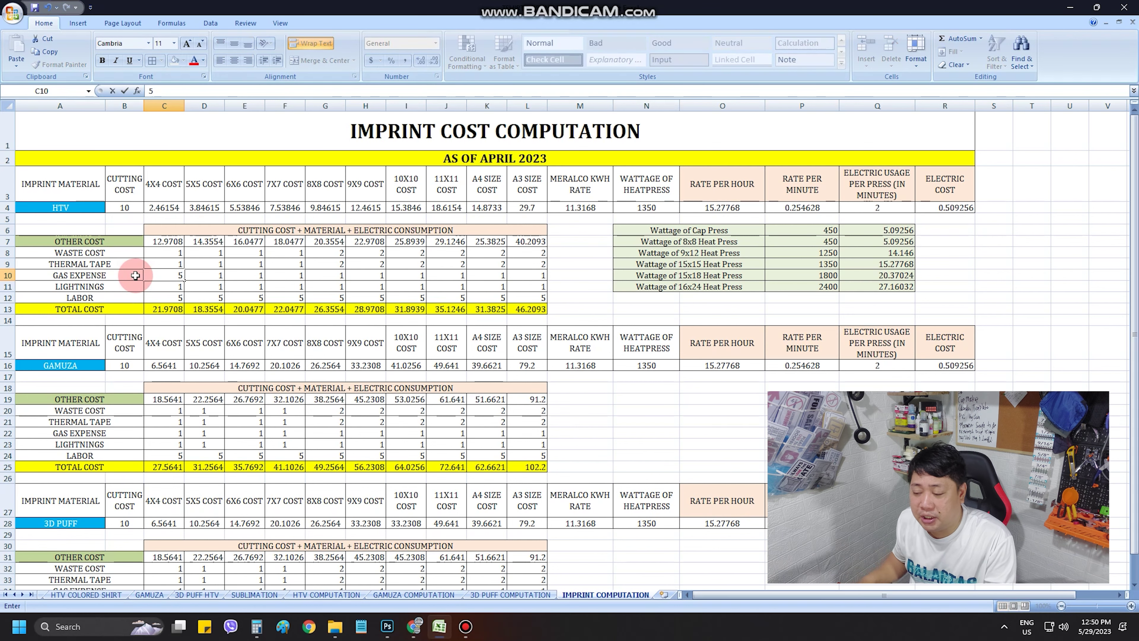
key("Escape")
type("2")
key("Return")
left_click(162, 276)
type("3")
key("Return")
left_click(168, 275)
type("1")
key("Return")
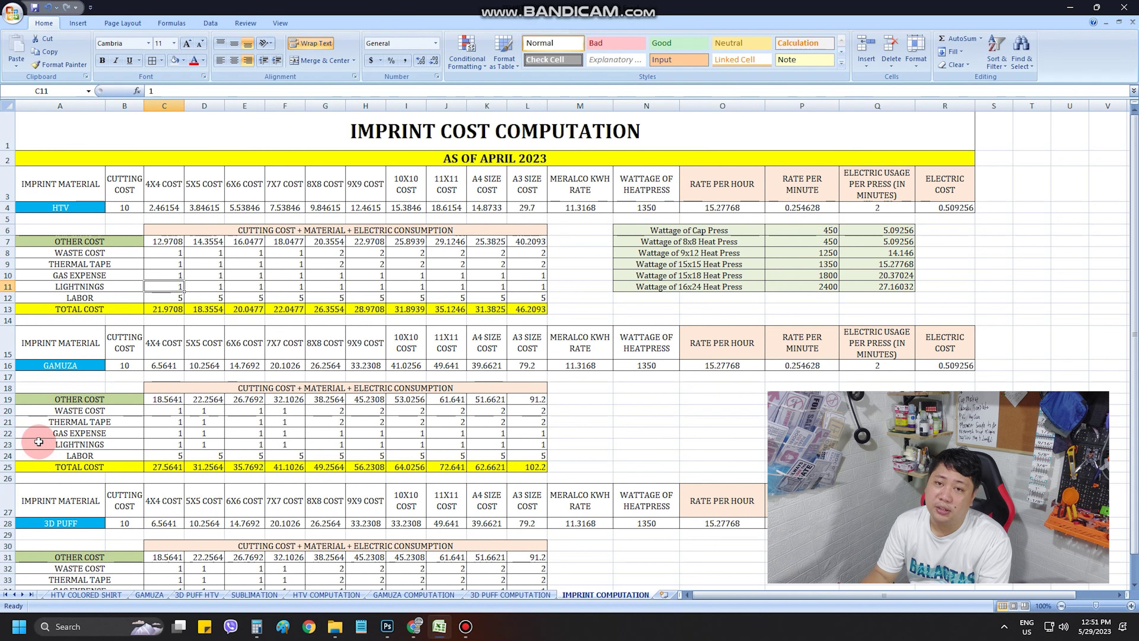
Compare the HTV section's LABOR row on IMPRINT COMPUTATION with the Blue Corner table's LABOR column on HTV COLORED SHIRT
left_click(98, 296)
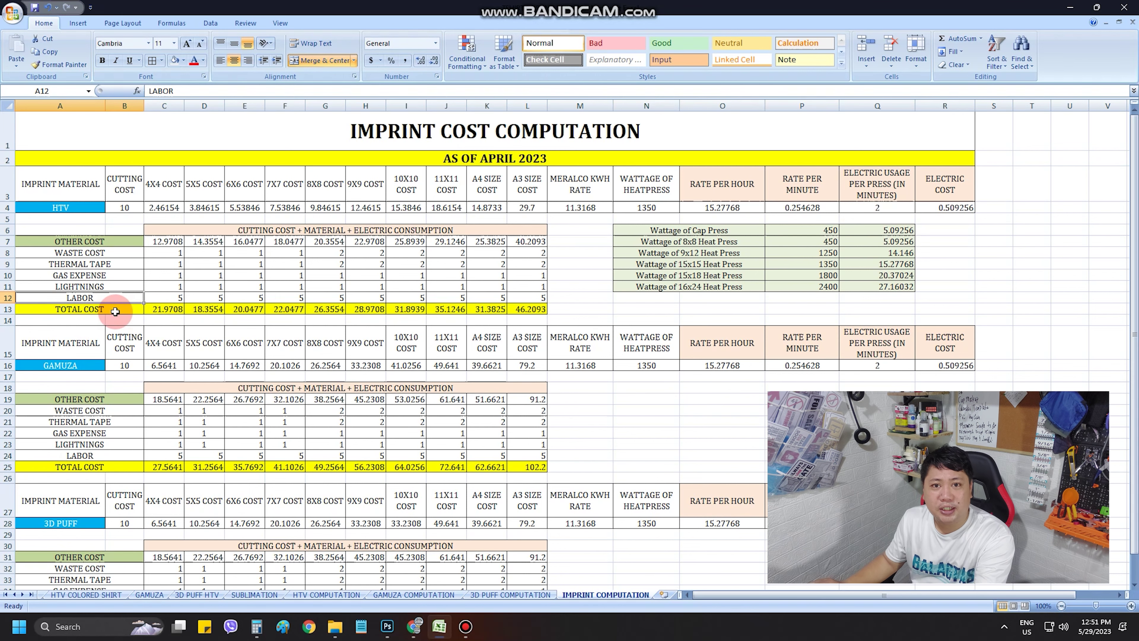
left_click(86, 595)
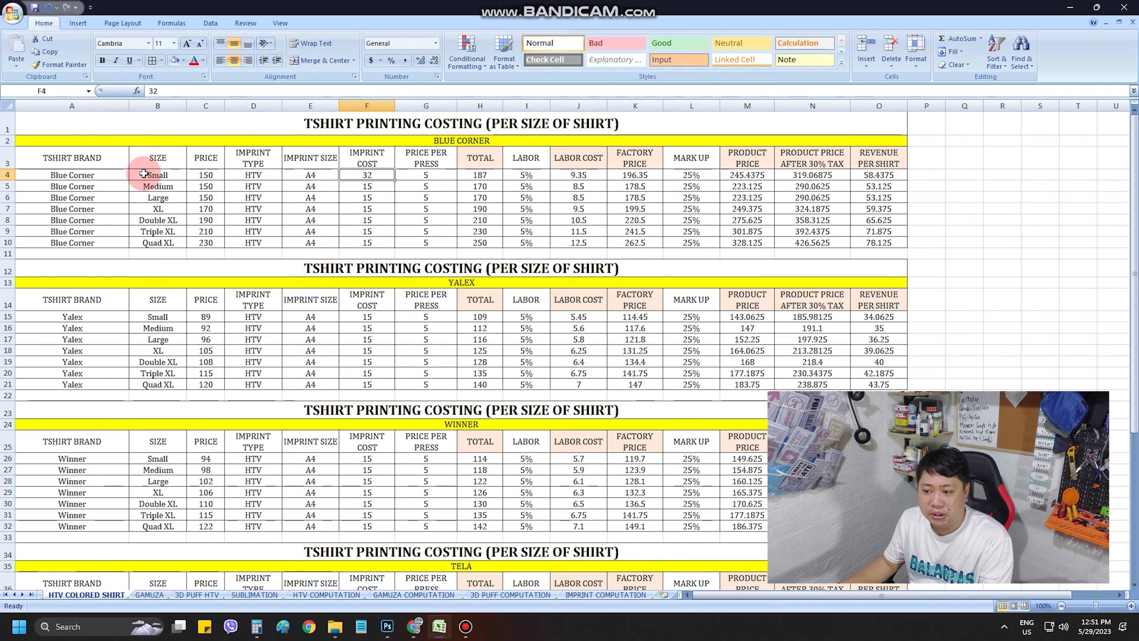
left_click(521, 166)
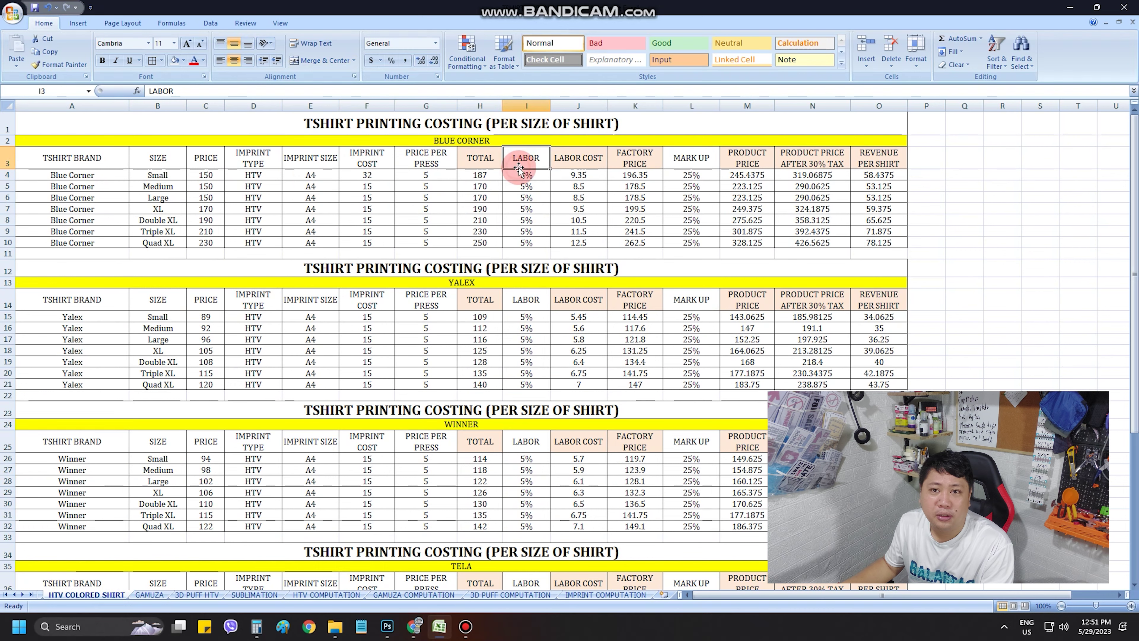
Re-enter 5 as the labor cost of the 4X4 size in the HTV section of IMPRINT COMPUTATION
left_click(642, 601)
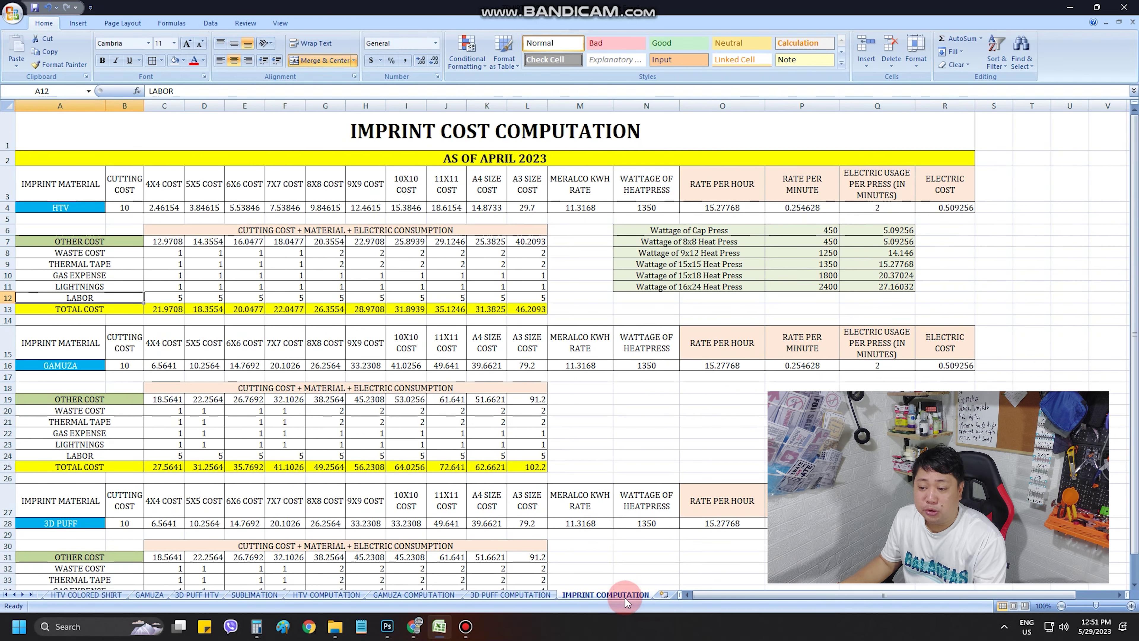
left_click(176, 298)
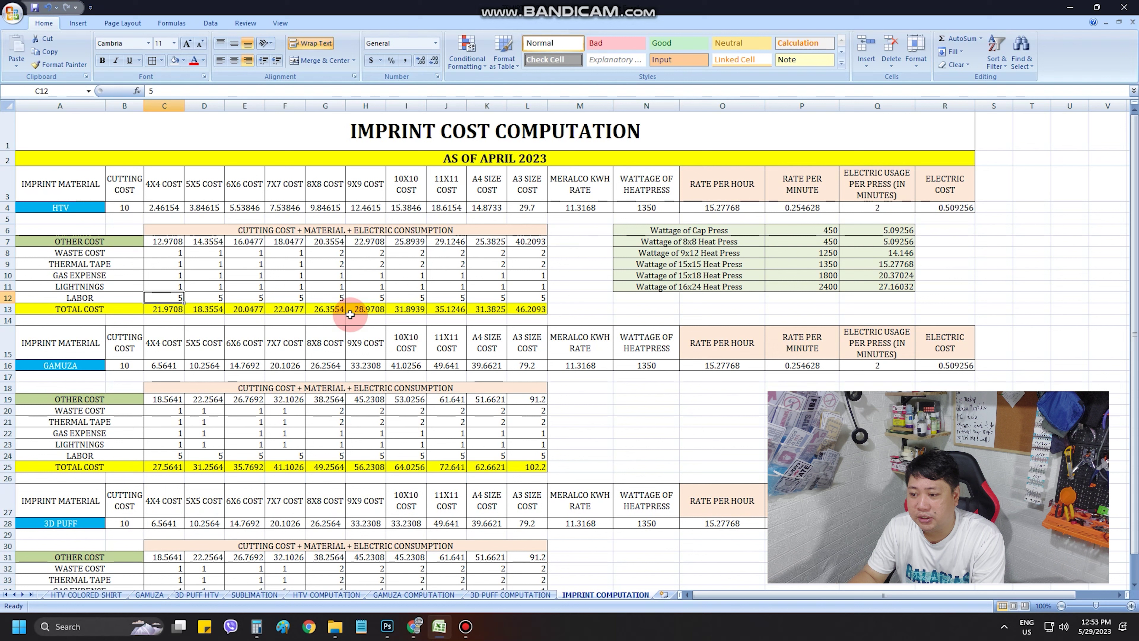
type("1")
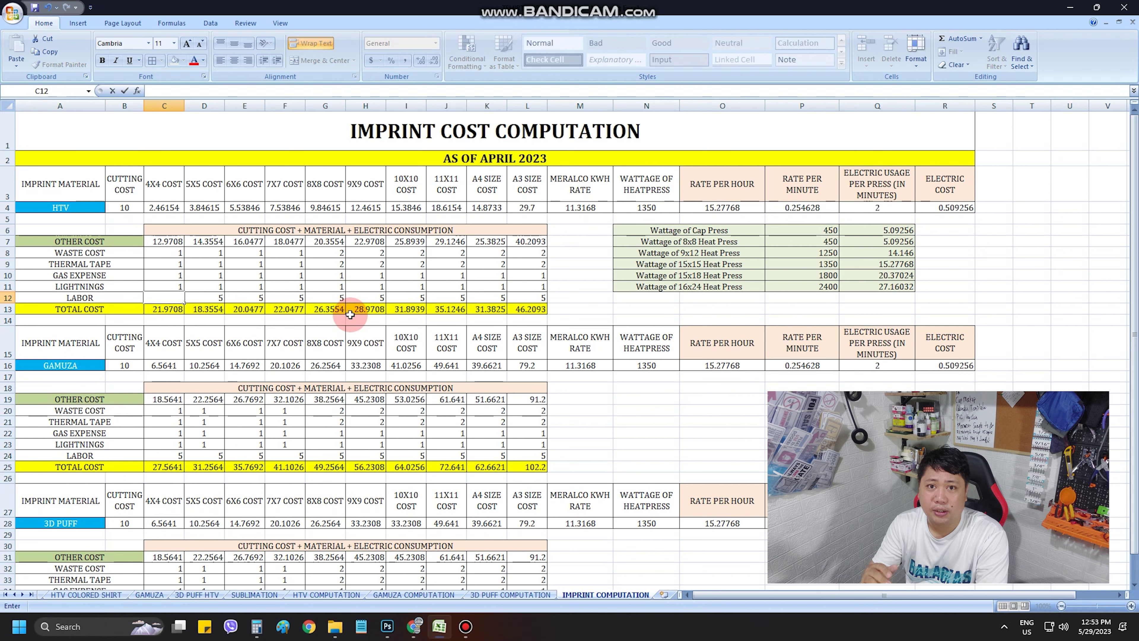
type("5")
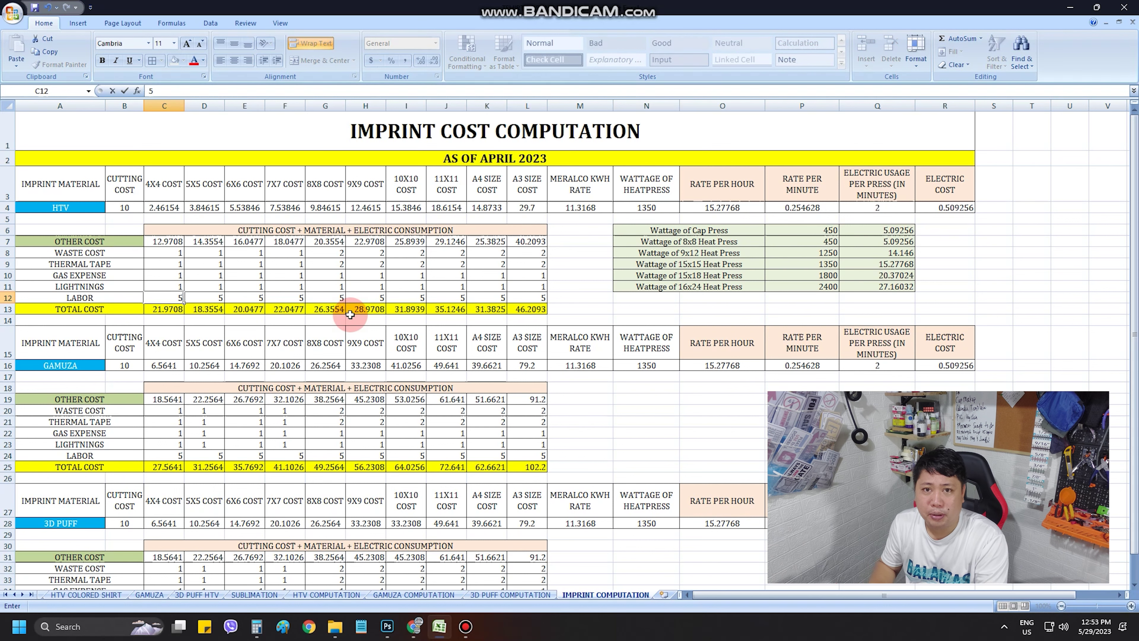
key("Return")
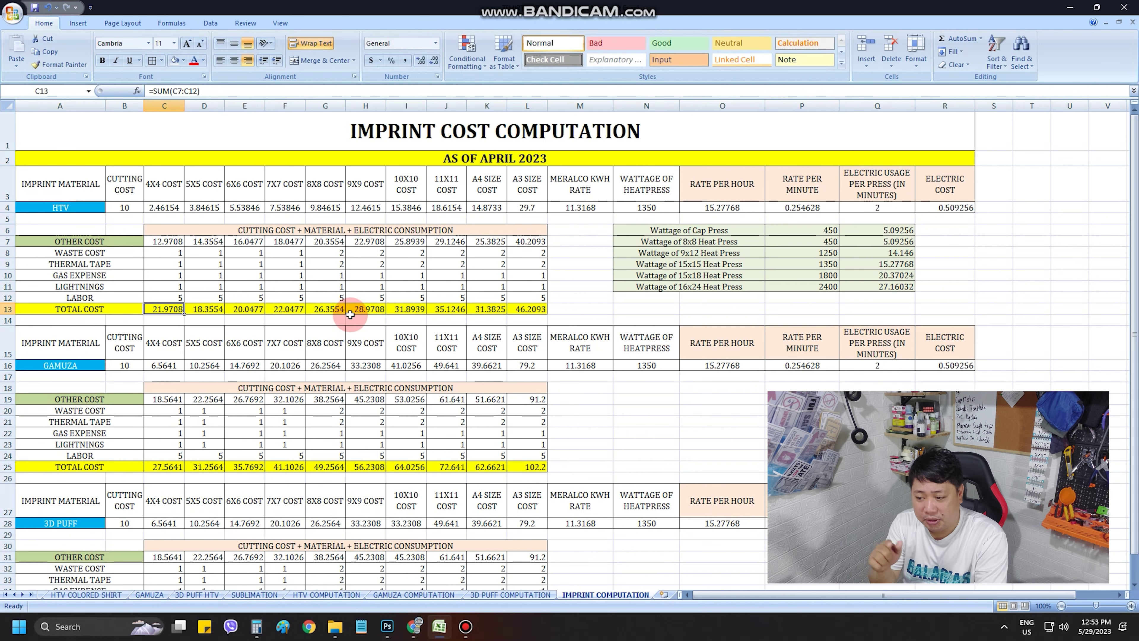
Examine the HTV section's TOTAL COST row for the 4X4, A3 and A4 sizes
left_click(118, 311)
left_click(166, 310)
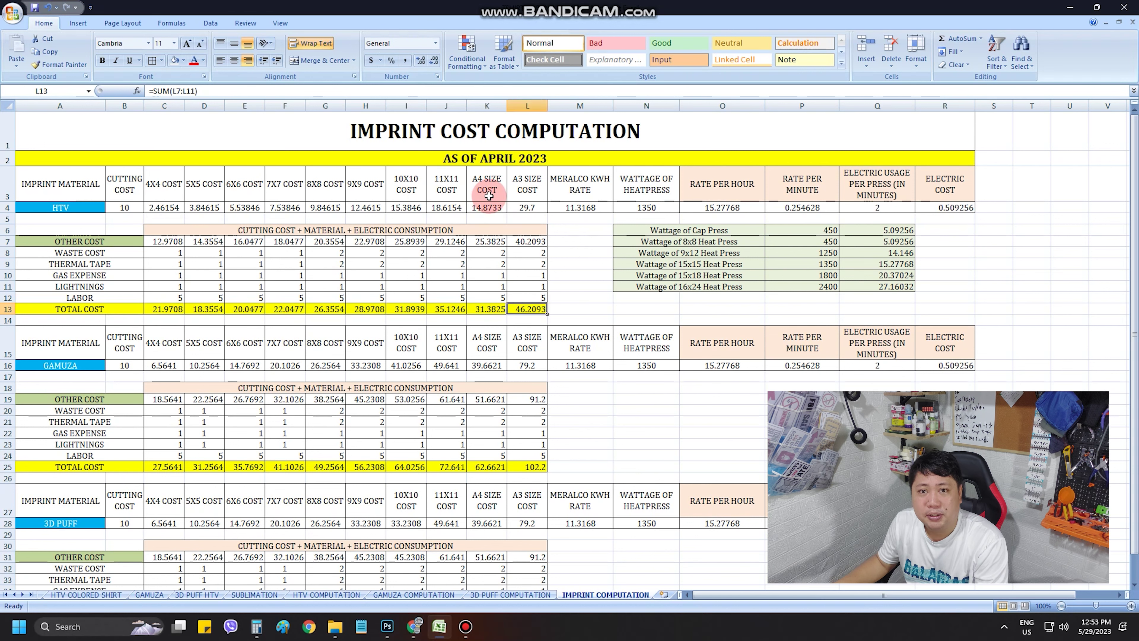
left_click(528, 184)
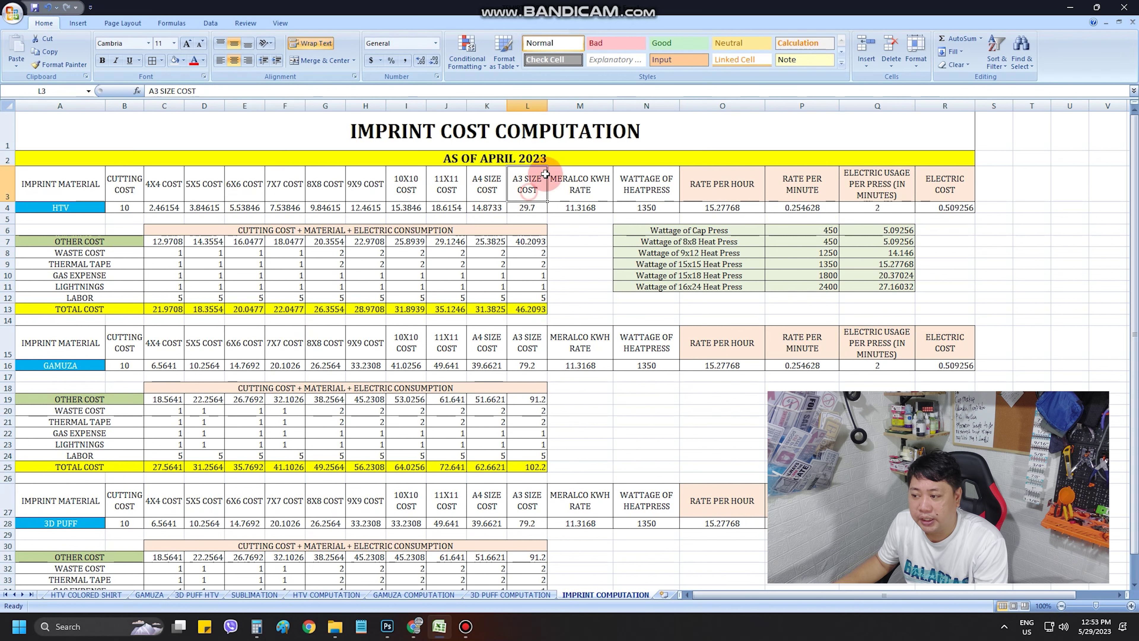
left_click(531, 309)
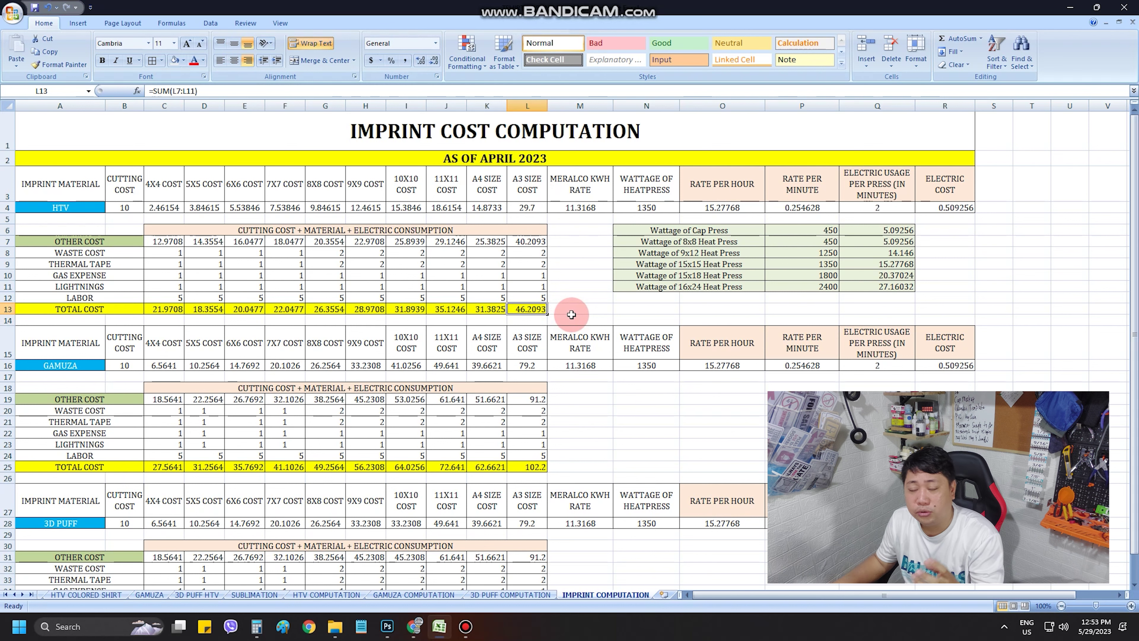
left_click(488, 198)
left_click(497, 310)
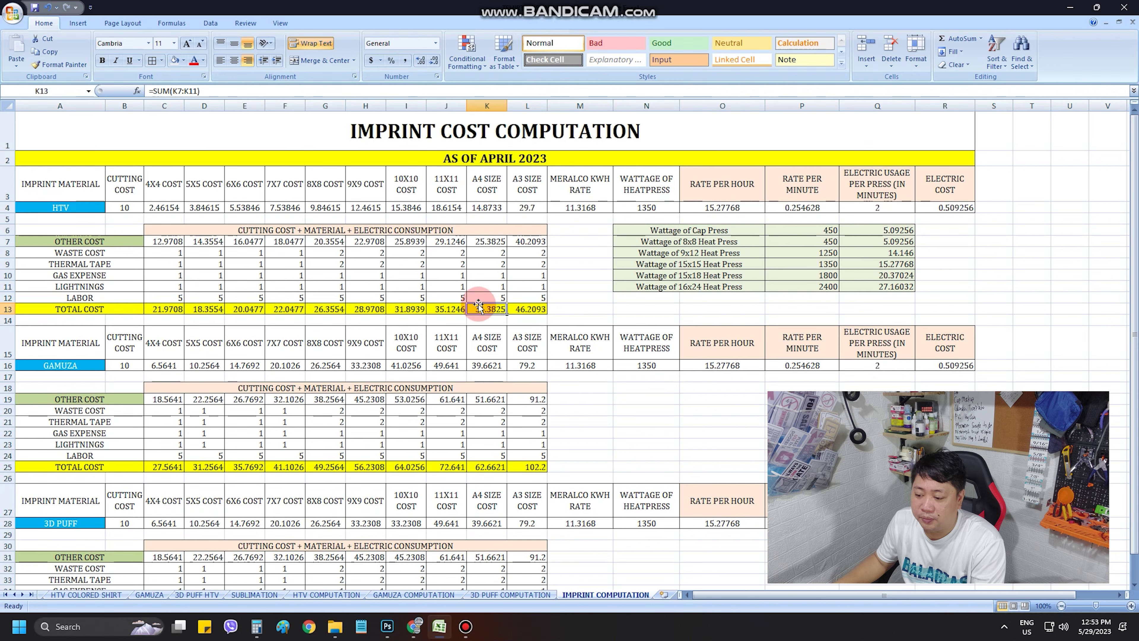
Set the imprint cost of the small Blue Corner shirt to 32 on the HTV WHITE SHIRT sheet
left_click(78, 597)
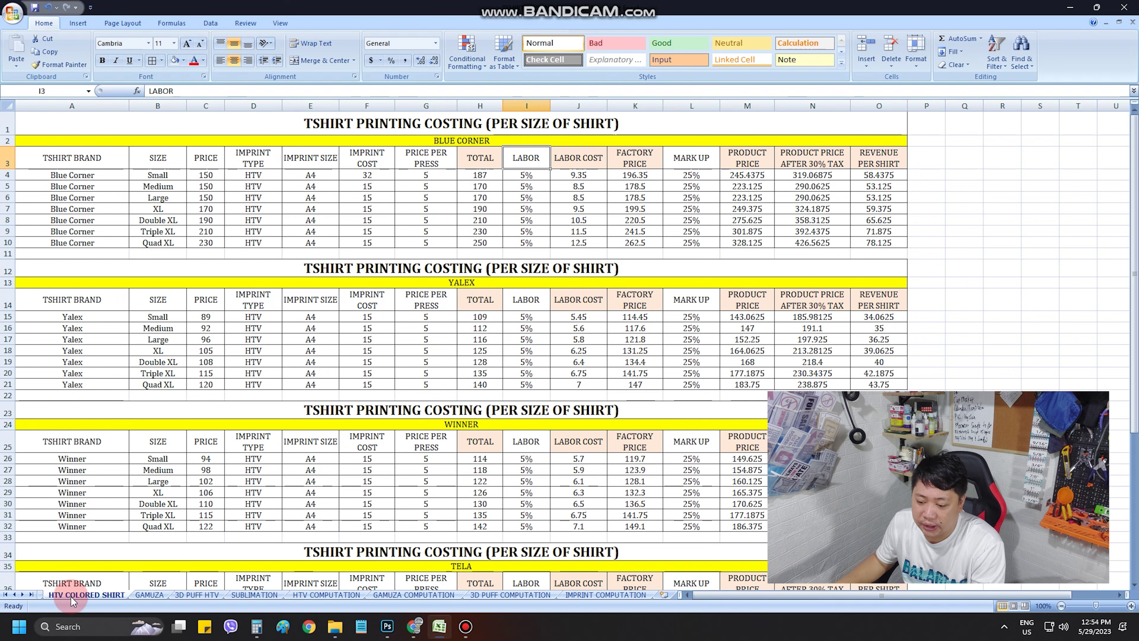
left_click(14, 594)
left_click(63, 595)
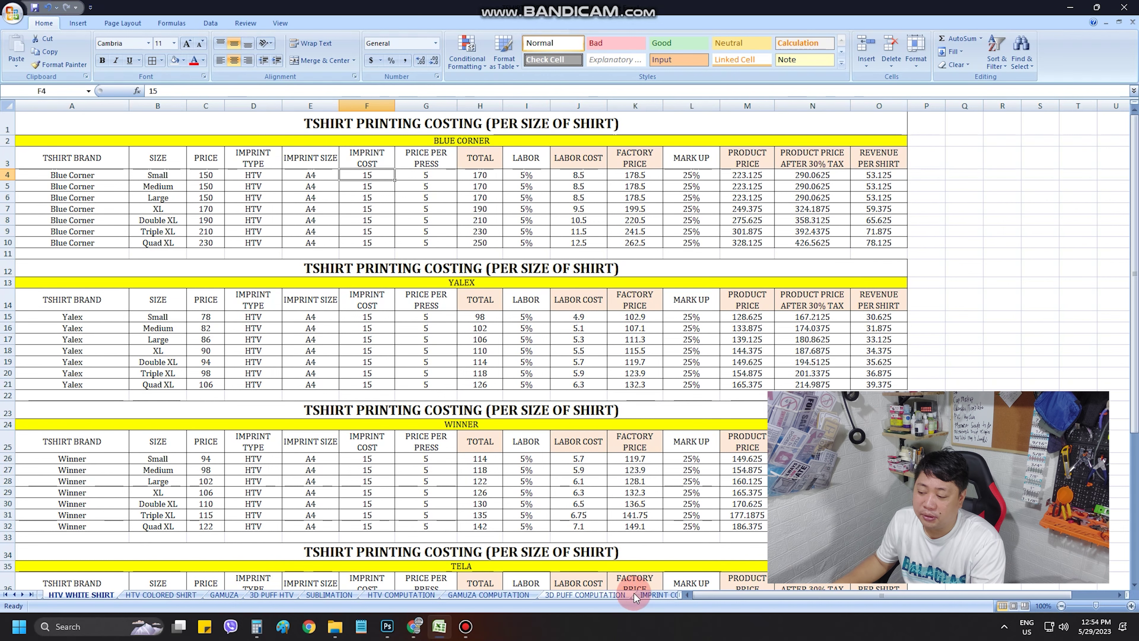
left_click(650, 595)
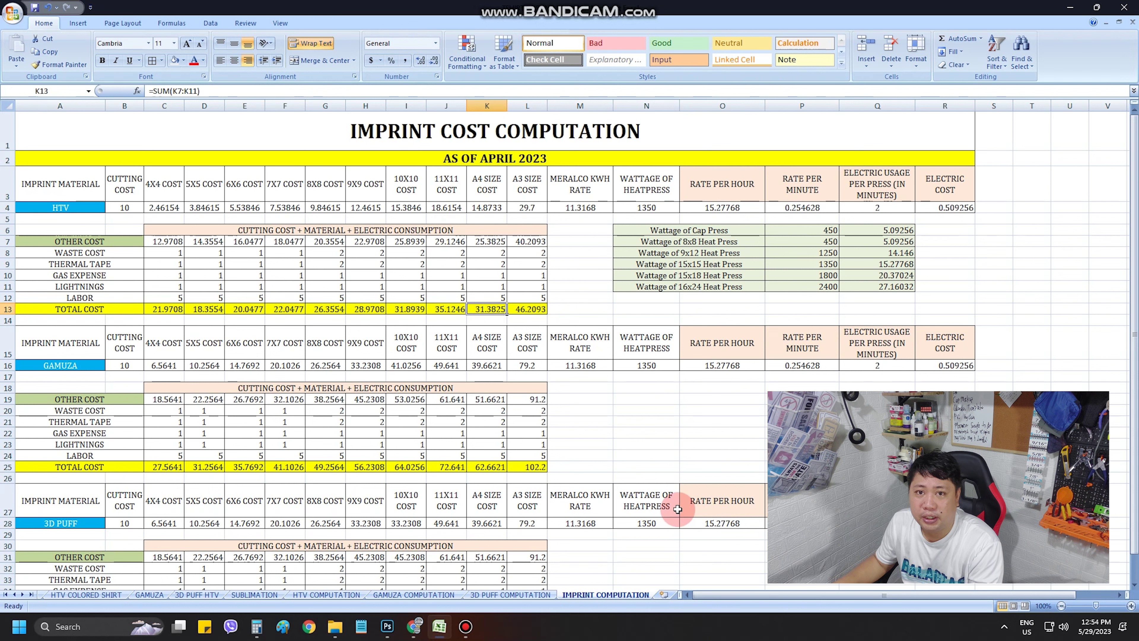
left_click(15, 597)
left_click(81, 595)
left_click(382, 174)
type("32")
key("Return")
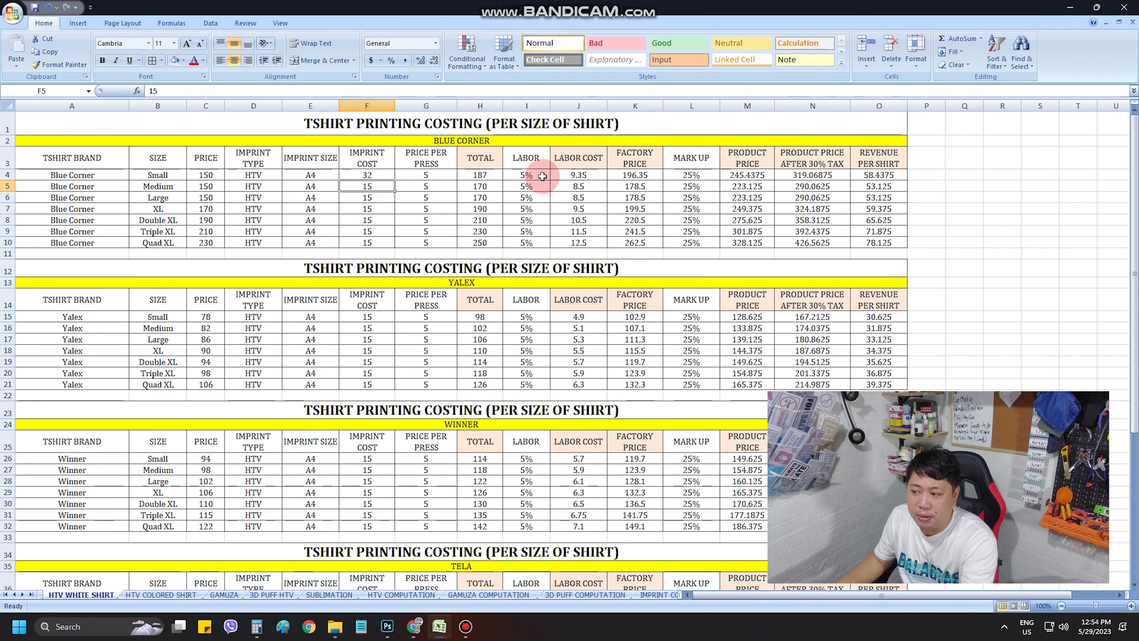
Review the small Blue Corner shirt's calculated values from total and labor cost through product price to revenue per shirt
left_click_drag(479, 175, 694, 176)
left_click(694, 175)
left_click(745, 175)
left_click(809, 176)
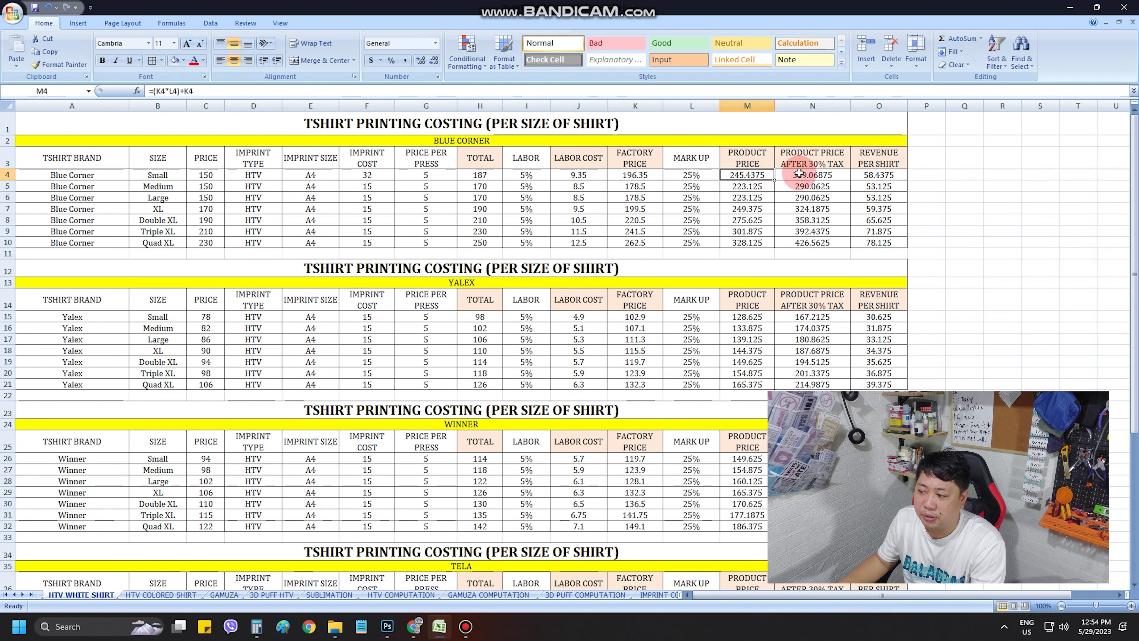
left_click(868, 175)
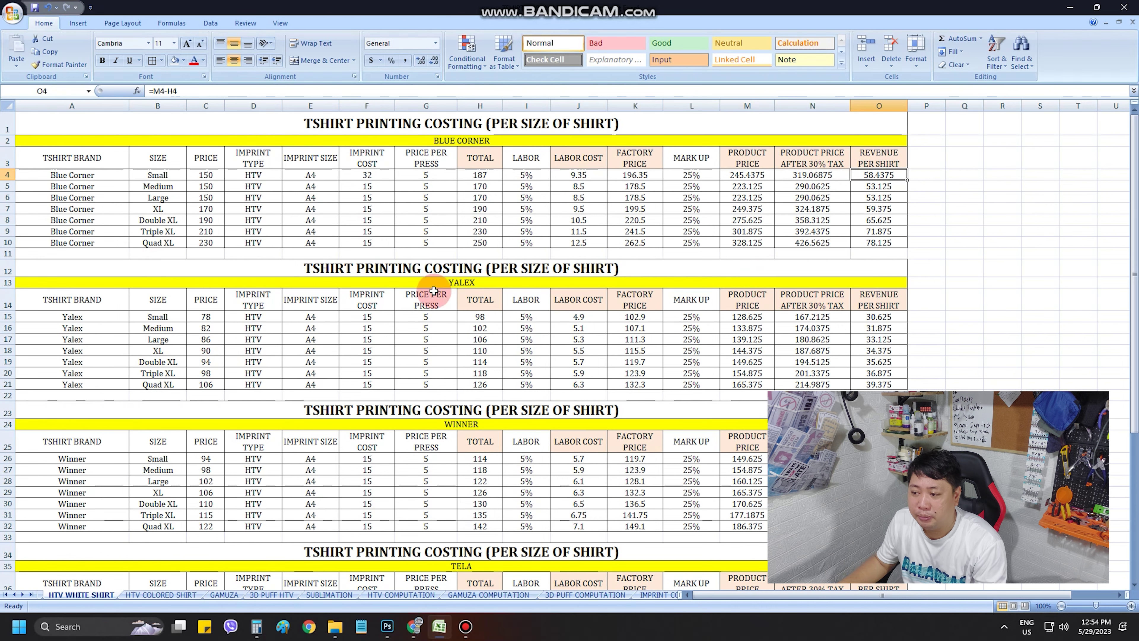
left_click(362, 175)
Review the HTV, GAMUZA and 3D PUFF imprint material sections on the IMPRINT COMPUTATION sheet
left_click(659, 594)
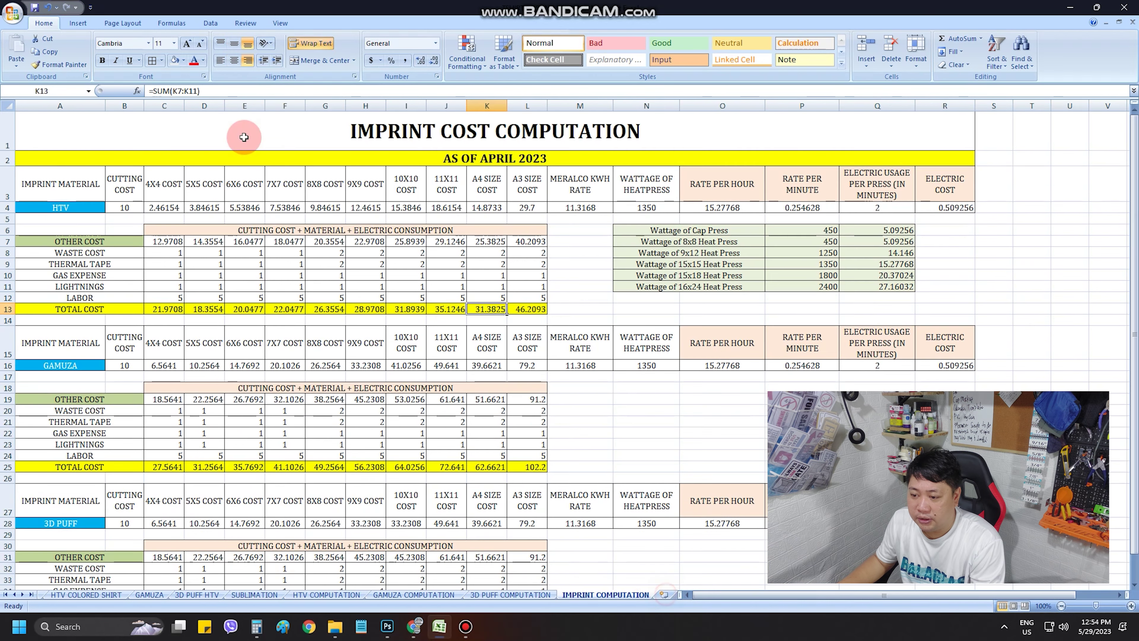
left_click(87, 198)
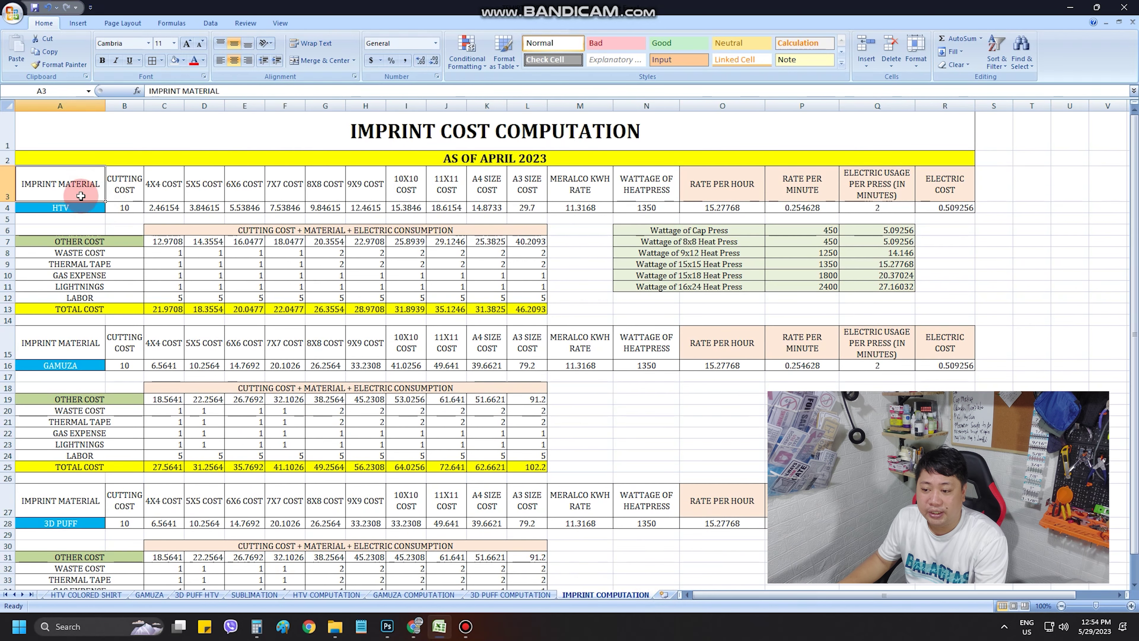
left_click(74, 207)
left_click(72, 367)
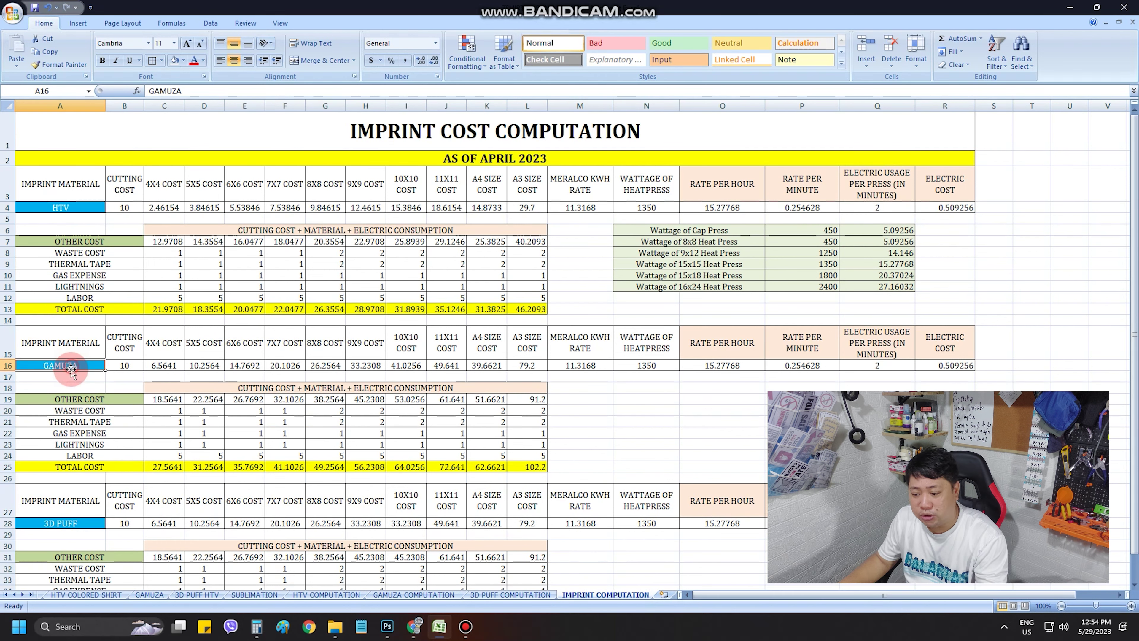
left_click(60, 534)
scroll(190, 468, "down", 3)
scroll(191, 468, "up", 3)
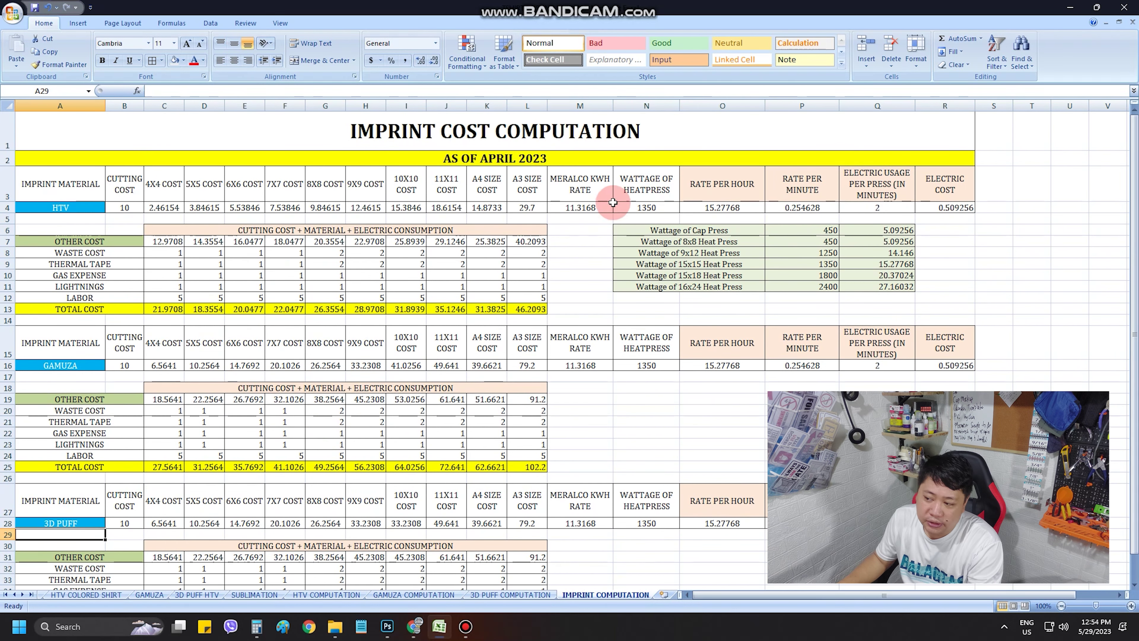
Review the HTV row's heat press wattage and the section's cost items from waste cost to labor
left_click(647, 208)
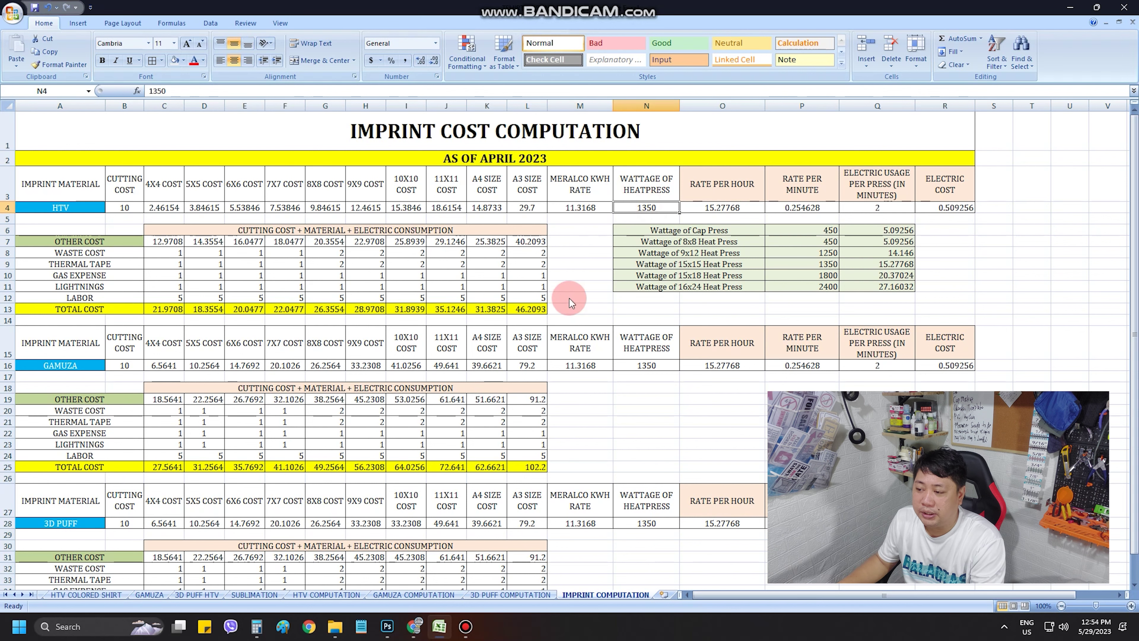
left_click_drag(80, 253, 89, 302)
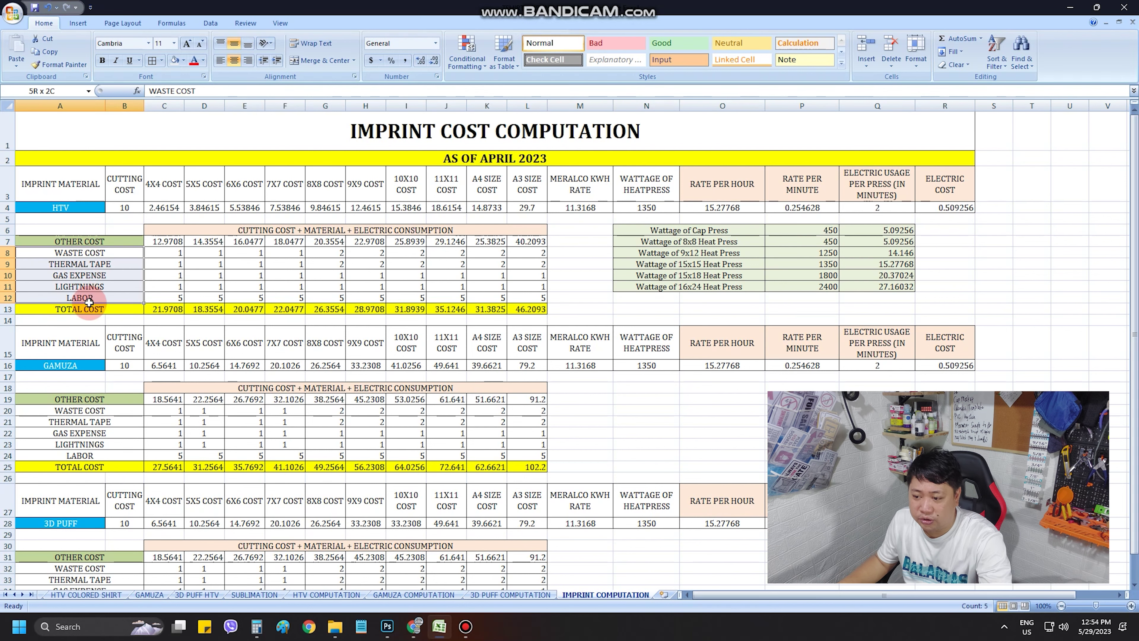
left_click(178, 297)
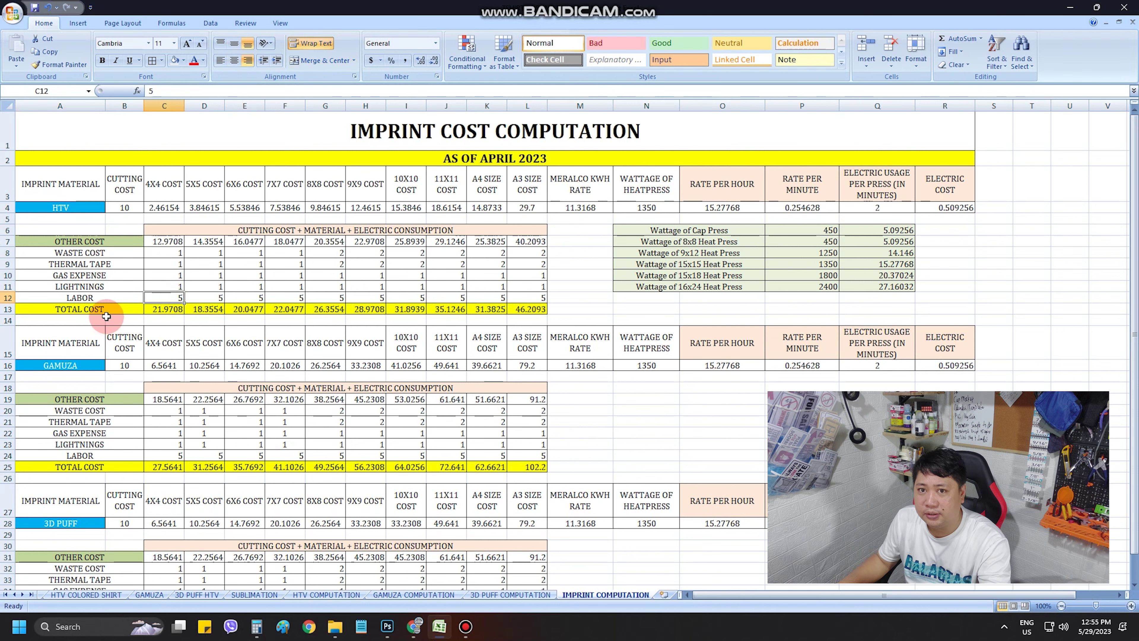
Compare the wattage table of the heat press models and its rates with the HTV row's wattage and electric cost
left_click_drag(693, 230, 737, 278)
left_click(650, 194)
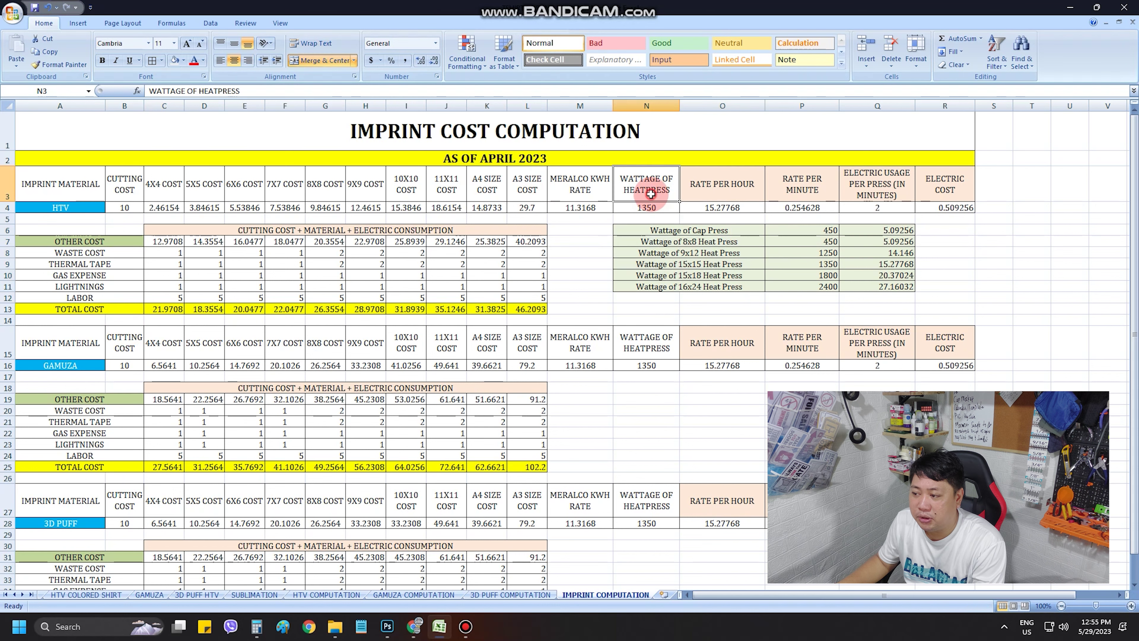
left_click_drag(892, 230, 896, 285)
left_click(960, 230)
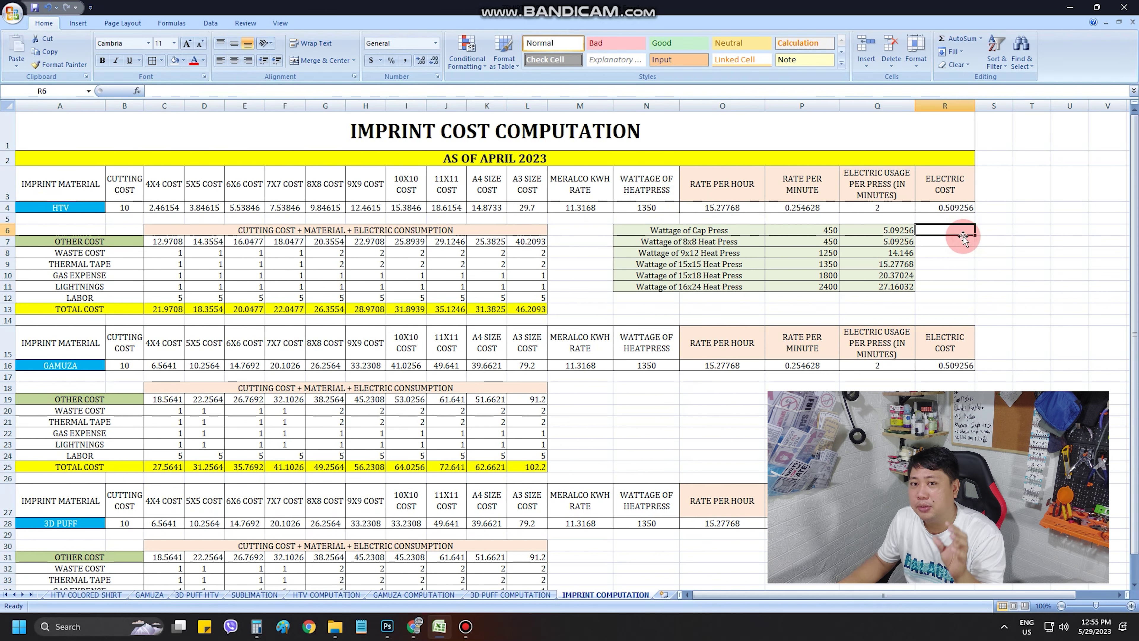
left_click(930, 204)
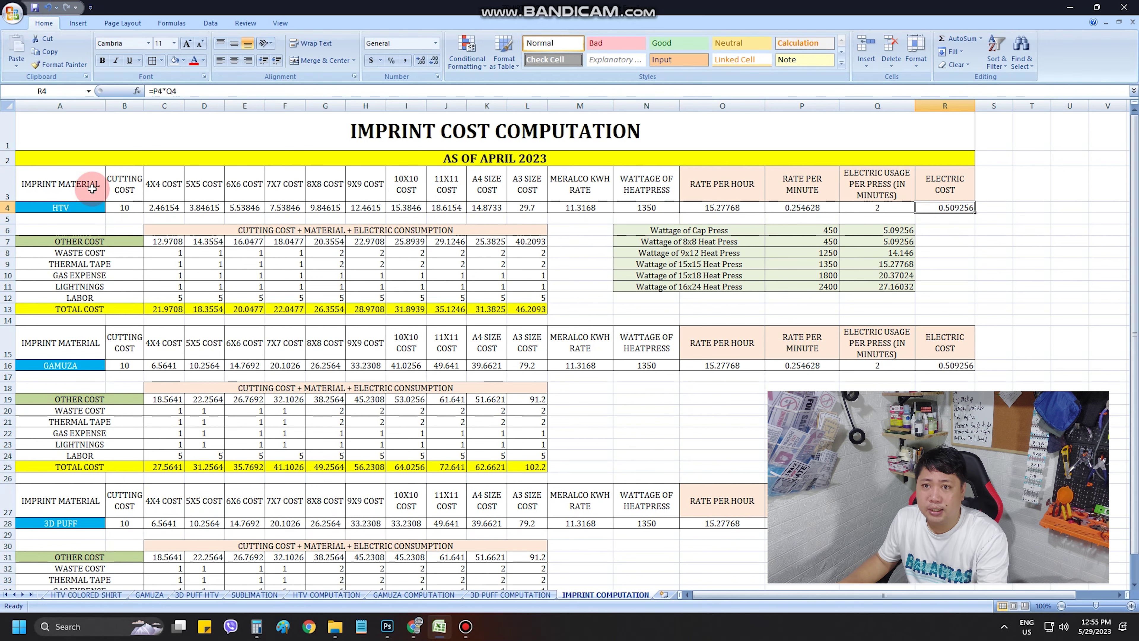
Review the HTV table's column headings and its 4X4 and 5X5 material costs
left_click_drag(92, 189, 903, 184)
left_click(146, 197)
left_click(157, 207)
left_click(155, 198)
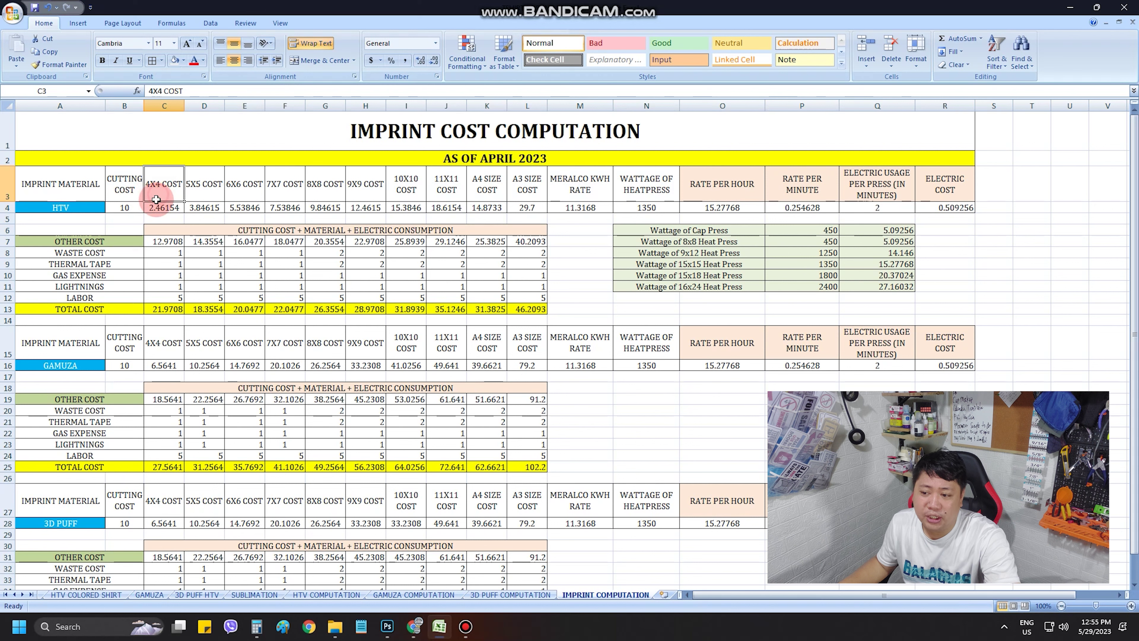
left_click(188, 206)
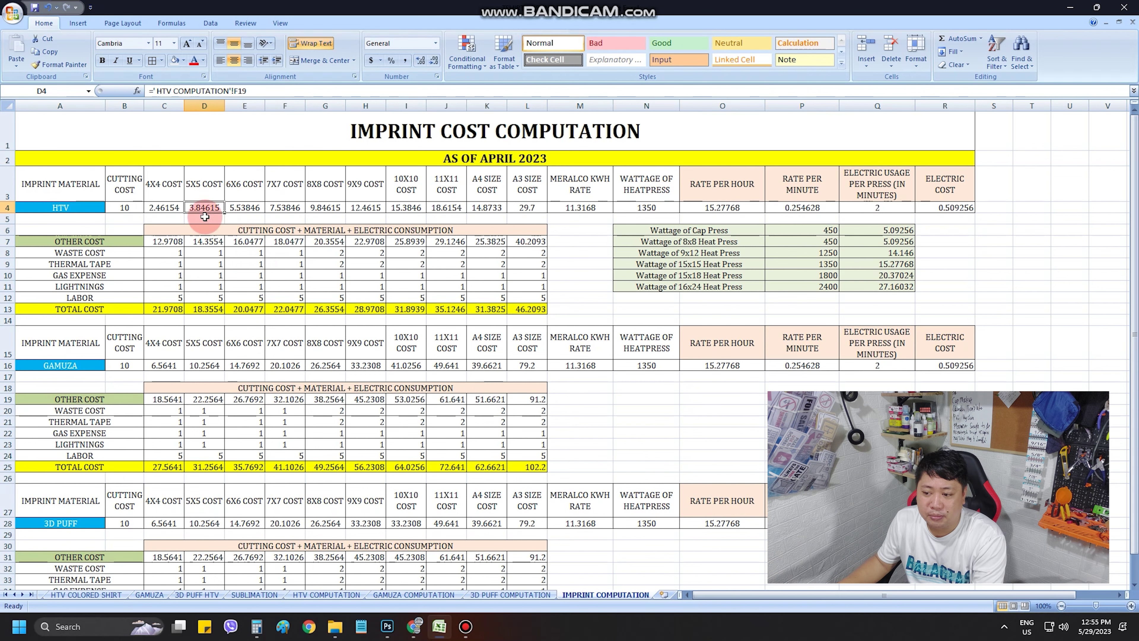
left_click(441, 238)
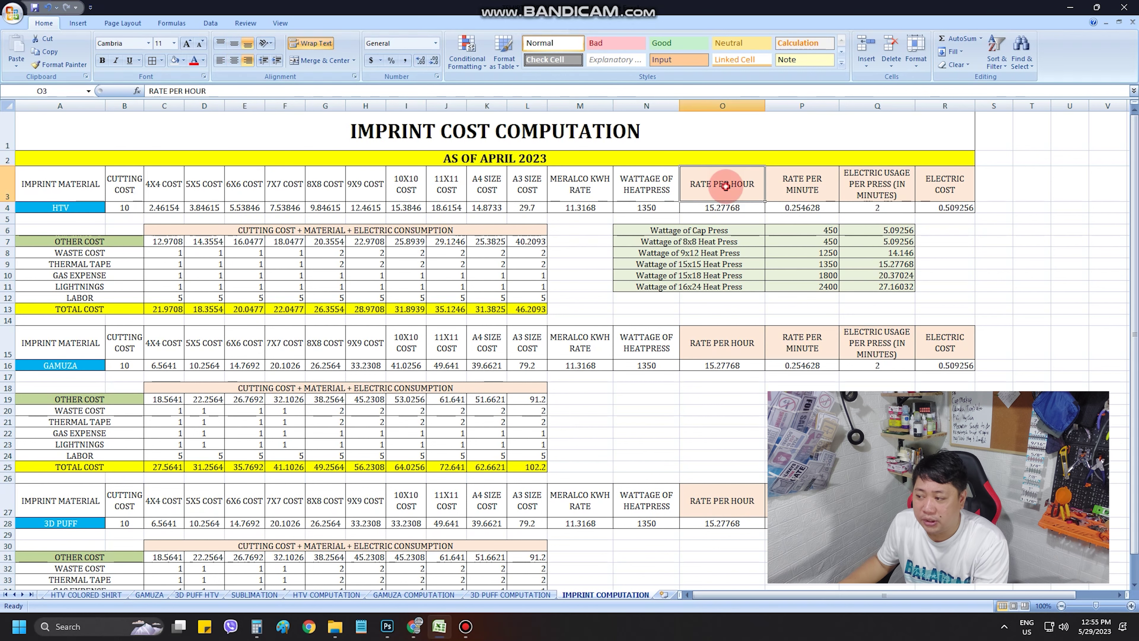
Review the HTV row's electricity figures from rate per hour and rate per minute to electric cost
left_click_drag(722, 207, 877, 207)
left_click_drag(747, 192, 943, 190)
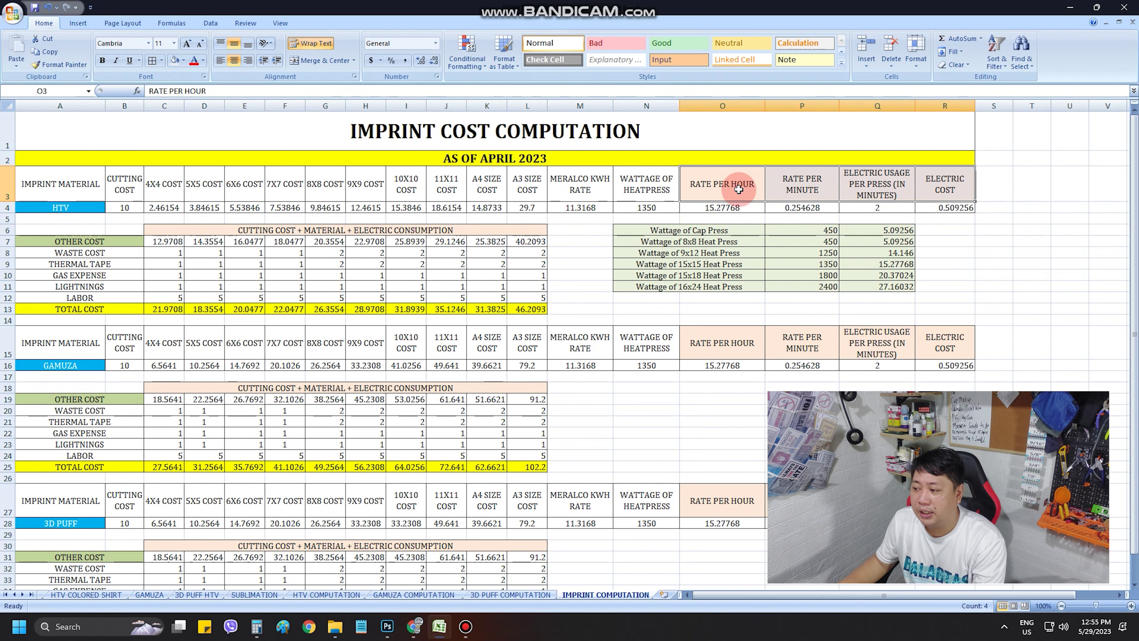
left_click_drag(735, 207, 944, 206)
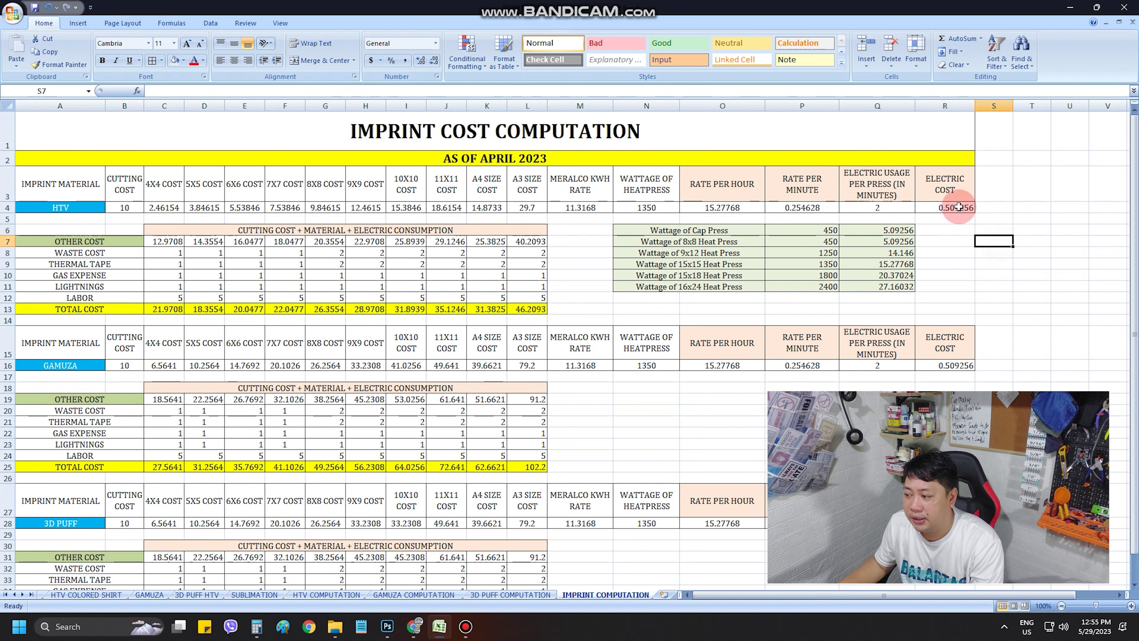
left_click(964, 204)
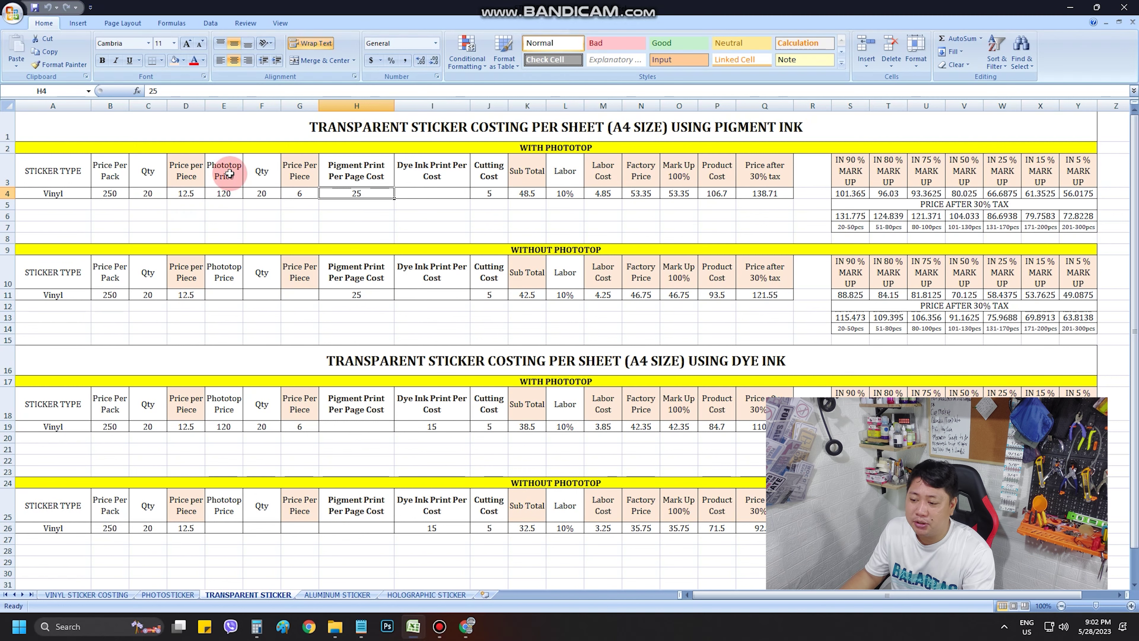
Look over the VINYL STICKER COSTING and HOLOGRAPHIC STICKER sheets in the sticker costing workbook, returning to the vinyl sheet
left_click(86, 594)
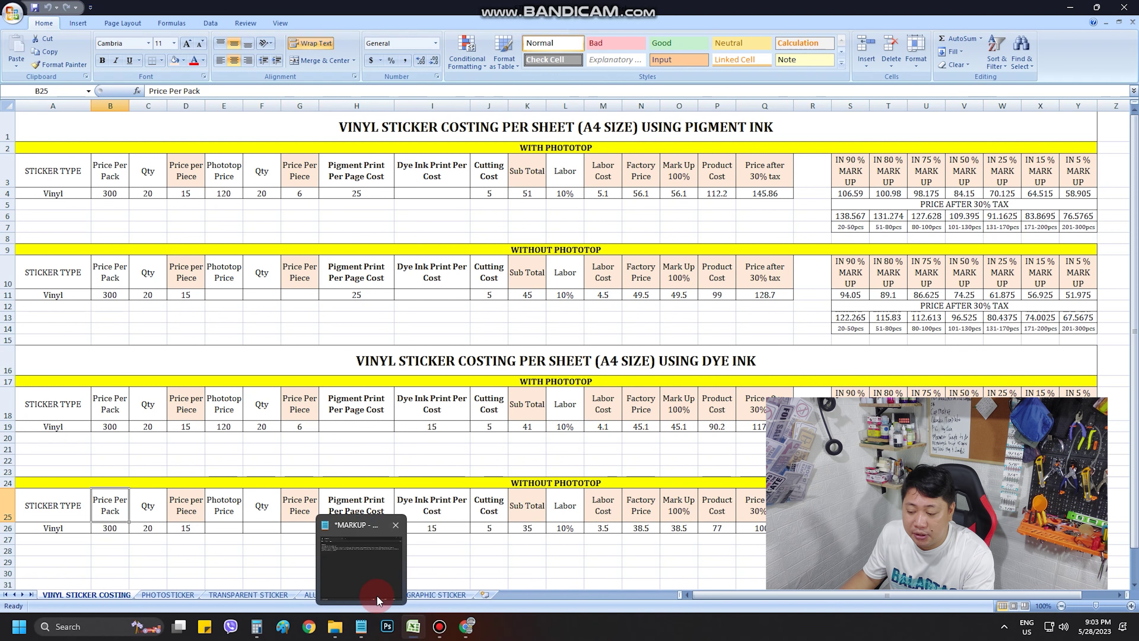
left_click(449, 594)
left_click(85, 594)
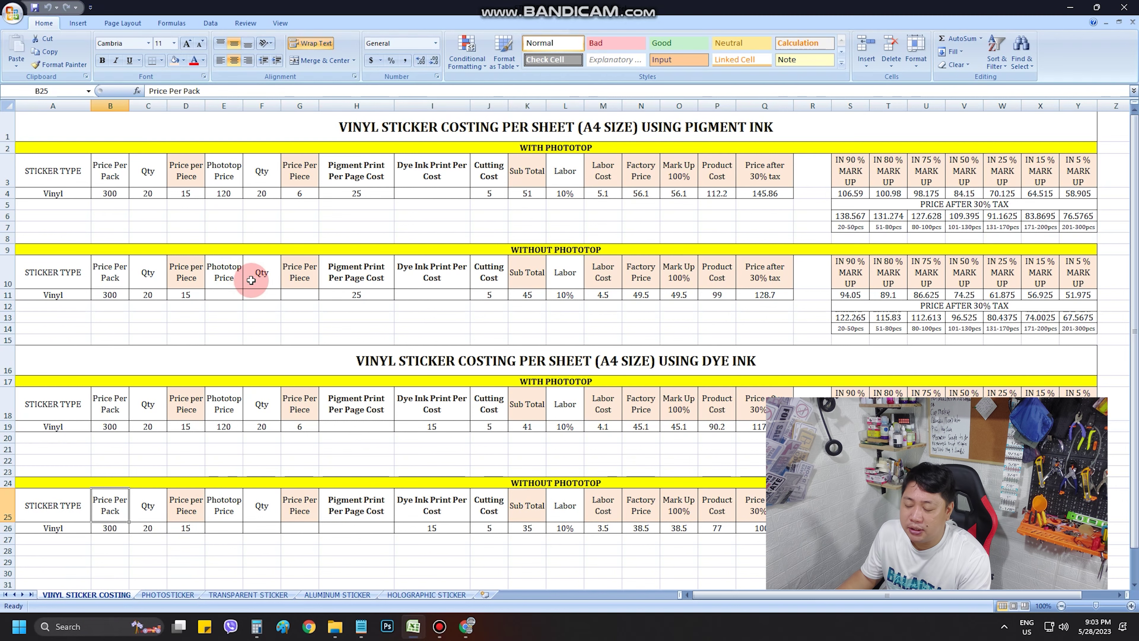
Review the pigment ink With Phototop table's column headings from STICKER TYPE through Cutting Cost
left_click(72, 176)
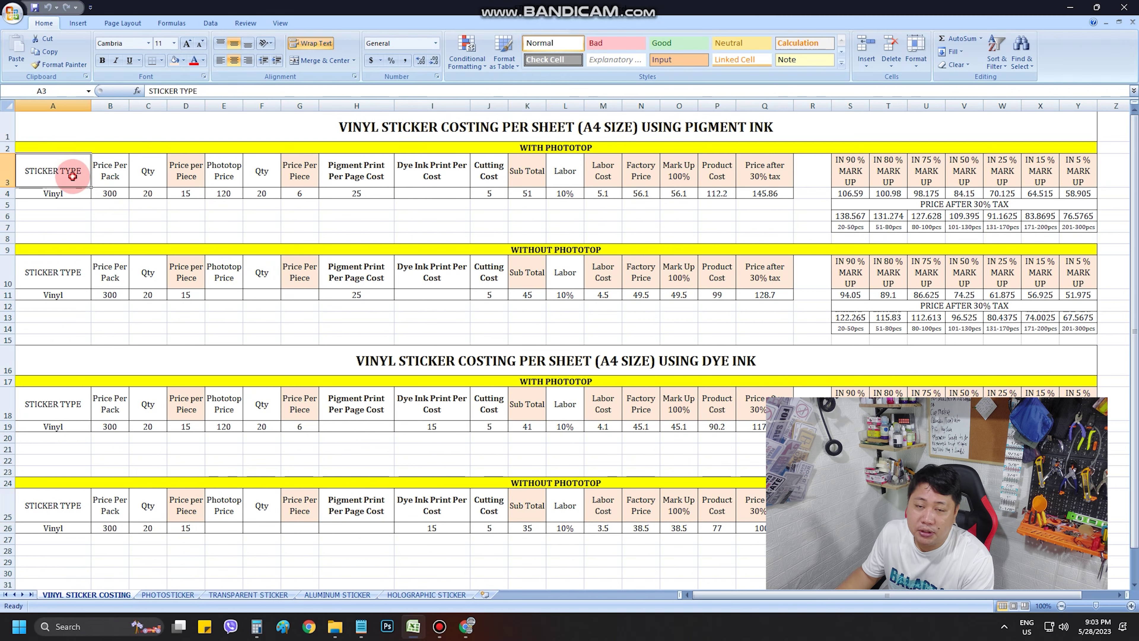
left_click(111, 171)
left_click(144, 173)
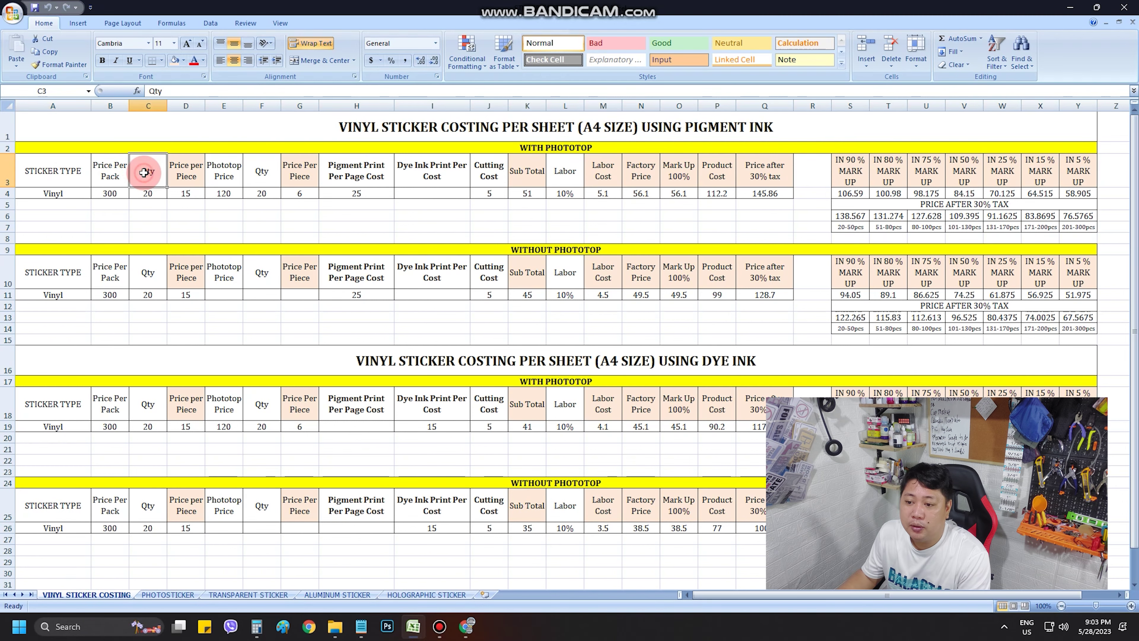
left_click(186, 173)
left_click(240, 174)
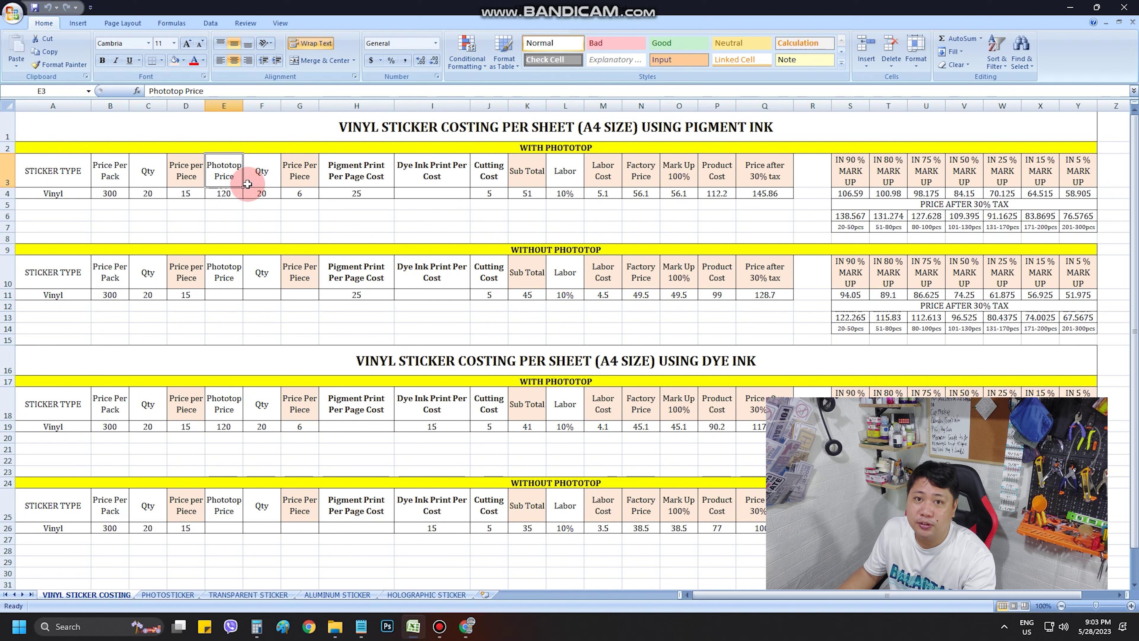
left_click(267, 177)
left_click(298, 174)
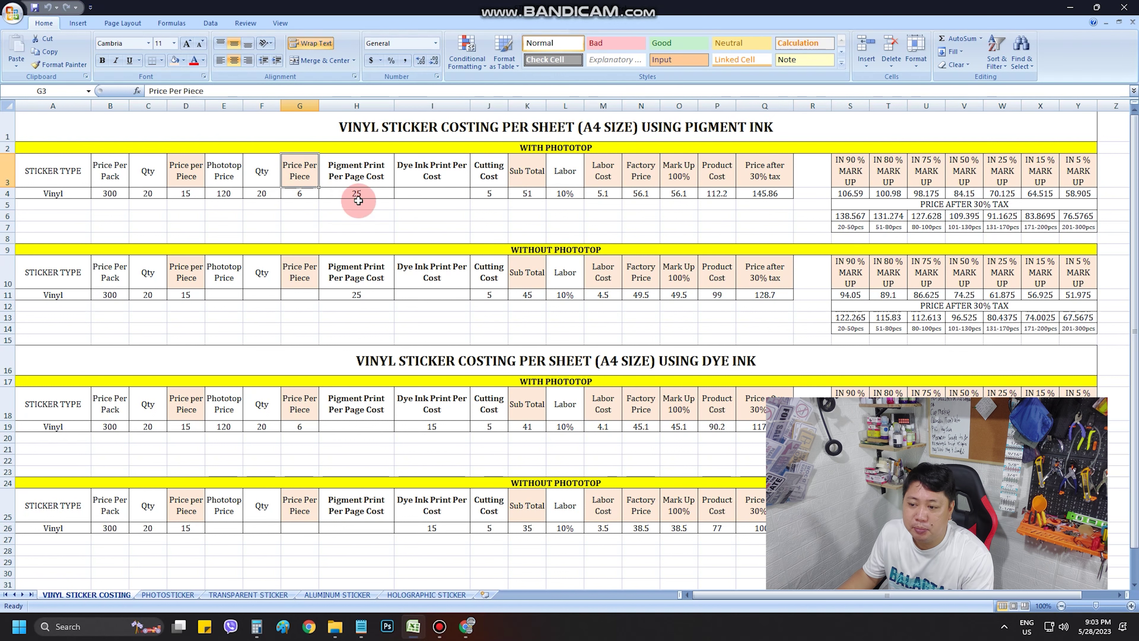
left_click(372, 177)
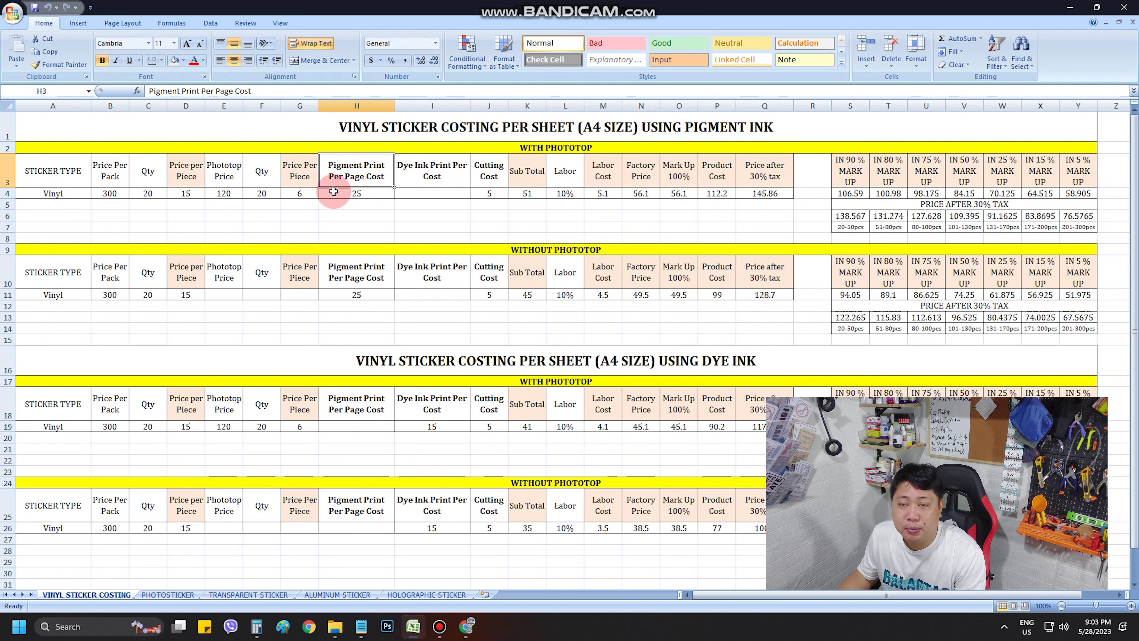
left_click(434, 176)
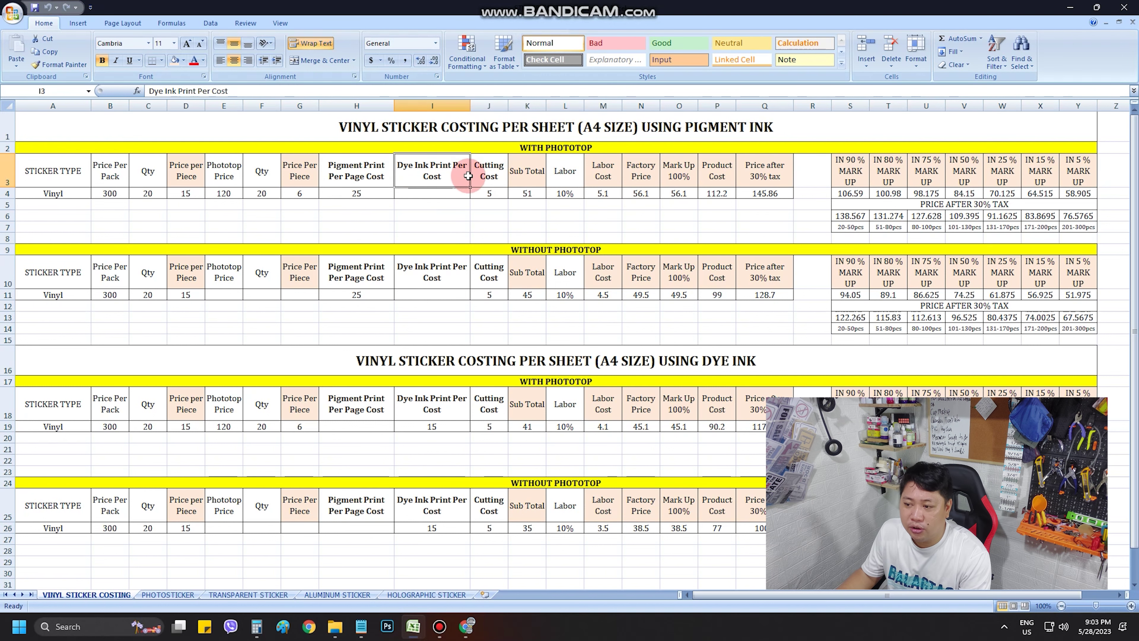
left_click(499, 187)
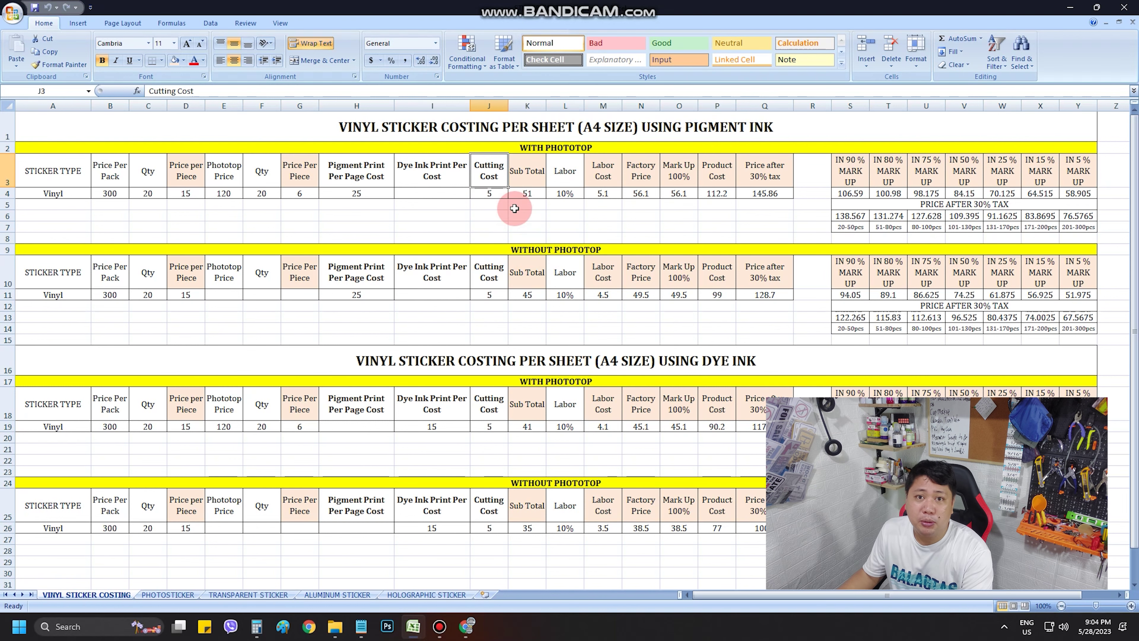
Examine how the Vinyl row's Sub Total, Labor percentage and Labor Cost are calculated in the pigment ink With Phototop table
left_click(527, 193)
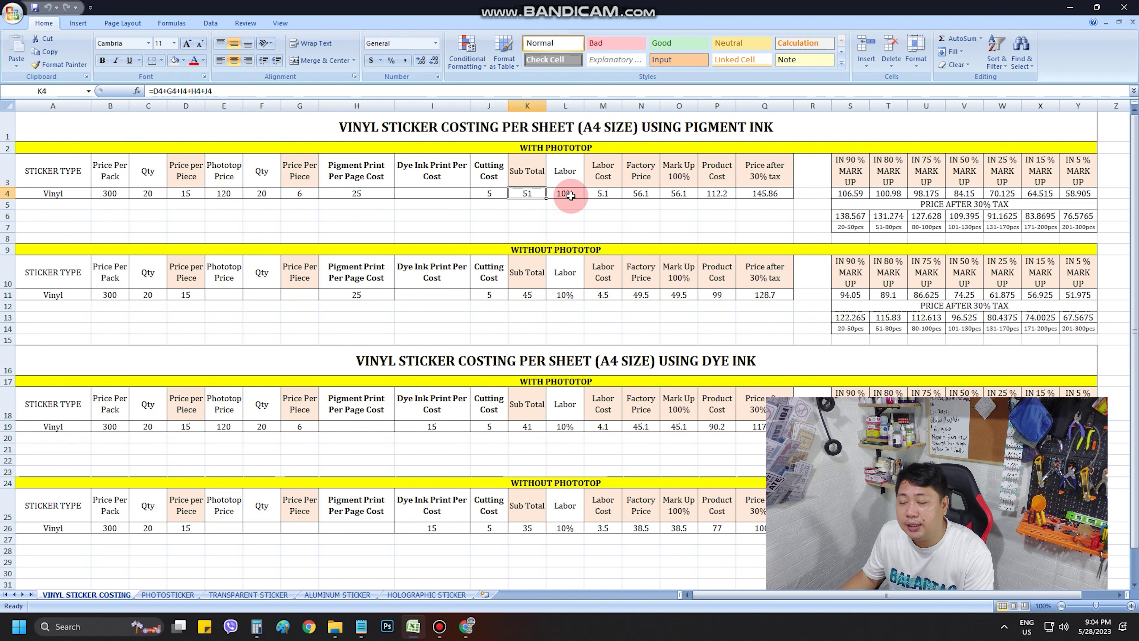
left_click(558, 193)
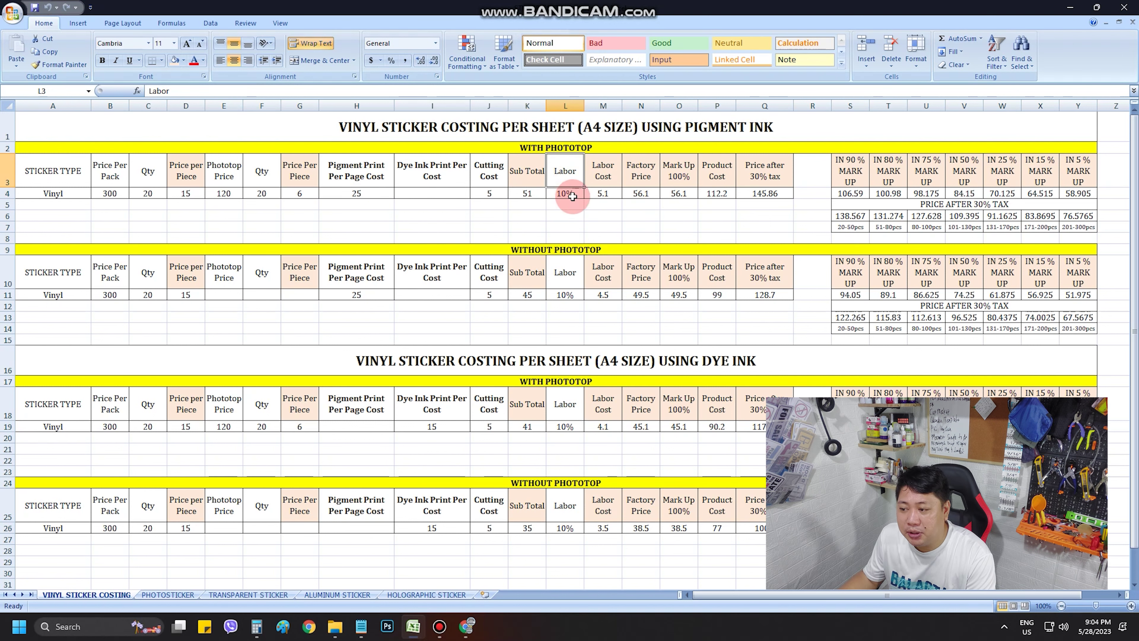
left_click(487, 179)
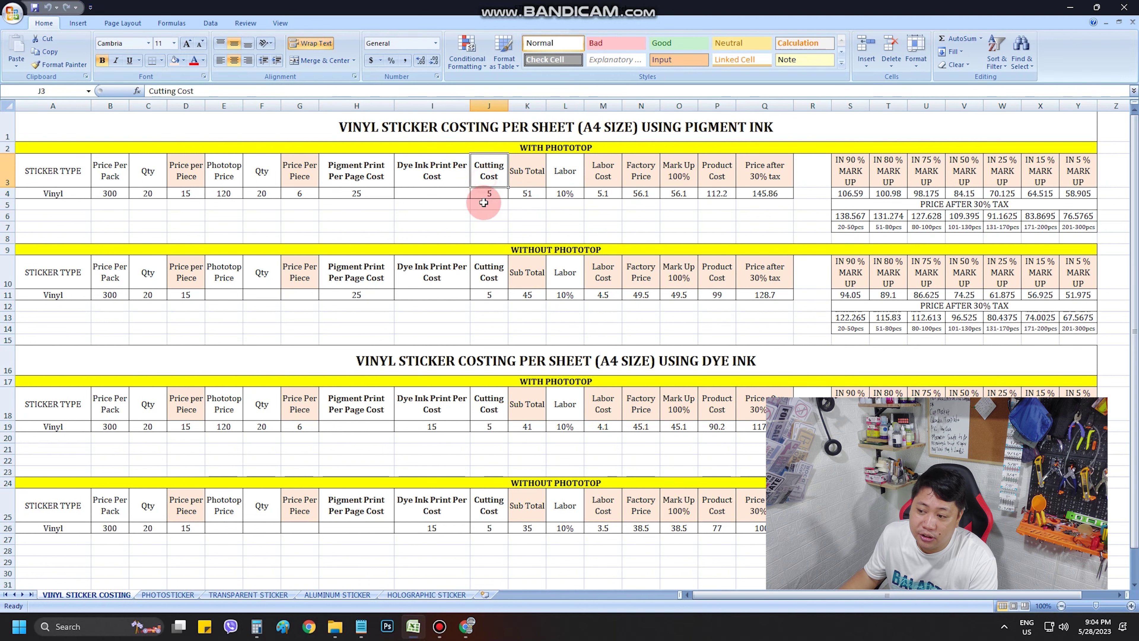
left_click(570, 182)
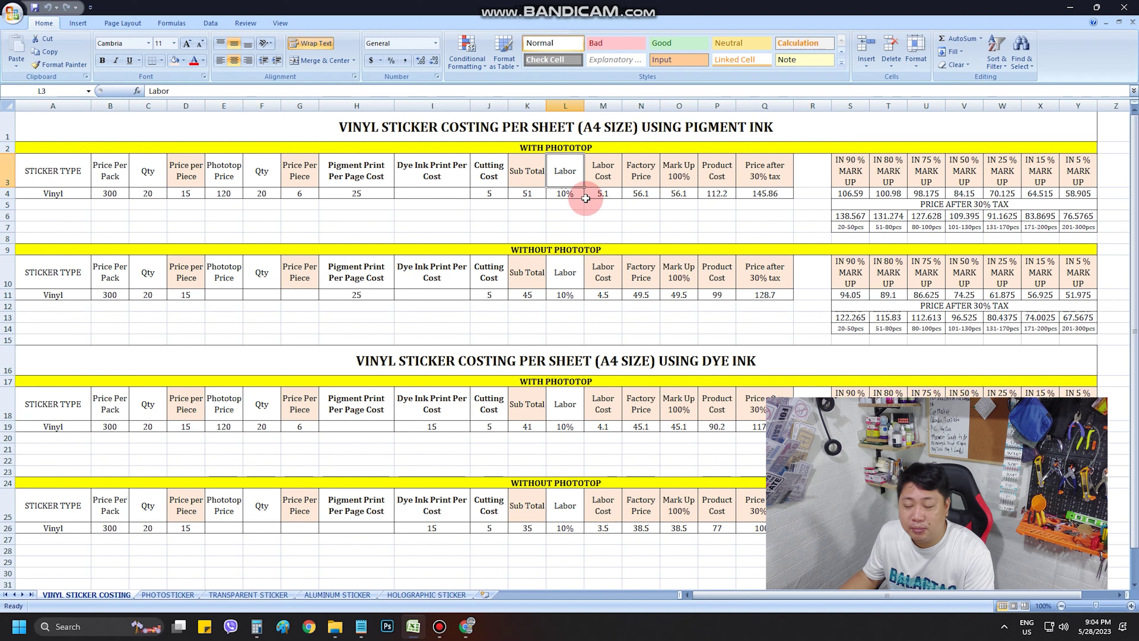
left_click(568, 194)
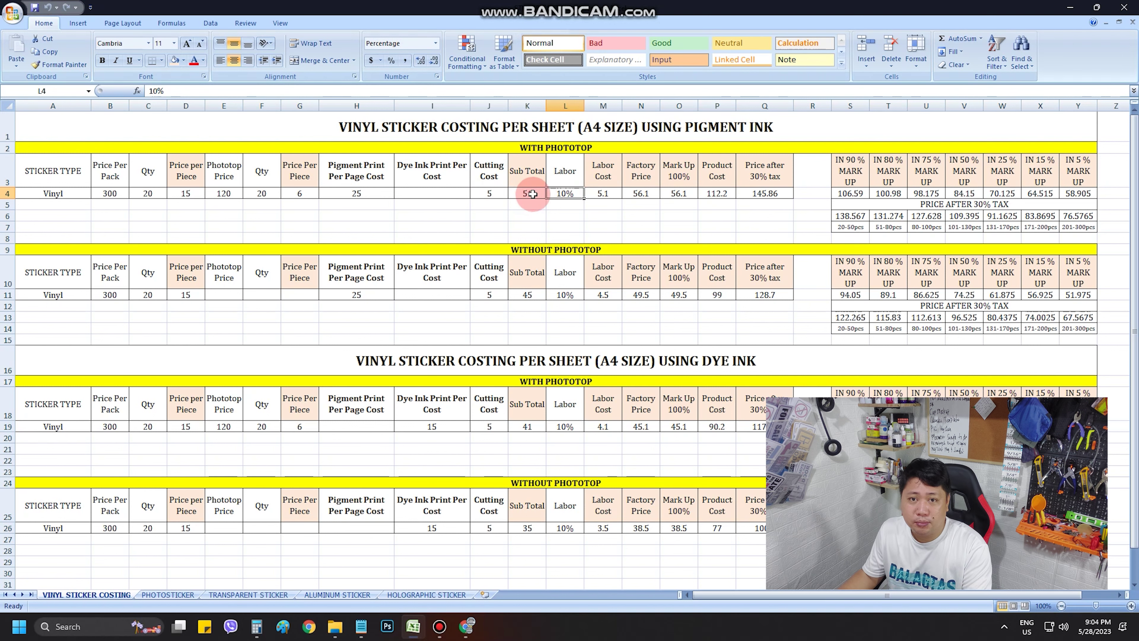
left_click(603, 193)
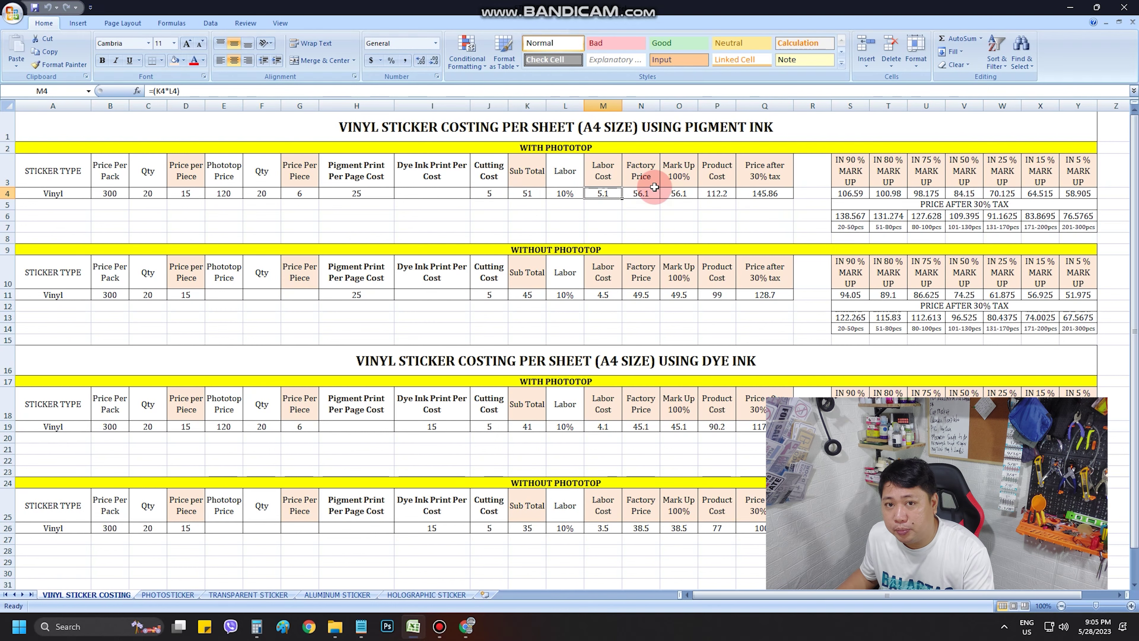
Compare the Vinyl row's Factory Price formula with its Mark Up 100% formula in the pigment ink With Phototop table
left_click(643, 179)
left_click(650, 194)
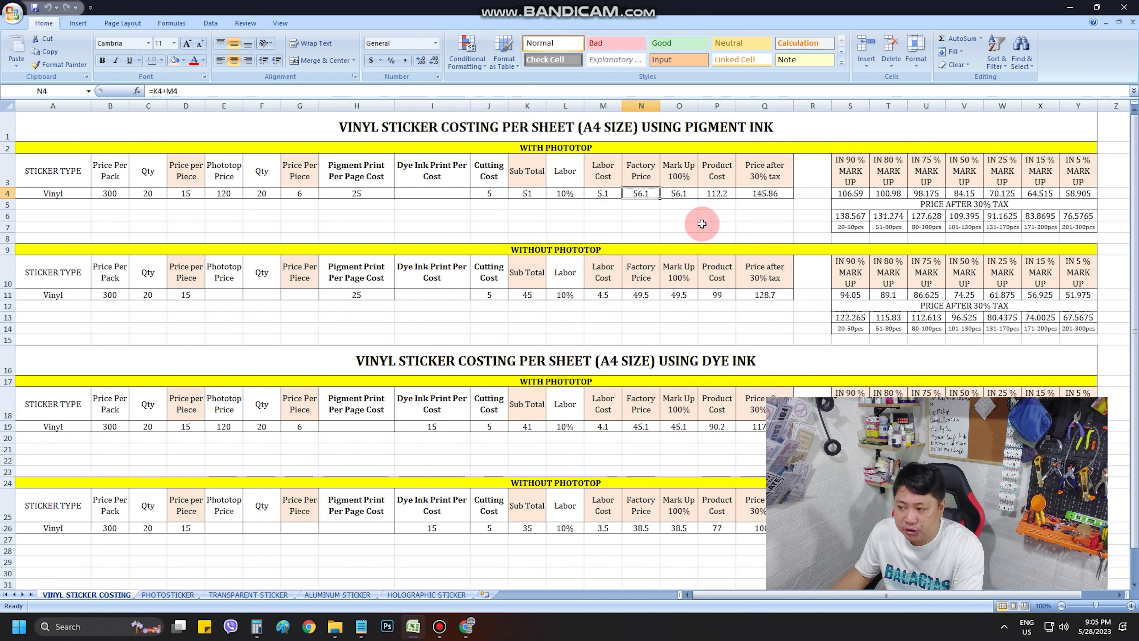
left_click(693, 182)
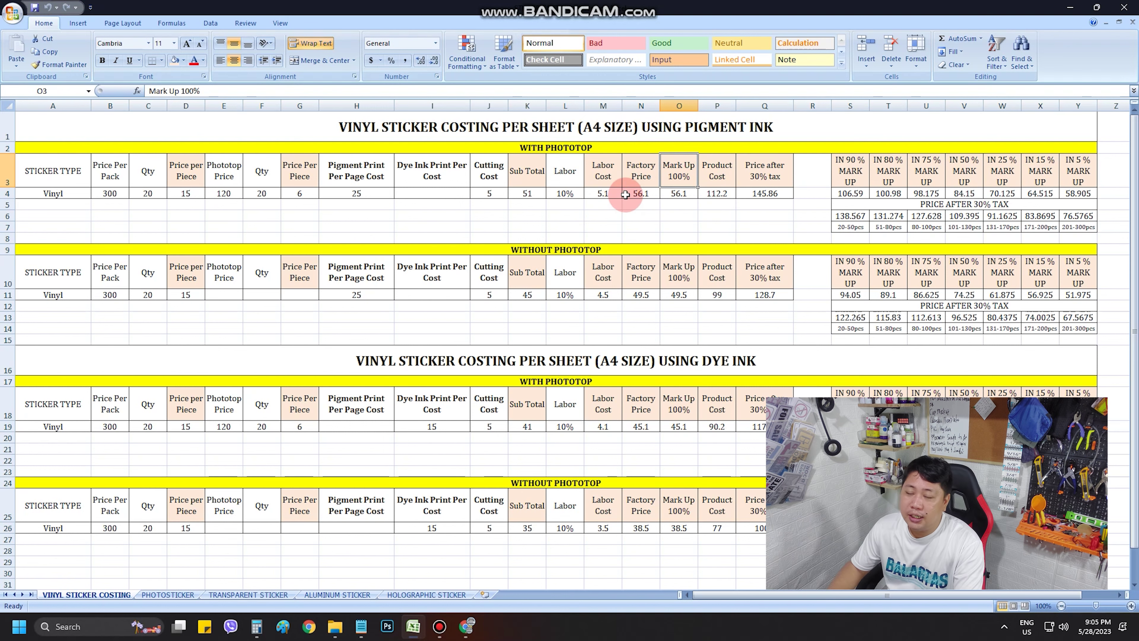
left_click(687, 191)
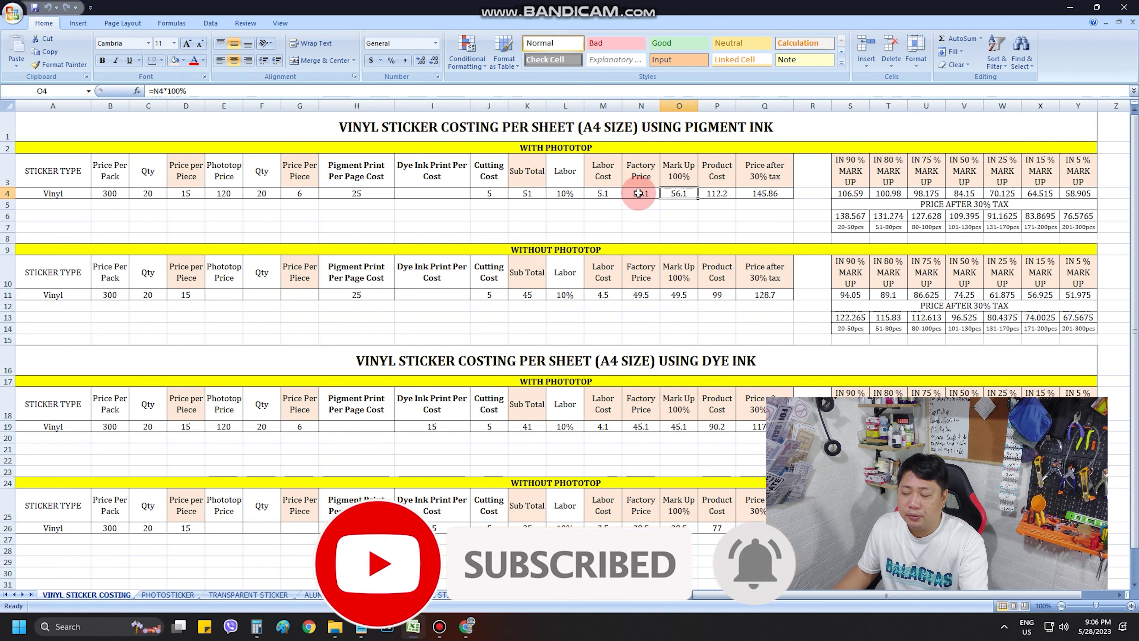
left_click(639, 175)
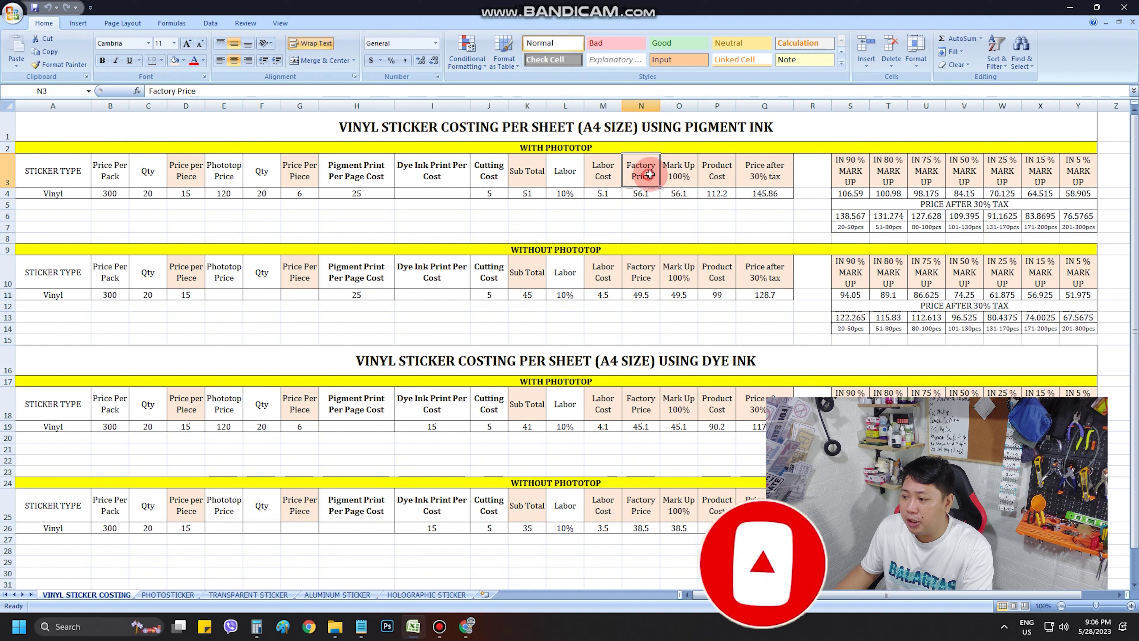
Change the Vinyl row's mark-up formula in cell O4 to =N4*50%
left_click(685, 194)
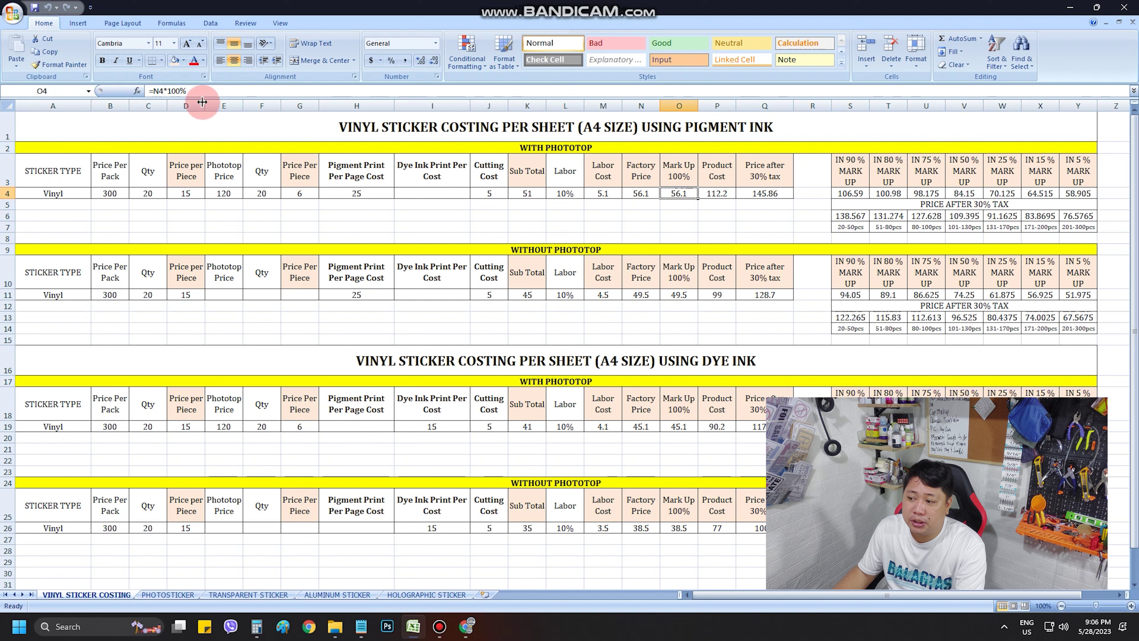
left_click(196, 92)
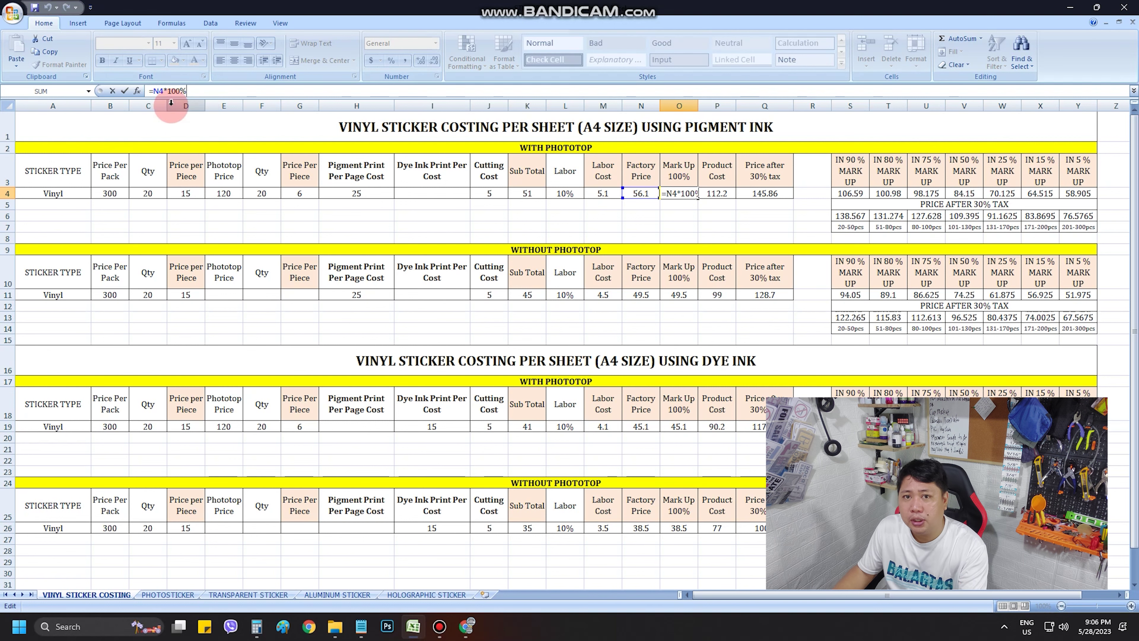
left_click(178, 92)
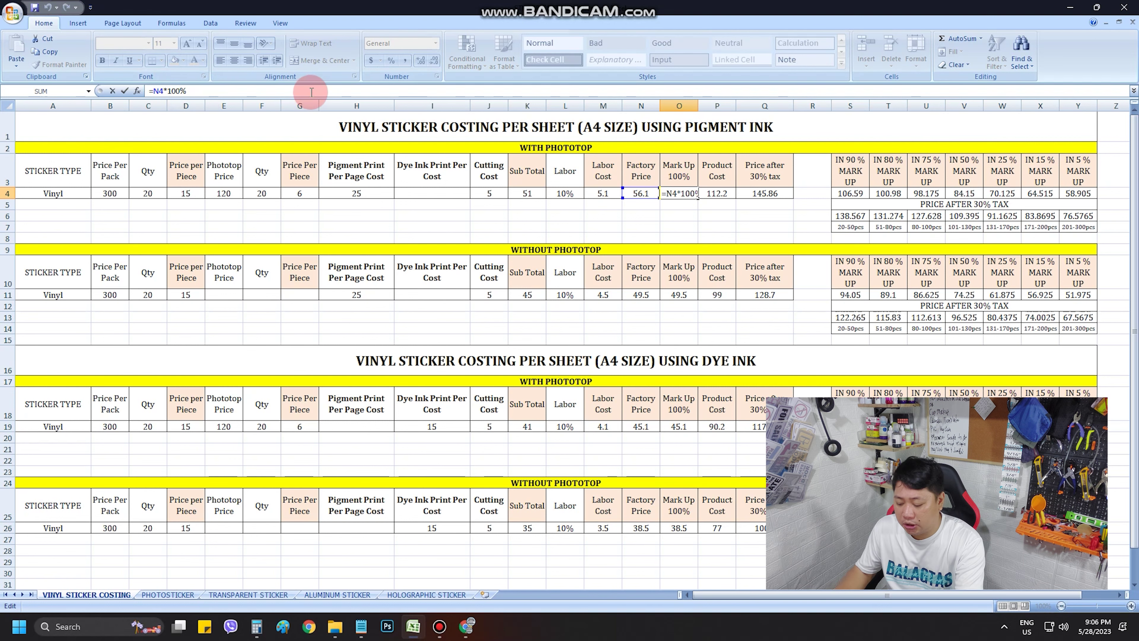
key("BackSpace")
key("Return")
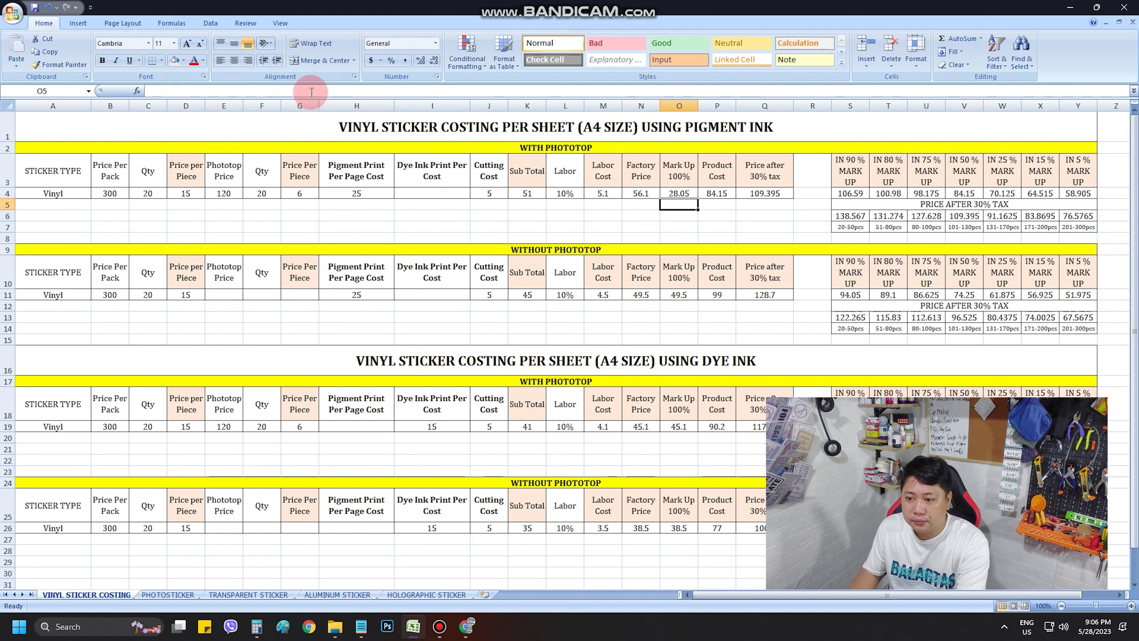
Rename the mark-up column heading in cell O3 to Mark Up 50%
left_click(681, 180)
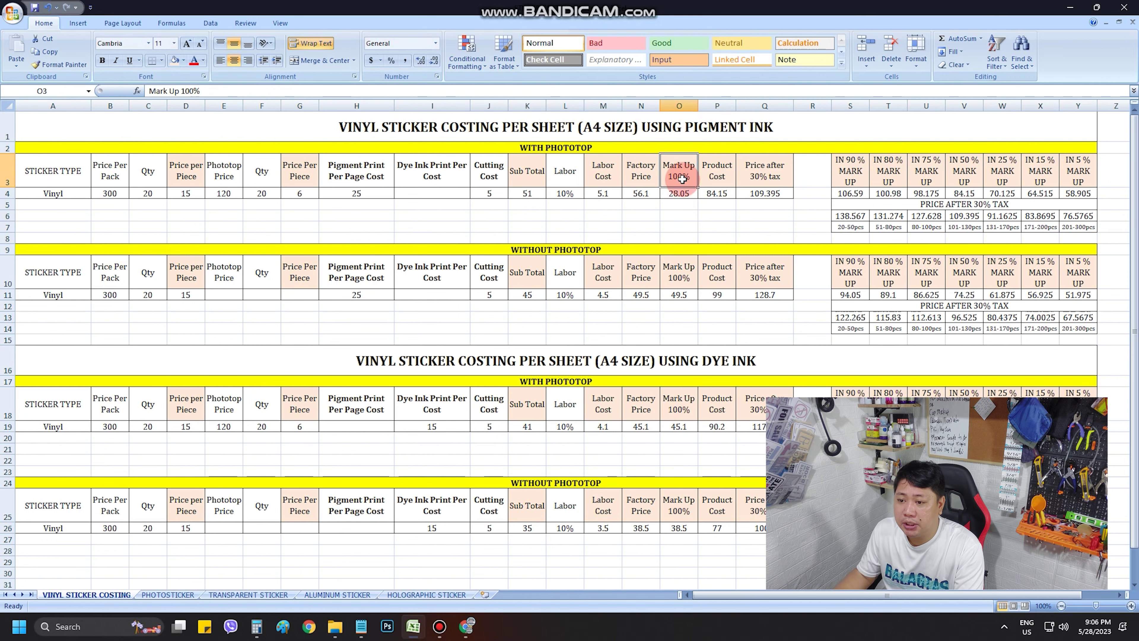
double_click(683, 178)
key("BackSpace")
type("5")
key("Return")
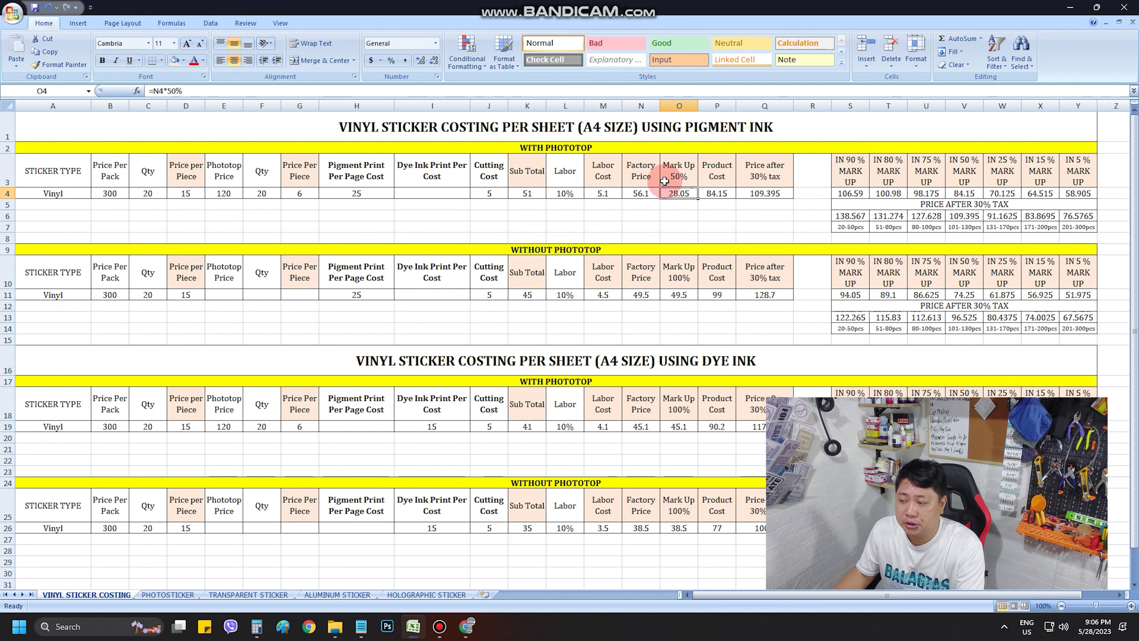
Examine the Vinyl row's Product Cost and Price after 30% tax formulas in the pigment ink With Phototop table
left_click(729, 194)
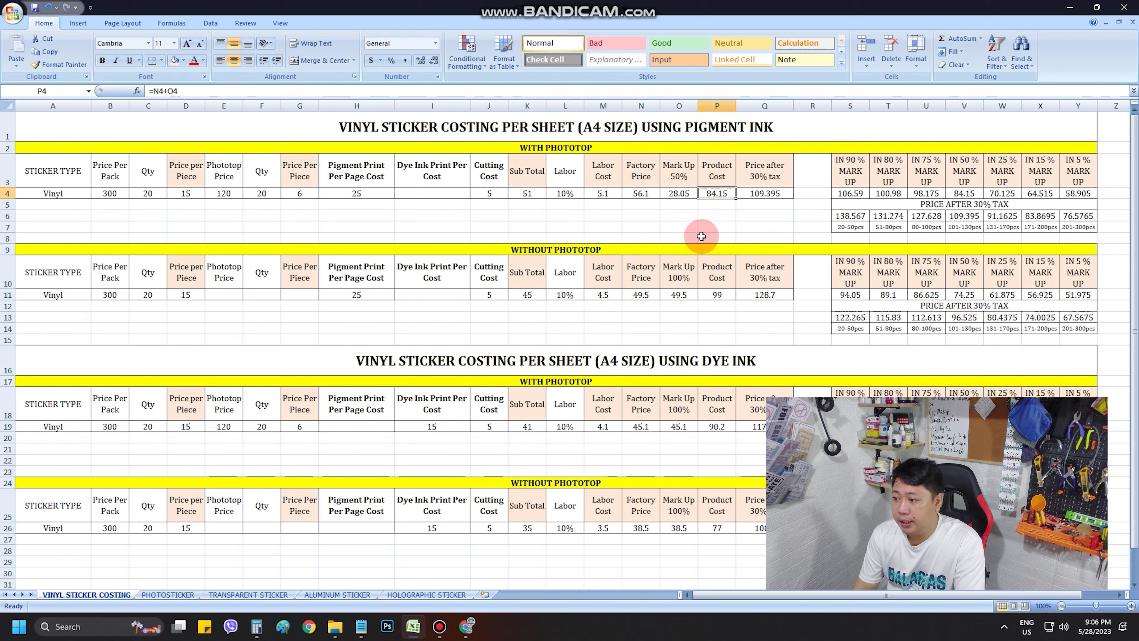
left_click(767, 178)
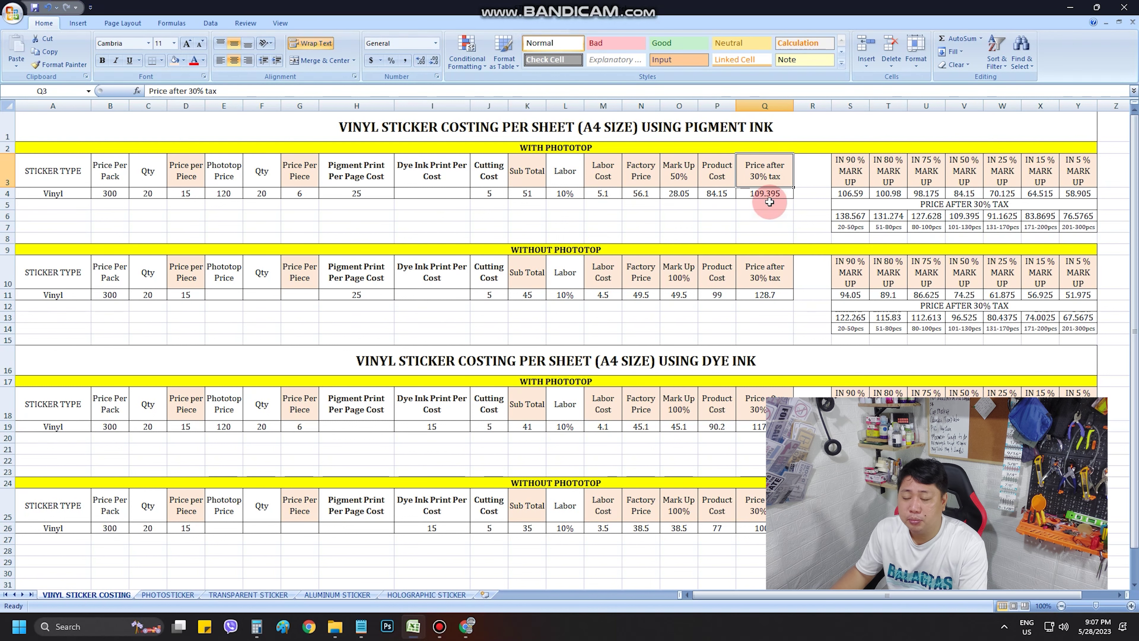
left_click(758, 204)
left_click(765, 193)
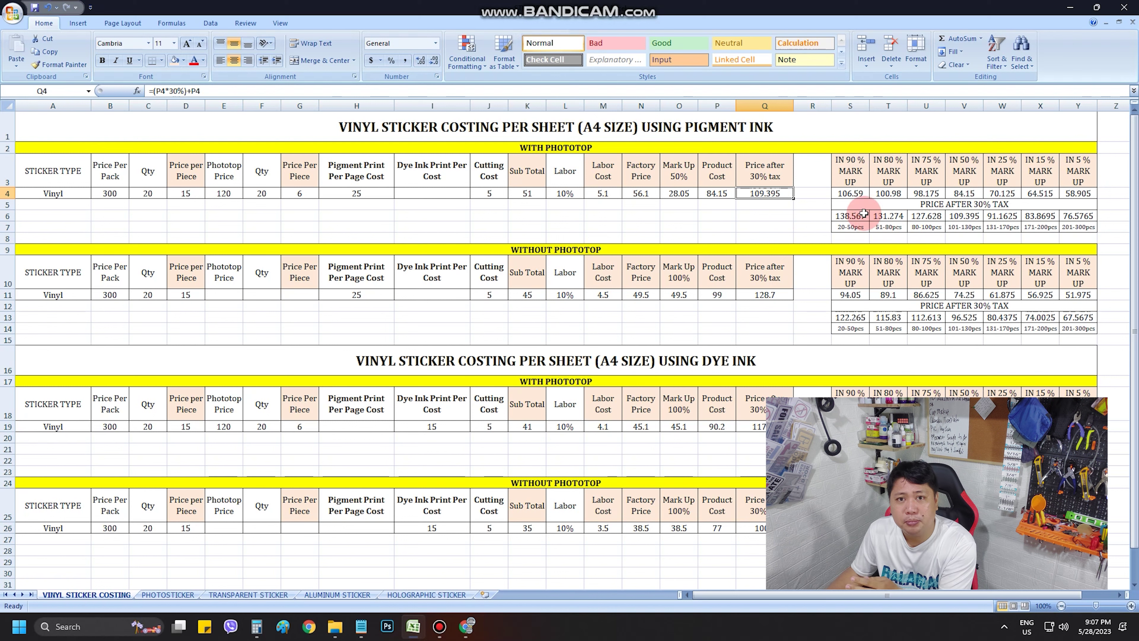
Review the With Phototop mark-up tier headings from 90% down to 5%
left_click(856, 180)
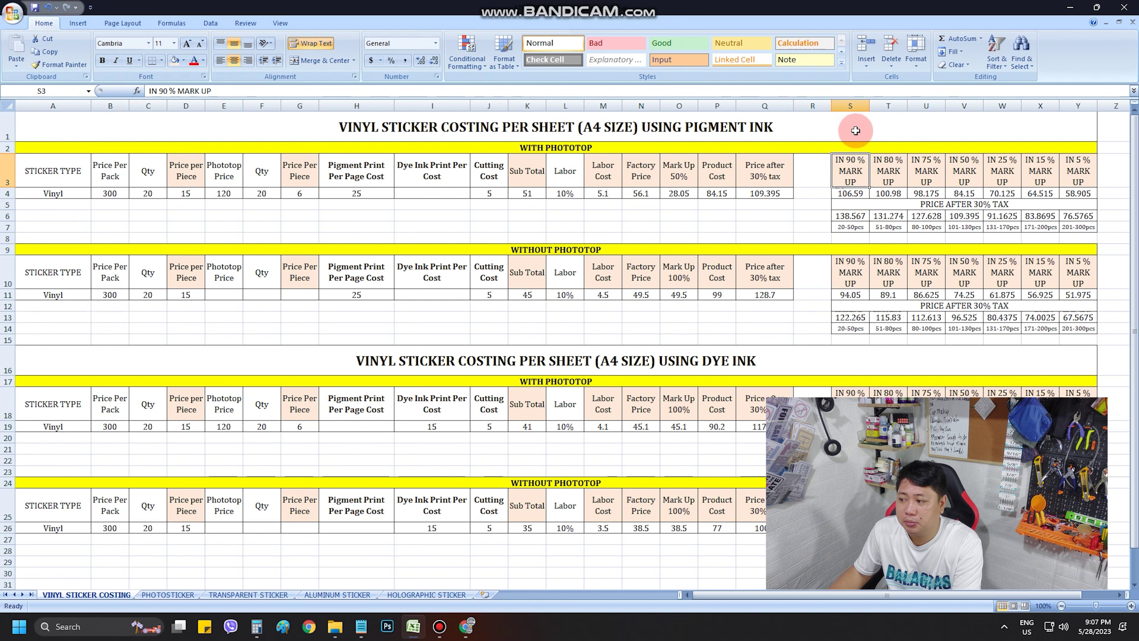
left_click(894, 173)
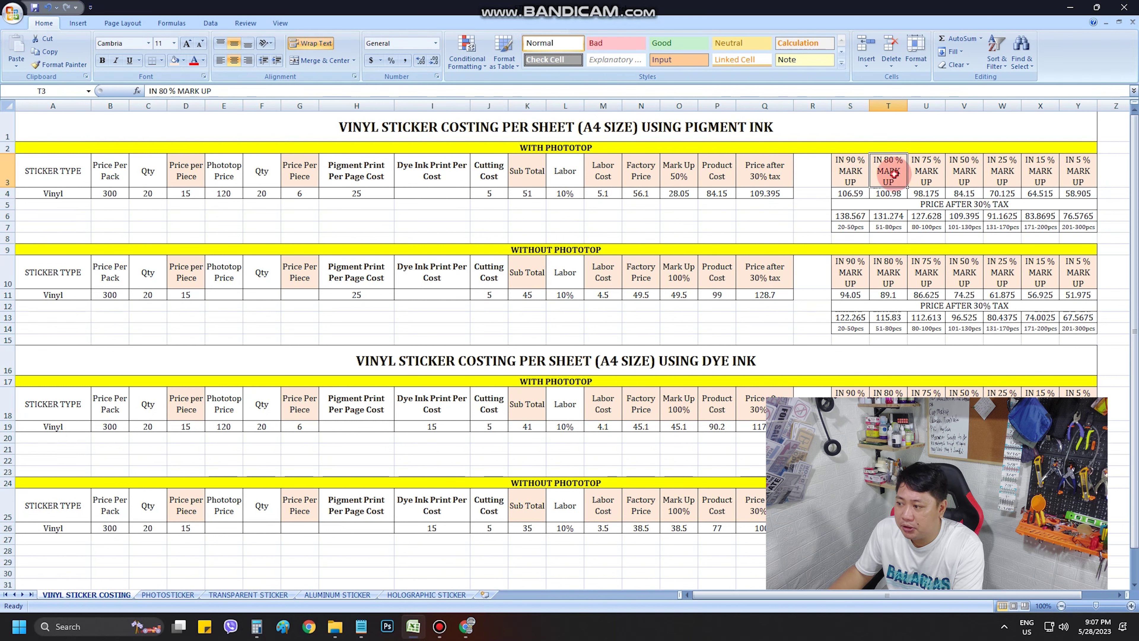
left_click(929, 173)
left_click(969, 173)
left_click(1005, 174)
left_click(1041, 173)
left_click(1074, 175)
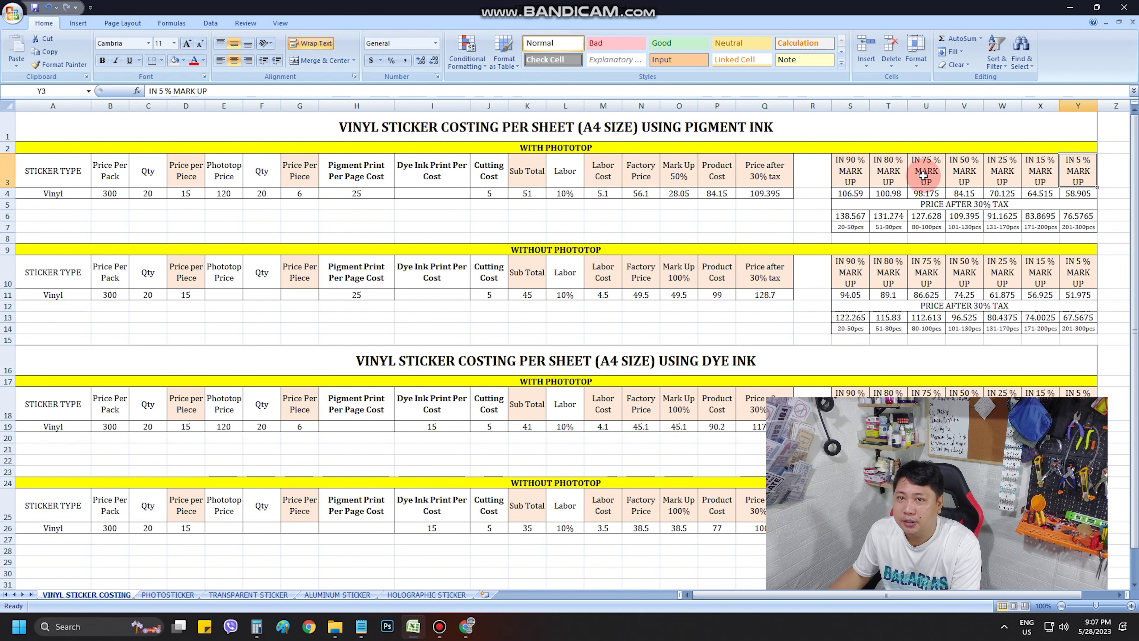
Match the With Phototop mark-up tiers to their quantity ranges and check the 90% tier's price formula
left_click(851, 193)
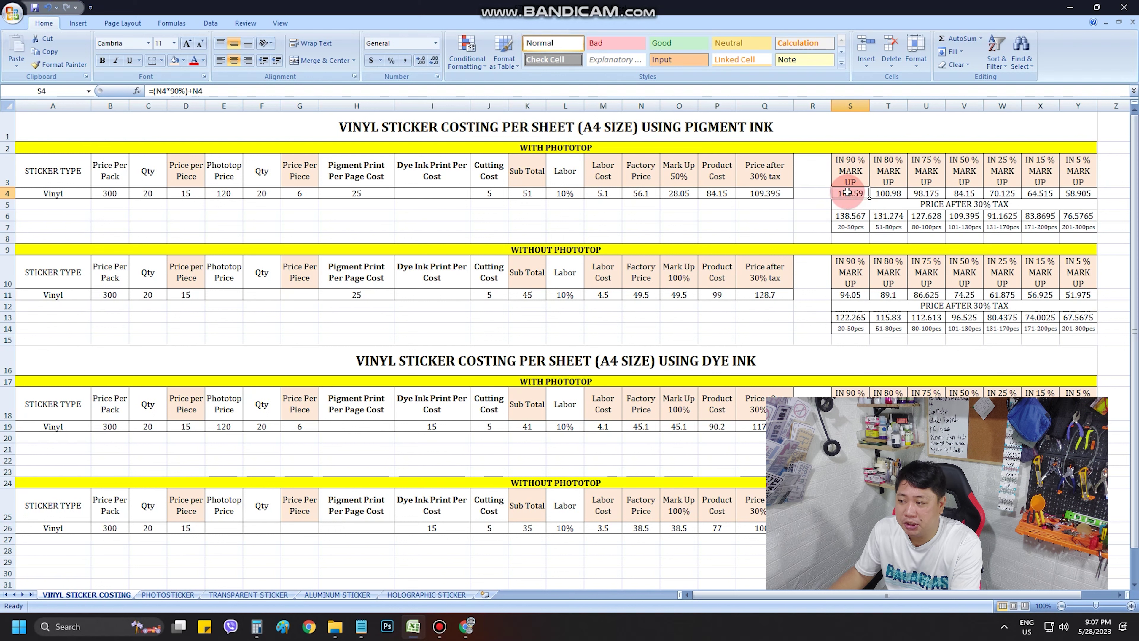
left_click(850, 227)
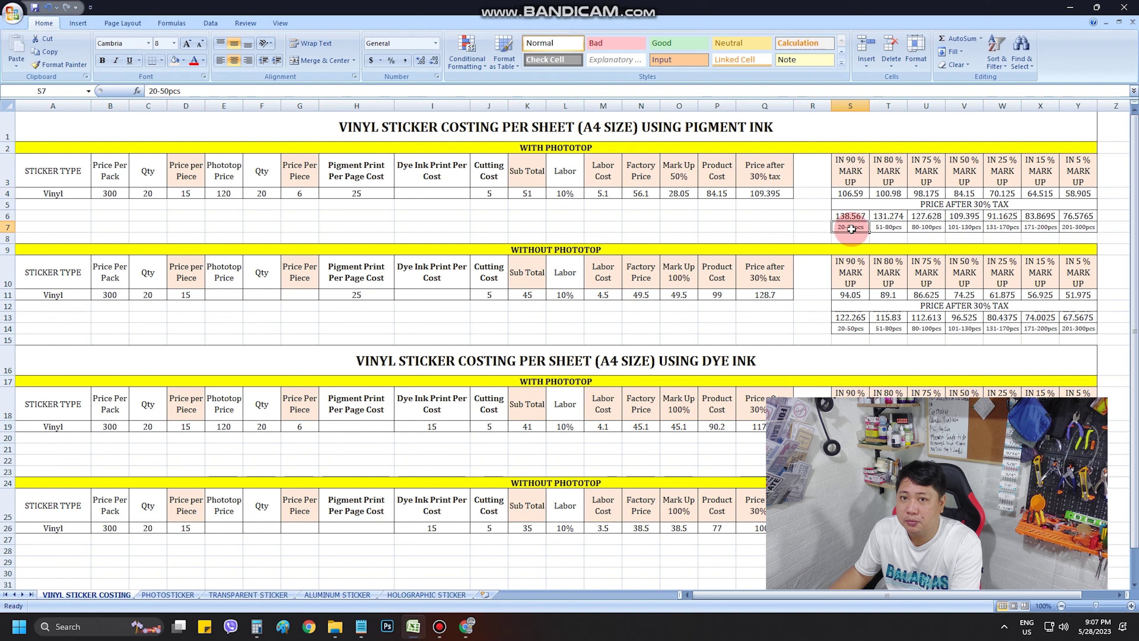
left_click(890, 177)
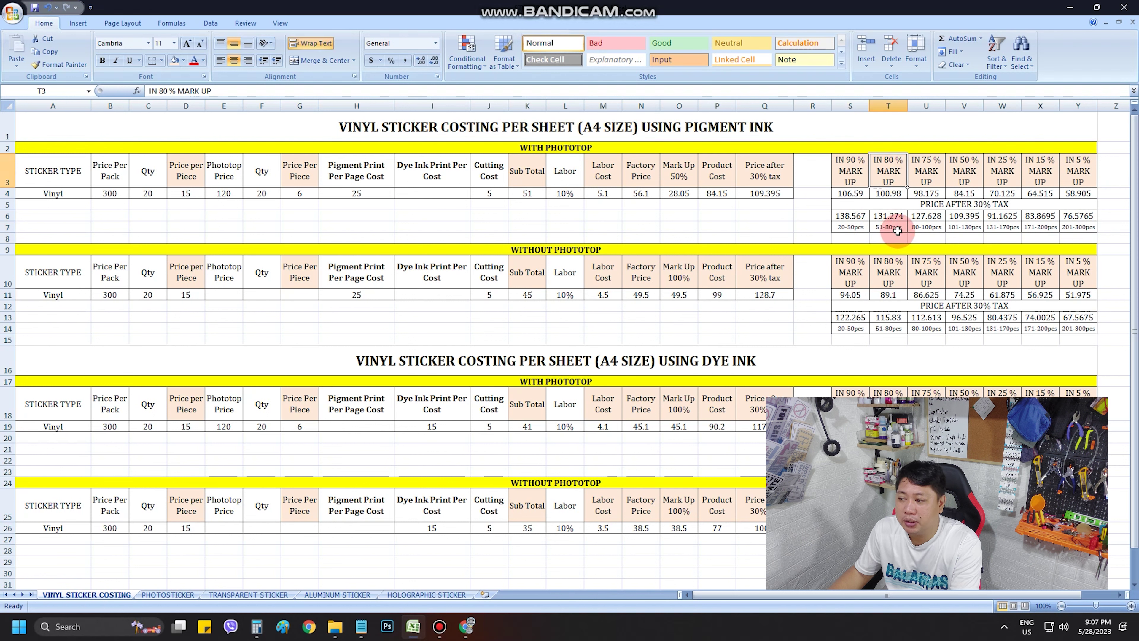
left_click(897, 230)
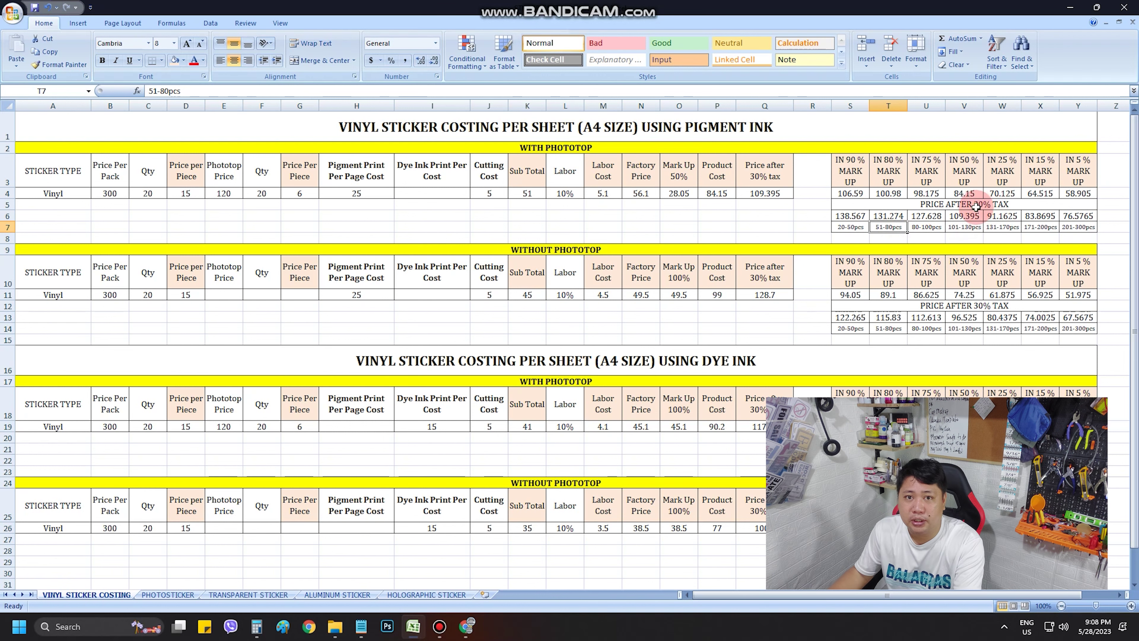
key("Right")
left_click_drag(944, 167, 1042, 167)
left_click(1076, 170)
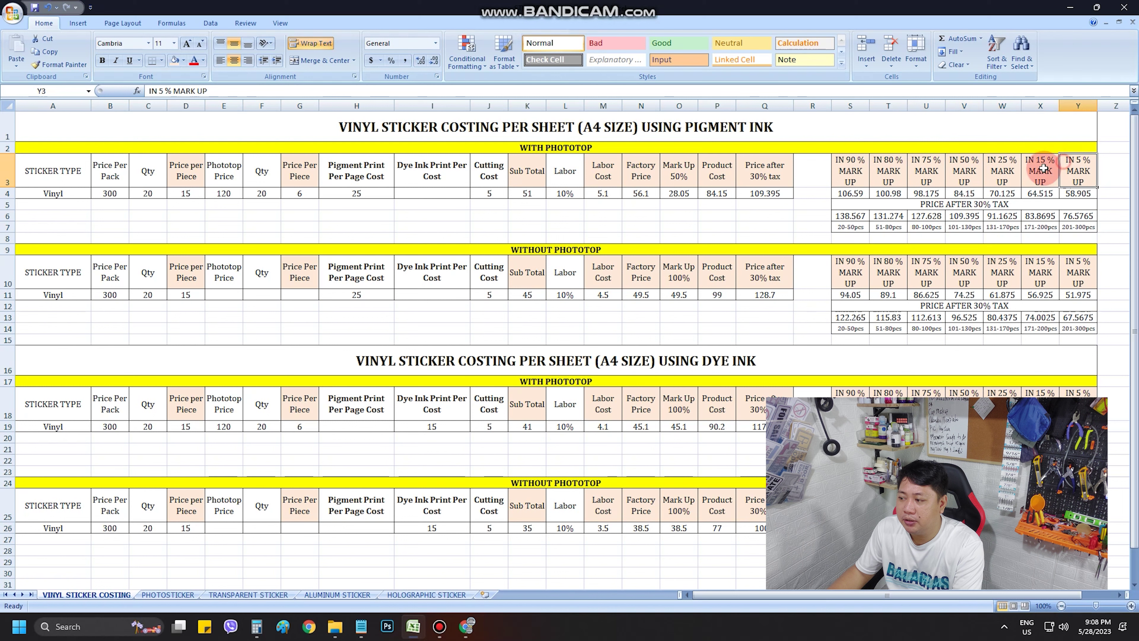
left_click(853, 196)
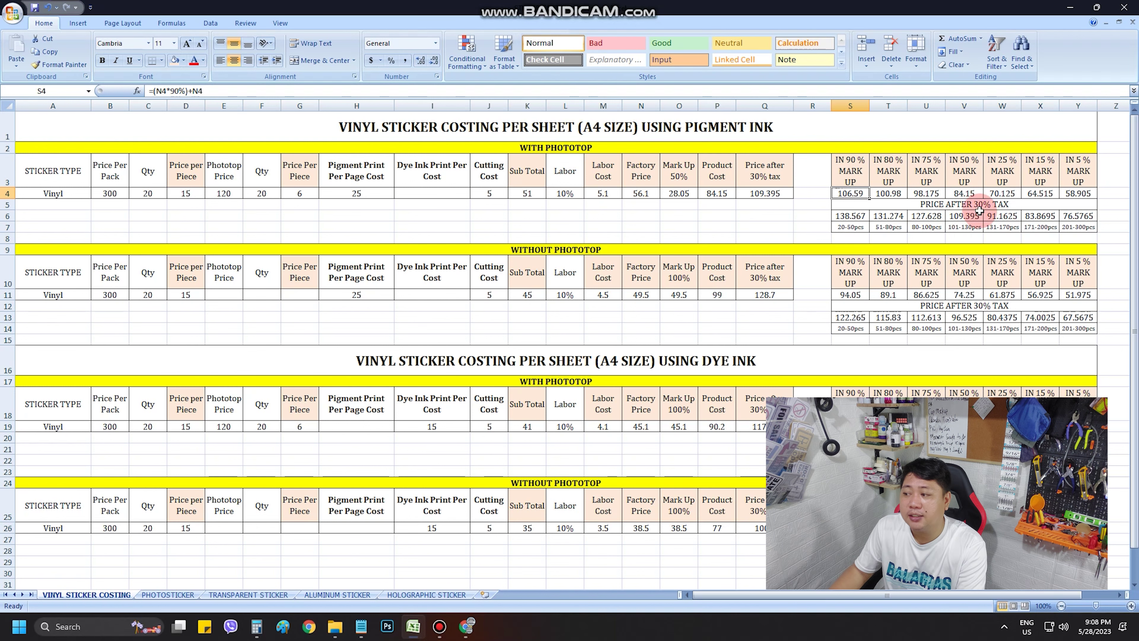
Check how the With Phototop 90% tier's price after 30% tax is calculated from its mark-up price
left_click(986, 204)
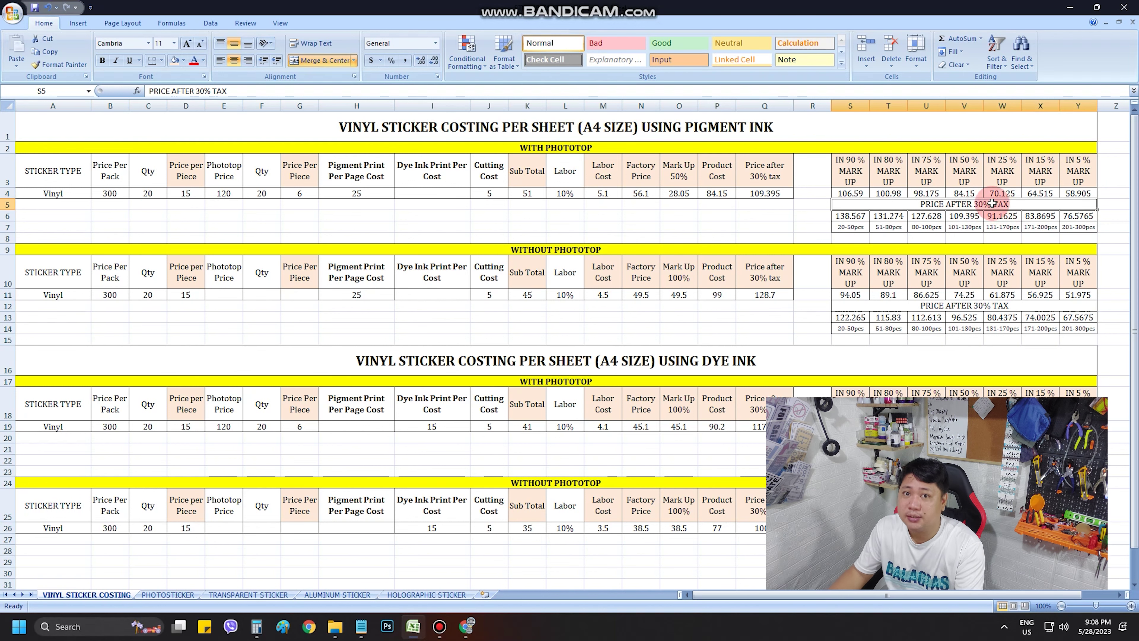
left_click(850, 216)
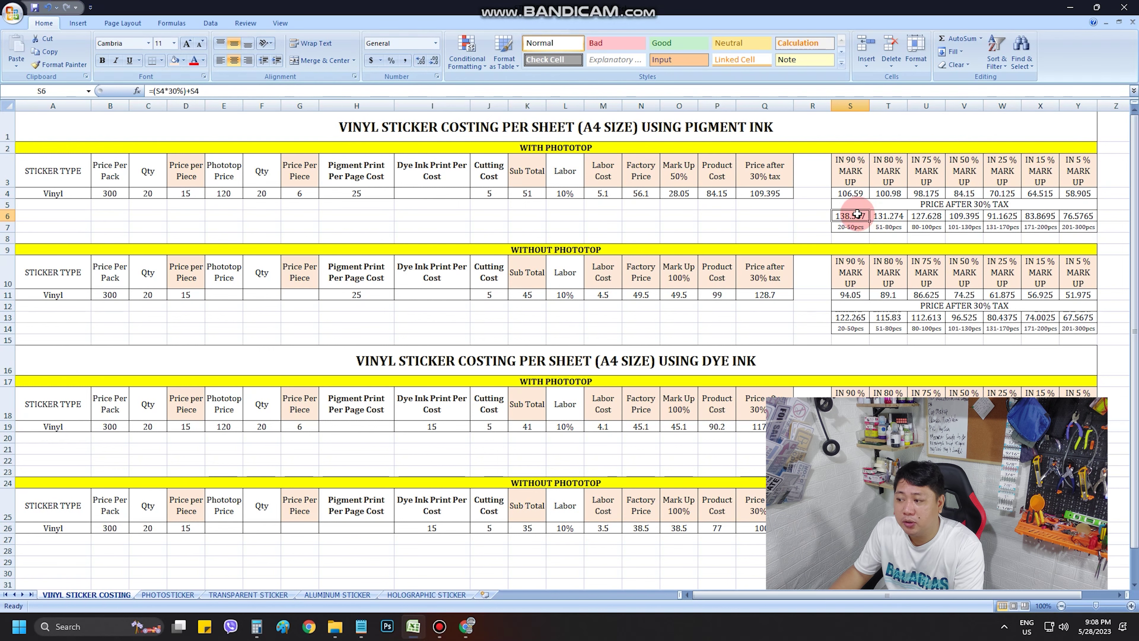
left_click(862, 195)
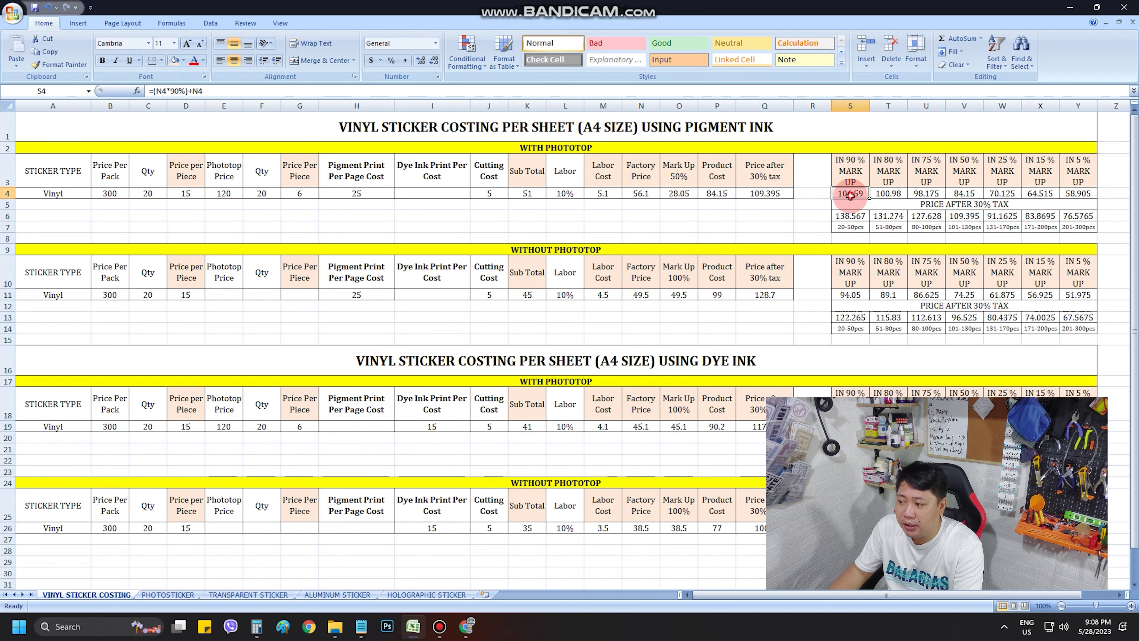
Examine the With Phototop mark-up price formulas for the 80%, 75%, 50% and 25% tiers
left_click(890, 192)
left_click(927, 193)
left_click(962, 195)
left_click(995, 192)
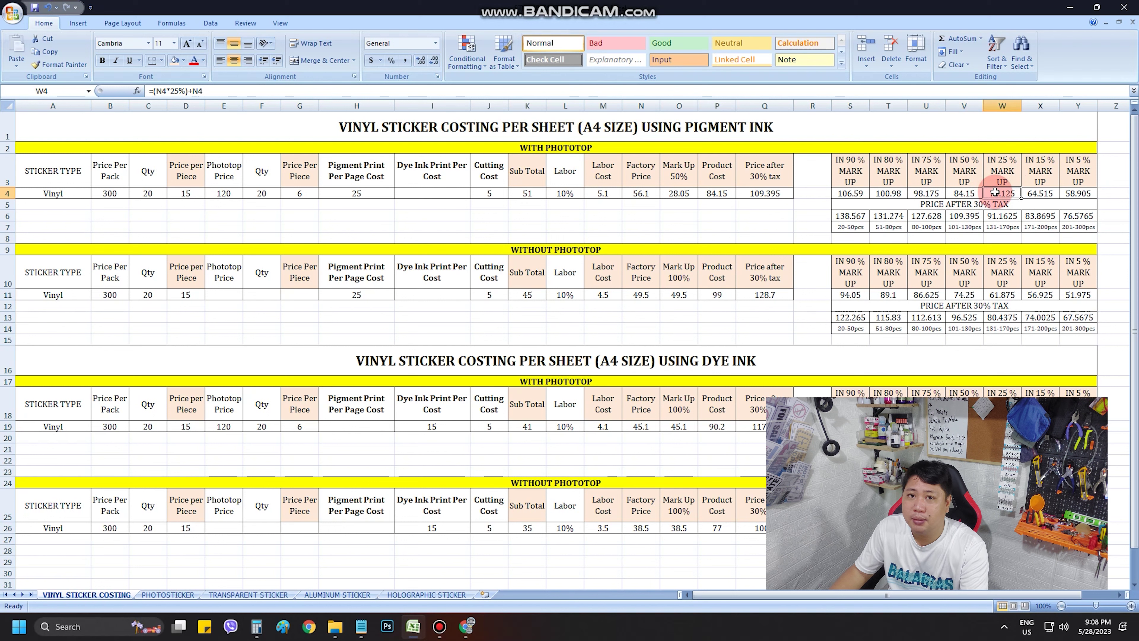
key("ctrl+Left")
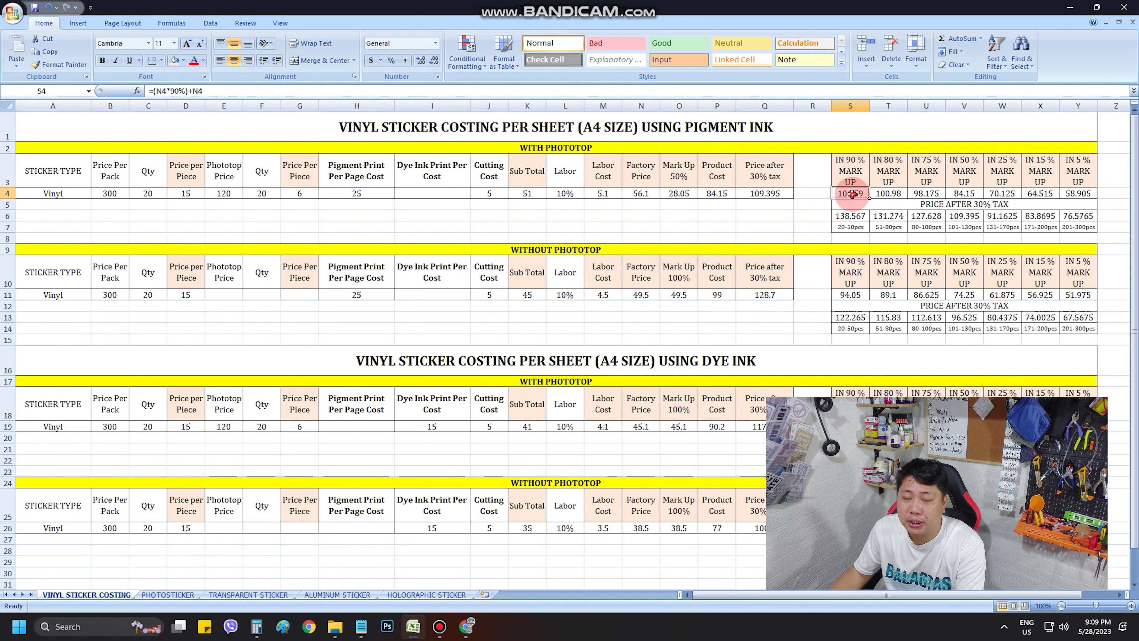
Compare the With Phototop tier formulas at 90%, 80%, 75% and 5% mark-up
left_click(851, 165)
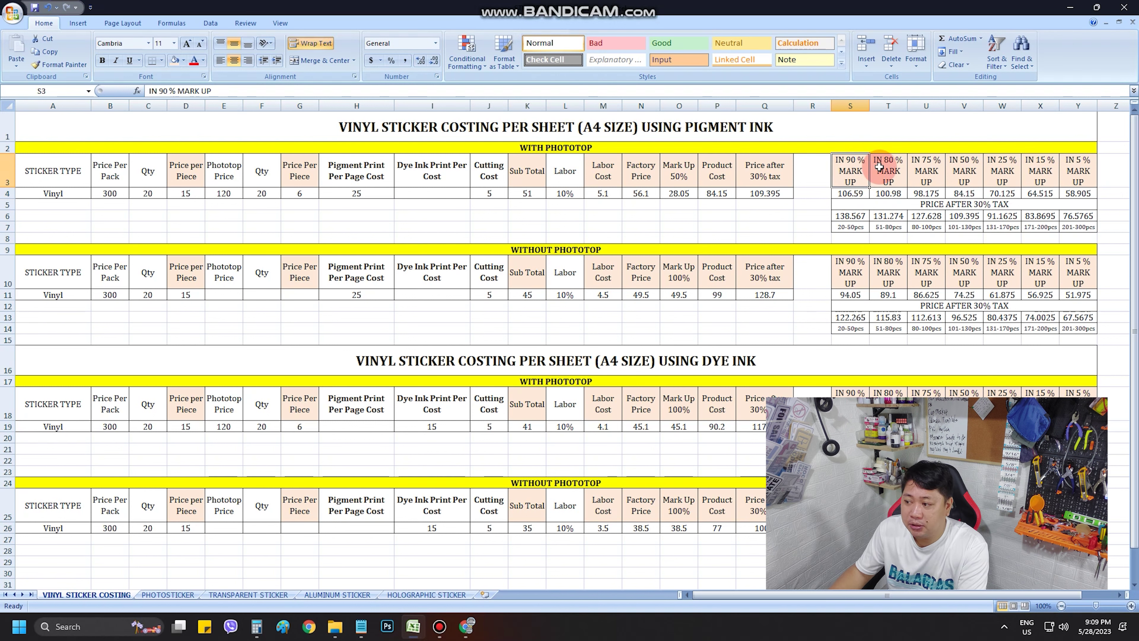
left_click(893, 192)
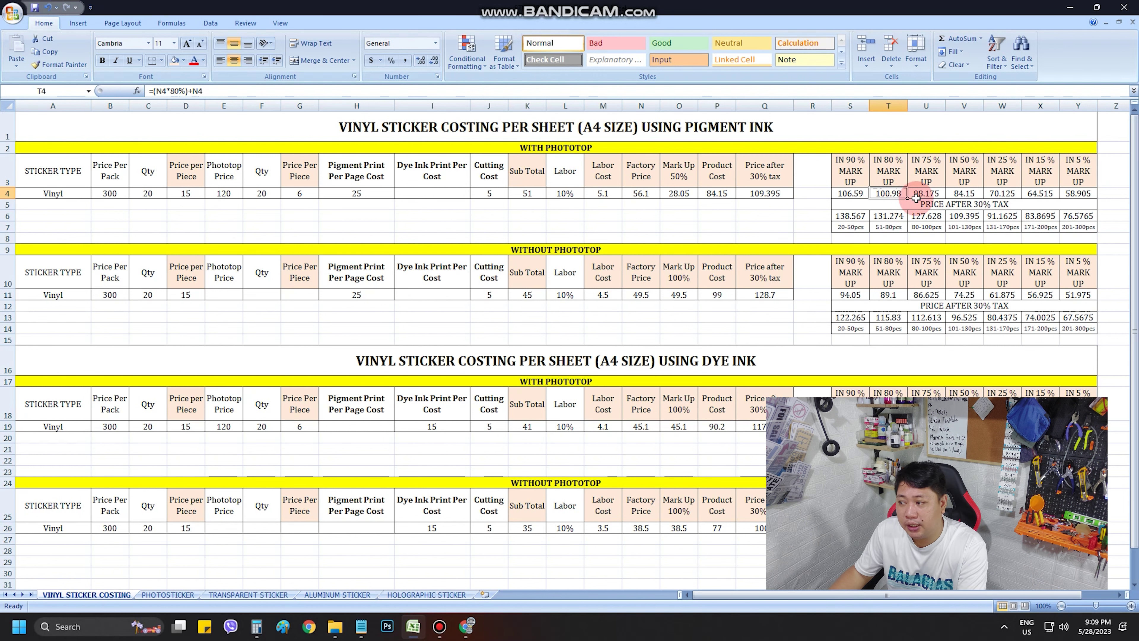
left_click(928, 193)
left_click(1087, 195)
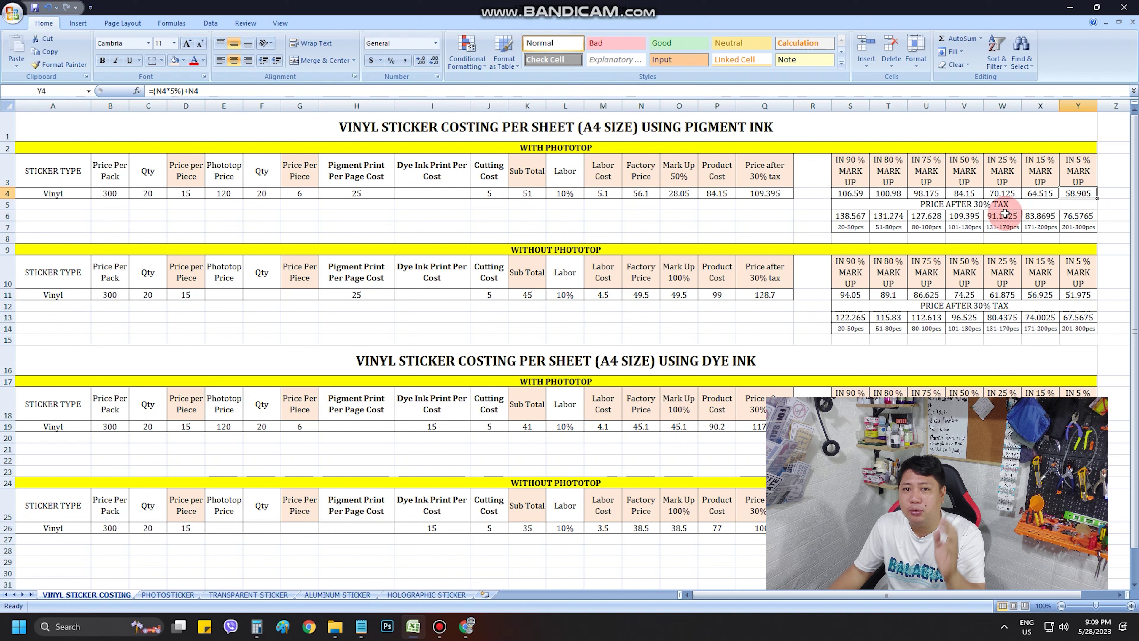
left_click(854, 193)
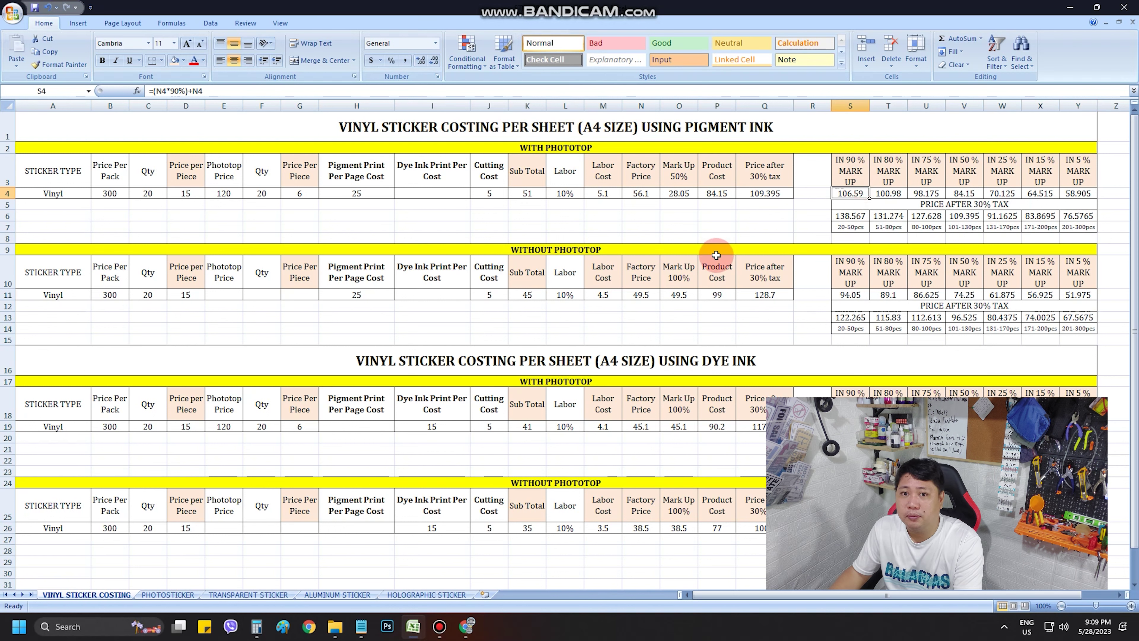
Match the With Phototop 90% tier price to its 20-50pcs range and compare it with the 51-80pcs range
left_click(850, 227)
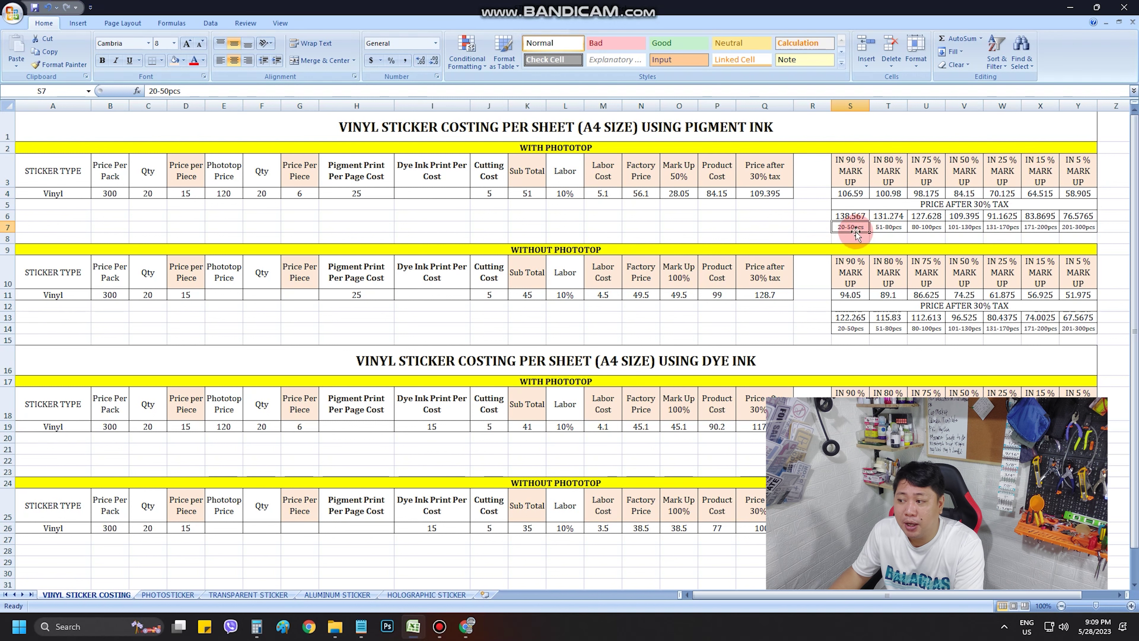
left_click(863, 194)
left_click(857, 227)
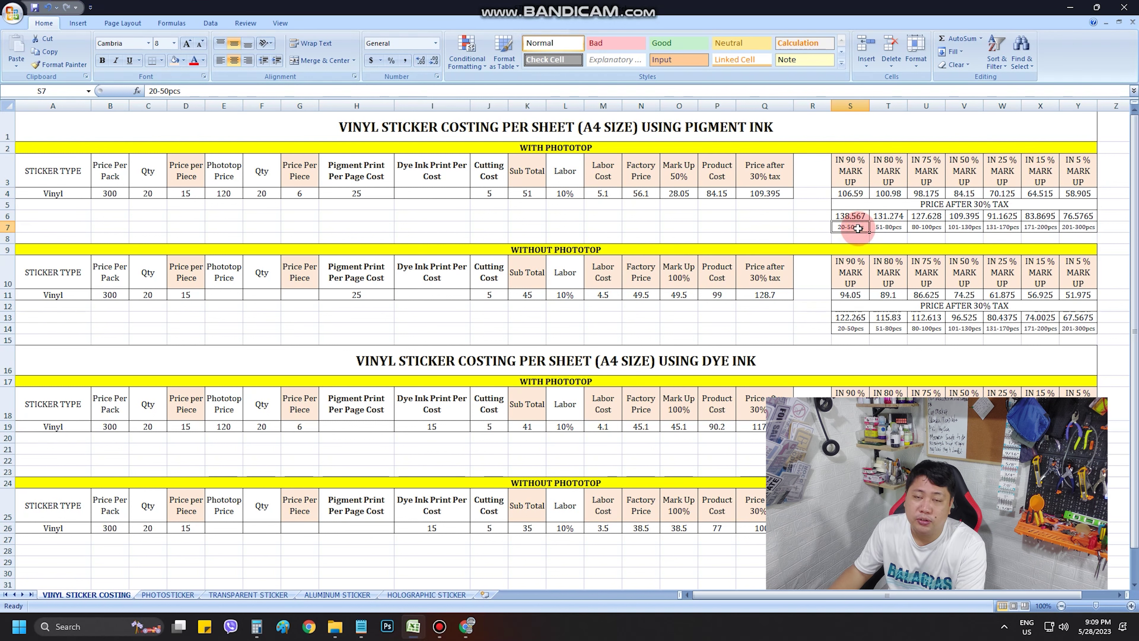
left_click(888, 227)
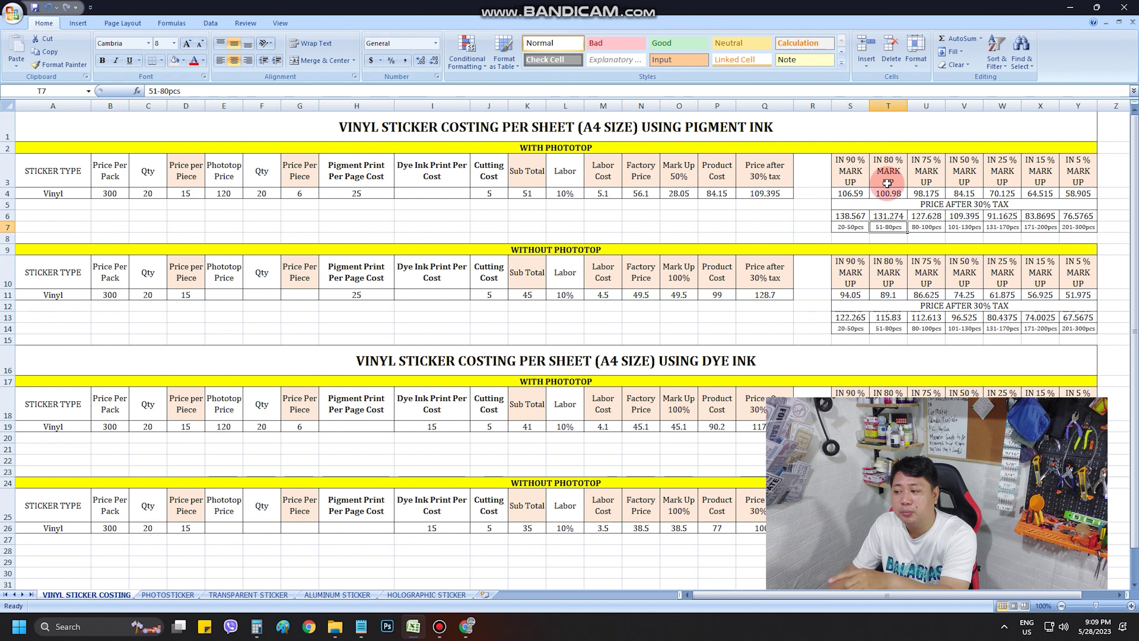
Review the With Phototop quantity ranges from 20-50pcs to 201-300pcs against the Price After 30% Tax section and the 90% tier price
left_click(846, 229)
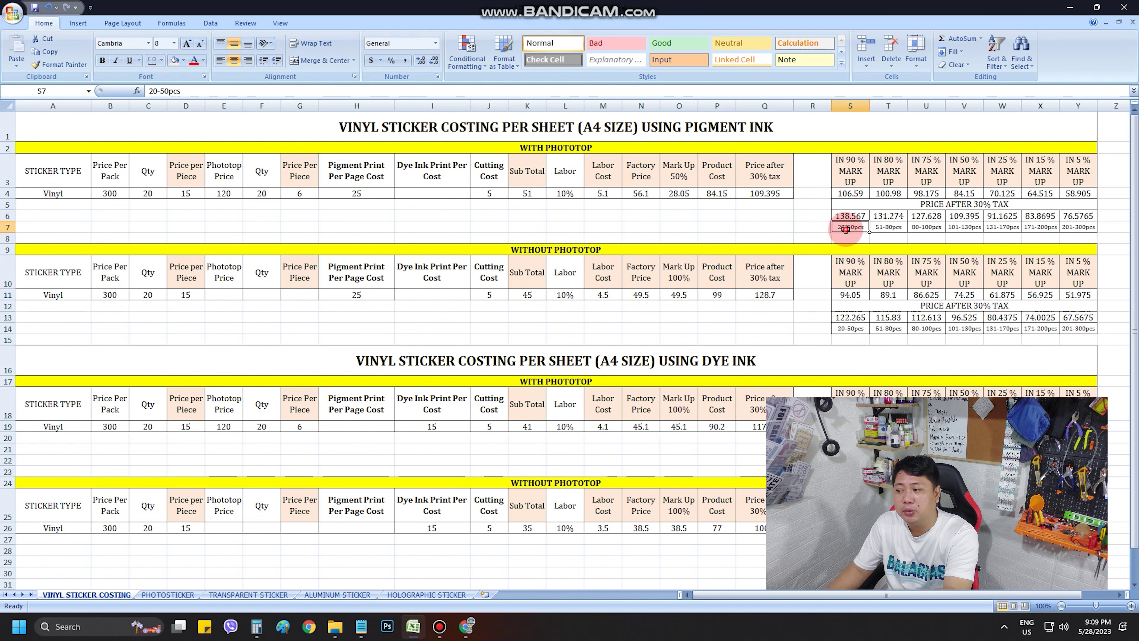
left_click(901, 229)
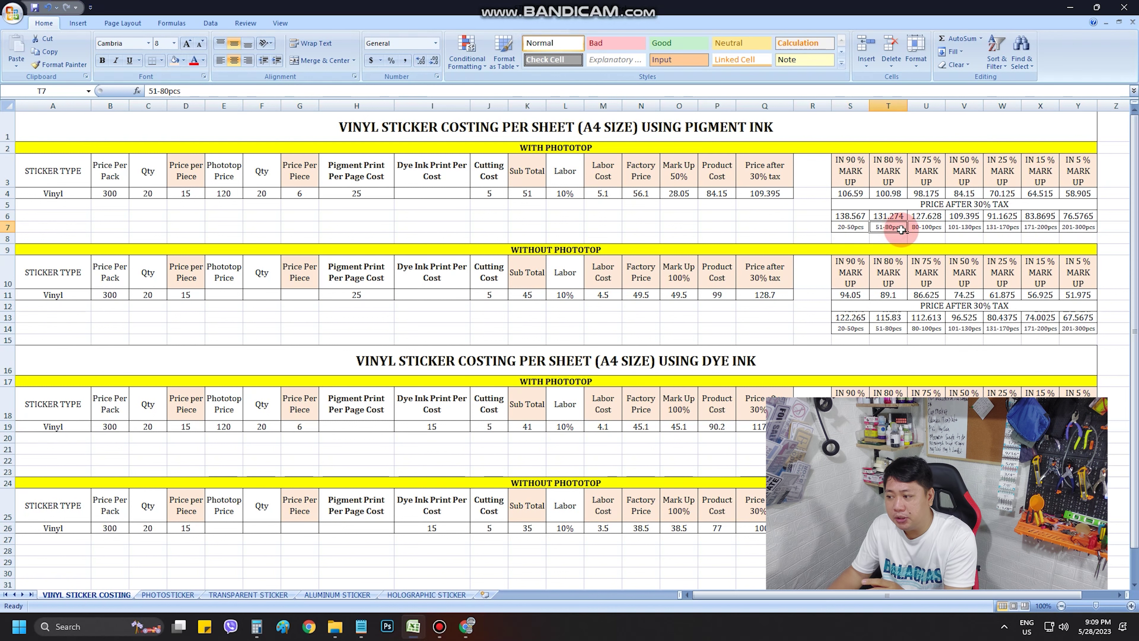
left_click(930, 228)
left_click(978, 227)
left_click(1004, 227)
left_click(1041, 227)
left_click(1076, 227)
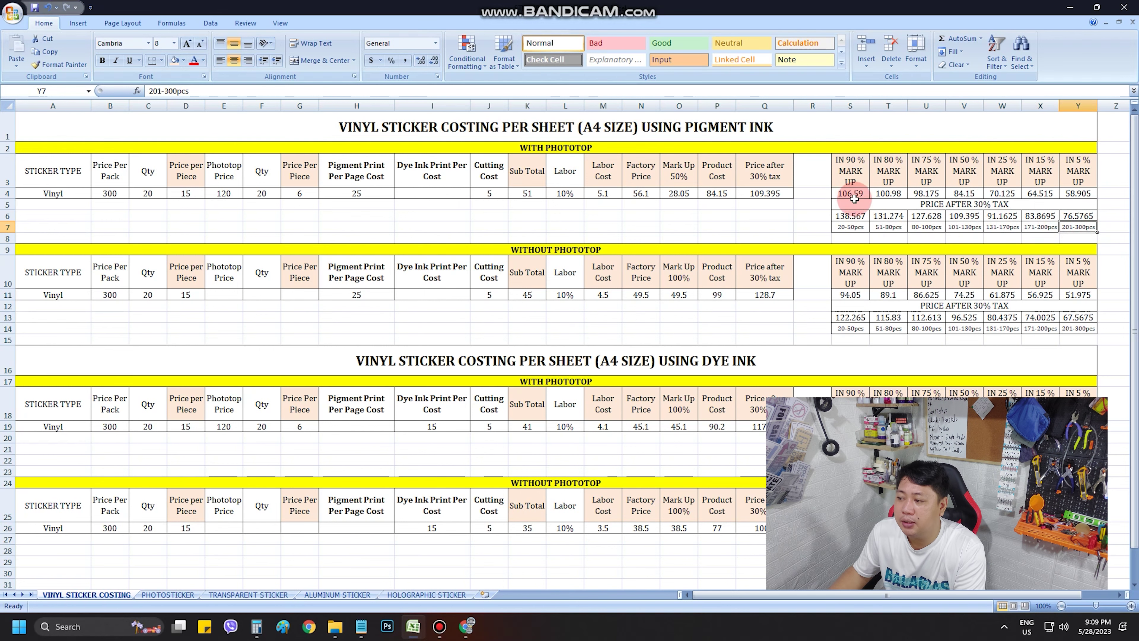
left_click(890, 204)
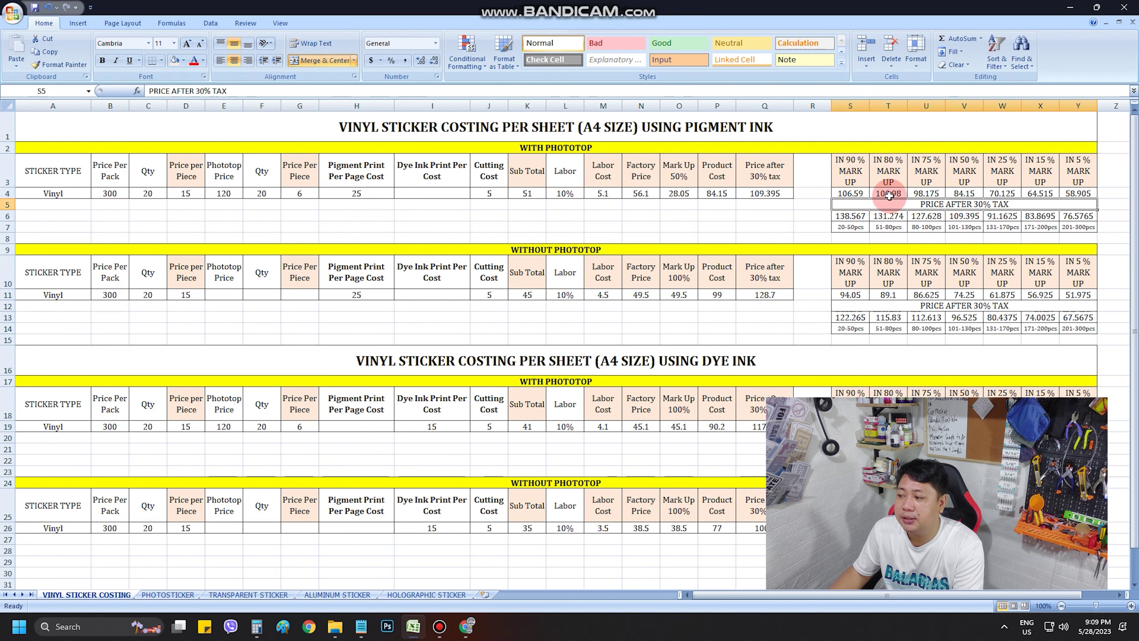
left_click(851, 198)
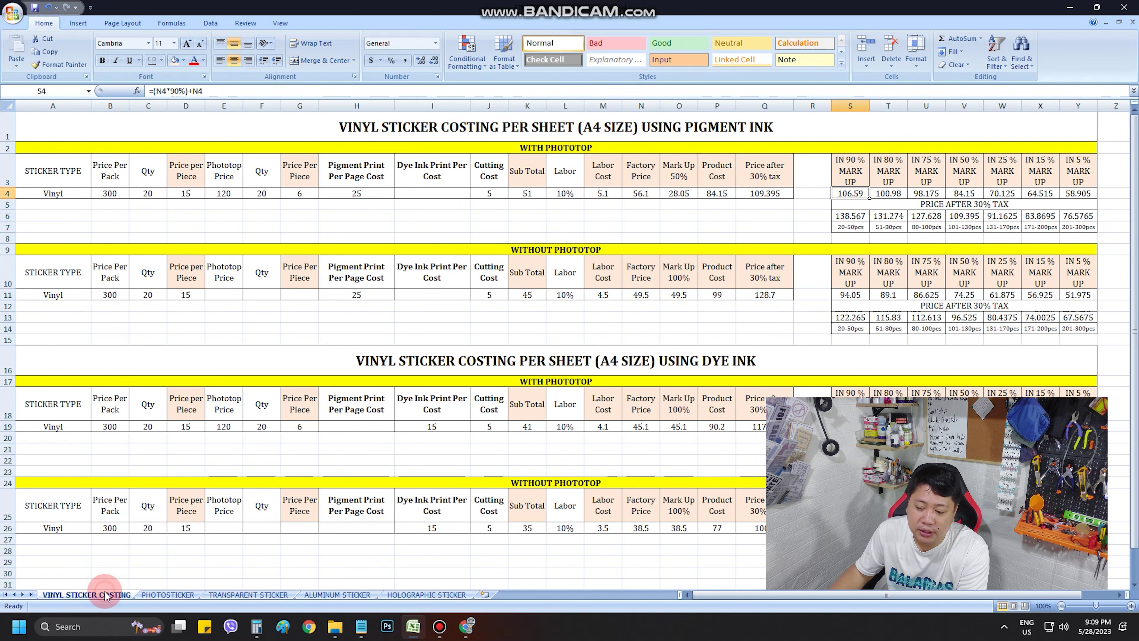
Review the costing tables on the Photosticker, Transparent Sticker, Aluminum Sticker and Holographic Sticker sheets
left_click(167, 595)
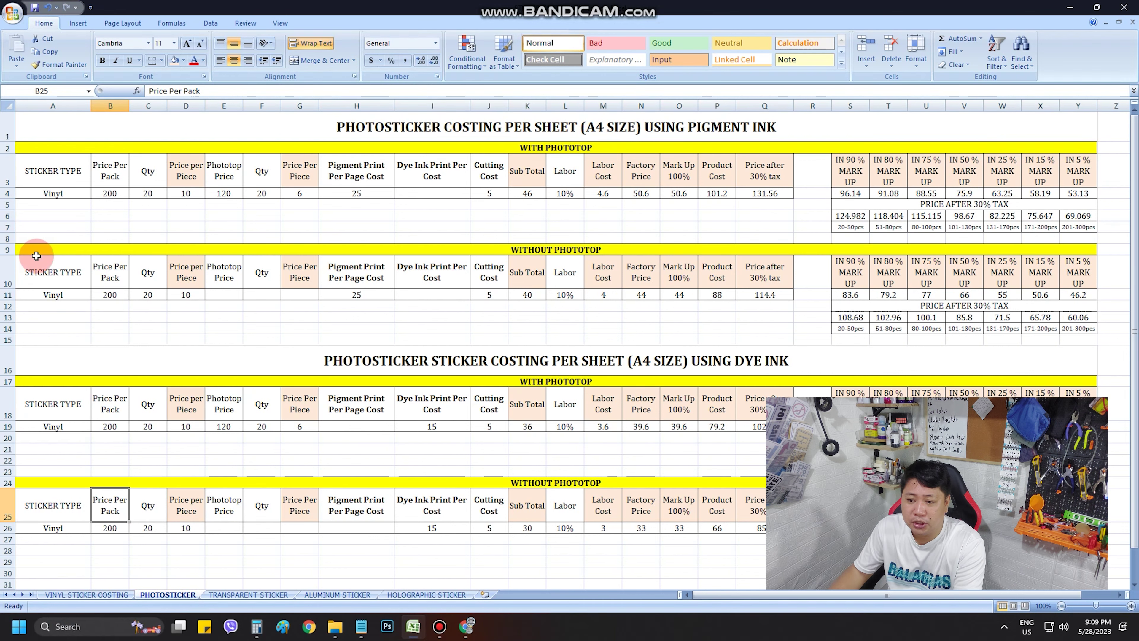
left_click_drag(53, 193, 1027, 194)
left_click(246, 595)
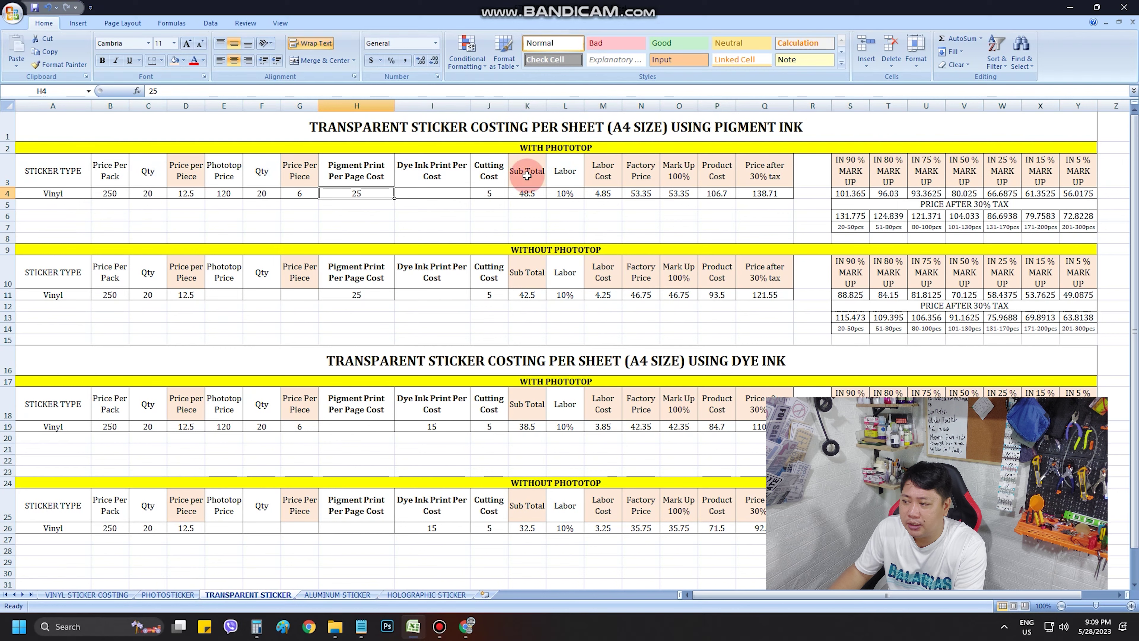
left_click(334, 595)
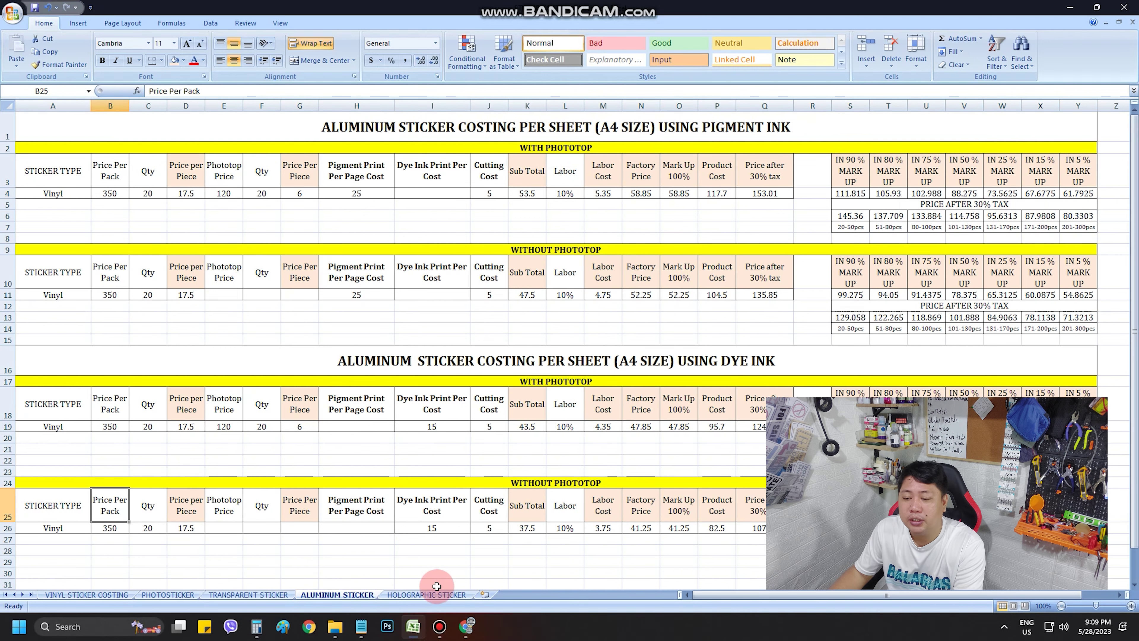
left_click(429, 595)
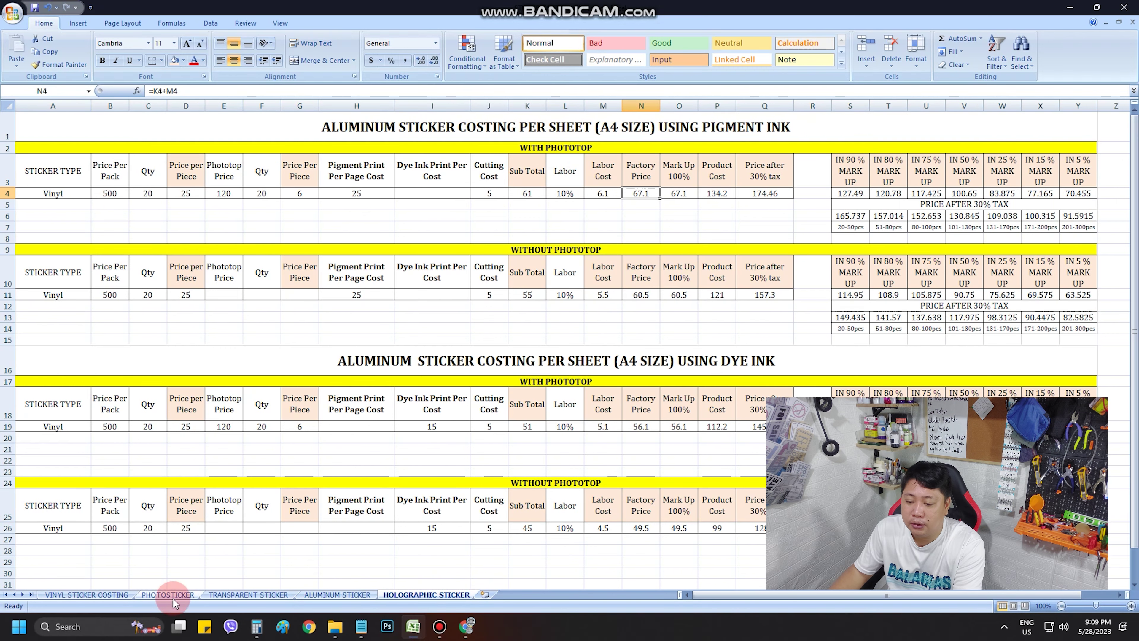
Return to the Vinyl Sticker Costing sheet and check the Pigment Print Per Page Cost in the pigment ink section
left_click(90, 595)
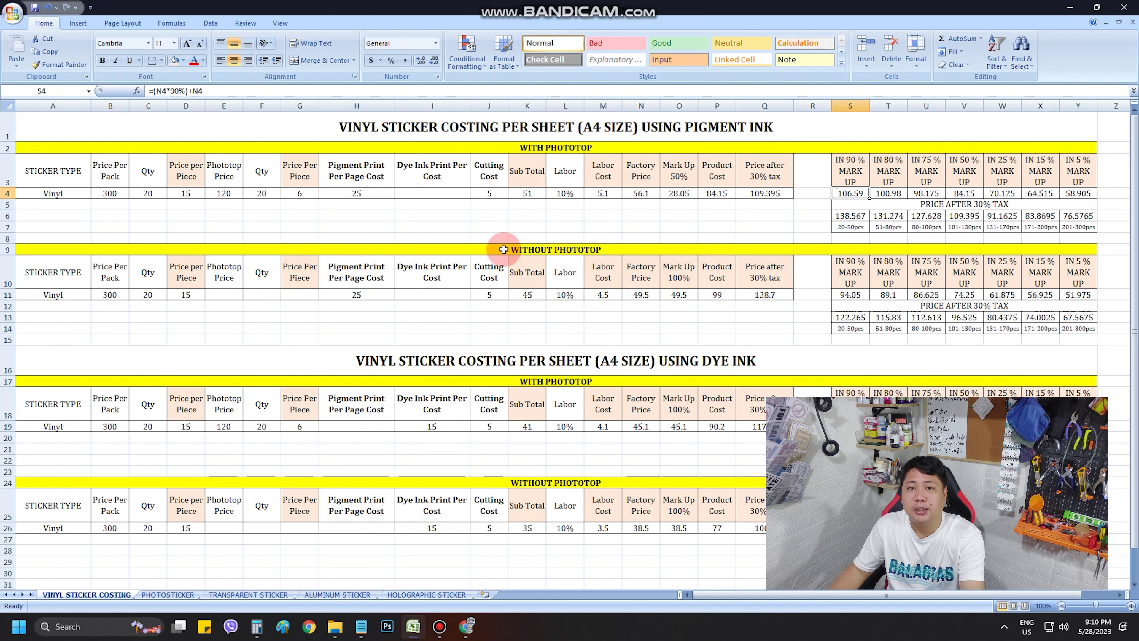
left_click(418, 130)
left_click(358, 169)
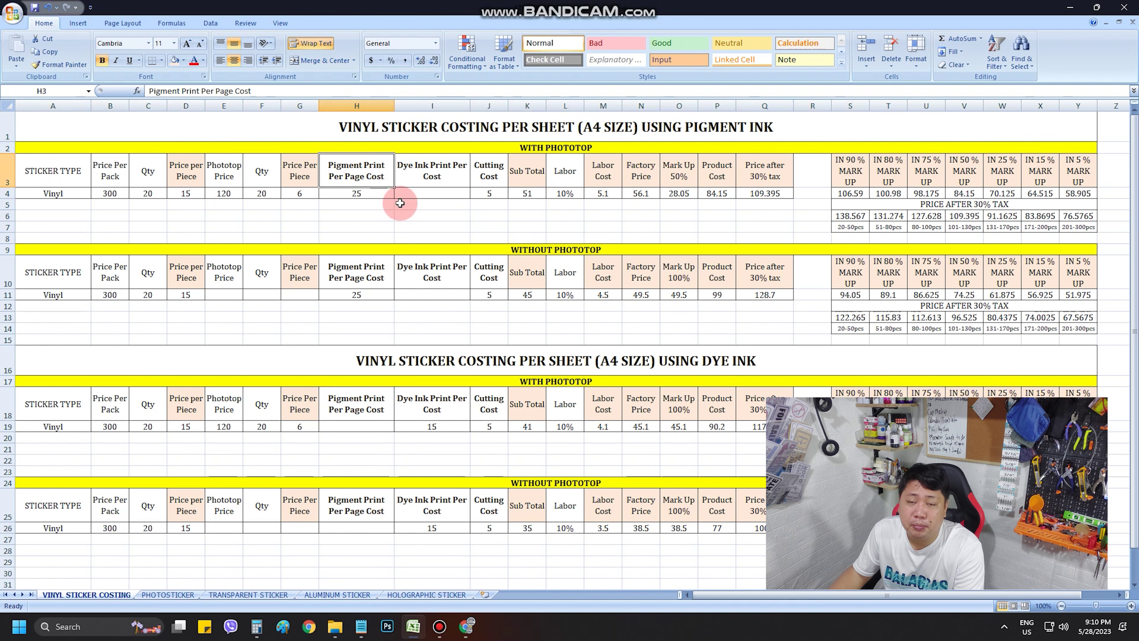
left_click(377, 192)
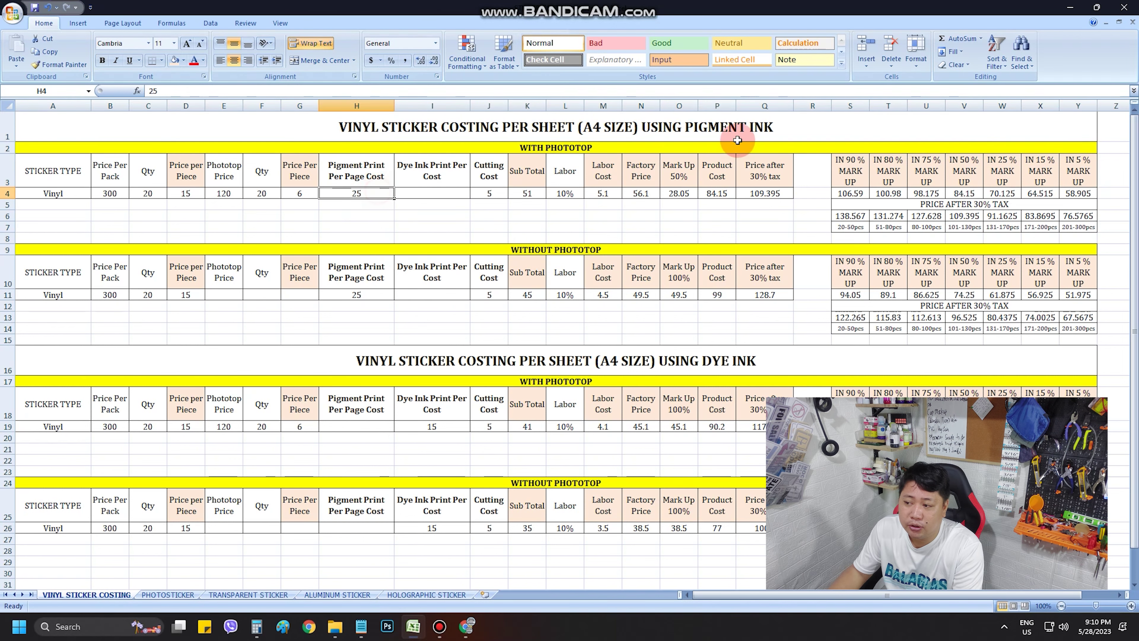
left_click(688, 131)
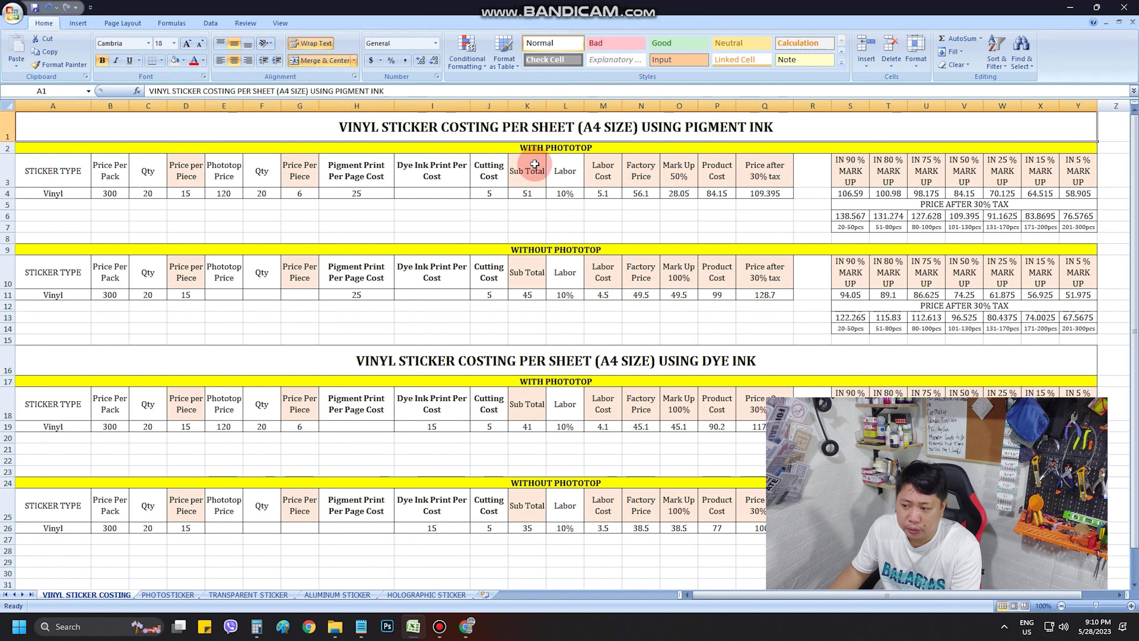
Compare the With Phototop and Without Phototop tables in the pigment ink section
left_click(540, 151)
left_click(545, 250)
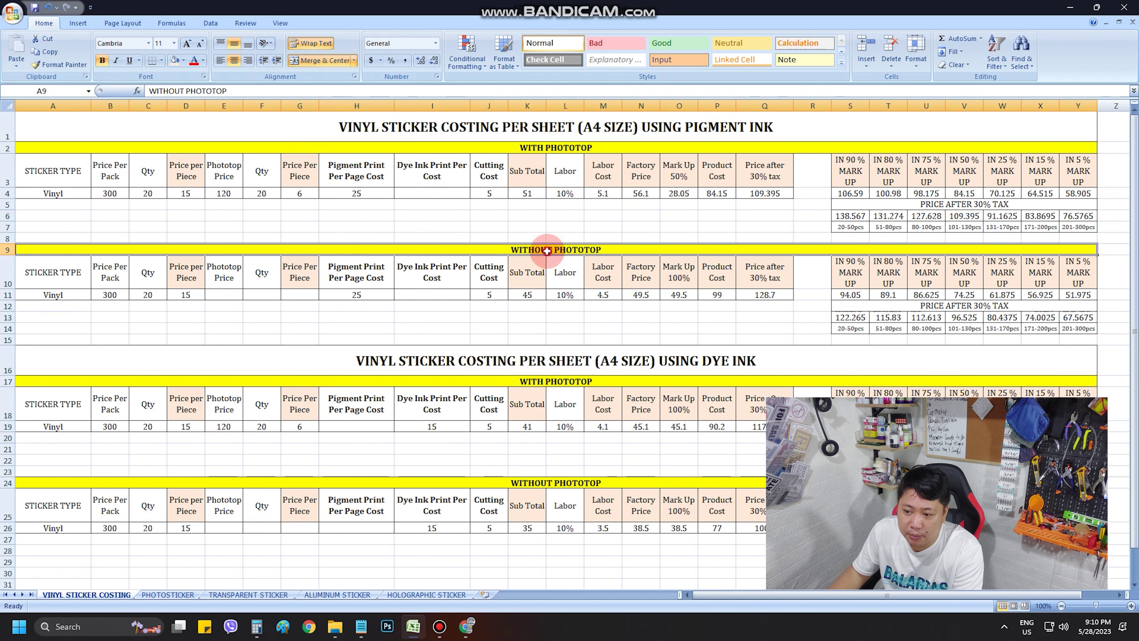
left_click_drag(49, 173, 1072, 184)
left_click_drag(68, 272, 1063, 296)
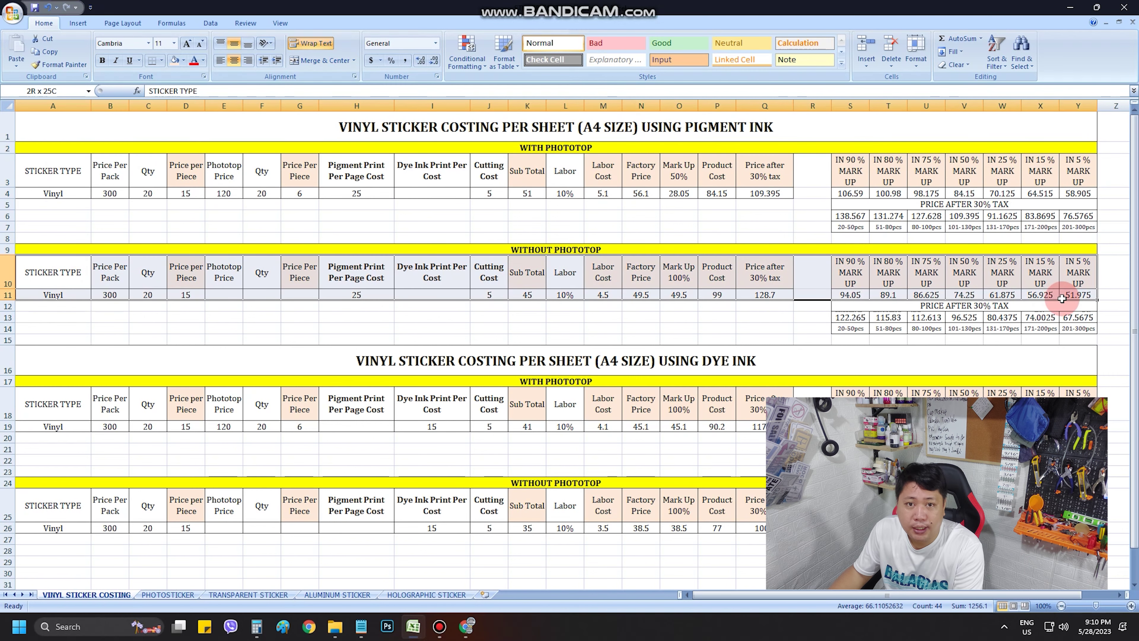
left_click(641, 192)
Compare the pigment ink and dye ink sections by their print per page costs in the With Phototop Vinyl rows
left_click(672, 135)
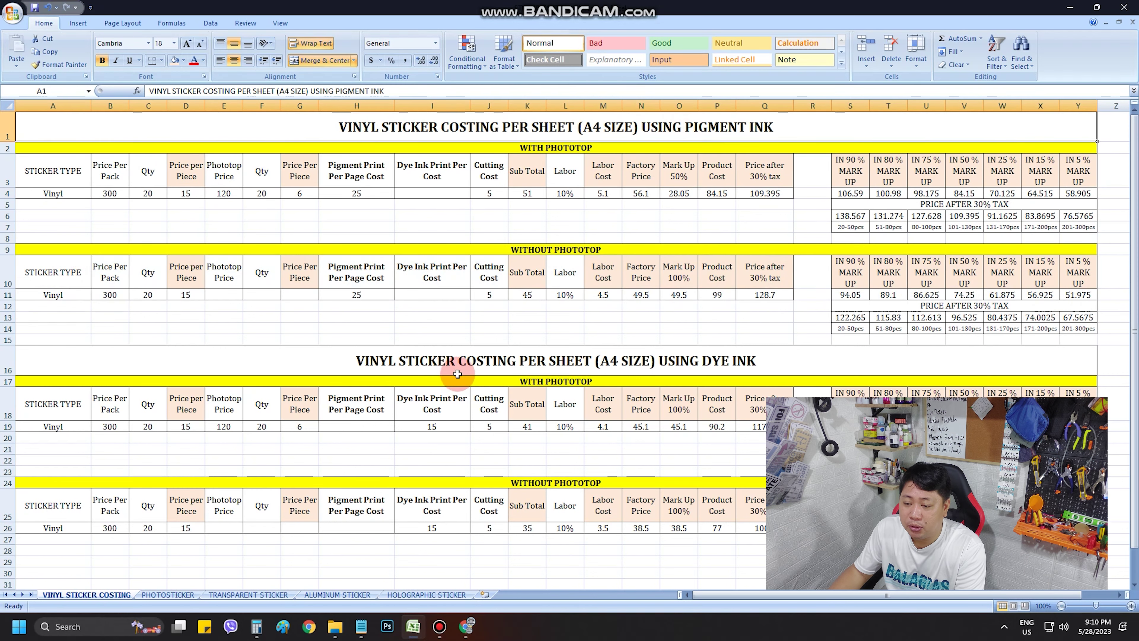
left_click(462, 367)
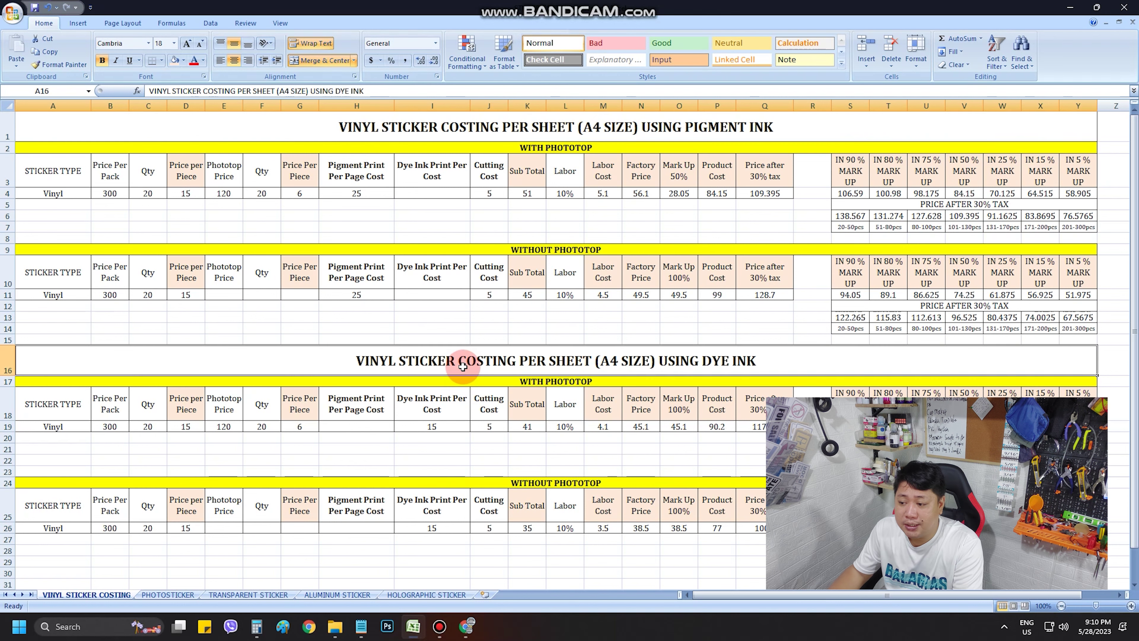
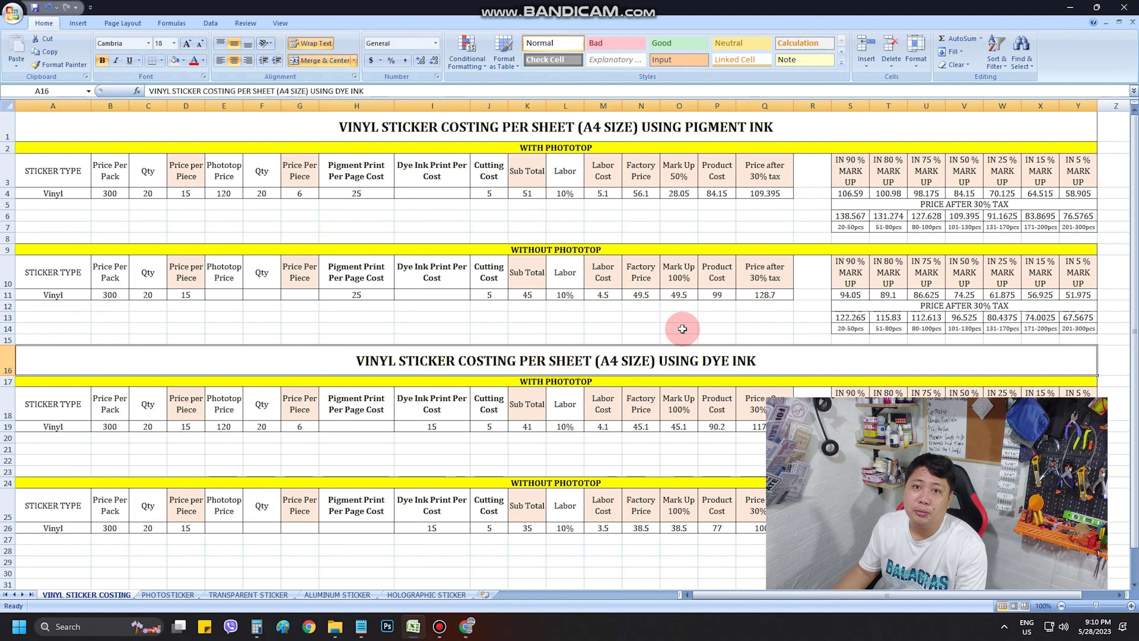
left_click(369, 427)
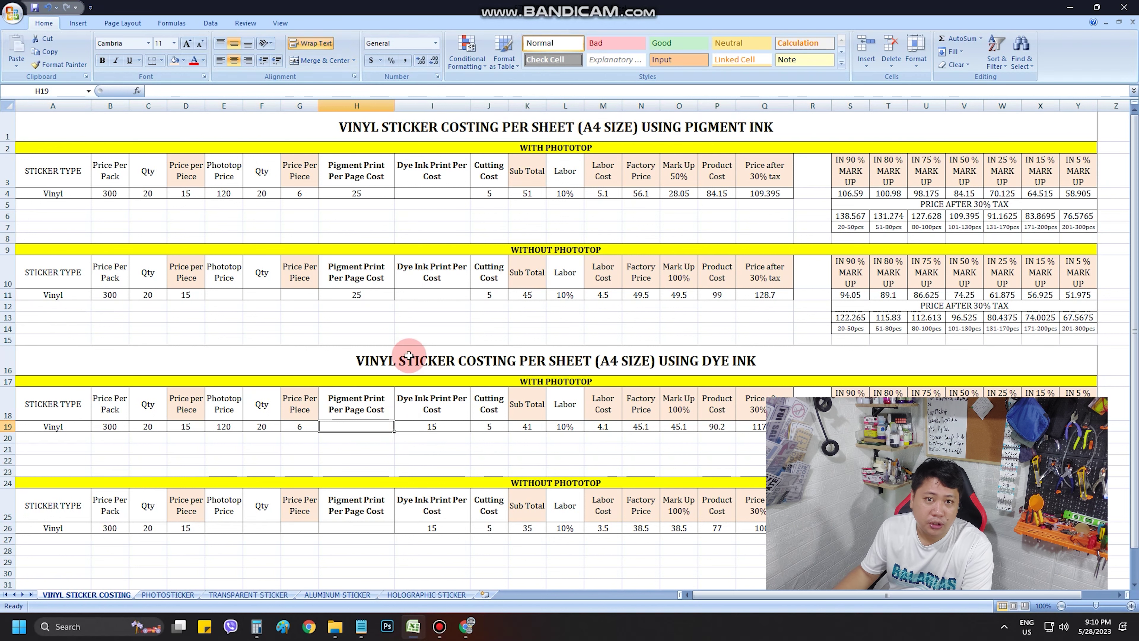
left_click(458, 426)
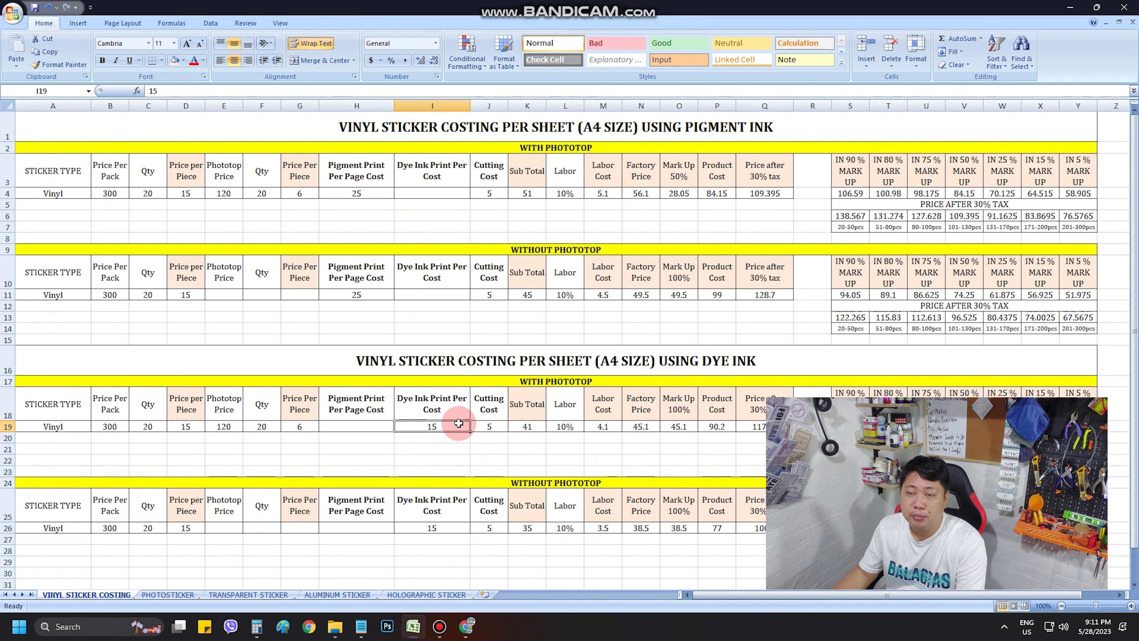
left_click(362, 192)
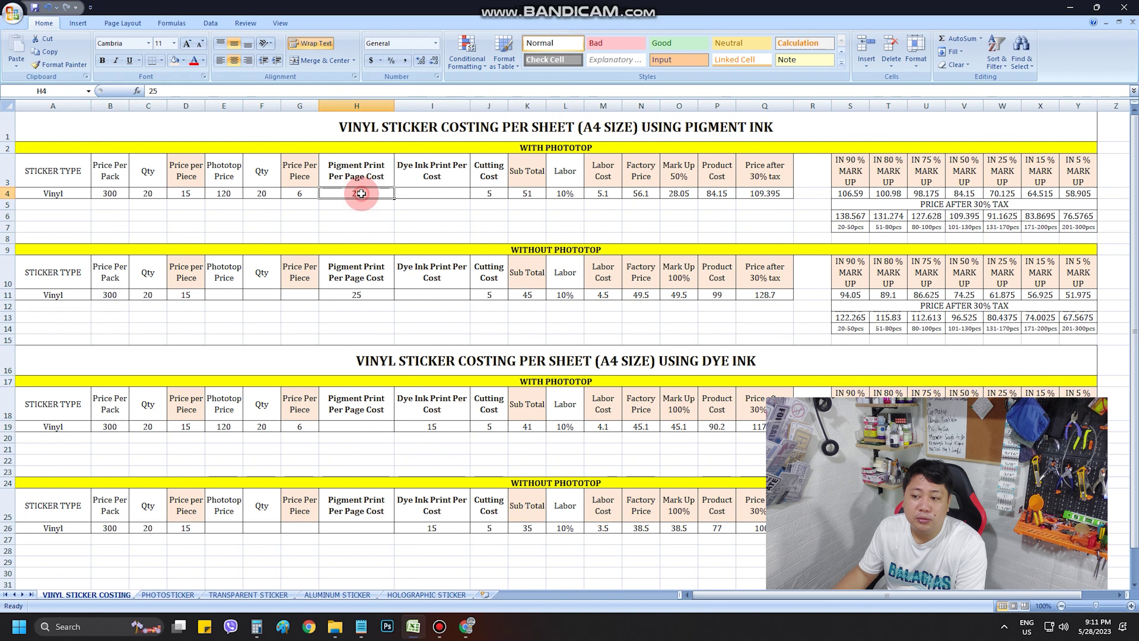
left_click(429, 196)
left_click(569, 368)
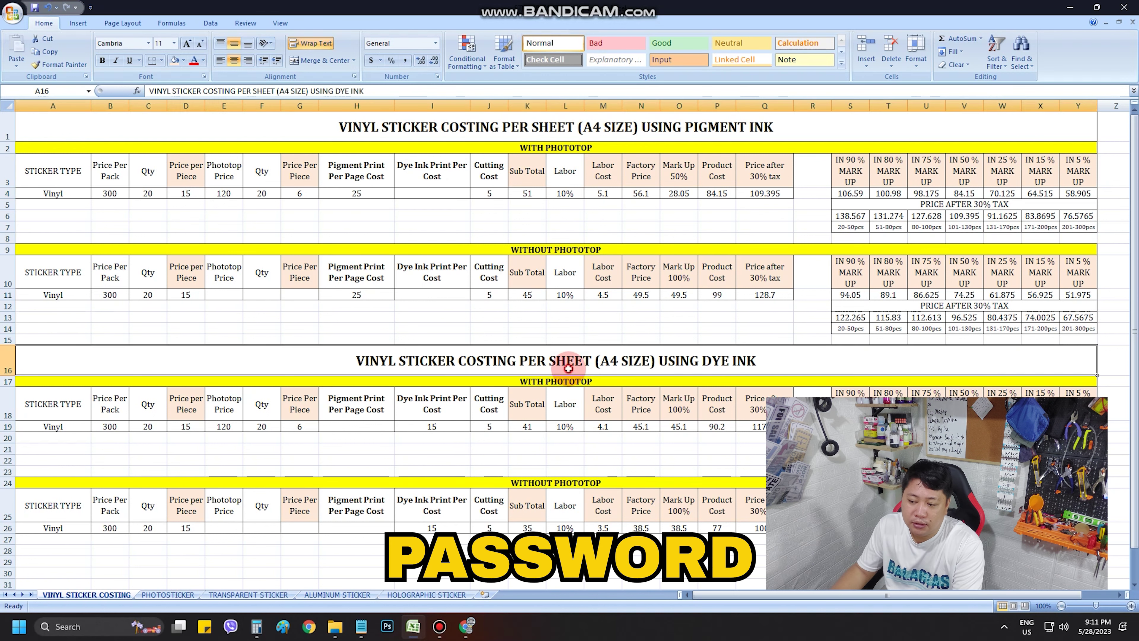
left_click(464, 424)
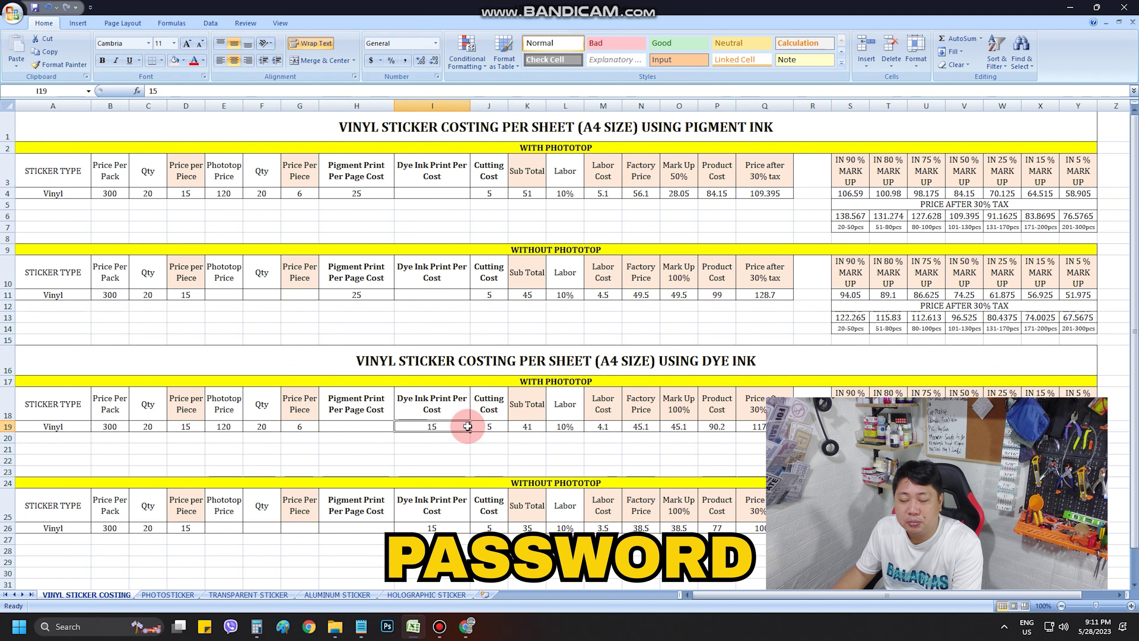
Look through the Photosticker, Transparent, Aluminum and Holographic Sticker sheets and return to the Vinyl Sticker Costing sheet
left_click(186, 598)
left_click(242, 597)
left_click(308, 597)
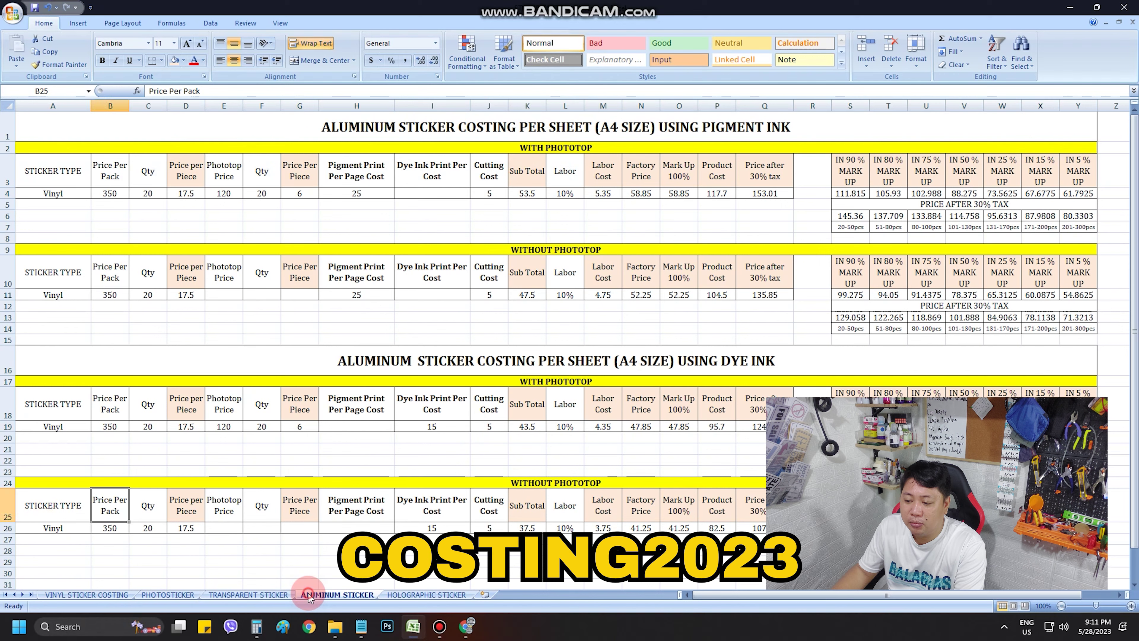
left_click(425, 596)
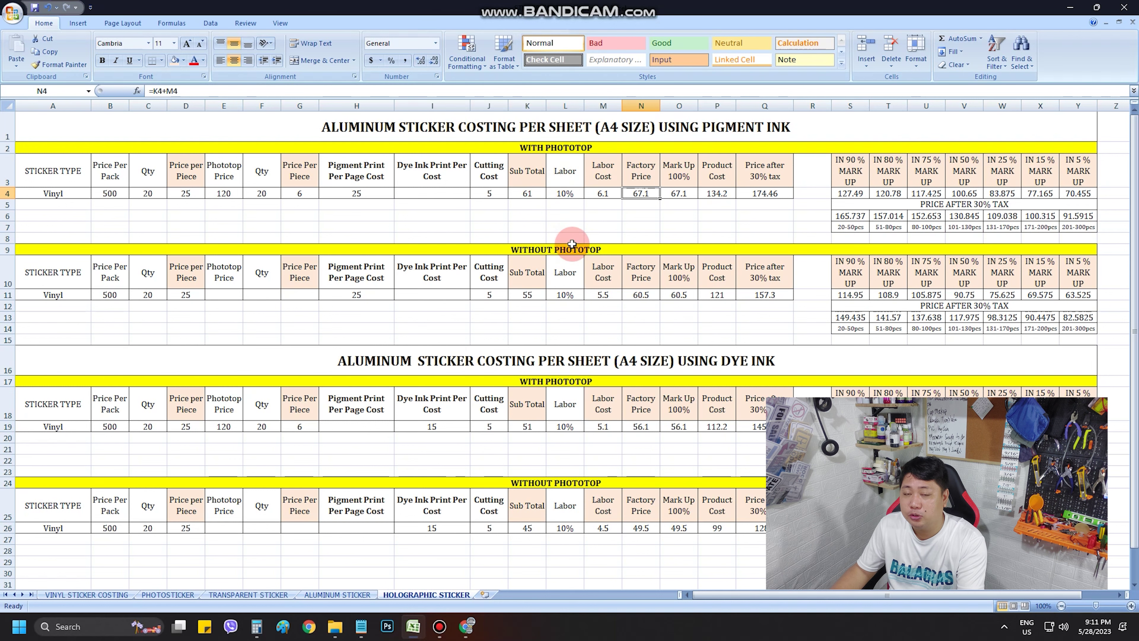
left_click(87, 595)
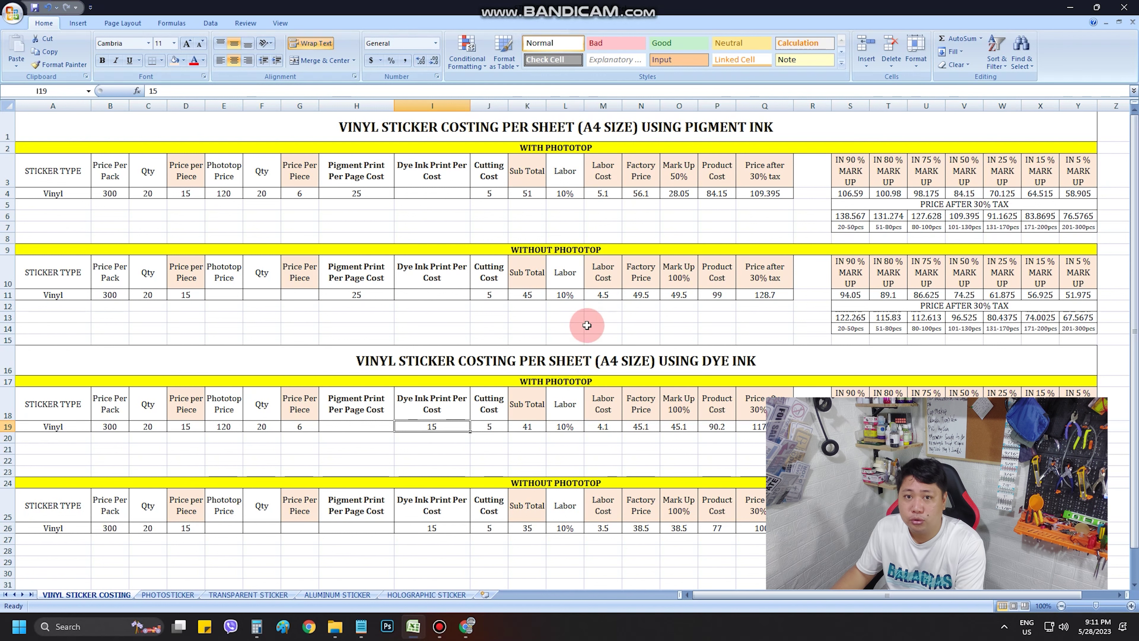
Check the Price Per Pack and Qty entries of the Vinyl row in the pigment ink With Phototop table
left_click(103, 205)
left_click(118, 194)
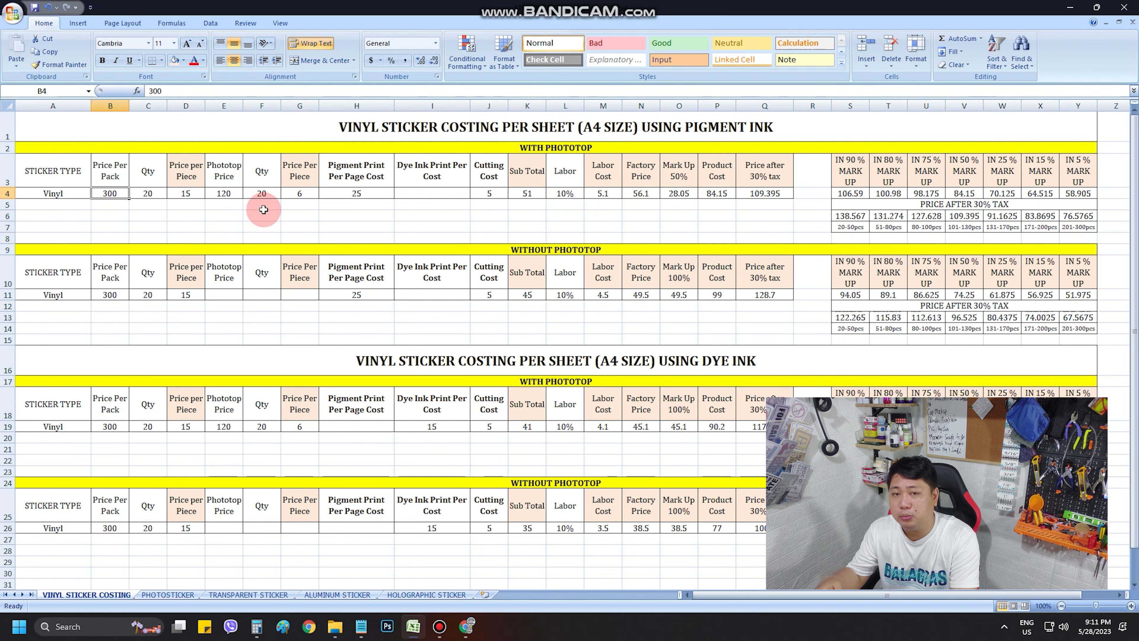
left_click(149, 195)
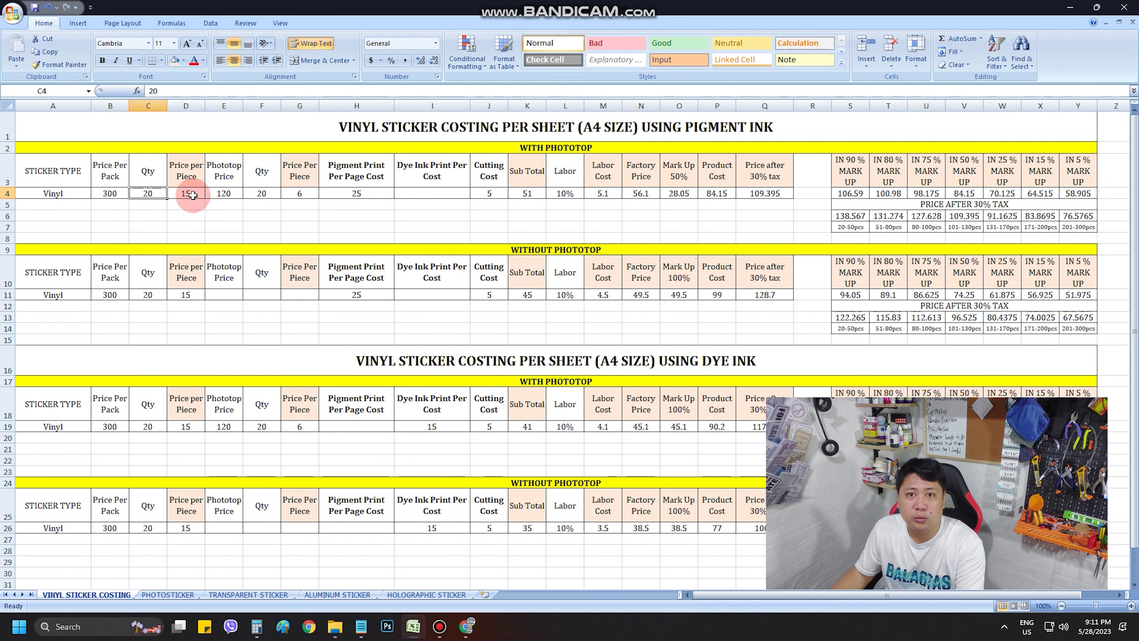
Examine the shaded columns of the pigment ink With Phototop table, from Price per Piece to Price after 30% tax, and the Sub Total formula
left_click(193, 179)
left_click(299, 171)
left_click(484, 171)
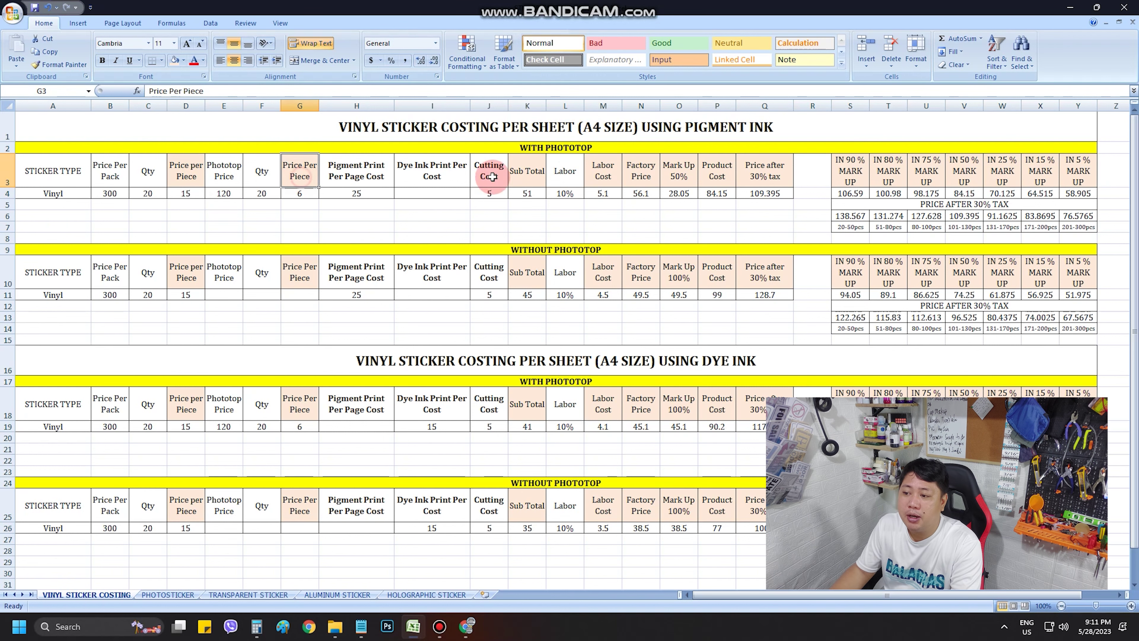
left_click(527, 171)
left_click(603, 171)
left_click(695, 168)
left_click(764, 170)
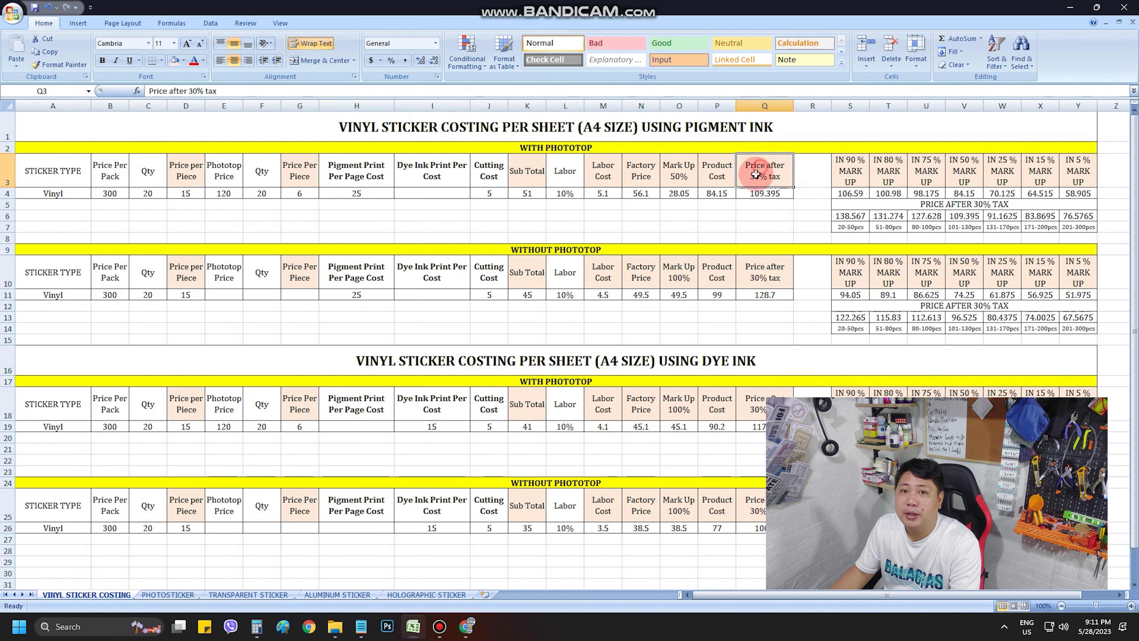
left_click(537, 194)
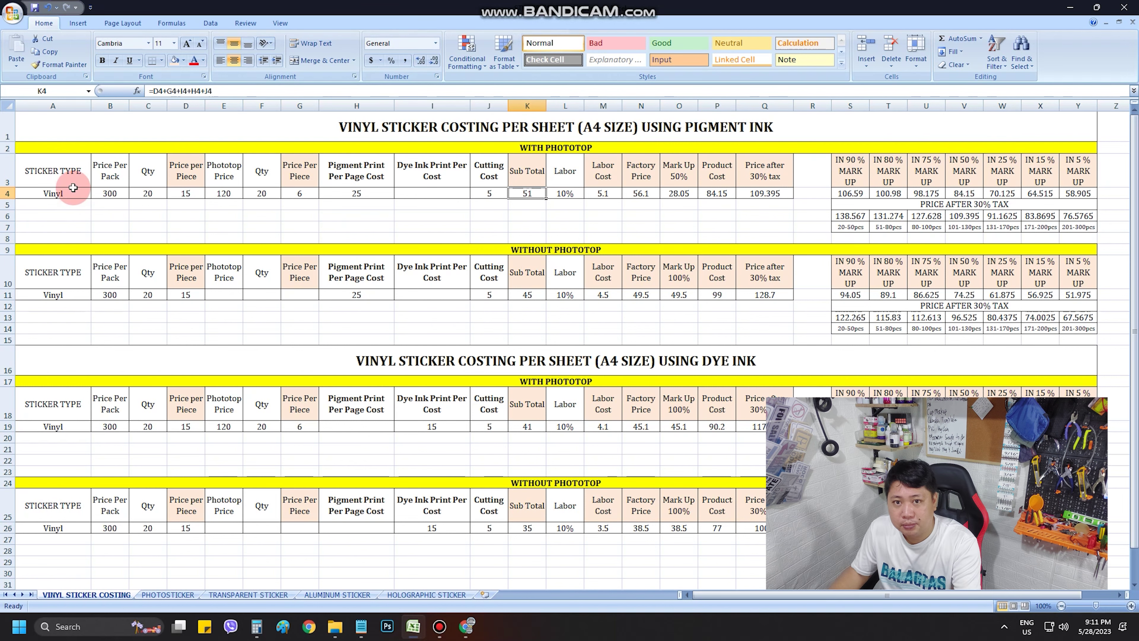
Review the unshaded pack price, quantity, phototop, ink and cutting cost columns and their Vinyl row entries in the pigment ink With Phototop table
left_click_drag(73, 188, 140, 172)
left_click_drag(224, 173, 267, 172)
left_click_drag(356, 173, 457, 189)
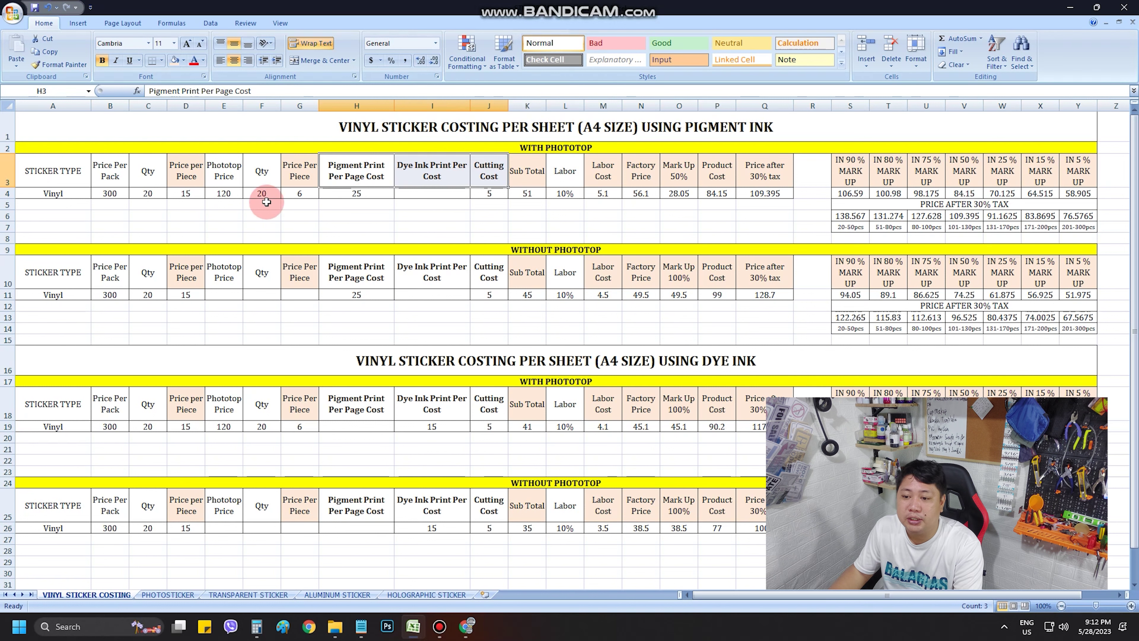
left_click(96, 194)
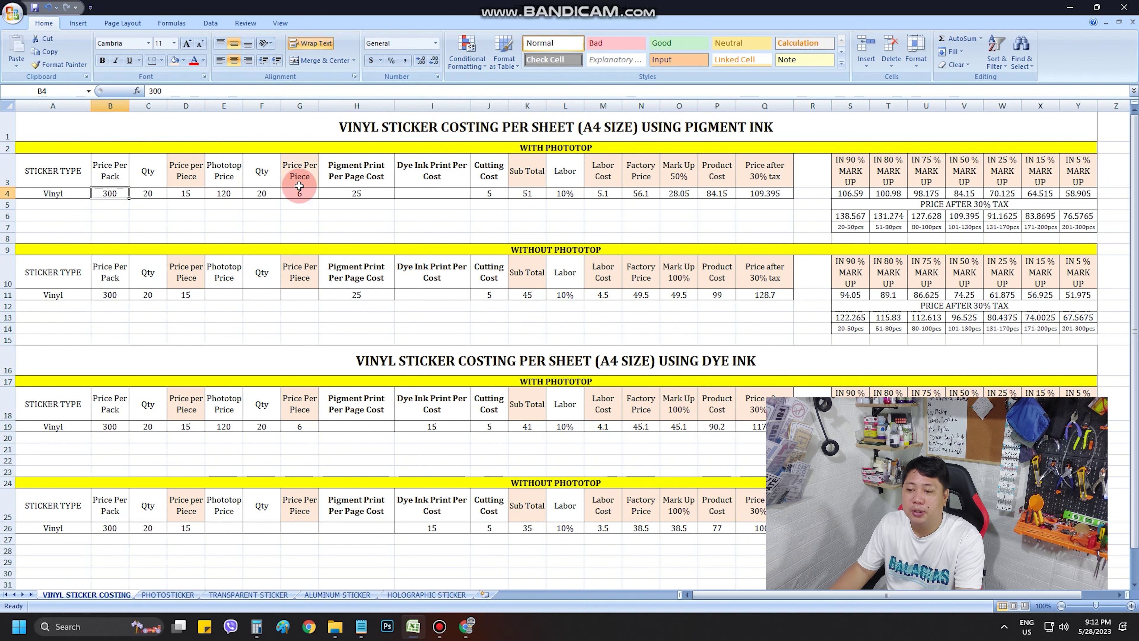
left_click(260, 193)
left_click(354, 193)
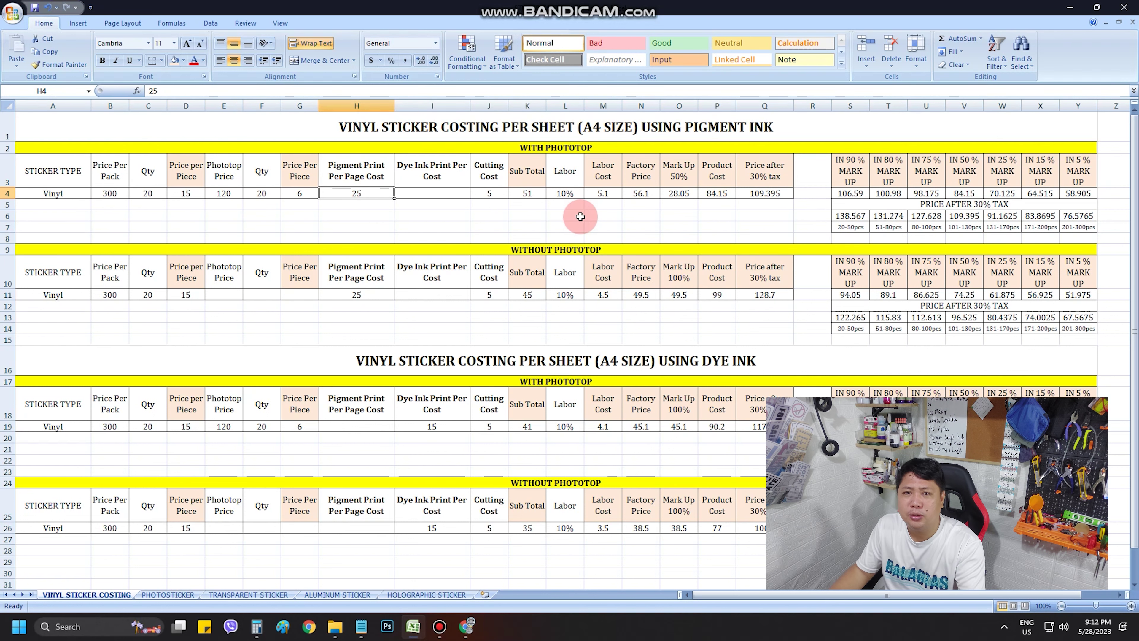